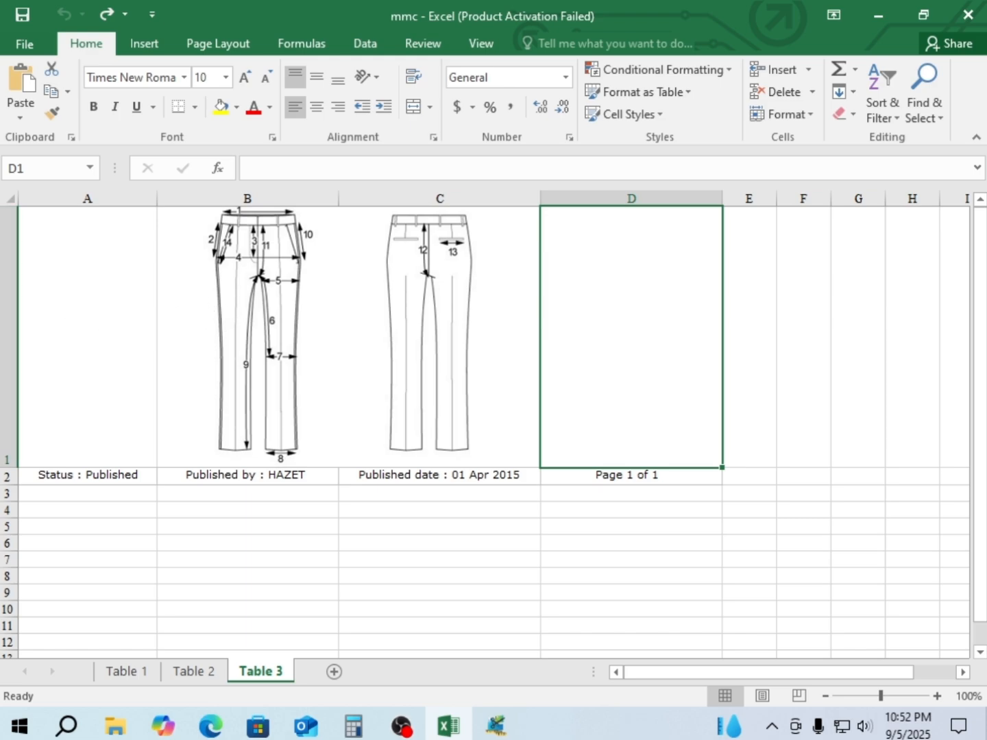
Switch from Excel to AccuMark Explorer, maximize its window and open the MDL storage area on drive E:
left_click(578, 228)
left_click(879, 20)
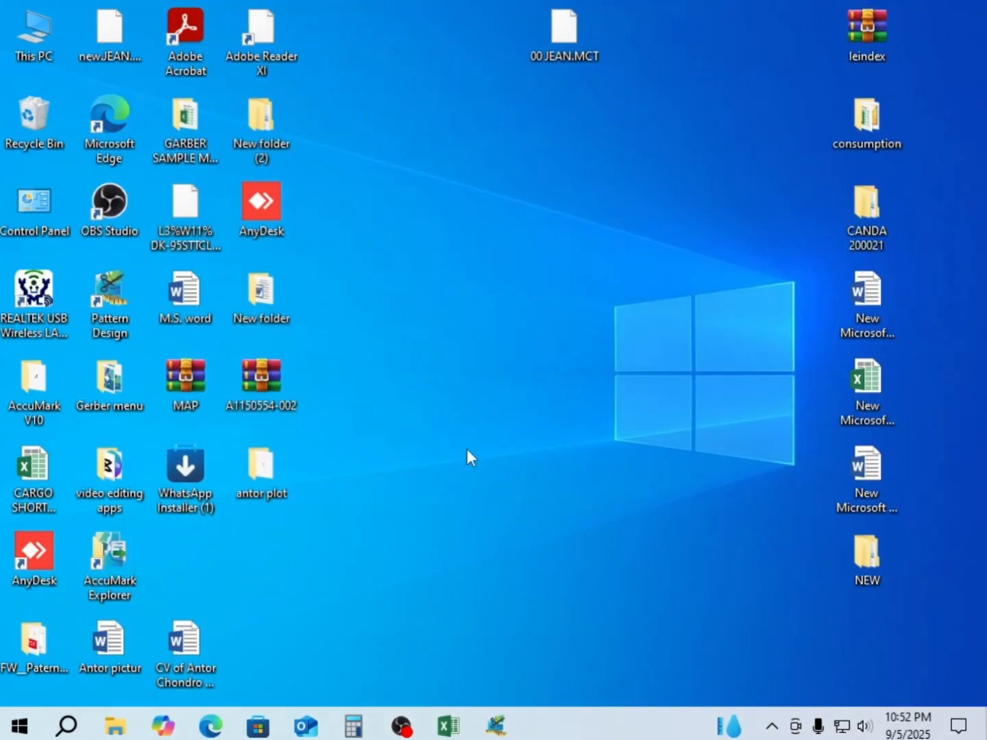
double_click(116, 551)
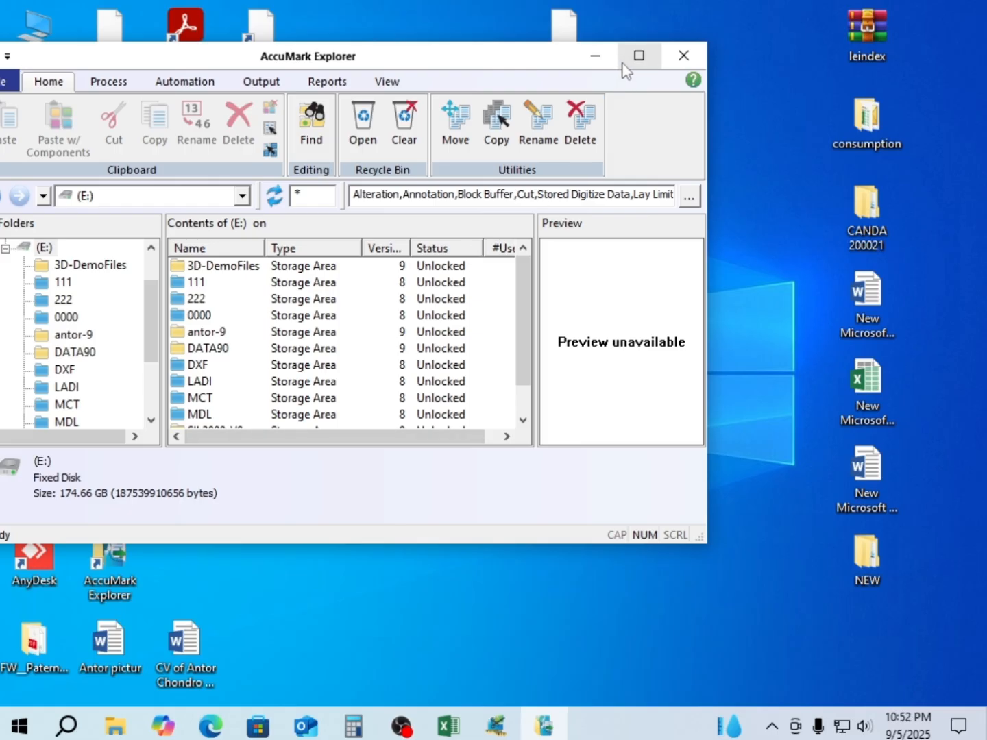
left_click(639, 56)
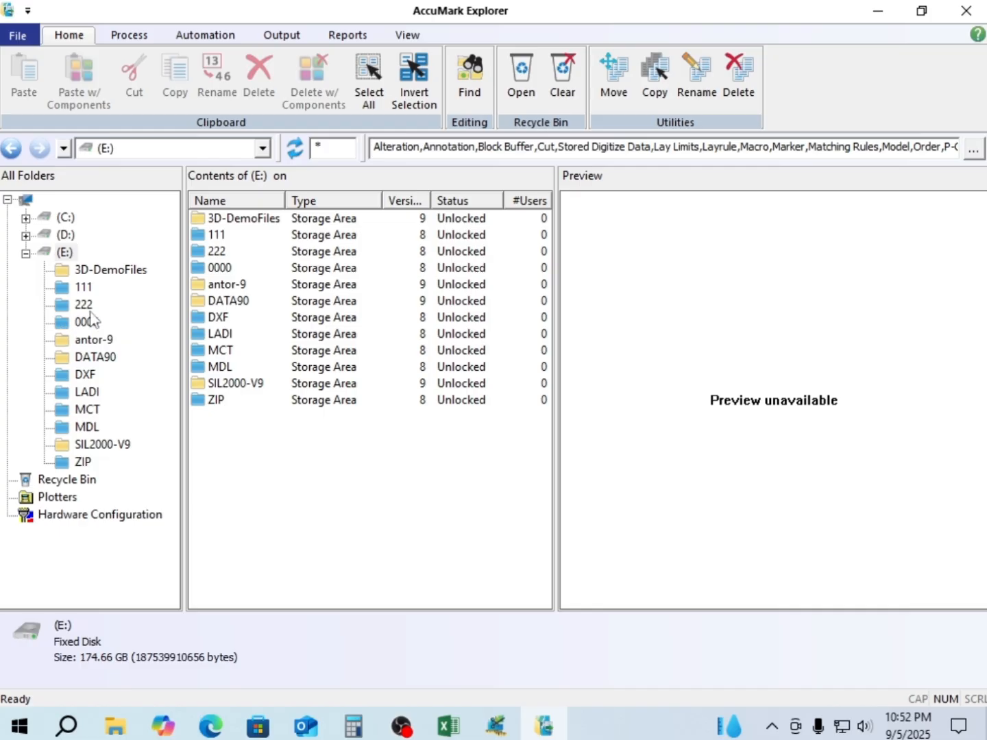
left_click(88, 429)
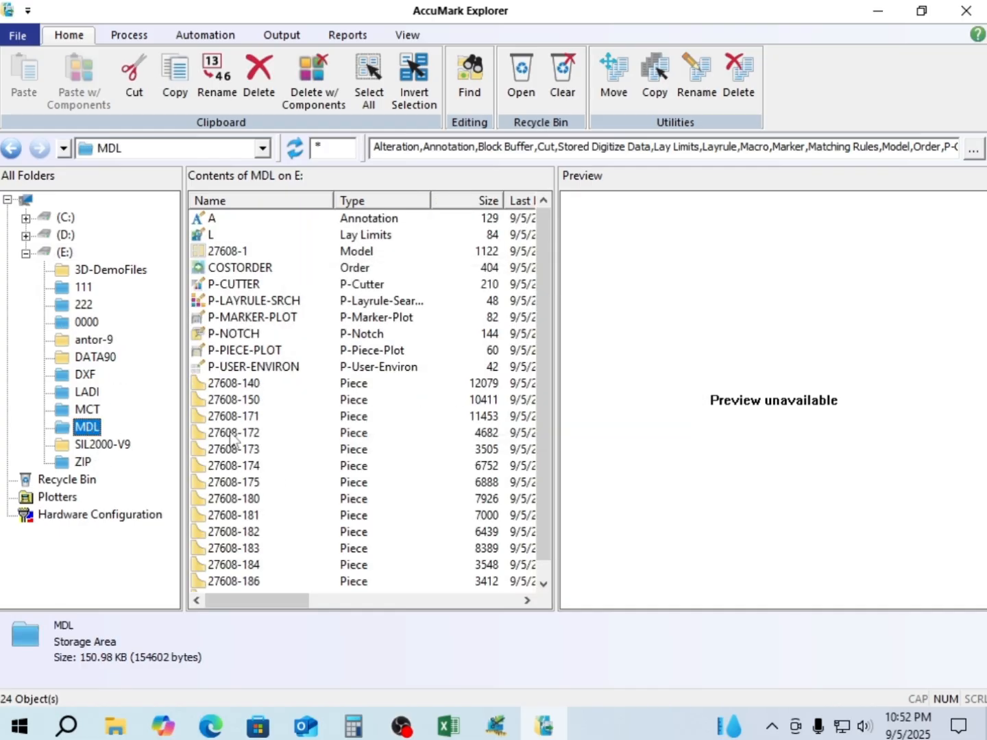
left_click(228, 402)
scroll(221, 530, "down", 1)
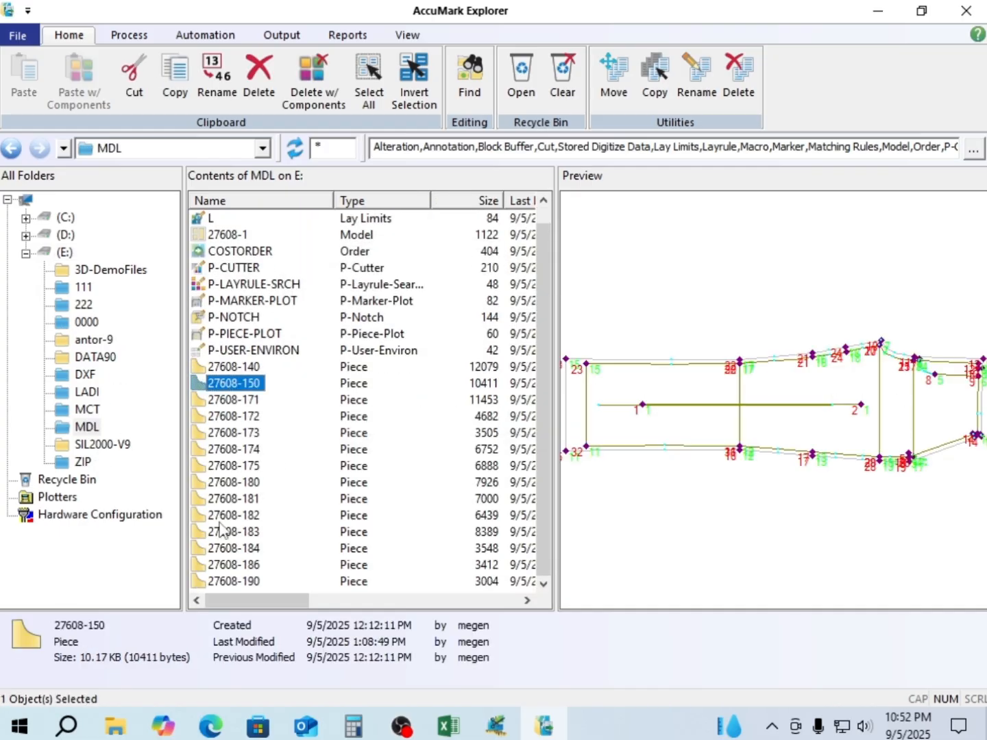
left_click(221, 580, "shift")
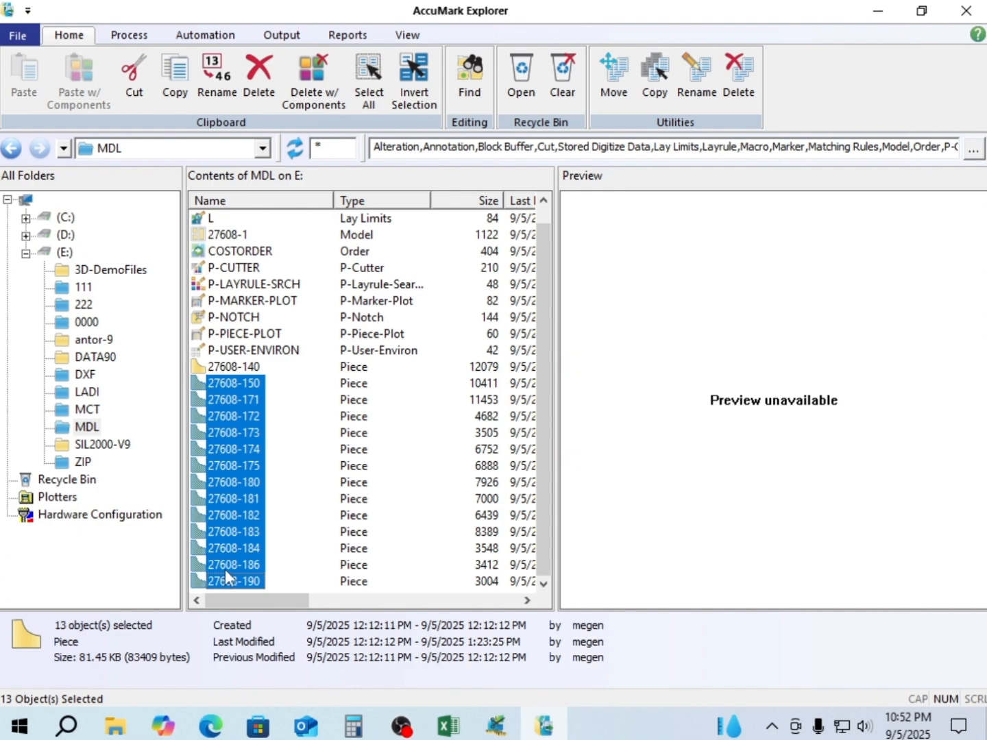
key("F5")
Open pieces 27608-140 through 27608-190 in Pattern Design and place them all tiled in the work area
scroll(214, 394, "down", 1)
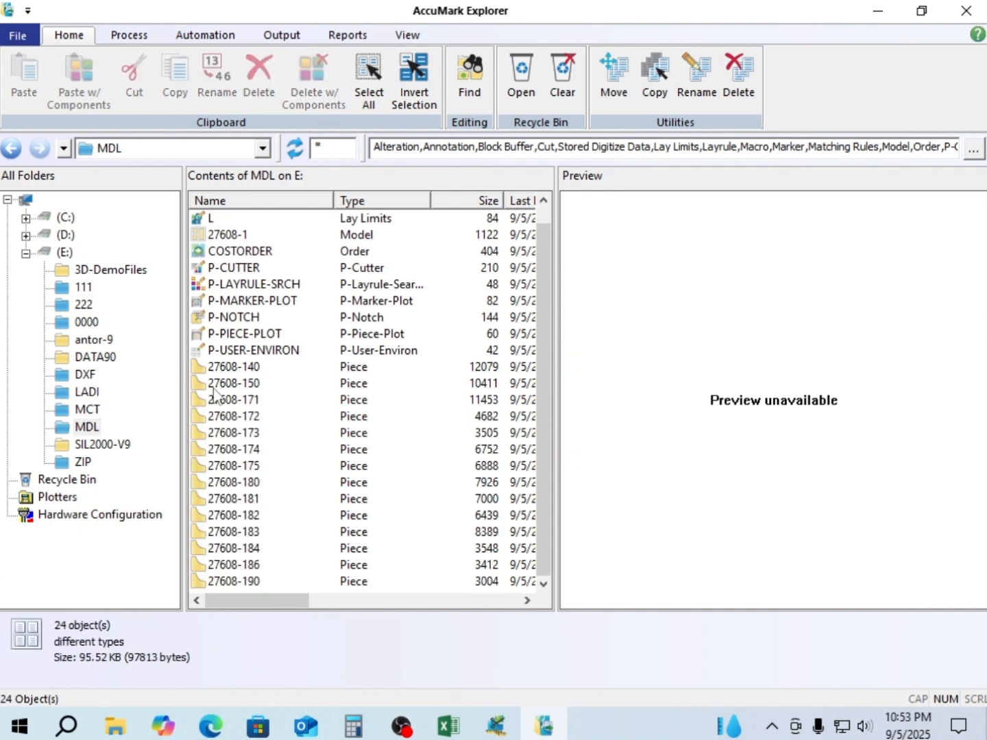
left_click(229, 368)
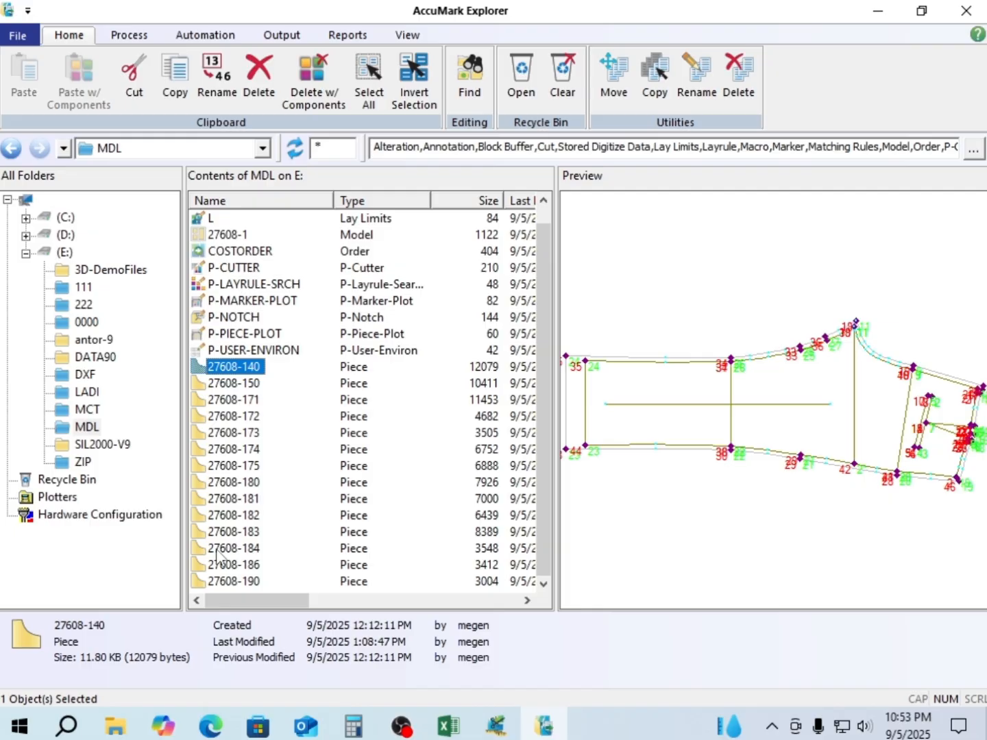
left_click(235, 583, "shift")
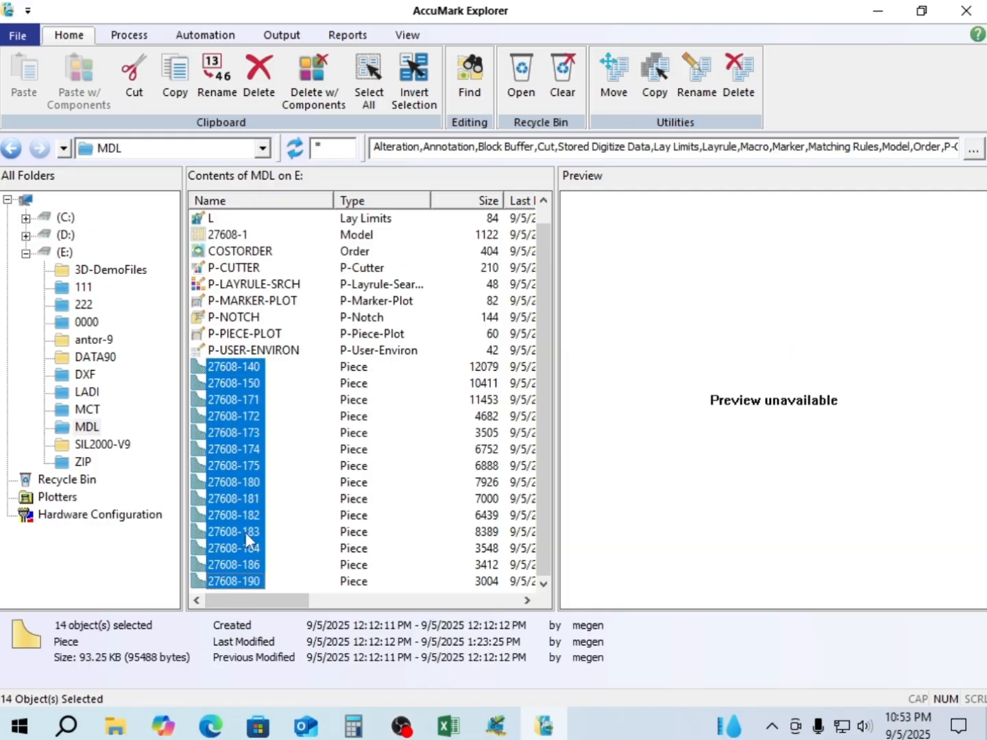
double_click(245, 533)
key("alt")
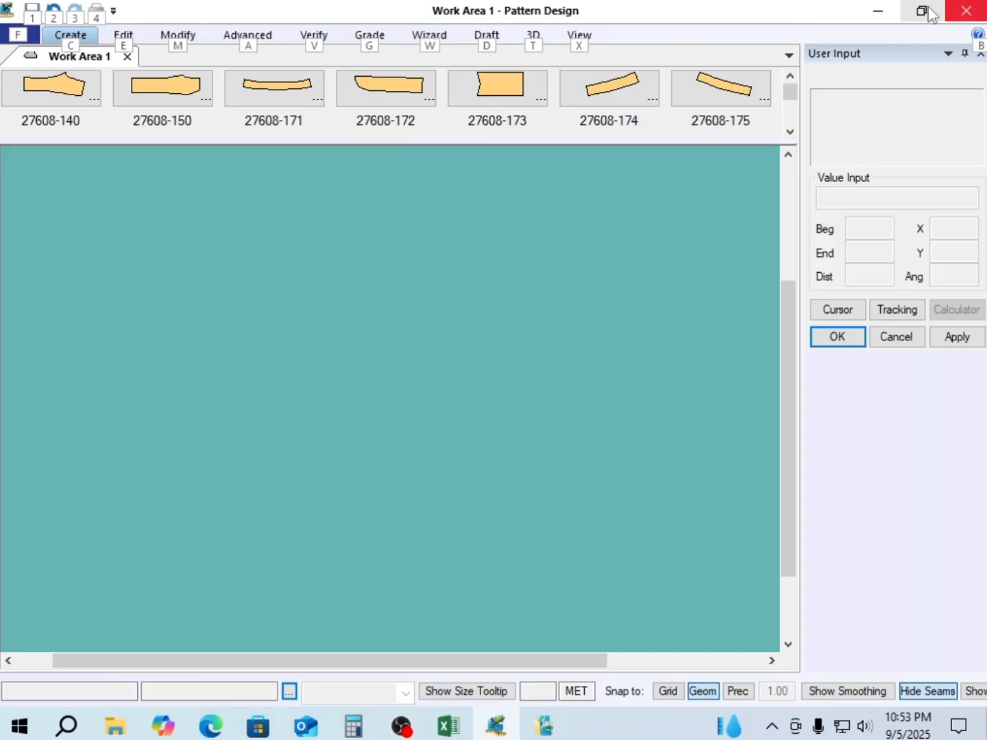
right_click(668, 84)
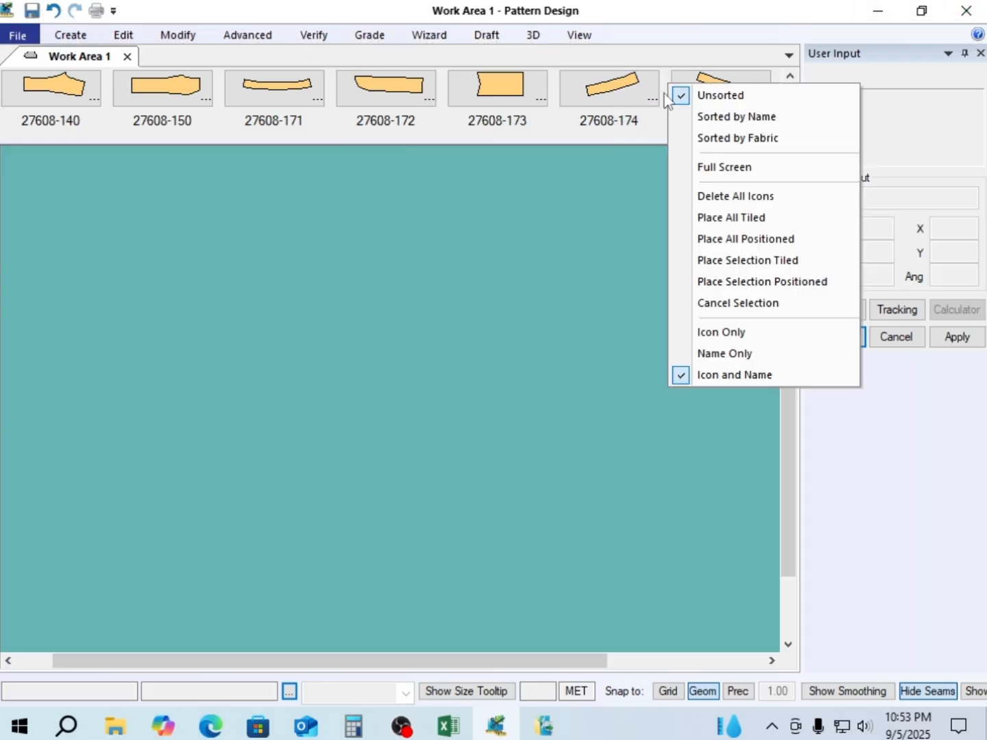
left_click(722, 219)
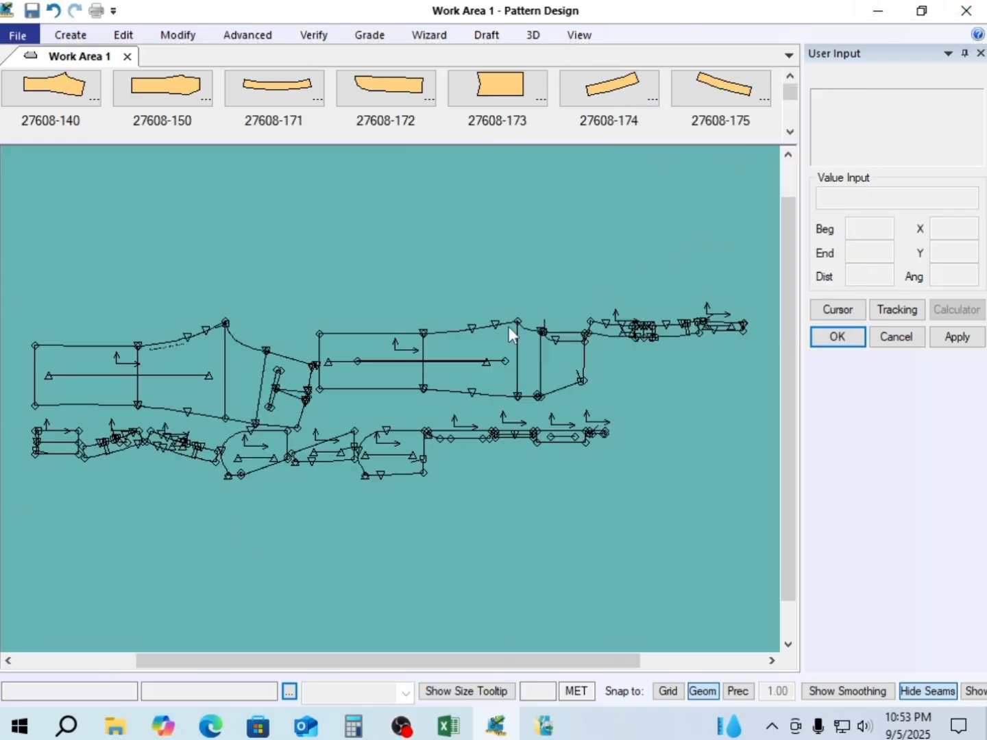
Stack leg piece 27608-140 directly above leg piece 27608-150, clear of the smaller pieces
left_click_drag(407, 336, 306, 251)
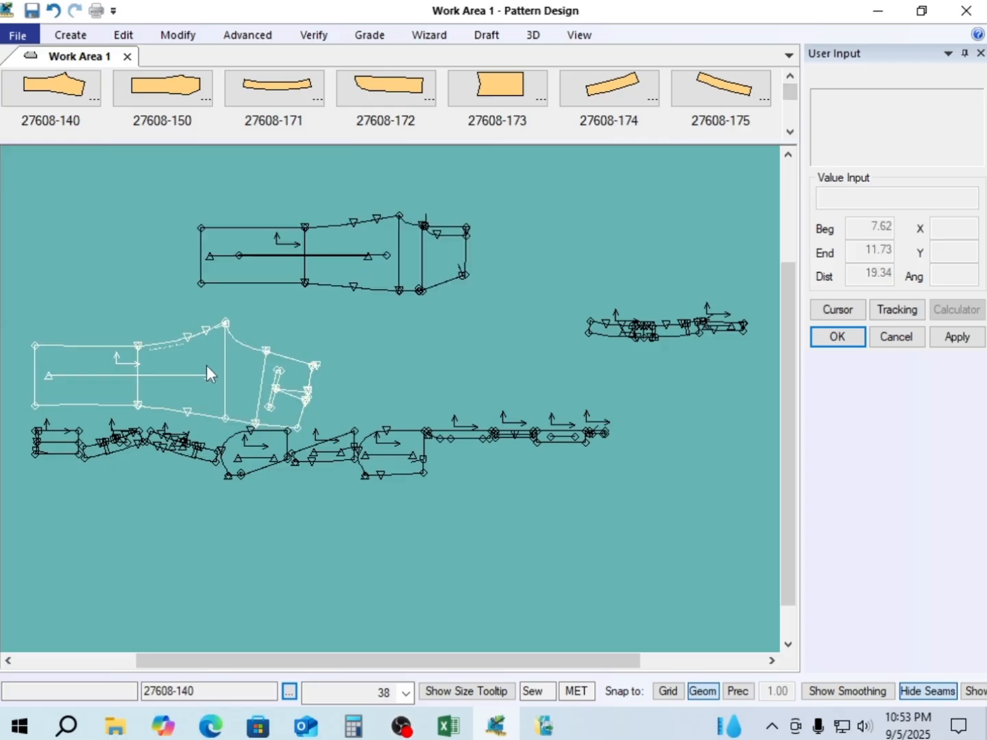
left_click_drag(227, 340, 303, 188)
left_click_drag(466, 262, 377, 336)
scroll(299, 217, "up", 2)
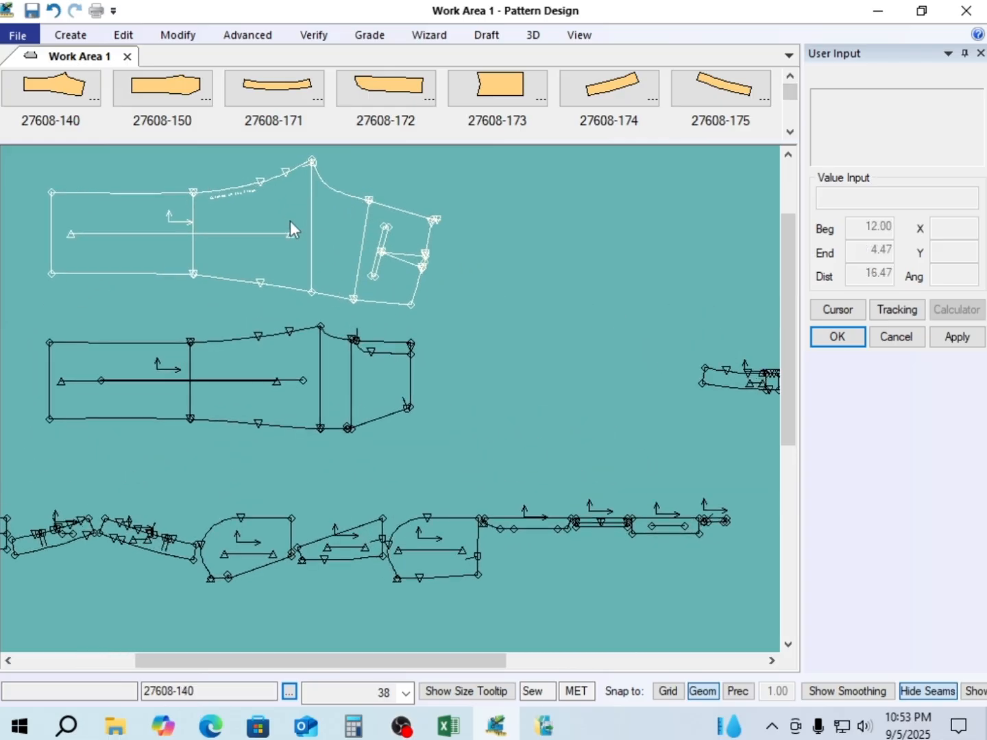
scroll(294, 319, "down", 2)
scroll(238, 261, "up", 3)
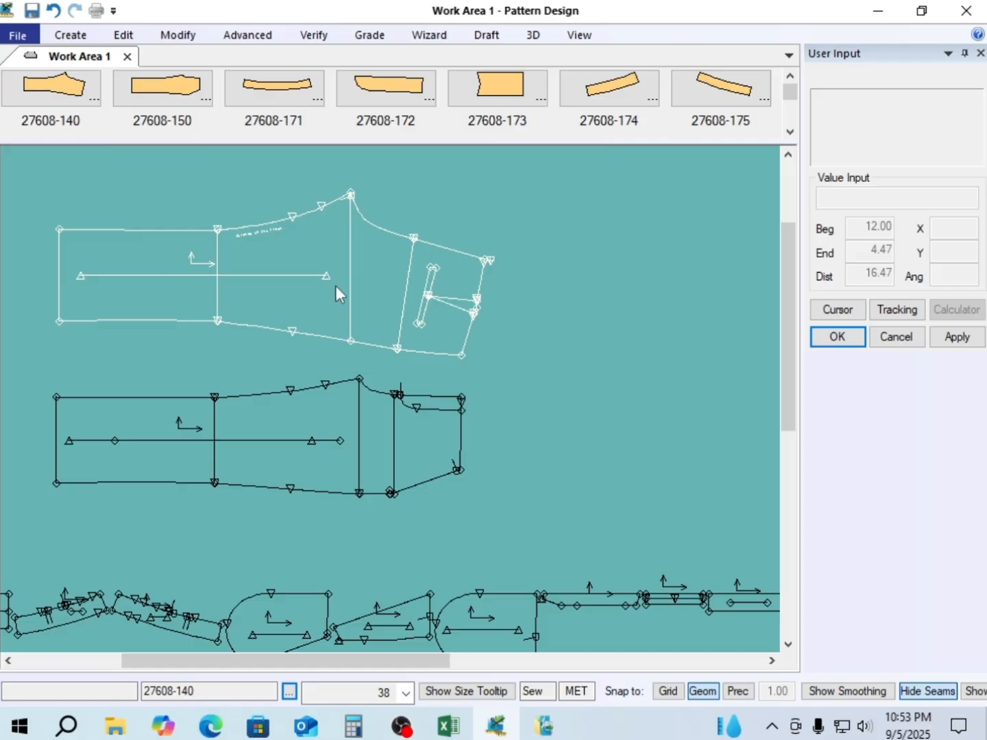
left_click_drag(372, 279, 376, 263)
left_click_drag(347, 412, 348, 394)
scroll(494, 383, "down", 1)
Move piece 27608-181 up against the slanted pocket edge of piece 27608-150
left_click(426, 584)
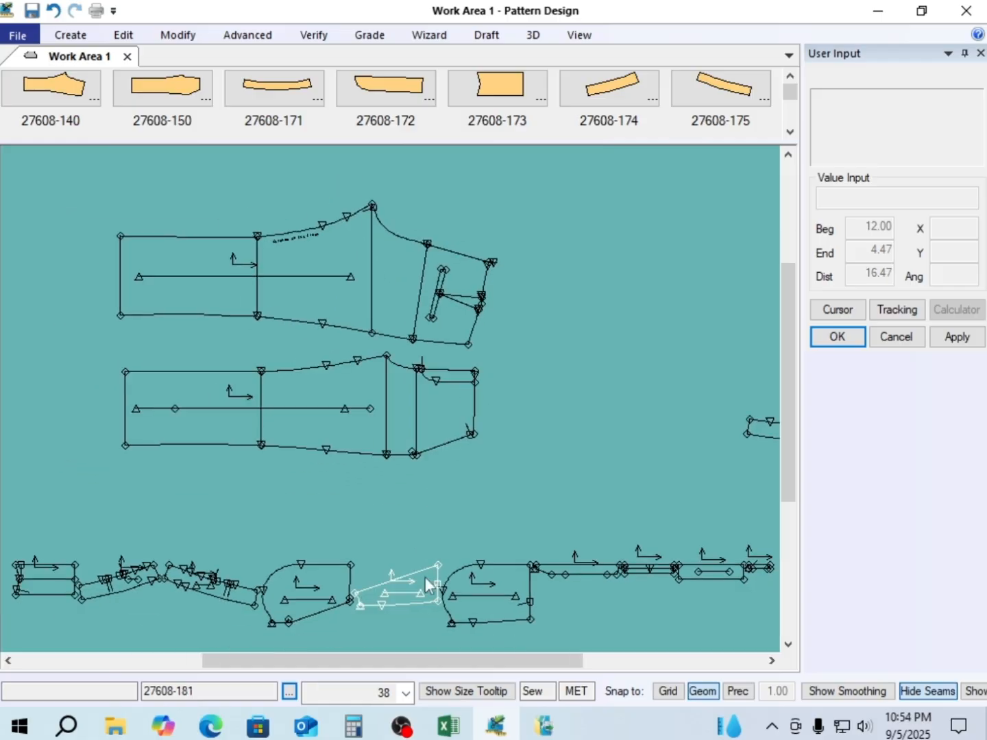
left_click_drag(427, 584, 479, 464)
scroll(412, 473, "down", 1)
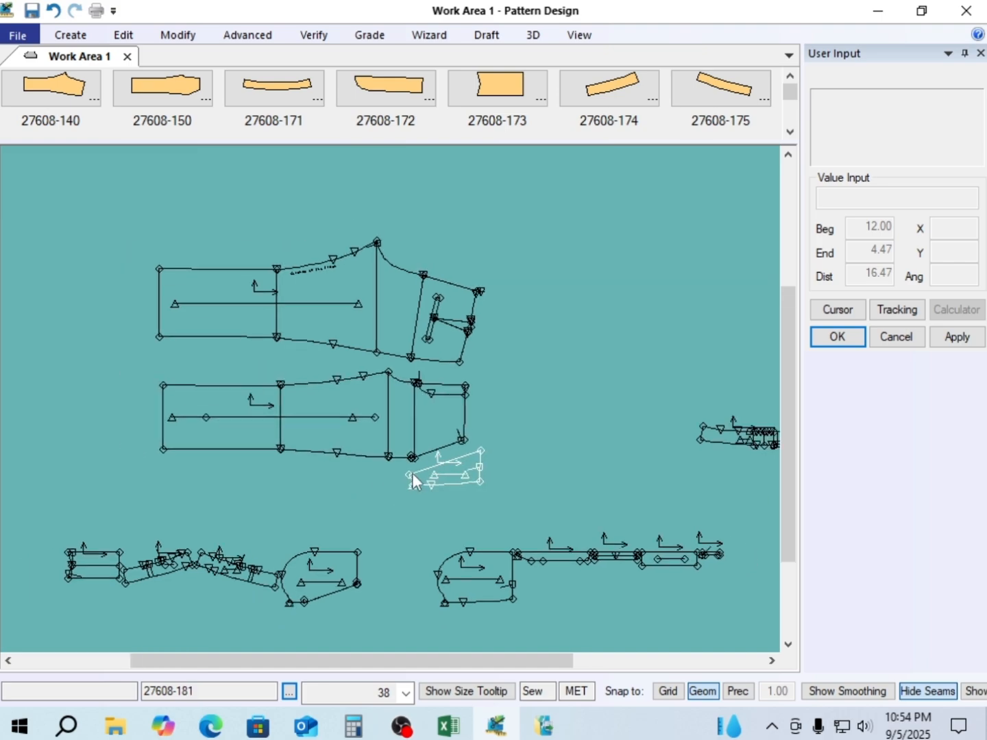
Move the curved pocket piece and the two slanted waistband pieces away to the open area beyond the leg pieces
left_click(309, 569)
left_click_drag(309, 569, 674, 510)
left_click(190, 583)
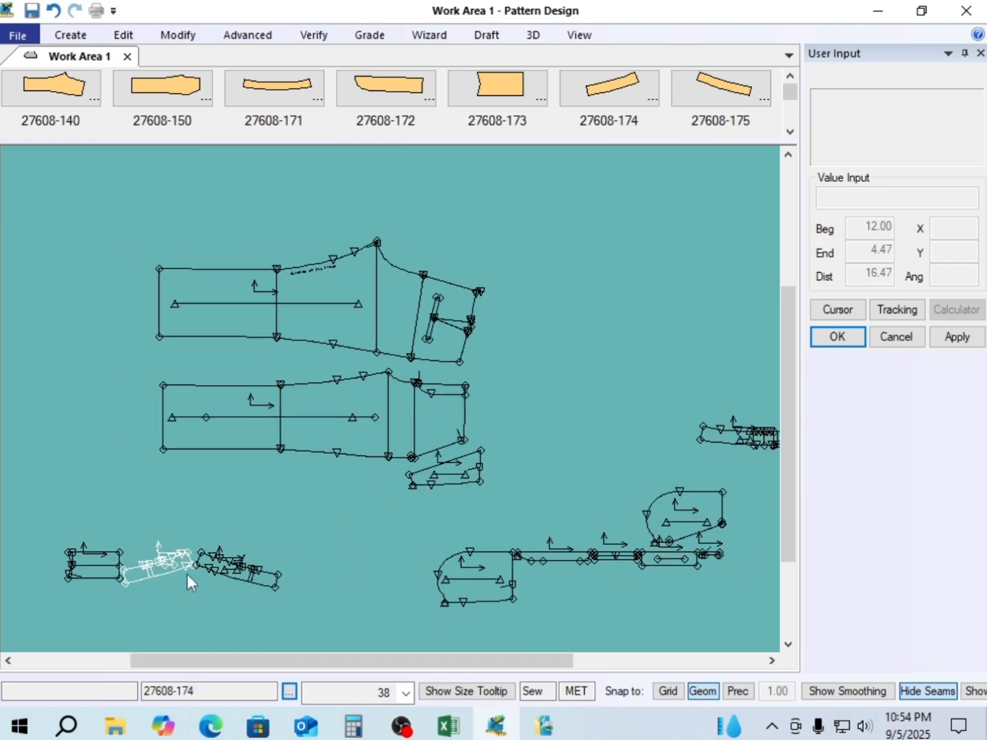
left_click_drag(206, 568, 662, 361)
left_click_drag(164, 557, 600, 307)
scroll(342, 354, "up", 2)
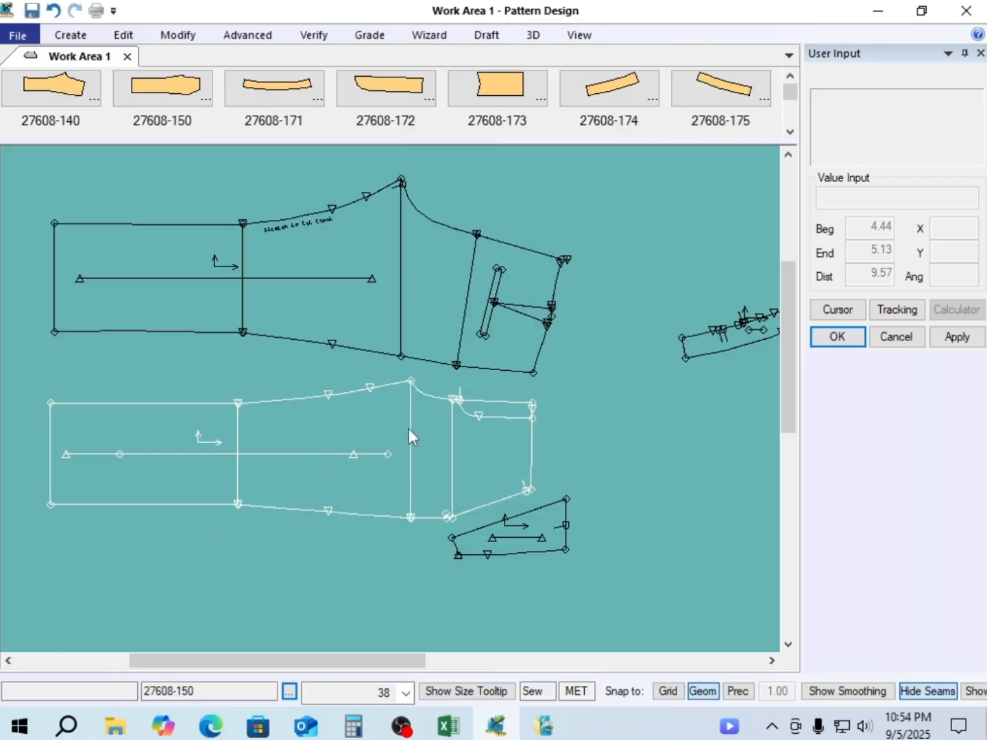
Fine-tune the positions of pieces 27608-140, 27608-150 and 27608-181 so the legs line up with the pocket piece beside the slanted edge
left_click_drag(528, 539, 521, 545)
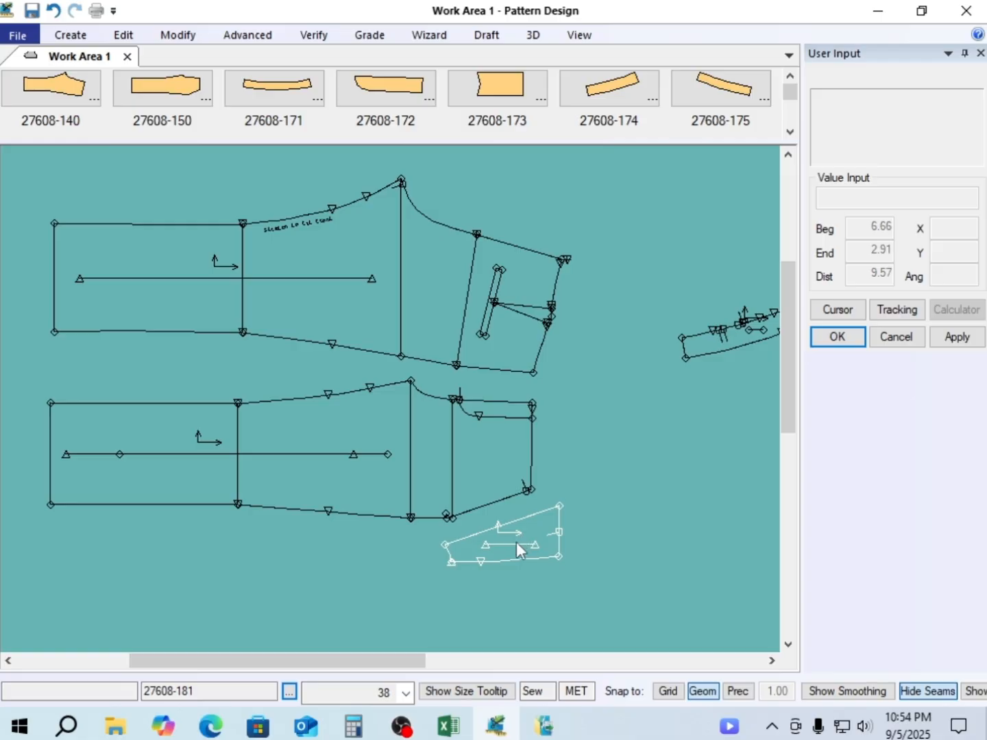
left_click_drag(414, 470, 417, 466)
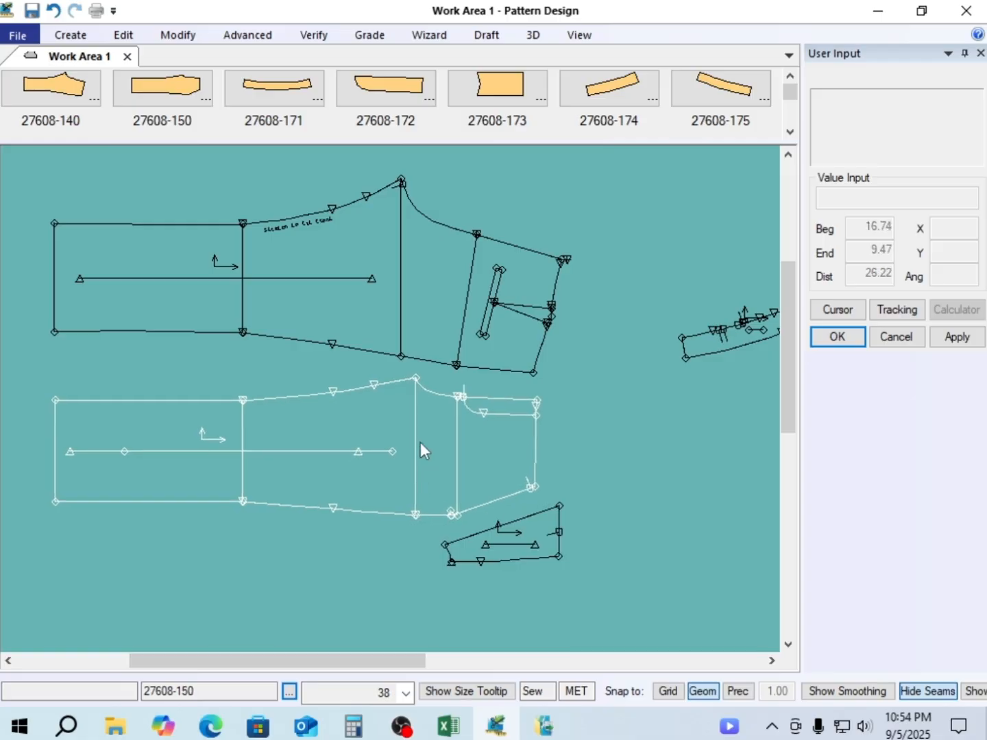
left_click_drag(330, 303, 338, 300)
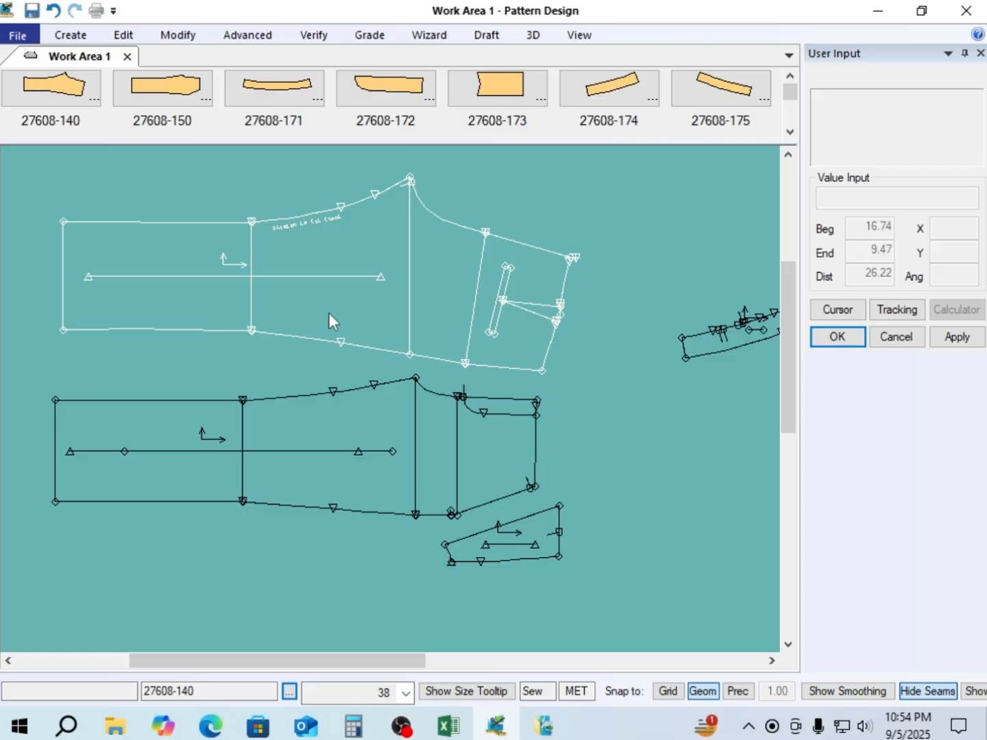
left_click(333, 383)
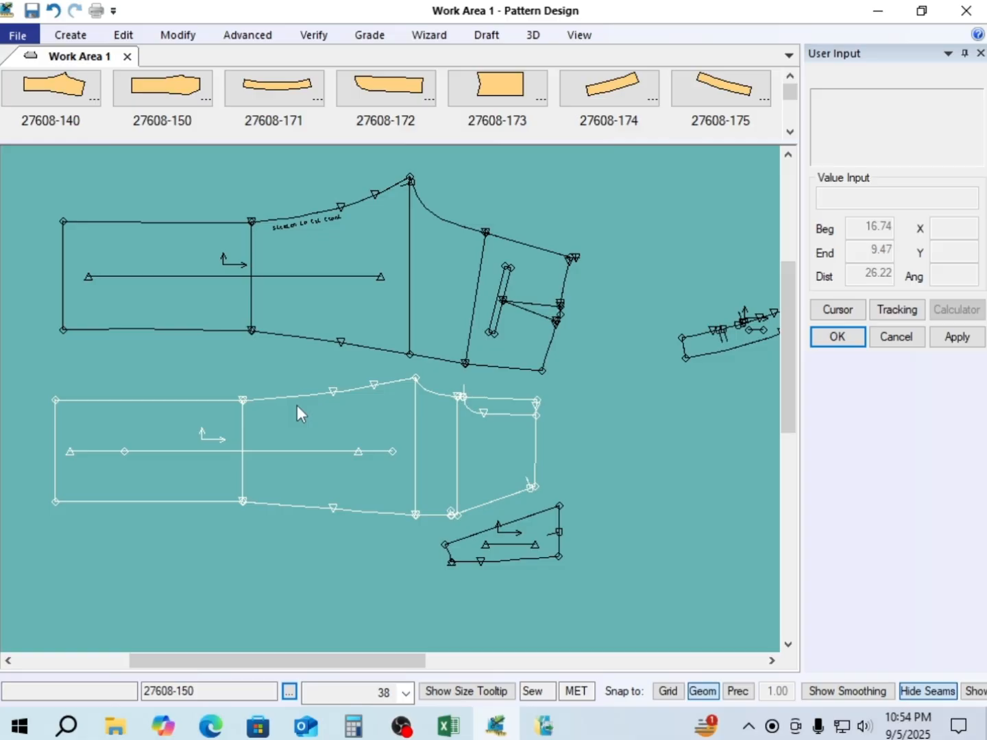
left_click_drag(516, 531, 521, 519)
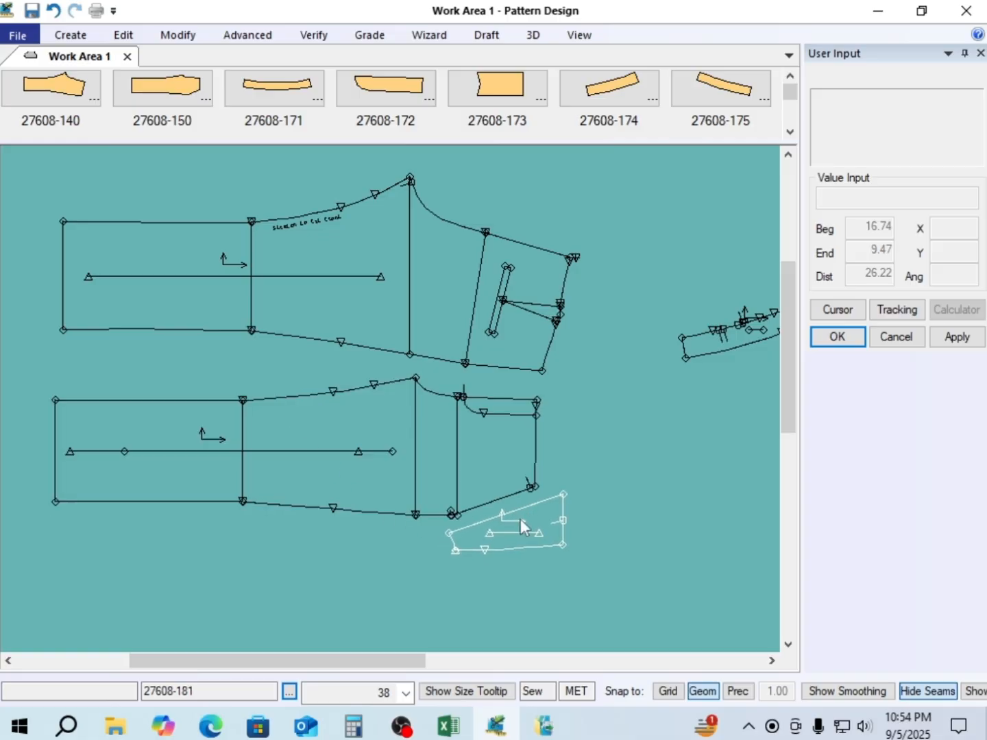
left_click(294, 447)
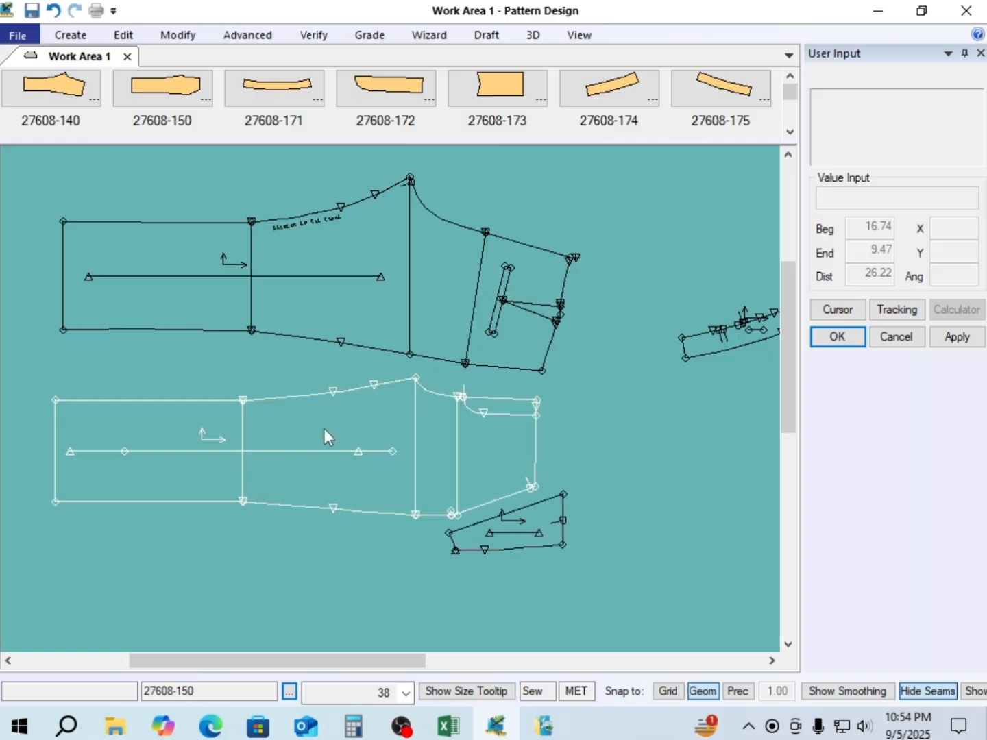
left_click_drag(325, 430, 332, 428)
left_click(369, 339)
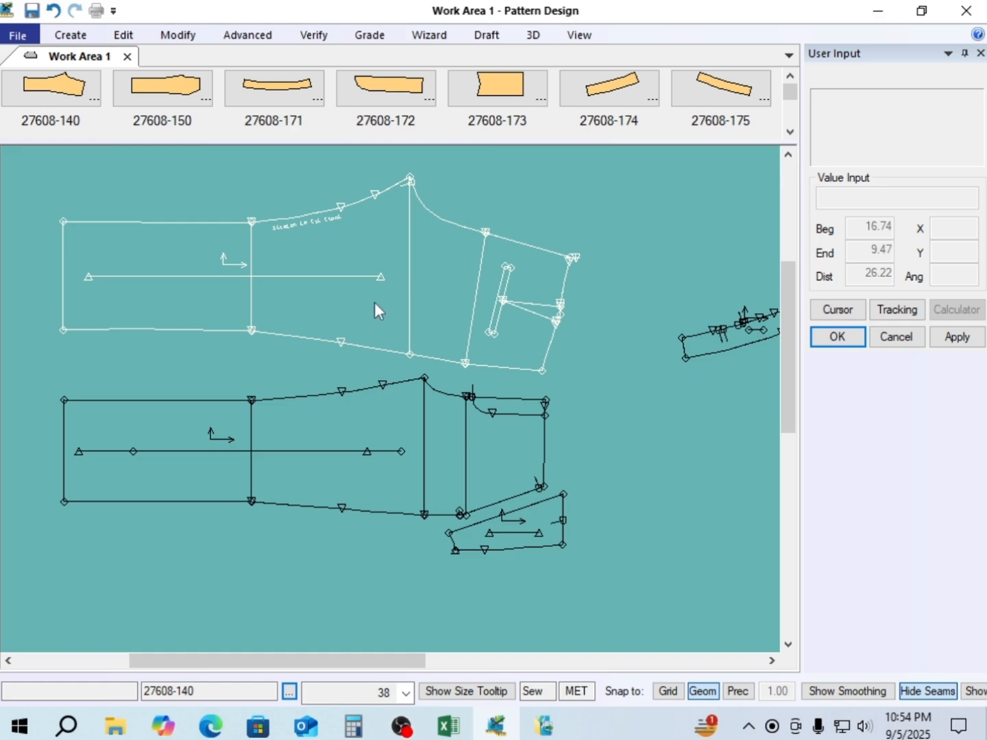
left_click_drag(374, 302, 373, 297)
left_click(302, 429)
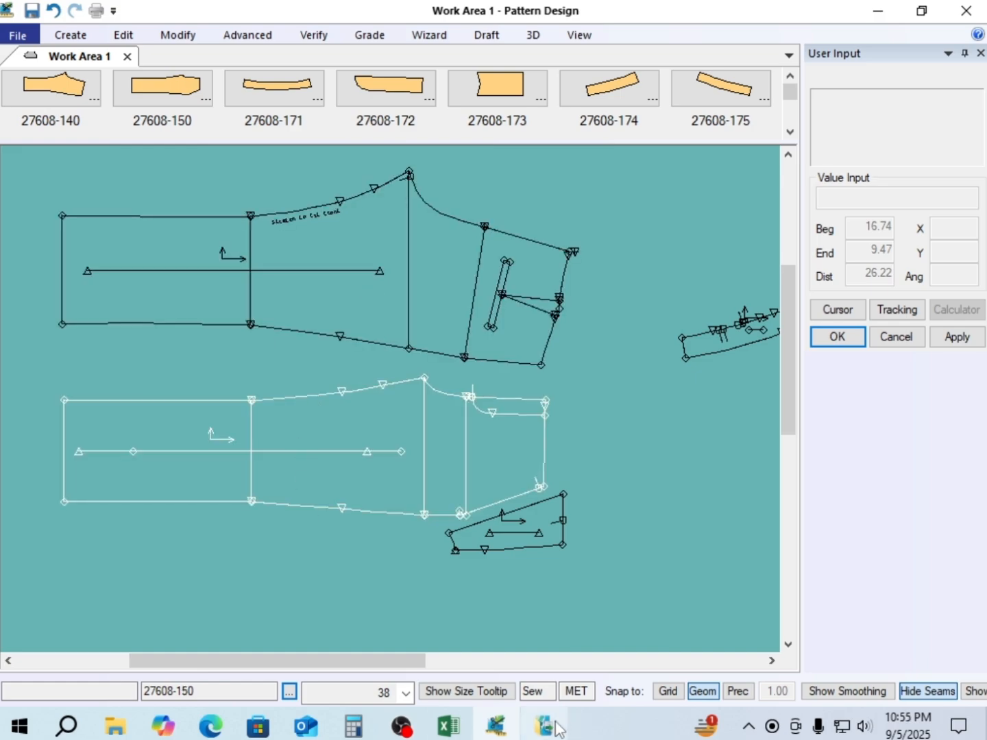
Open the Pattern Adjustment Review workbook in Excel from the MCT folder inside the desktop's NEW folder
left_click(450, 731)
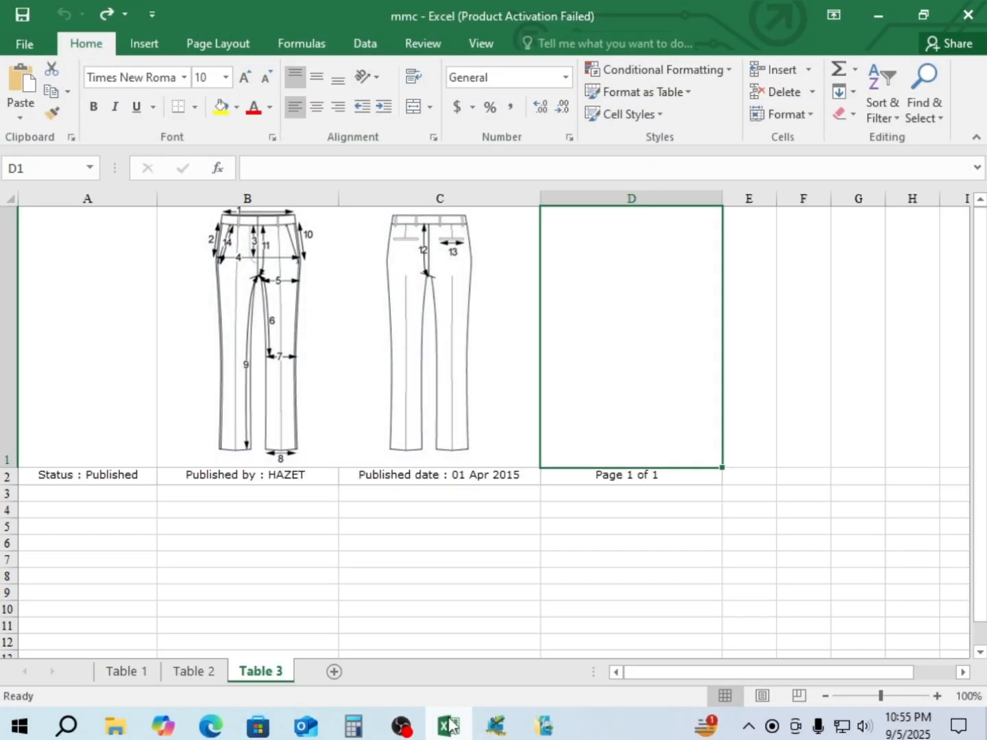
left_click(447, 727)
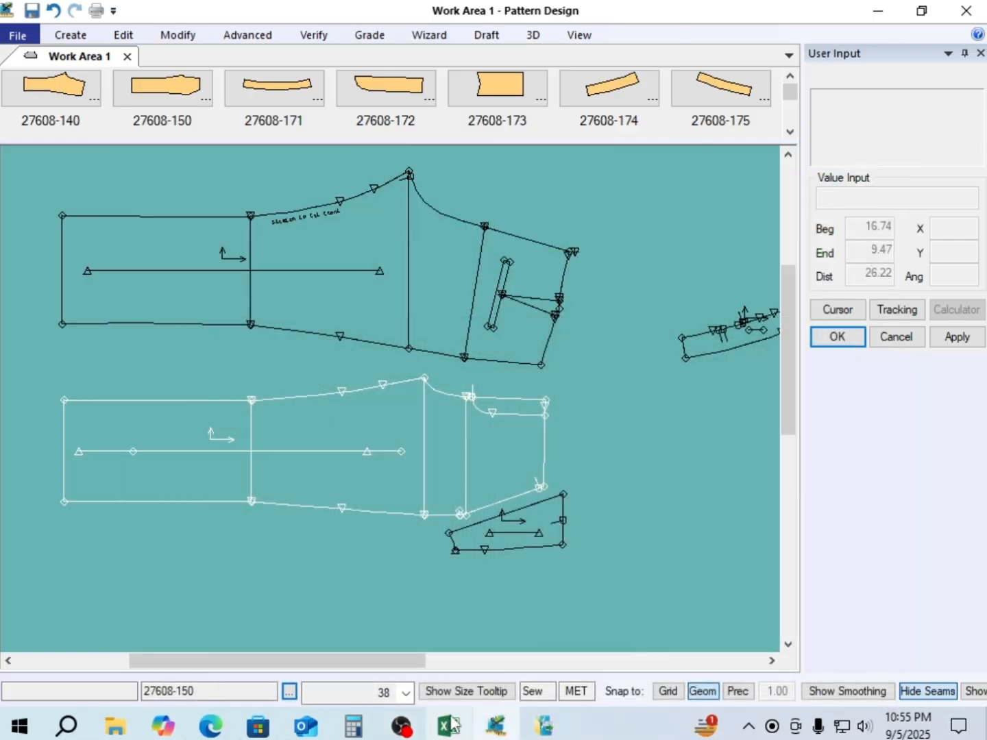
left_click(883, 16)
left_click(880, 9)
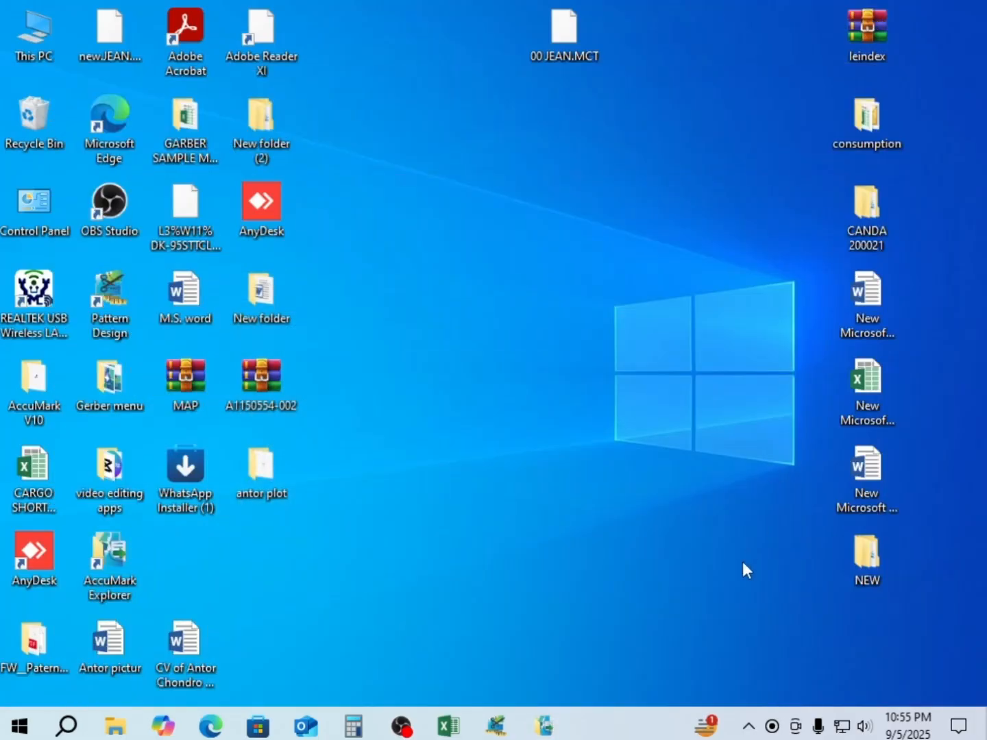
double_click(875, 561)
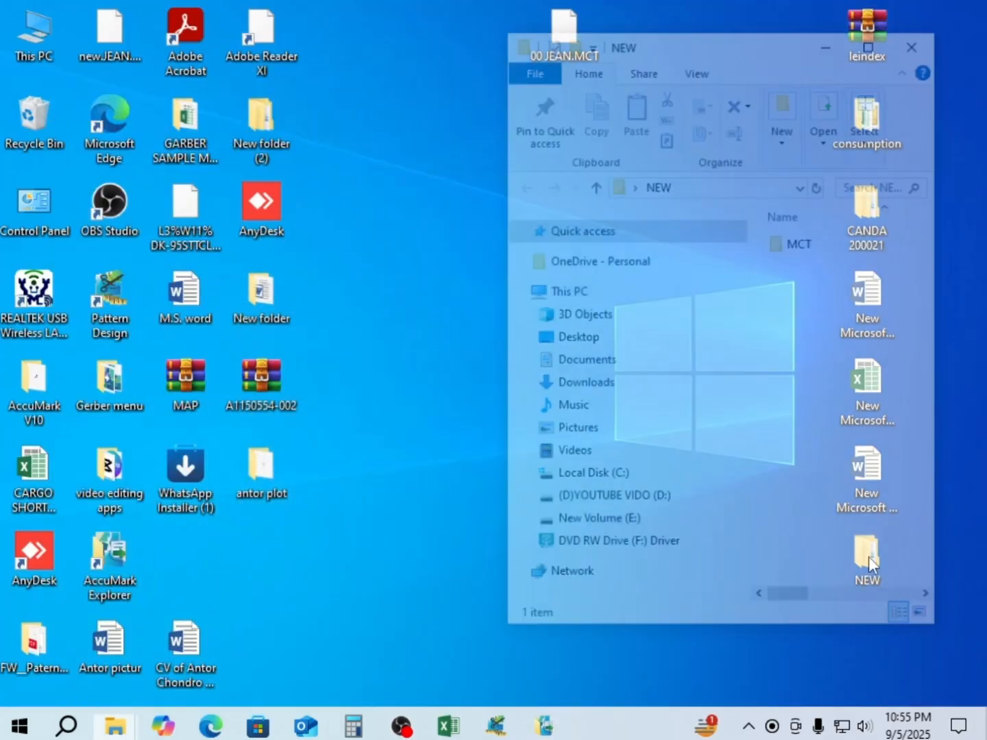
double_click(816, 248)
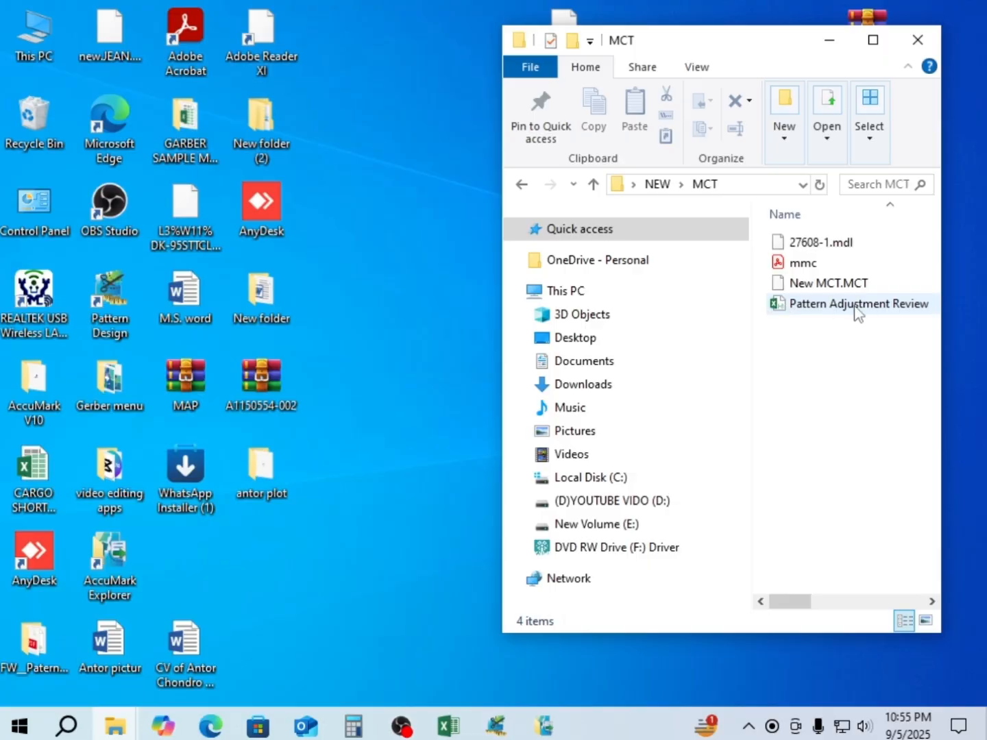
double_click(796, 305)
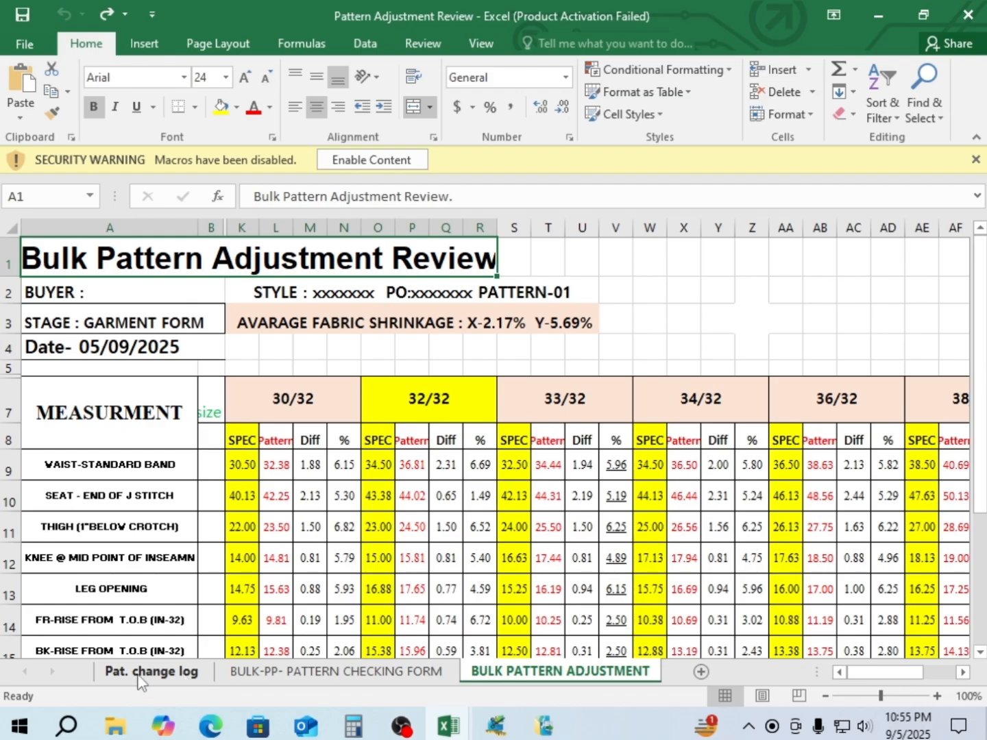
Show the Pat. change log sheet and enable the workbook's disabled macro content
left_click(140, 676)
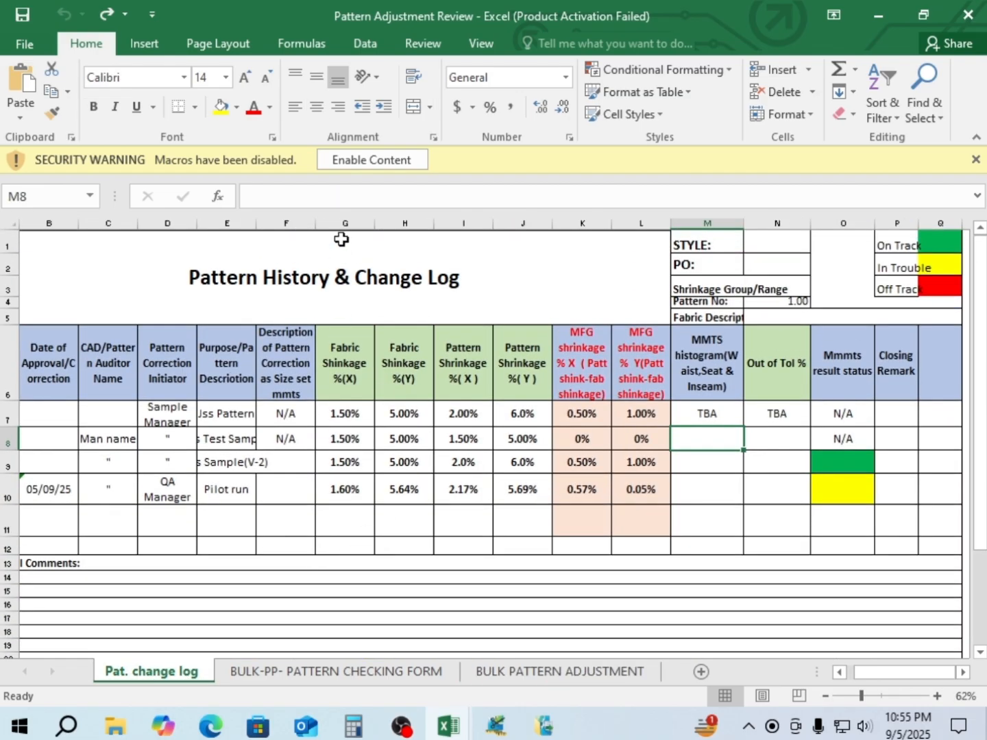
left_click(395, 163)
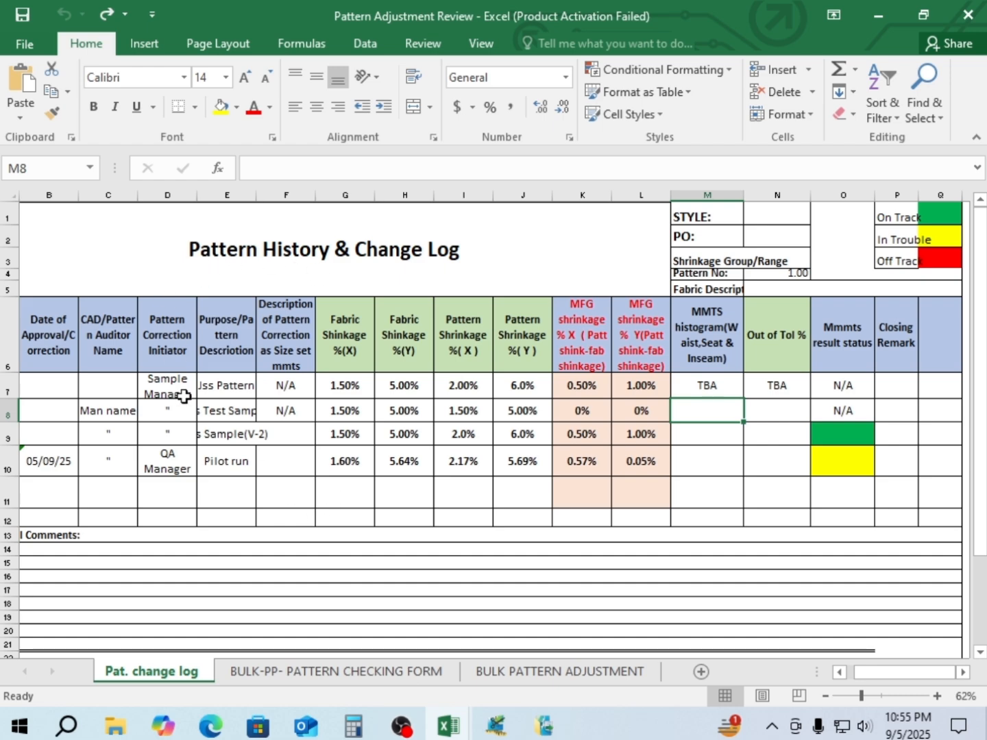
Examine the Pat. change log shrinkage entries and the spec, pattern measurement and POM shrinkage columns on the BULK-PP- PATTERN CHECKING FORM sheet
scroll(220, 417, "down", 1)
scroll(219, 363, "up", 1)
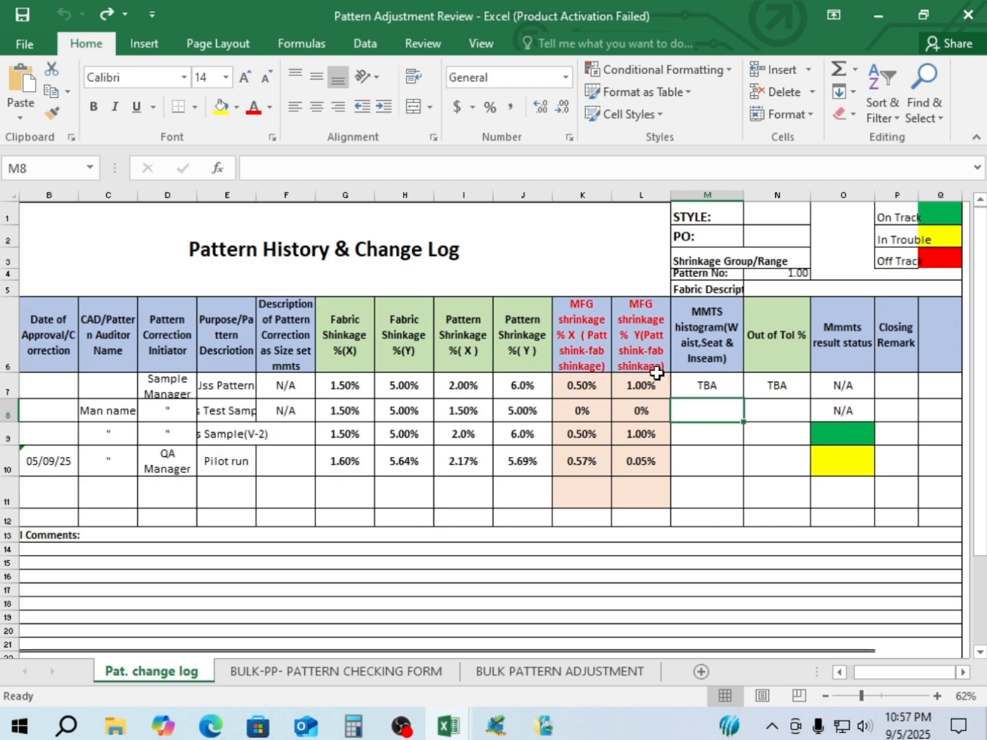
left_click(291, 673)
scroll(357, 480, "down", 1)
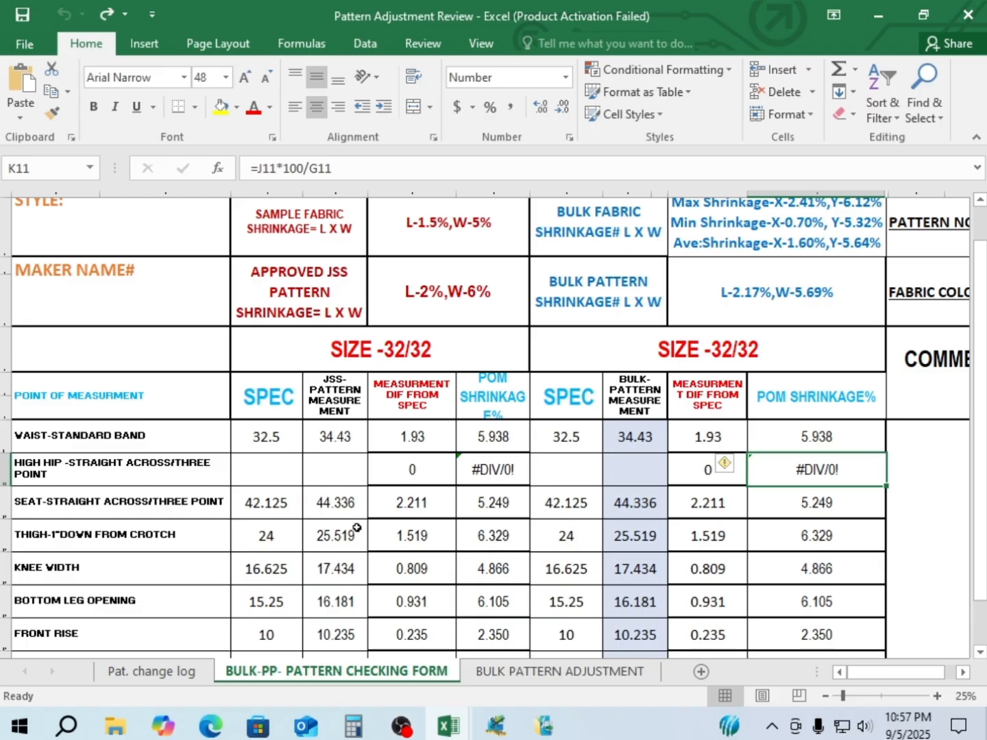
scroll(454, 281, "up", 1)
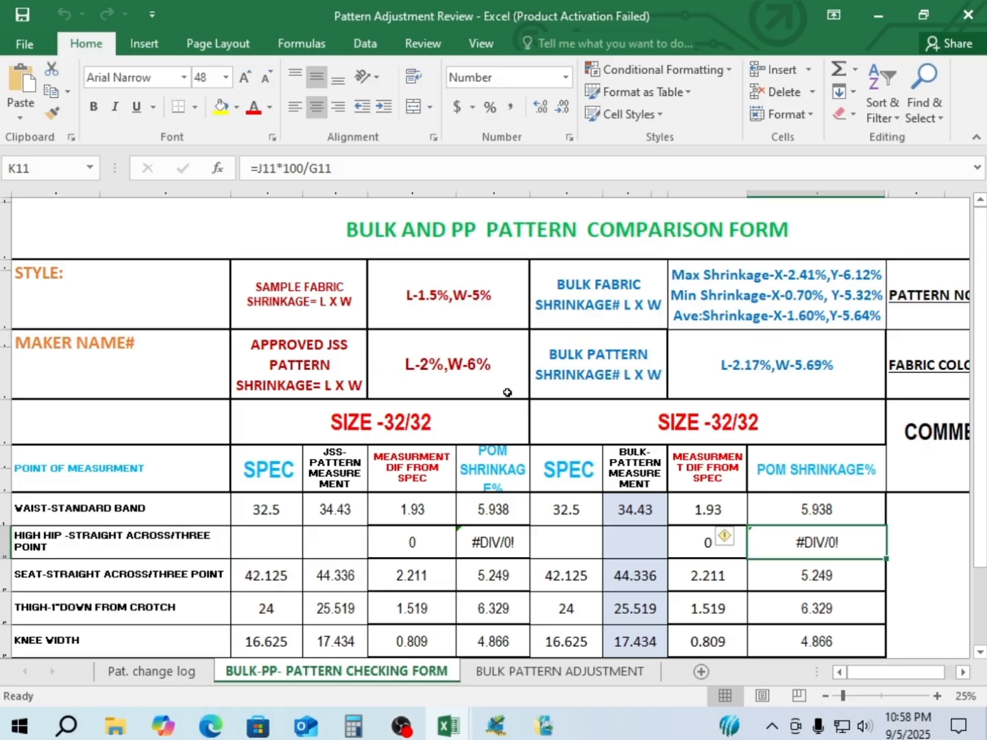
scroll(445, 470, "down", 1)
scroll(446, 474, "up", 1)
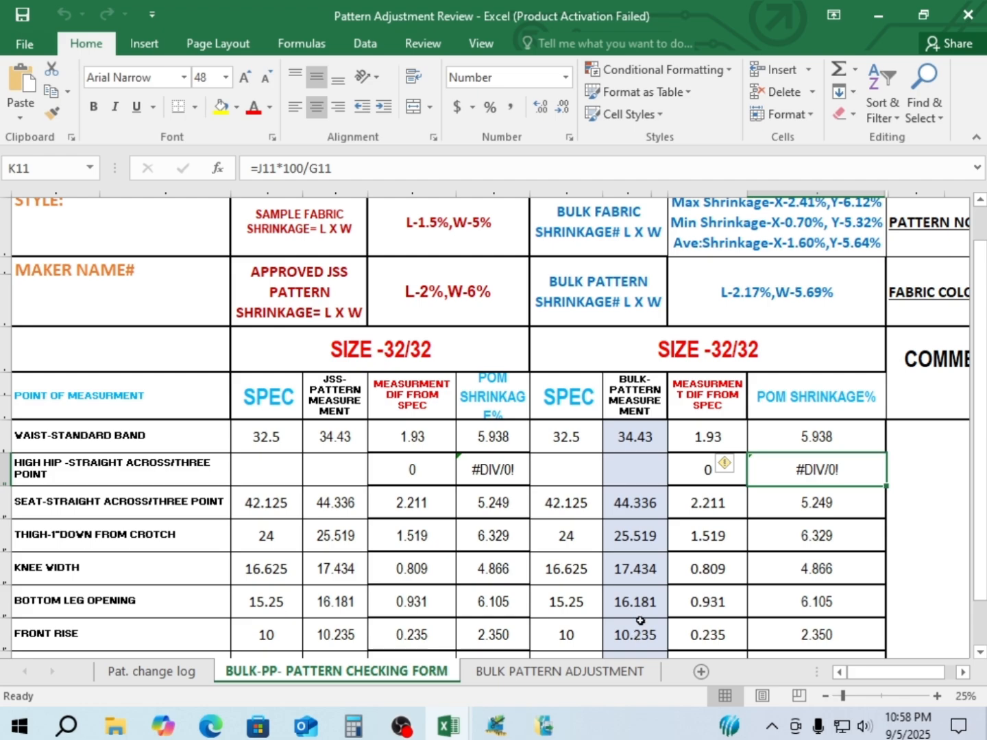
scroll(638, 480, "down", 2)
scroll(637, 473, "up", 2)
scroll(651, 464, "up", 1)
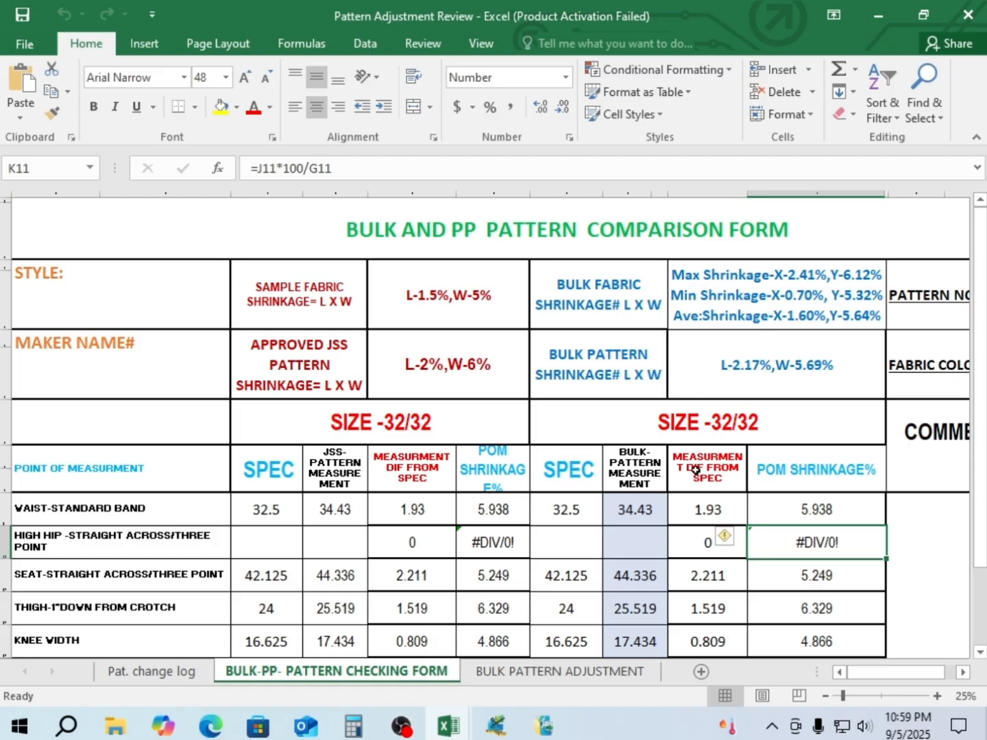
scroll(617, 555, "down", 3)
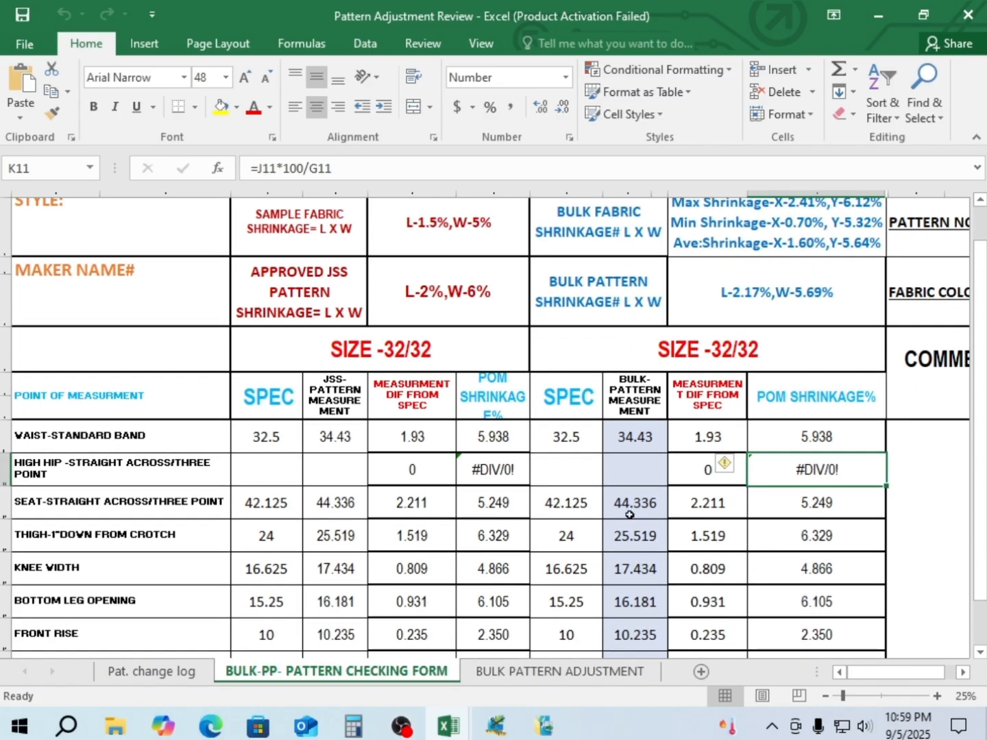
scroll(702, 400, "up", 1)
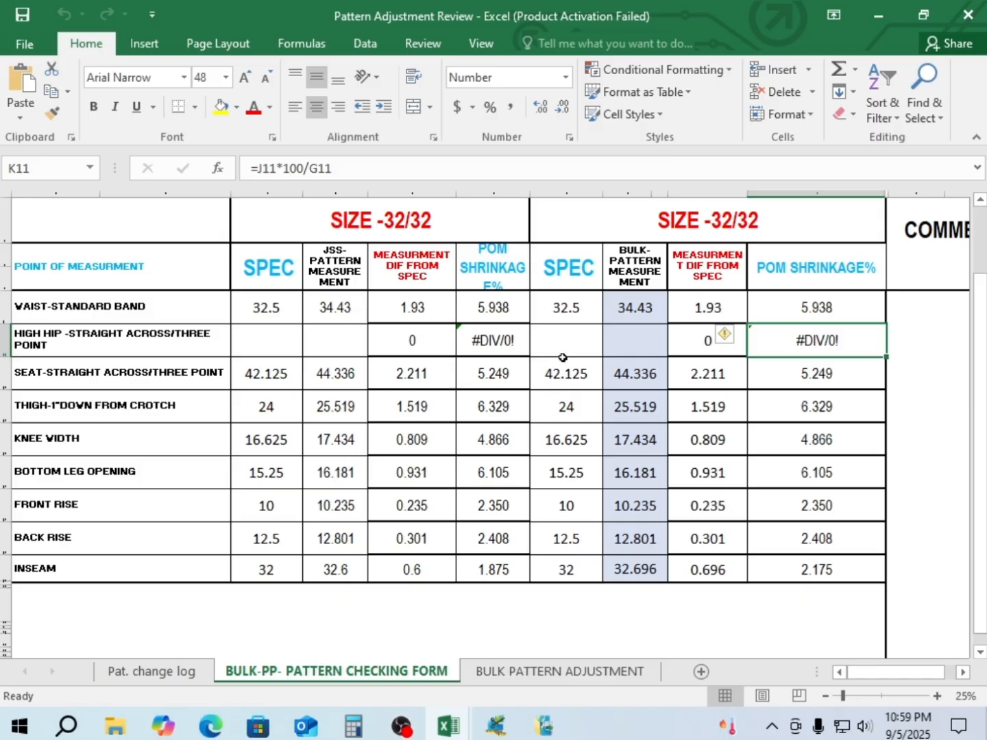
Review the spec, pattern, difference and percentage columns for each size on the BULK PATTERN ADJUSTMENT sheet
left_click(558, 672)
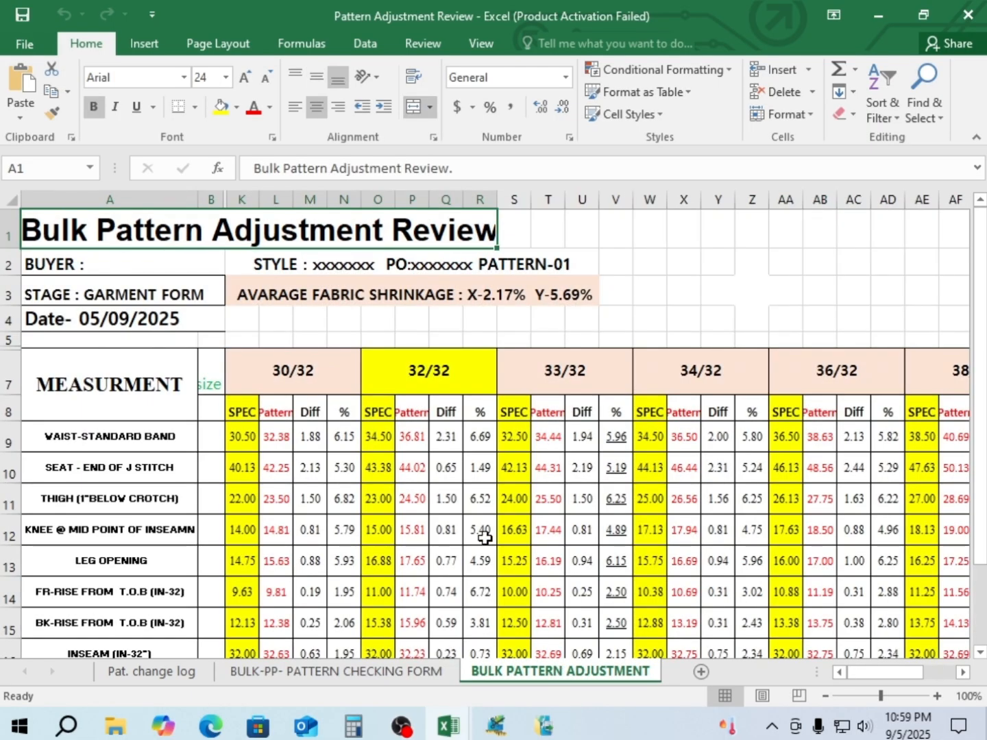
scroll(486, 529, "down", 1)
scroll(505, 478, "up", 1)
scroll(424, 472, "down", 1)
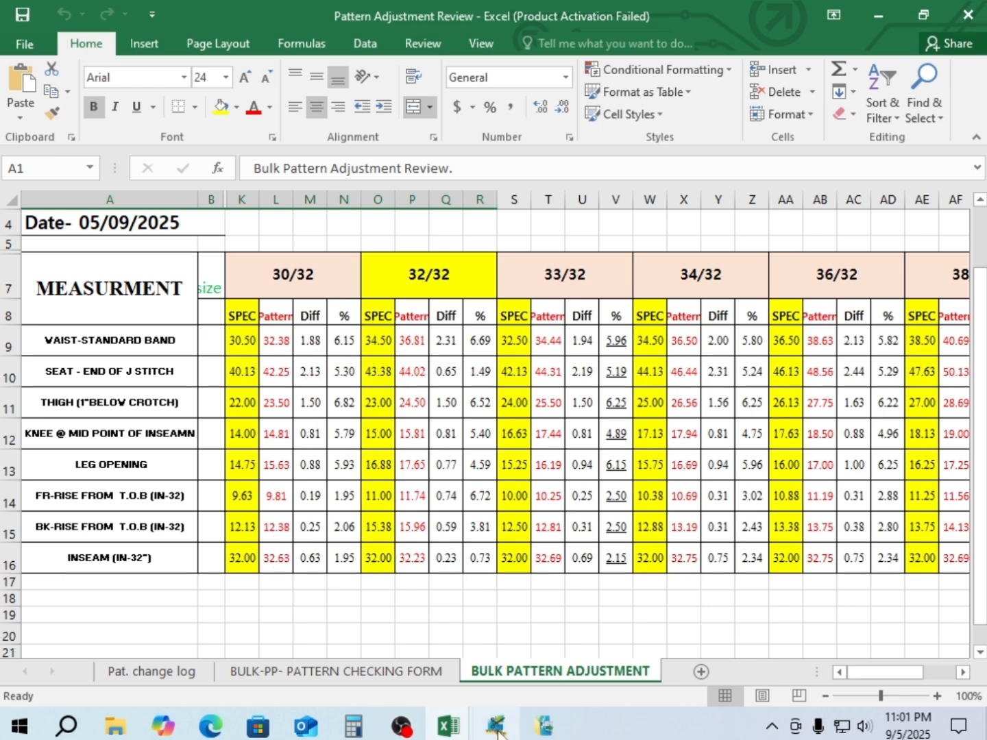
Switch to Pattern Design, shift pieces 27608-150 and 27608-181 slightly in Work Area 1, and close the program
mouse_move(495, 730)
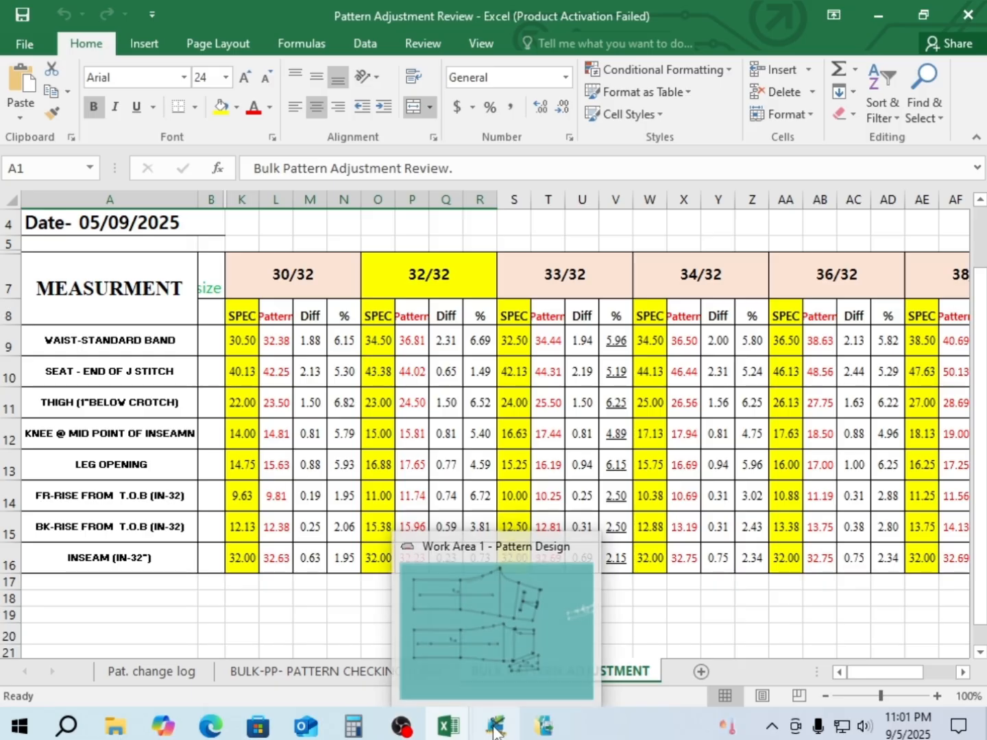
left_click(484, 650)
left_click(285, 298)
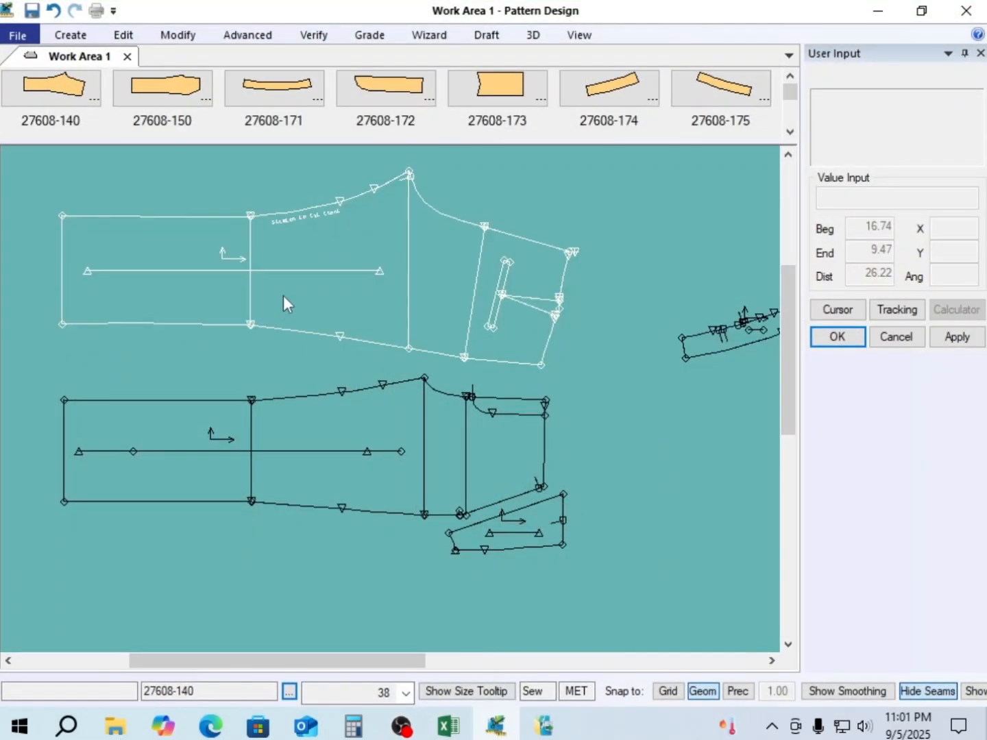
scroll(374, 377, "down", 1)
left_click(391, 398)
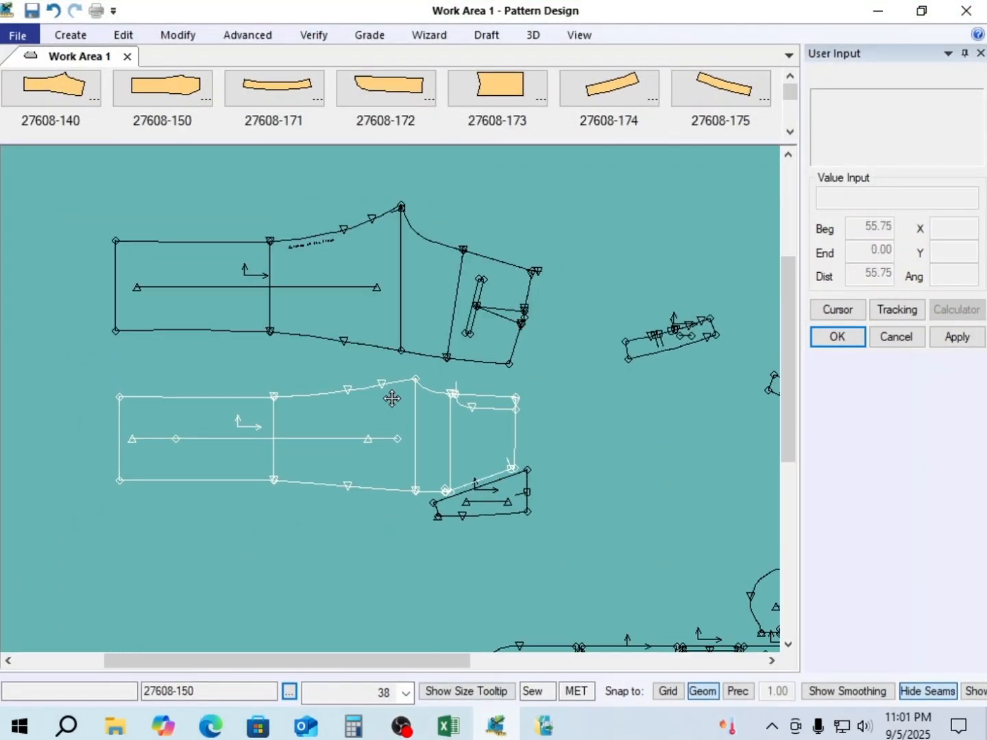
left_click_drag(505, 494, 511, 508)
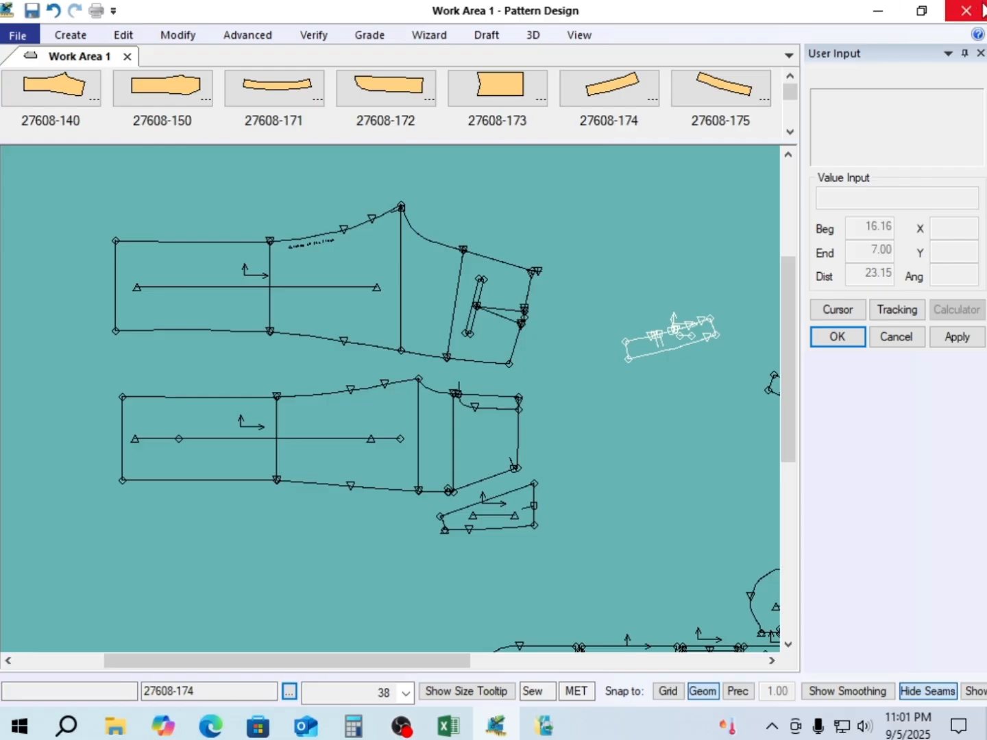
left_click(973, 18)
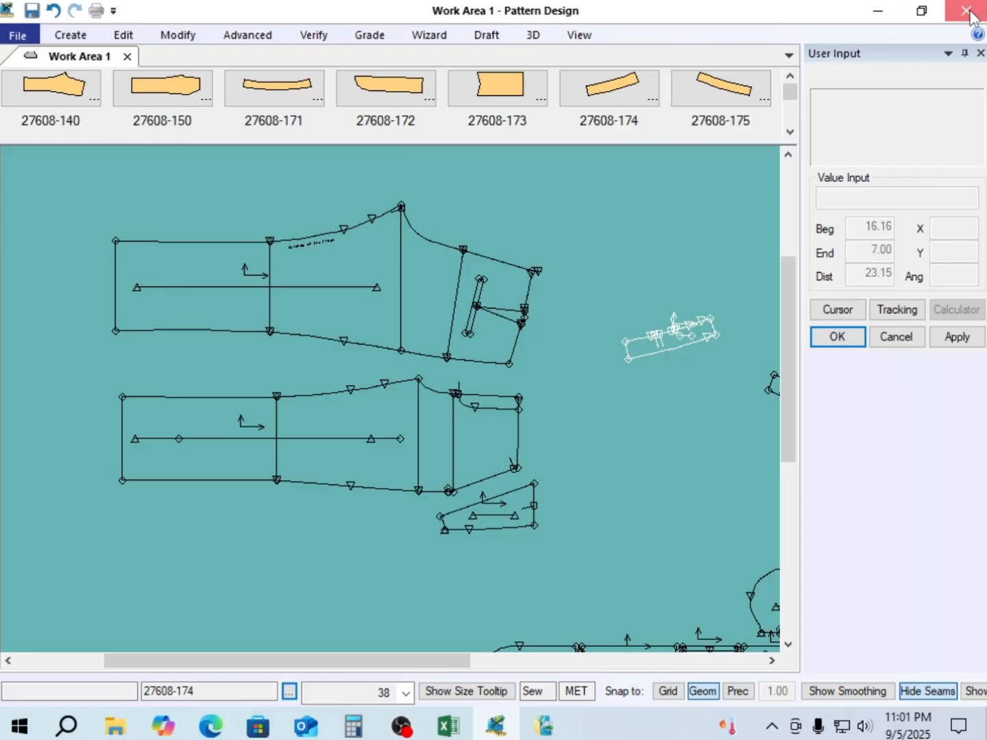
left_click(973, 16)
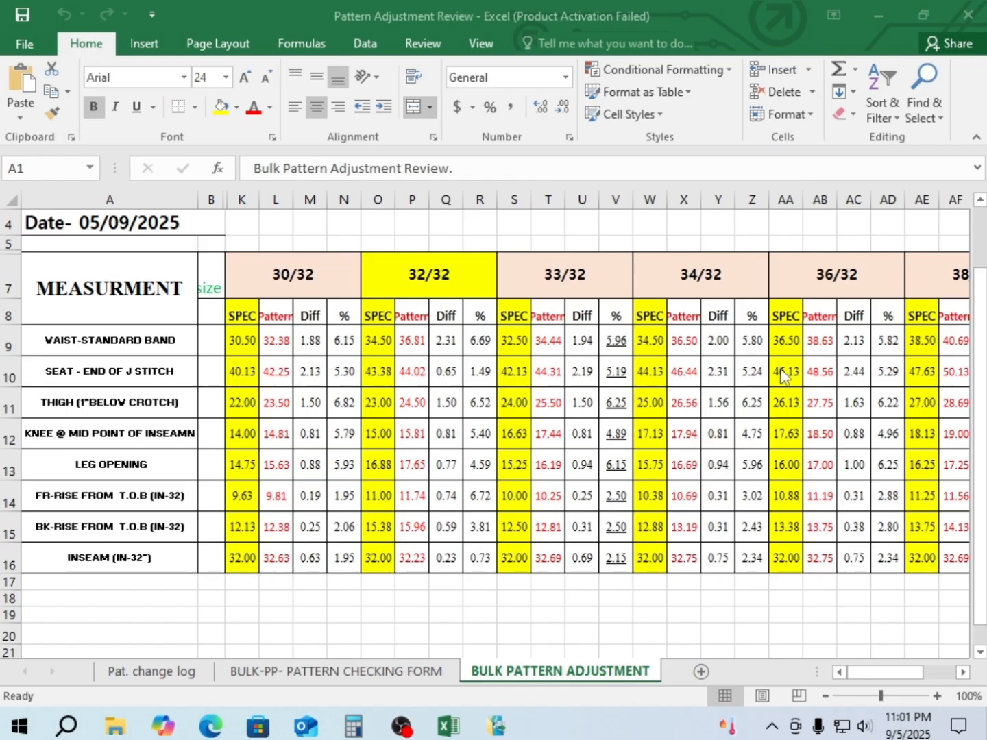
Switch to AccuMark Explorer and open model 27608-1 from the MDL folder in the active work area using Pattern Design No Options
left_click(985, 735)
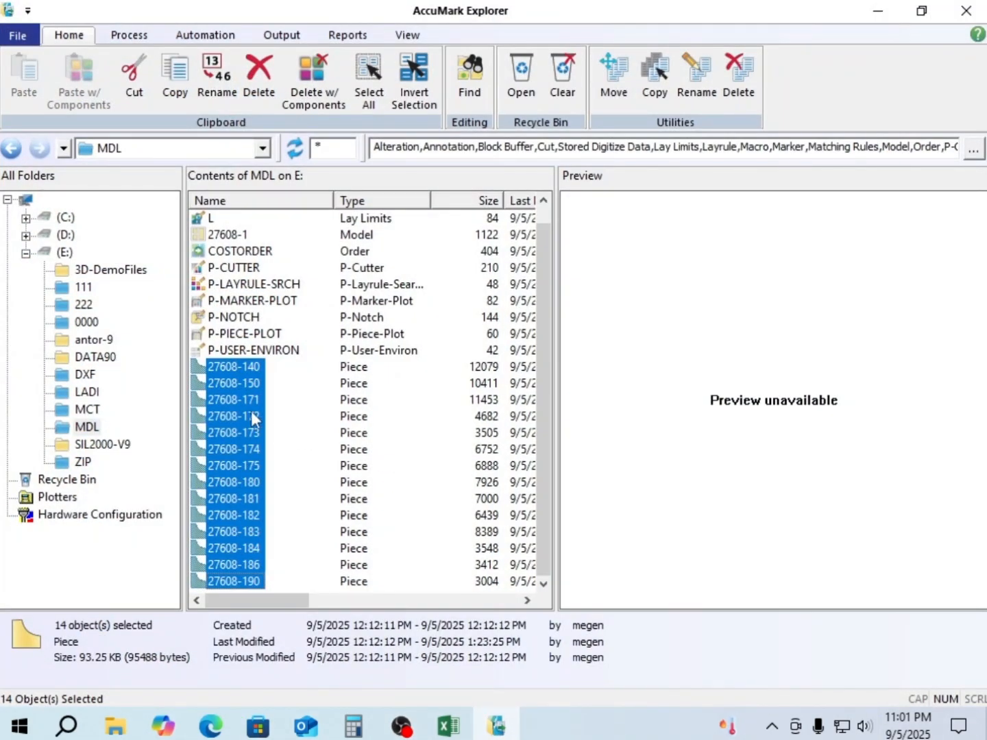
right_click(240, 234)
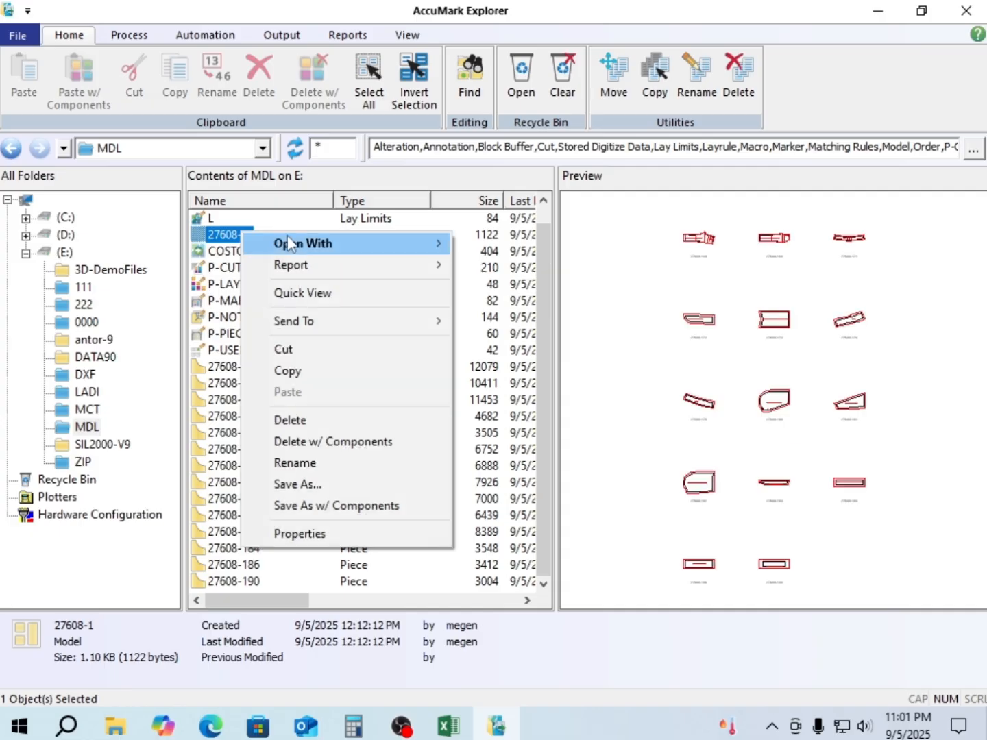
mouse_move(379, 238)
mouse_move(412, 247)
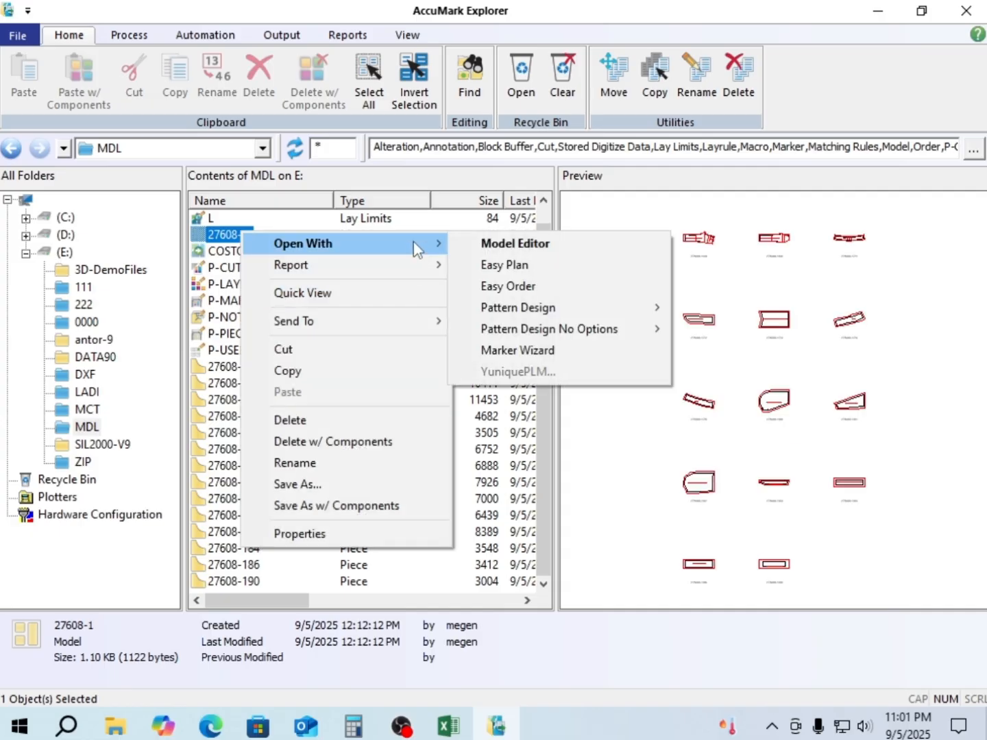
mouse_move(638, 332)
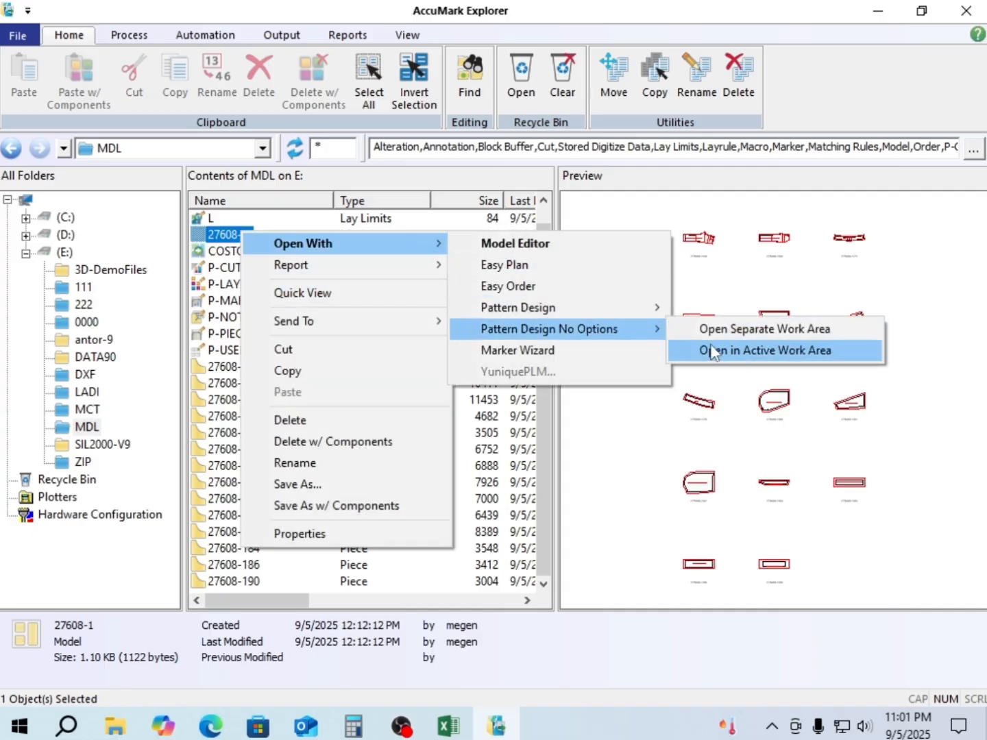
left_click(732, 352)
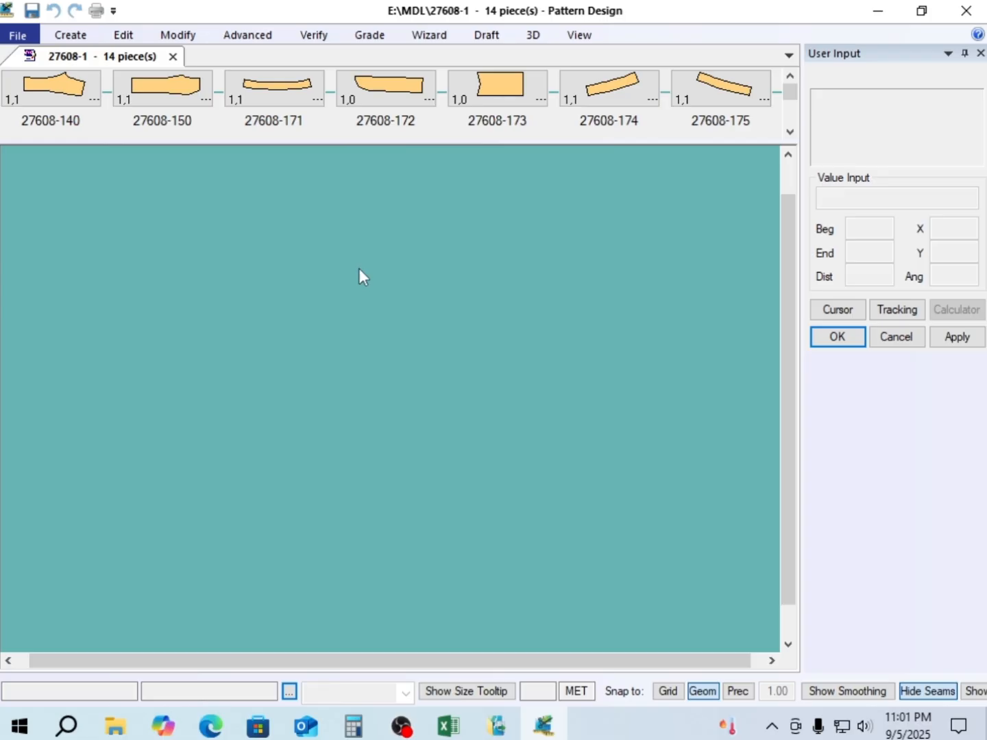
Place all model pieces tiled, then arrange leg piece 27608-150 below 27608-140 with pocket piece 27608-181 beside its slanted edge
right_click(668, 83)
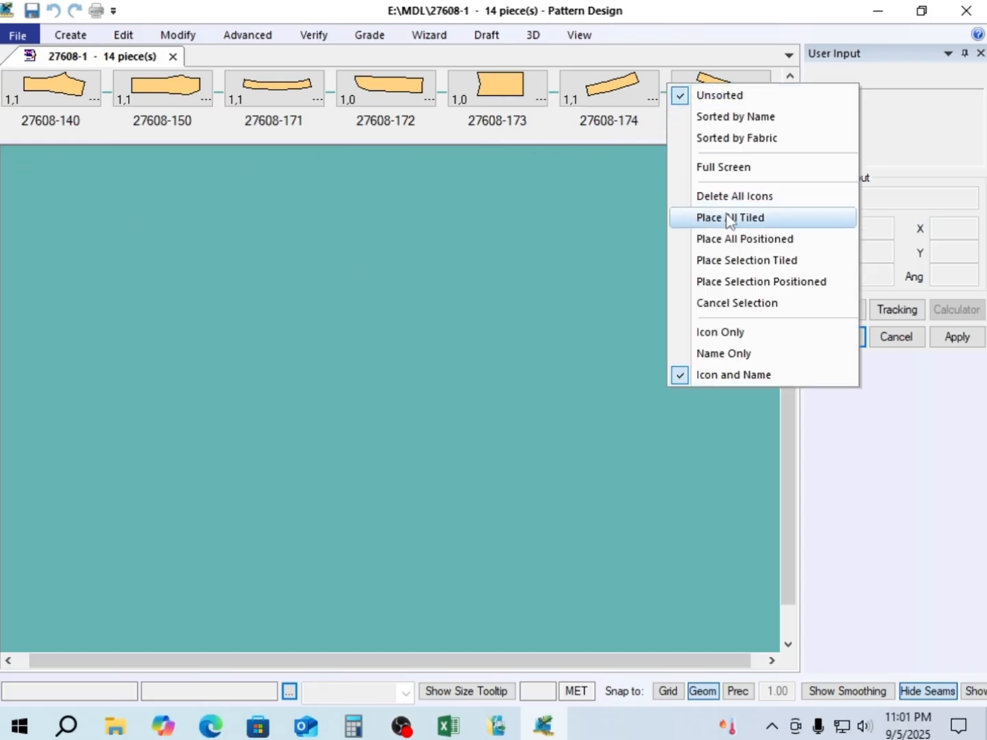
left_click(729, 219)
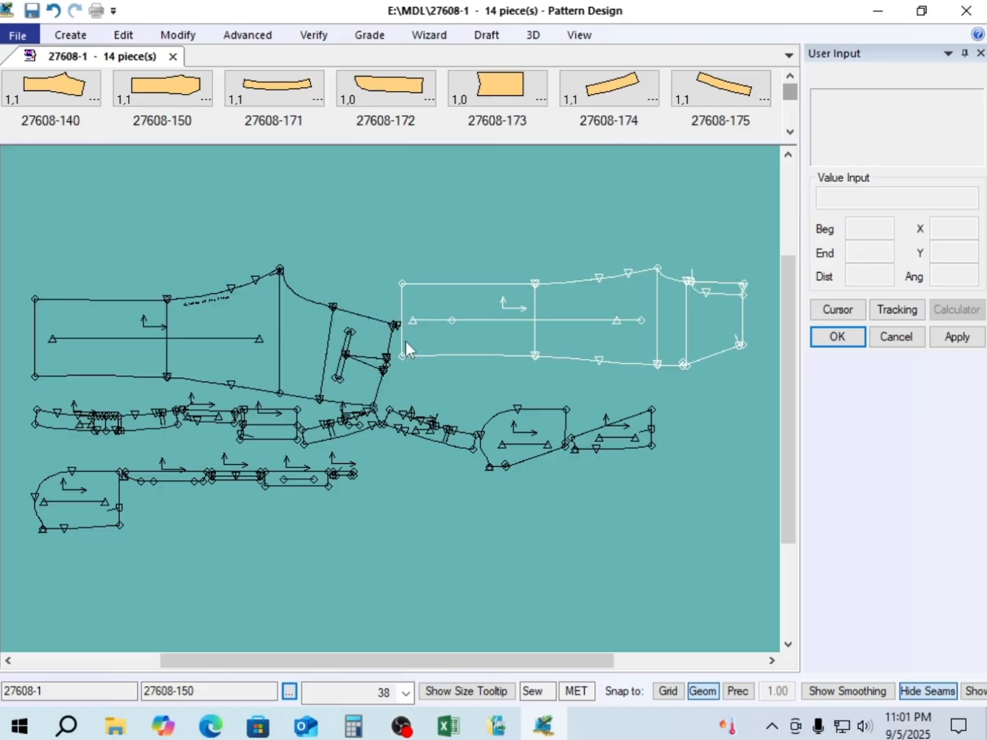
left_click_drag(286, 368, 406, 244)
scroll(357, 415, "down", 3)
scroll(379, 283, "up", 3)
left_click_drag(478, 360, 268, 366)
left_click_drag(675, 529, 471, 451)
Move the curved pocket piece and pieces 27608-171 to 27608-175 into the open area beyond the leg pieces
left_click_drag(572, 543, 700, 577)
left_click(473, 547)
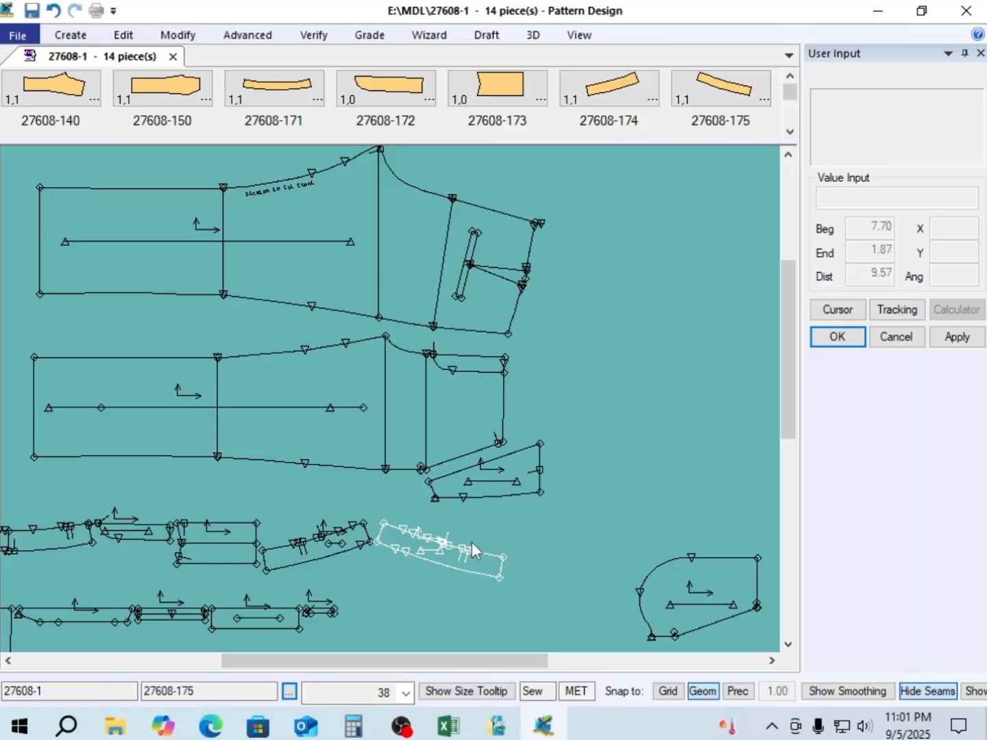
left_click_drag(472, 549, 774, 576)
left_click_drag(361, 547, 780, 523)
left_click_drag(201, 528, 745, 459)
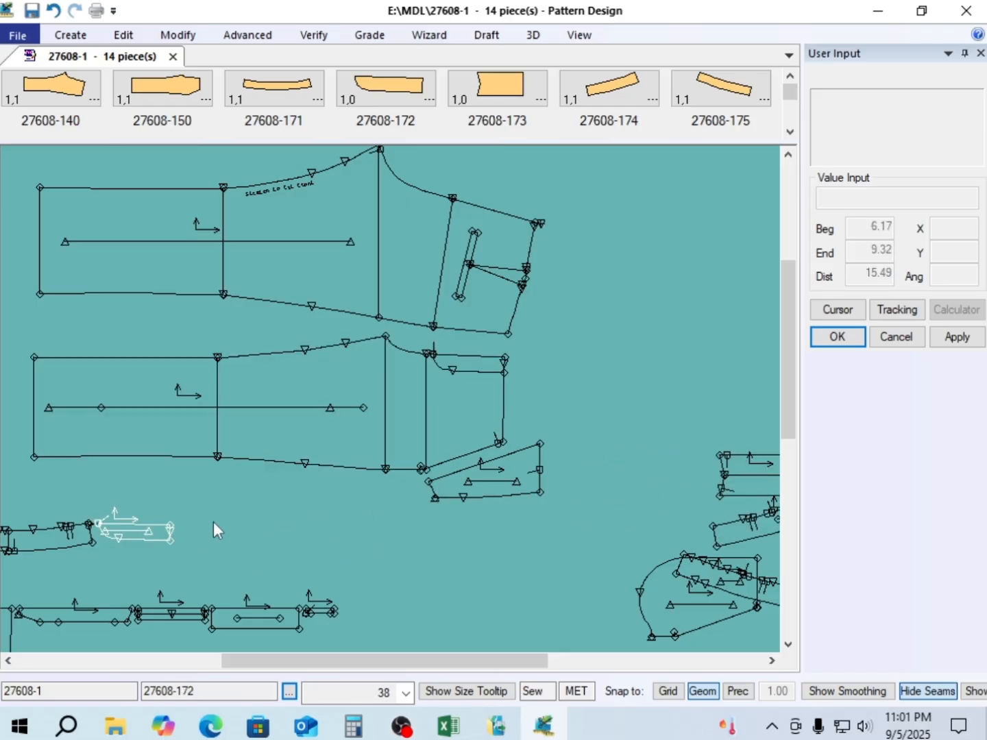
left_click_drag(155, 529, 754, 380)
left_click_drag(96, 528, 778, 336)
Move rectangular piece 27608-186 and the smallest strip from the lowest row toward the curved pocket piece
left_click_drag(248, 620, 545, 619)
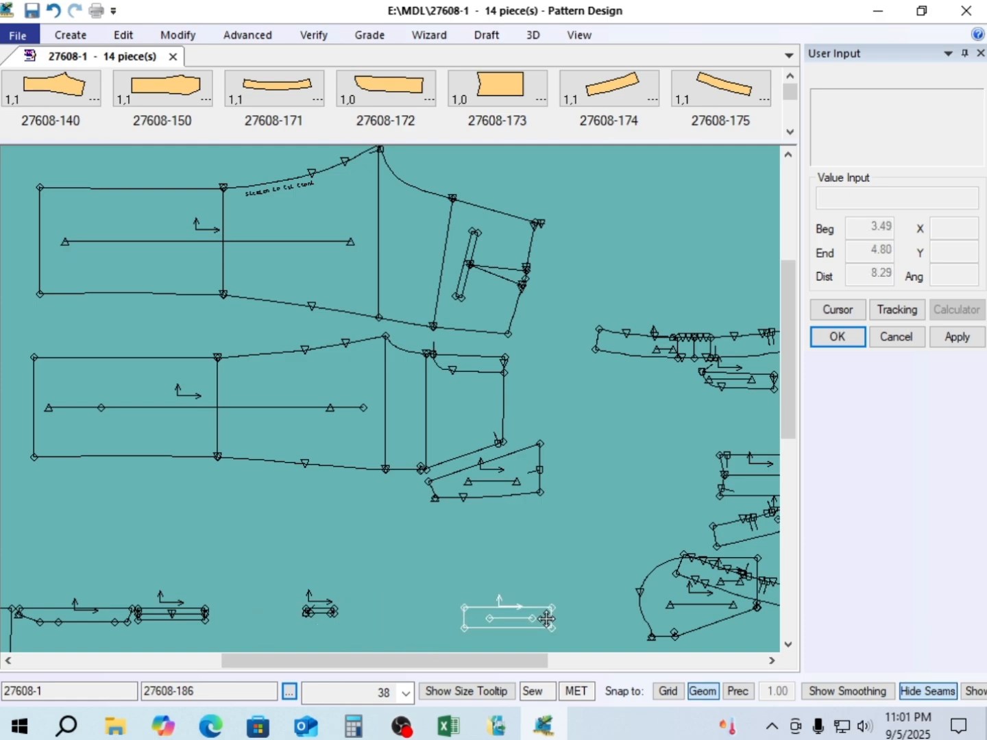
left_click(547, 619)
left_click_drag(320, 628, 640, 620)
left_click(202, 627)
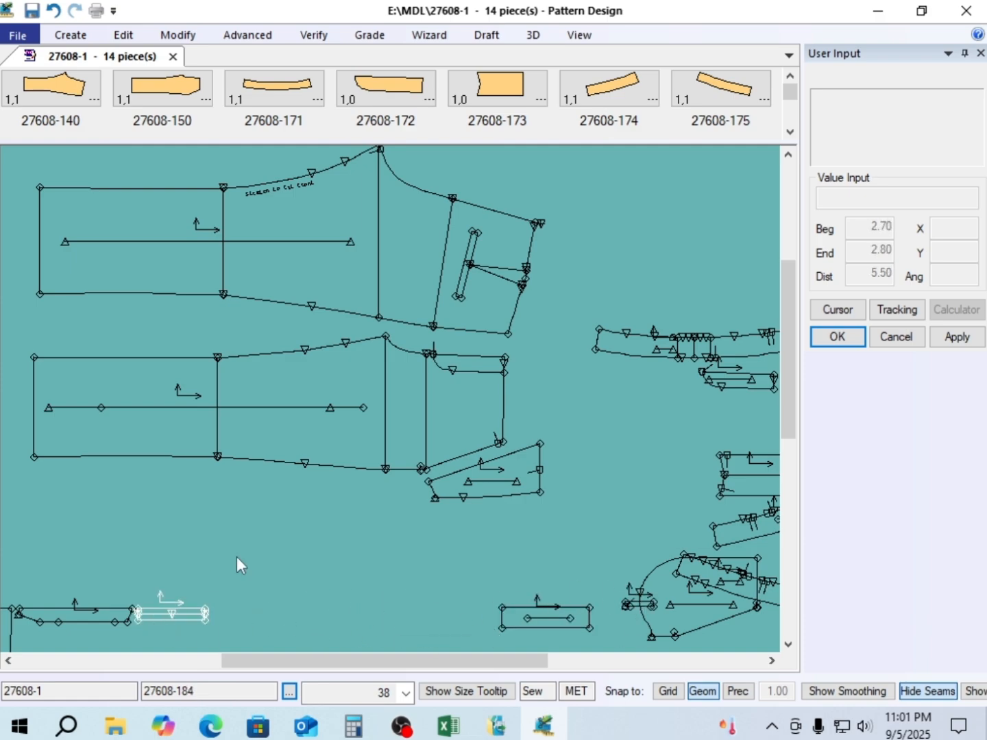
Align leg piece 27608-150 under 27608-140 and shift pocket piece 27608-181 slightly farther from its slanted edge
scroll(347, 459, "up", 2)
scroll(264, 464, "down", 4)
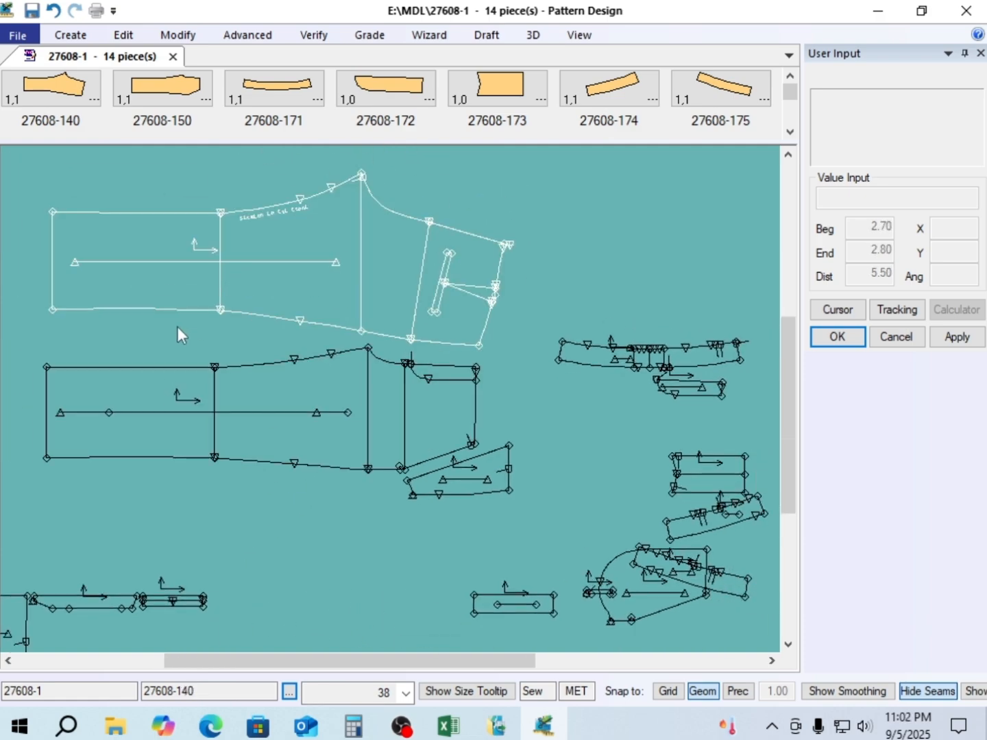
left_click_drag(304, 394, 311, 395)
left_click_drag(505, 479, 509, 492)
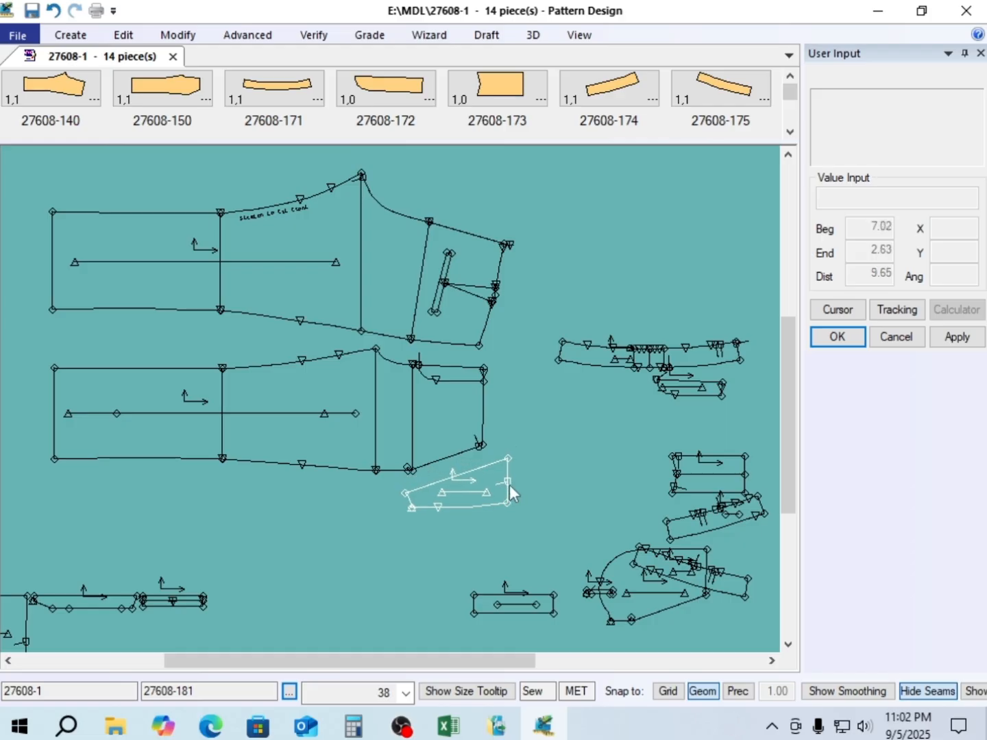
Show the nest of all sizes on pieces 27608-140, 27608-150 and 27608-181
key("n")
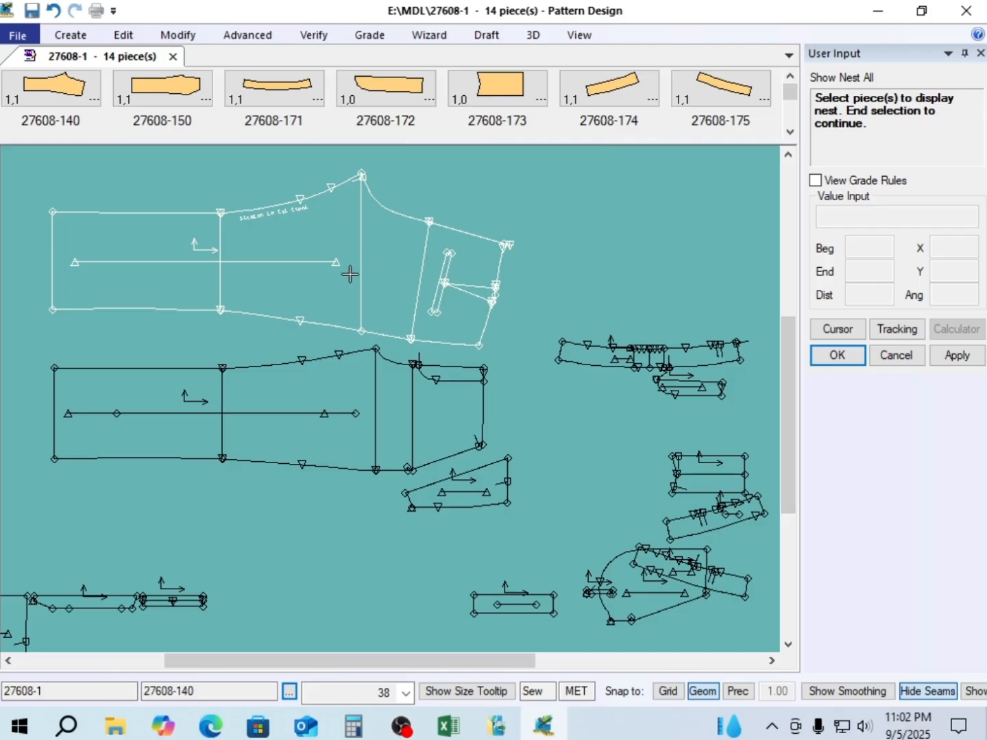
left_click(287, 267)
left_click(282, 380)
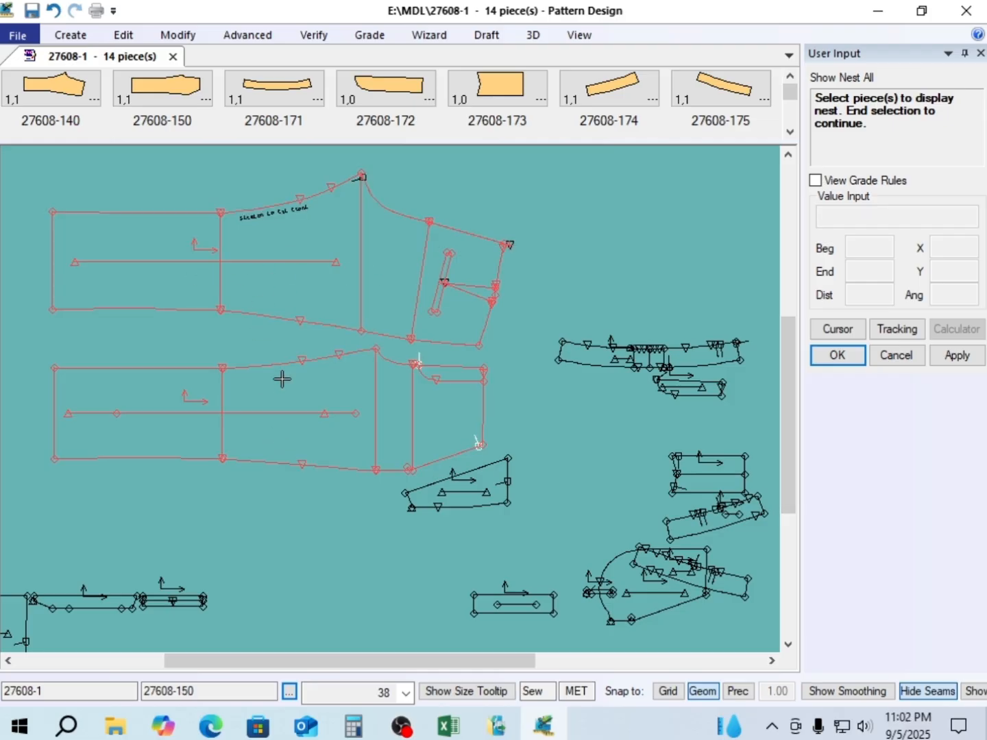
left_click(478, 484)
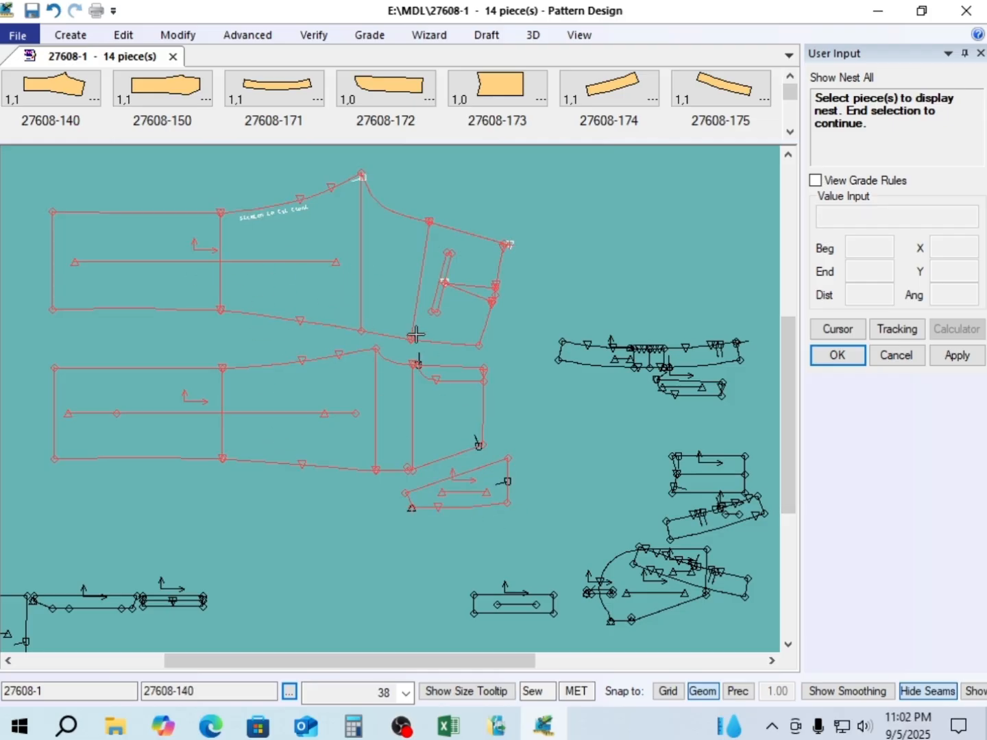
right_click(392, 272)
left_click(392, 272)
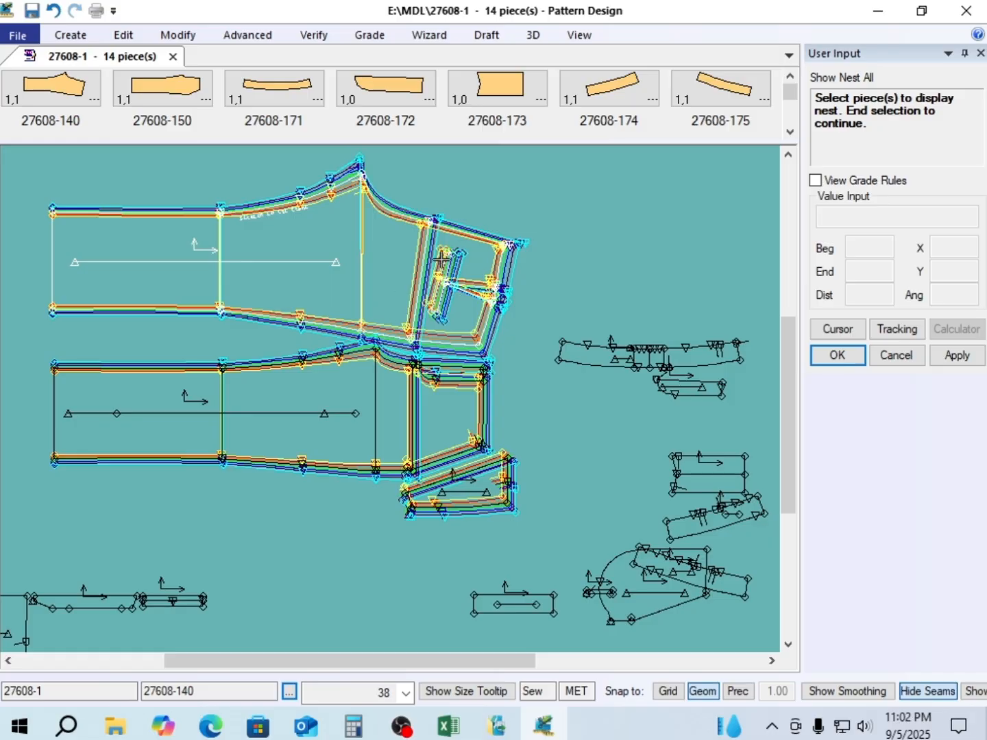
right_click(473, 194)
left_click(489, 203)
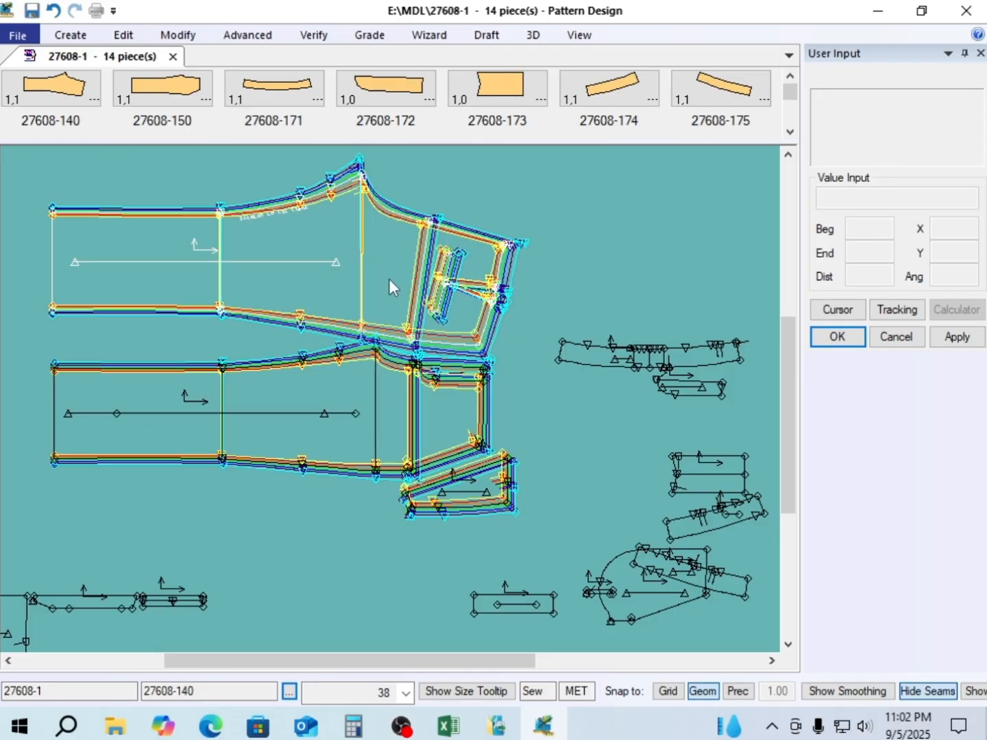
Space the nested leg and pocket pieces apart so their sizes do not overlap, and move the curved waistband 27608-171 farther away
left_click_drag(392, 287, 395, 261)
left_click_drag(433, 501, 437, 515)
left_click_drag(340, 413, 343, 430)
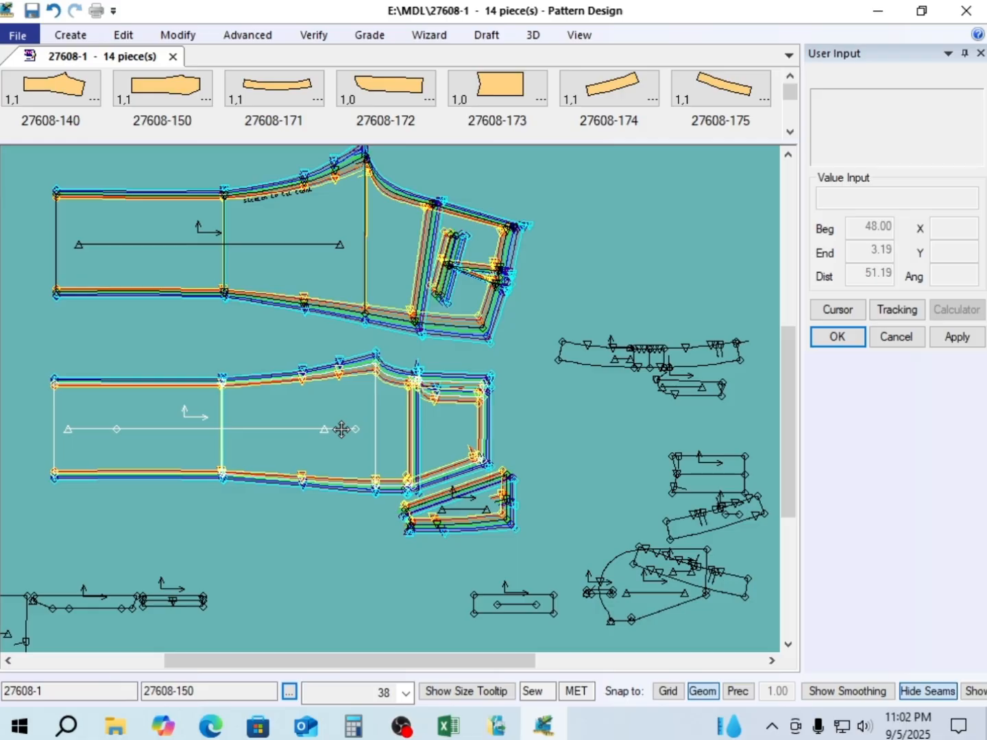
left_click_drag(687, 349, 735, 383)
left_click(225, 268)
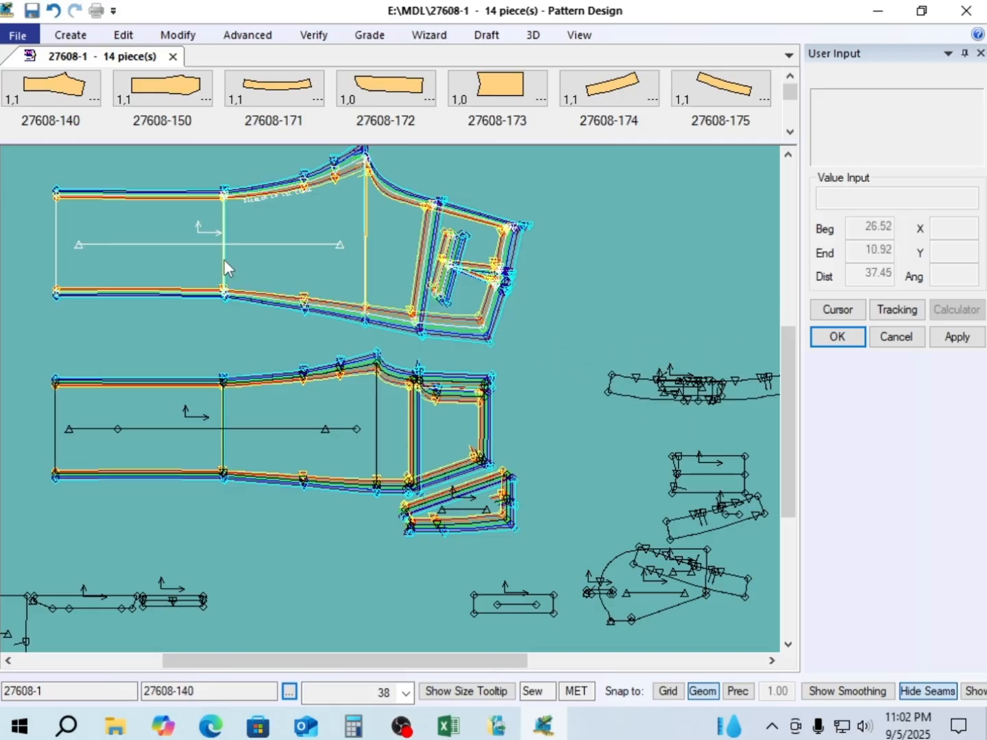
Open the New MCT.MCT points of measurement chart, overwriting the model's associated chart, and place its window clear of the nested pieces
left_click(16, 34)
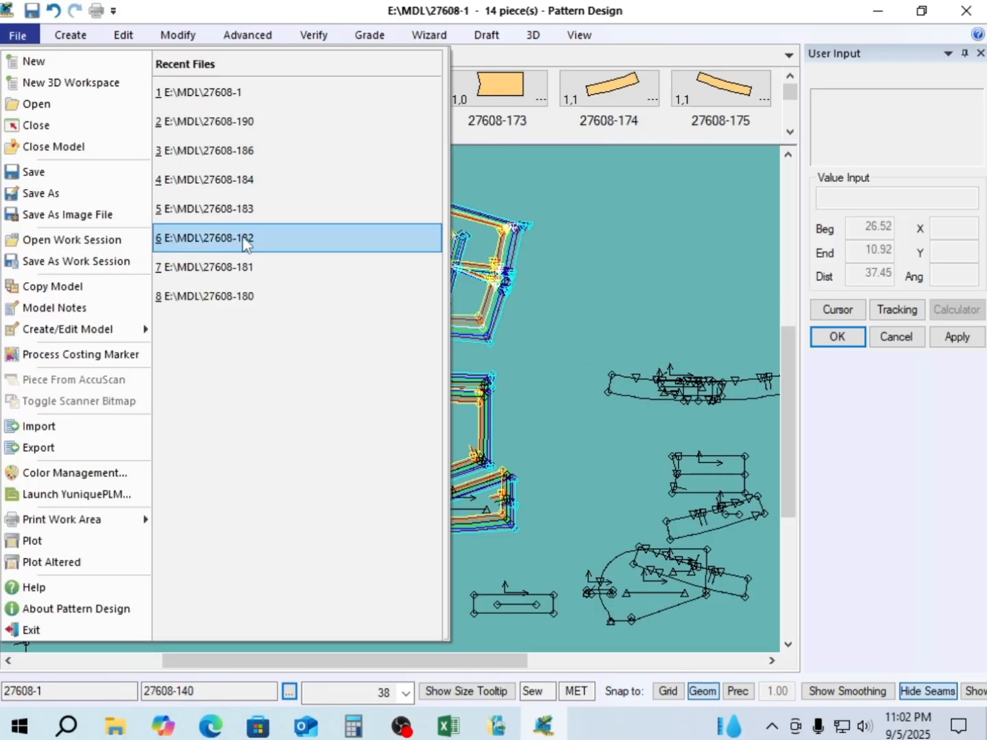
left_click(41, 103)
left_click(206, 589)
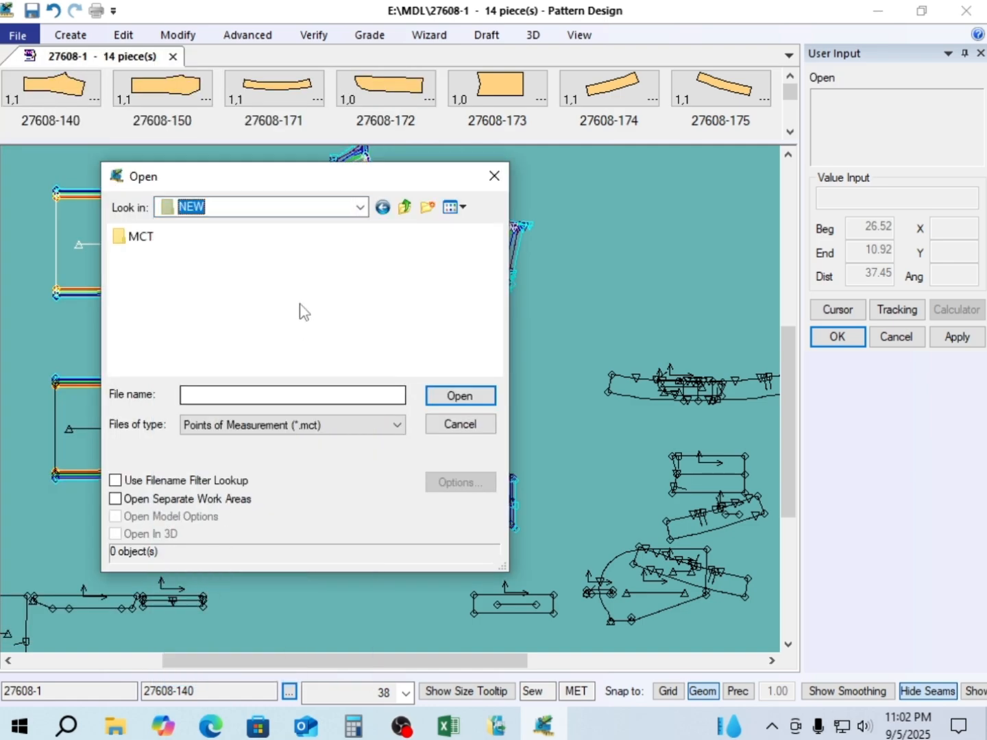
double_click(126, 241)
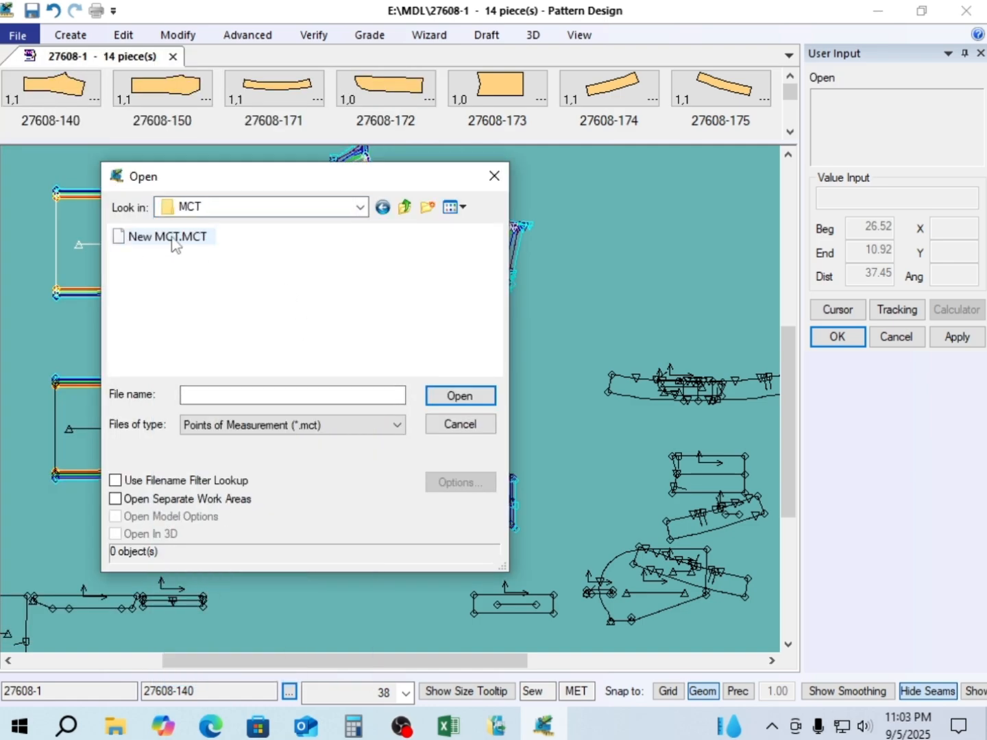
left_click(172, 240)
left_click(459, 397)
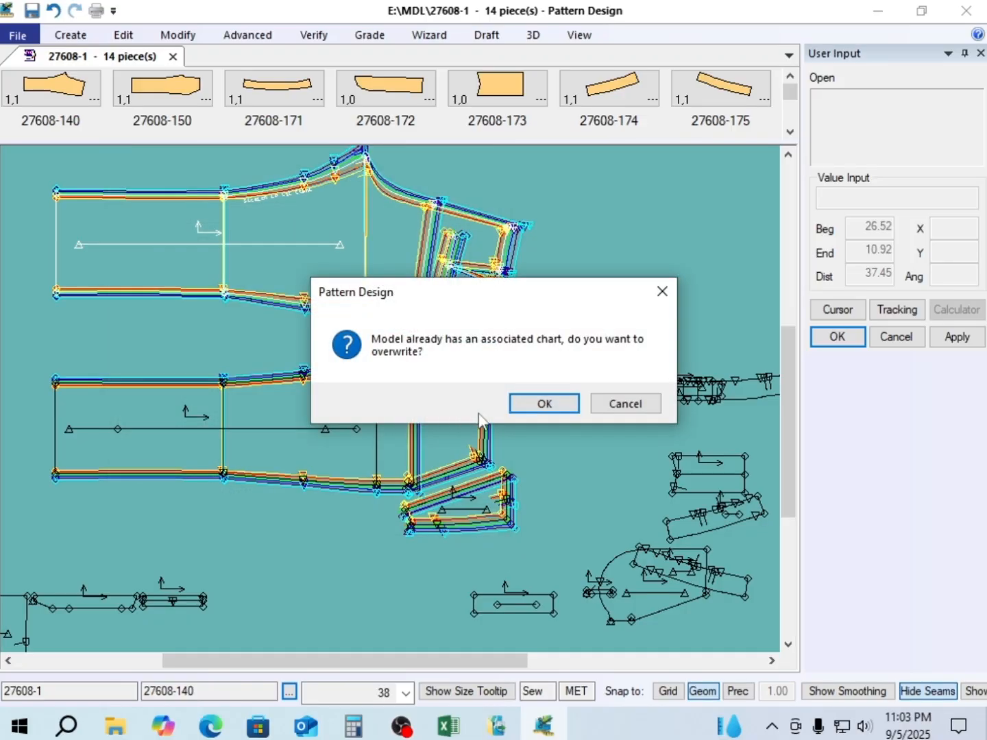
left_click(548, 409)
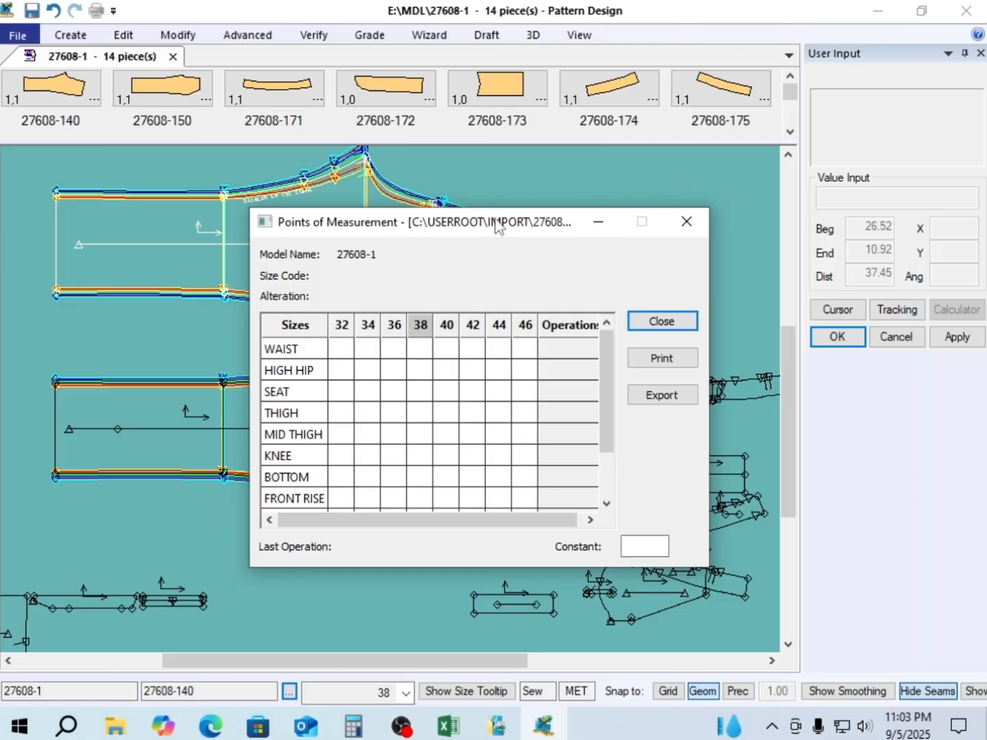
left_click_drag(498, 226, 867, 28)
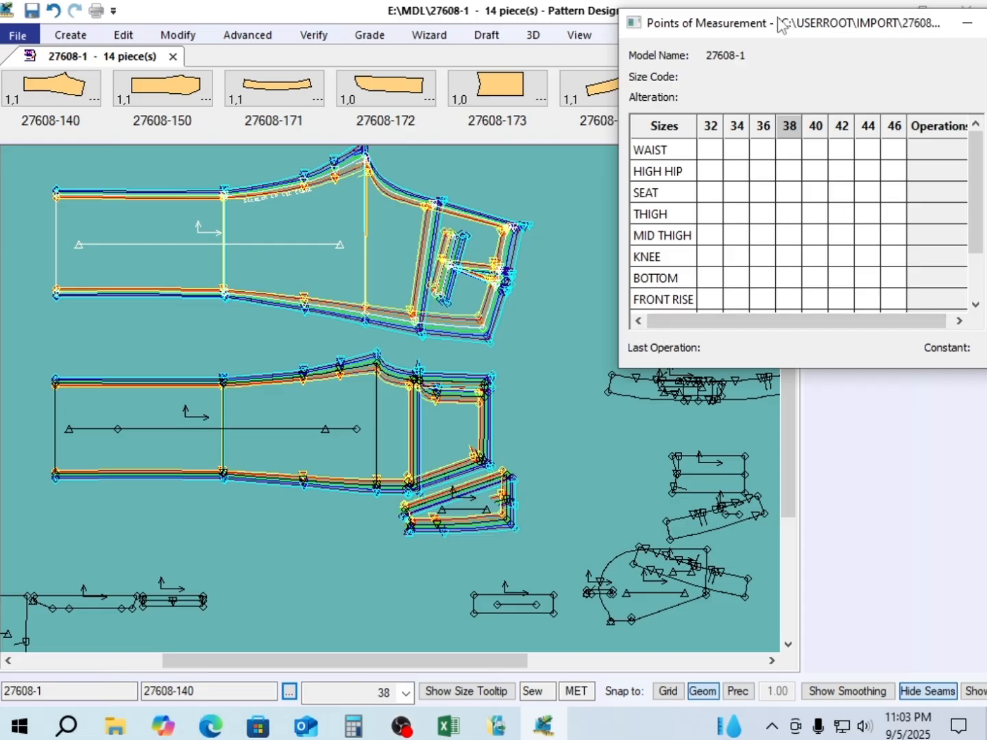
mouse_move(782, 27)
left_mouse_down()
mouse_move(765, 61)
mouse_move(760, 151)
mouse_move(772, 107)
mouse_move(770, 28)
mouse_move(770, 54)
mouse_move(756, 52)
mouse_move(773, 14)
mouse_move(794, 12)
mouse_move(771, 24)
left_mouse_up()
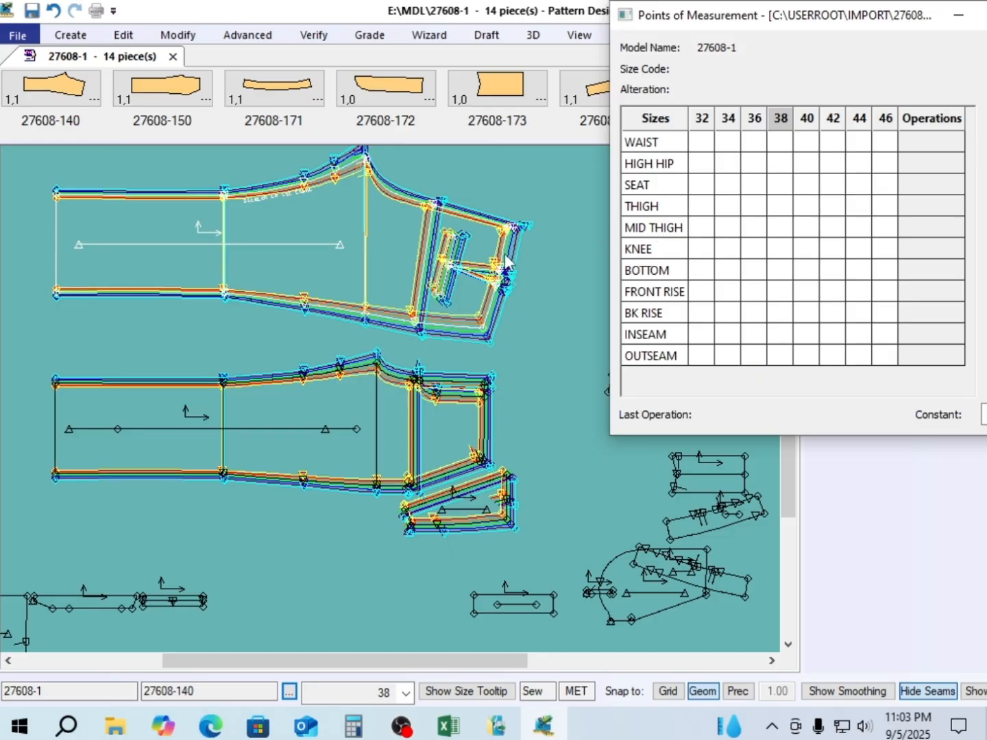
Clear the size nests and space pieces 27608-140, 27608-150 and 27608-181 apart beside the measurement chart
left_click(659, 147)
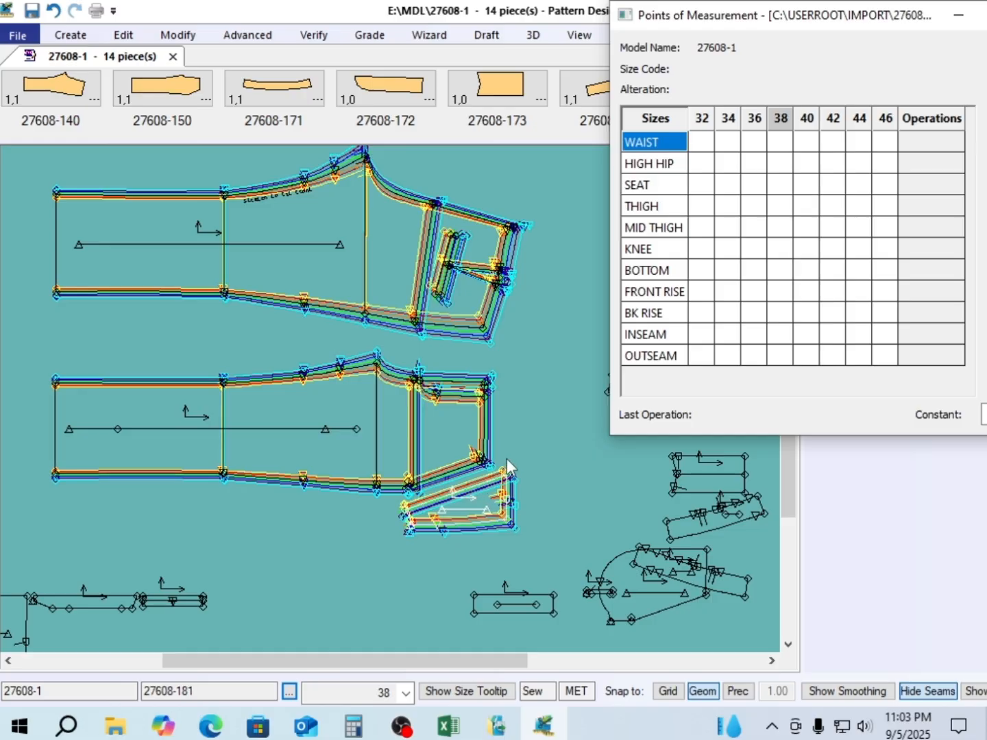
left_click(345, 430)
left_click_drag(343, 423, 339, 418)
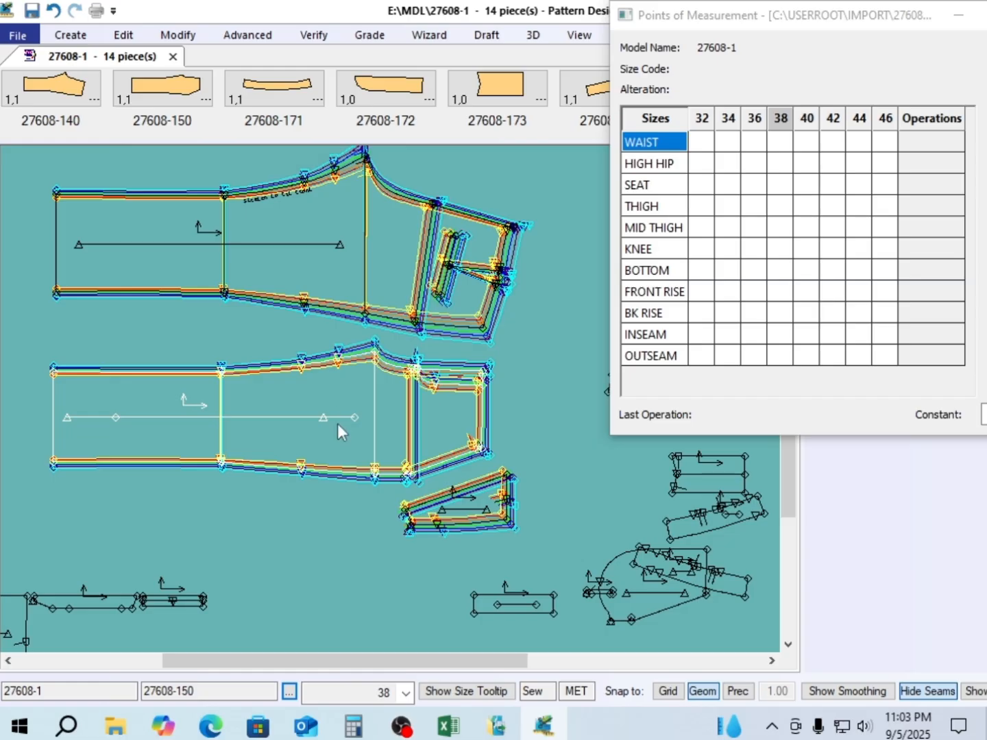
key("F4")
left_click_drag(478, 510, 472, 502)
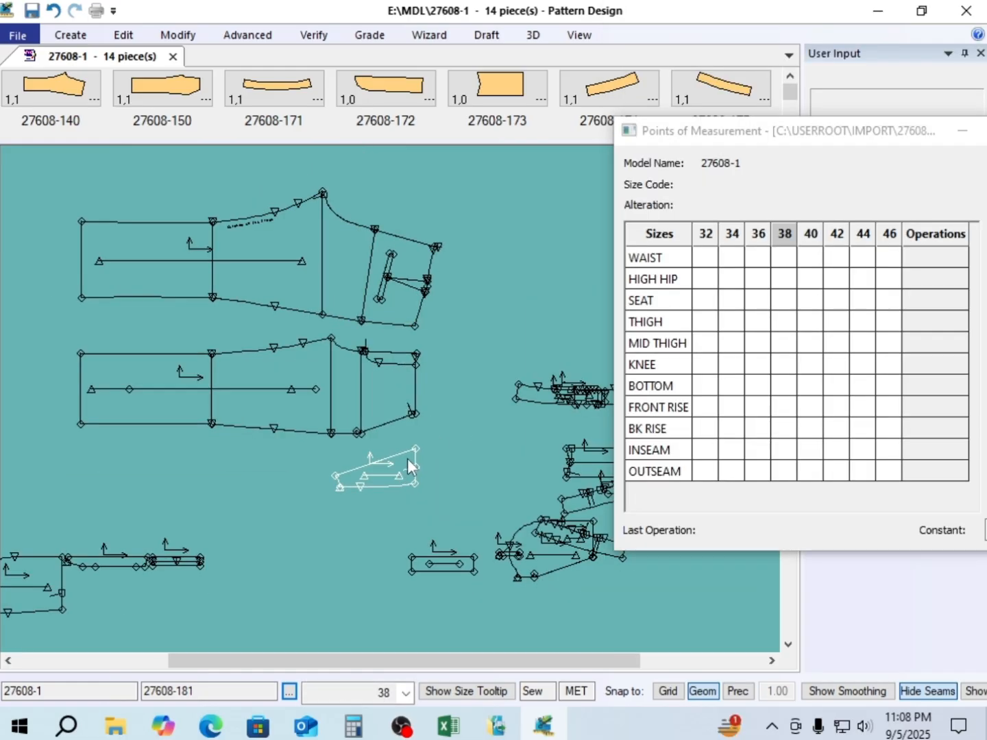
left_click_drag(361, 378, 371, 377)
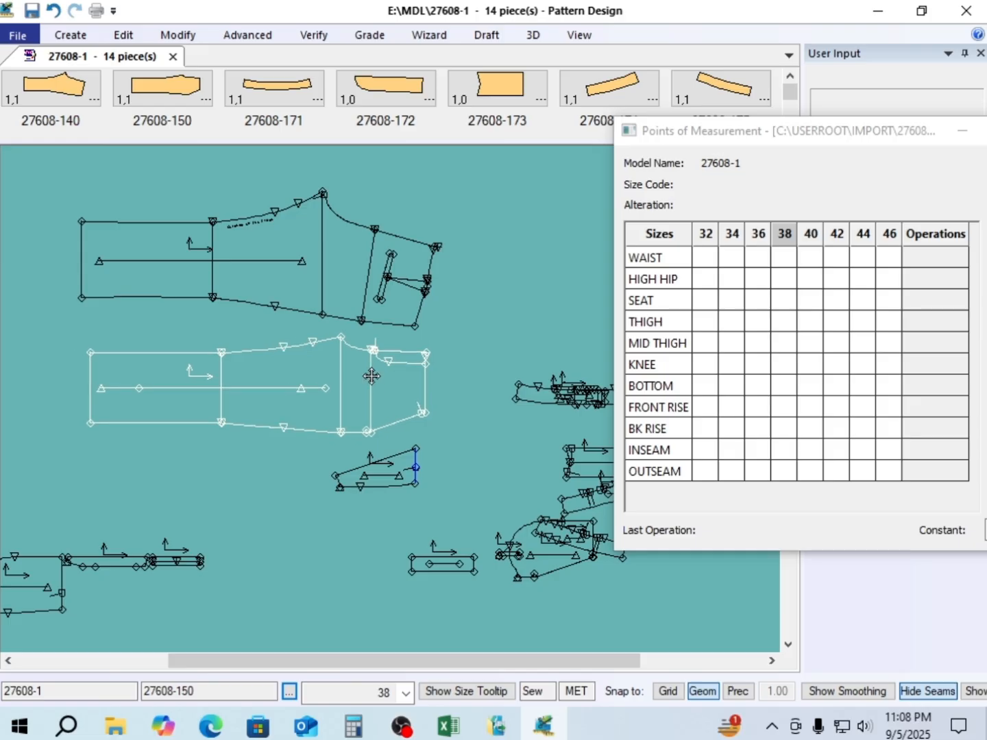
left_click_drag(369, 266, 361, 249)
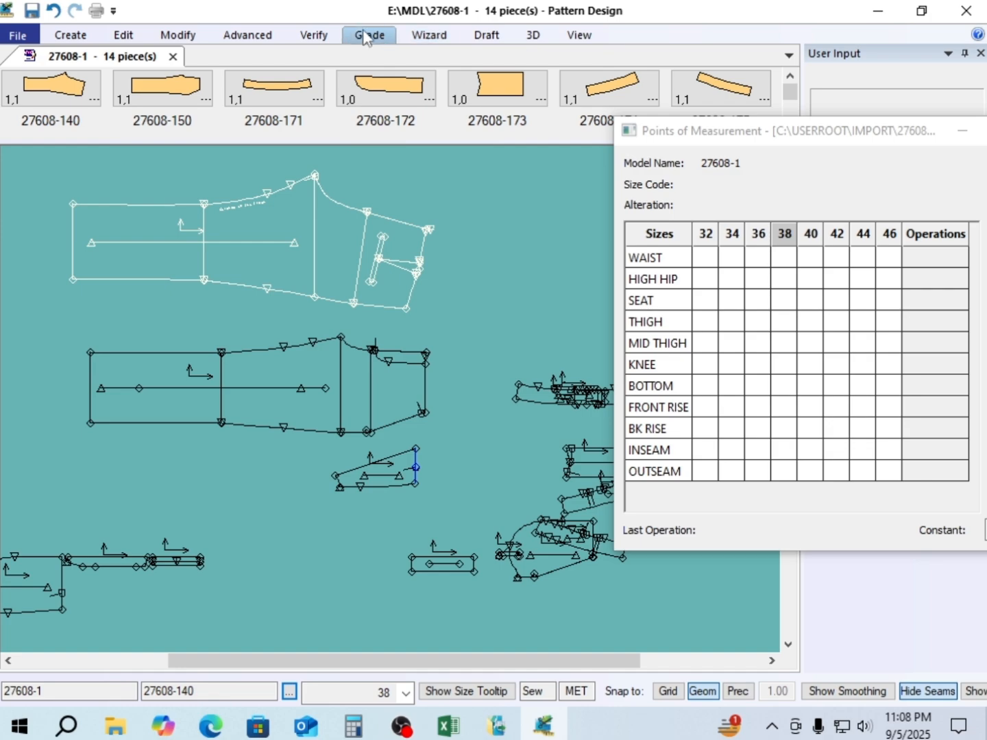
Record WAIST with Line Length from the waist edges of 27608-181 and 27608-150 and both waist segments of 27608-140
left_click(314, 35)
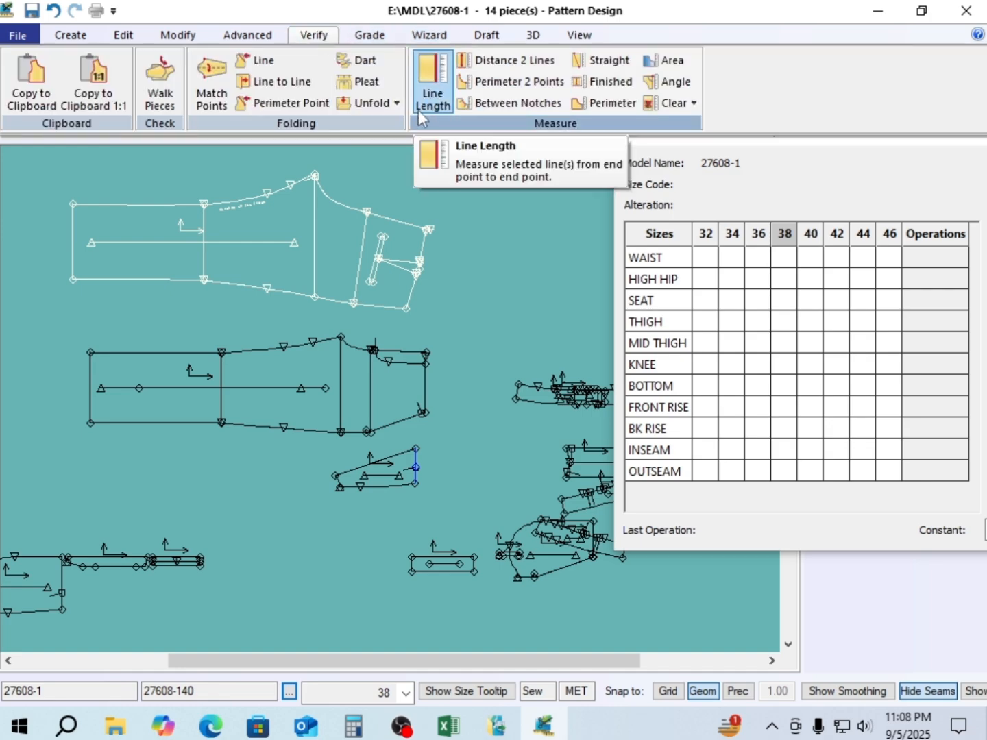
left_click(427, 87)
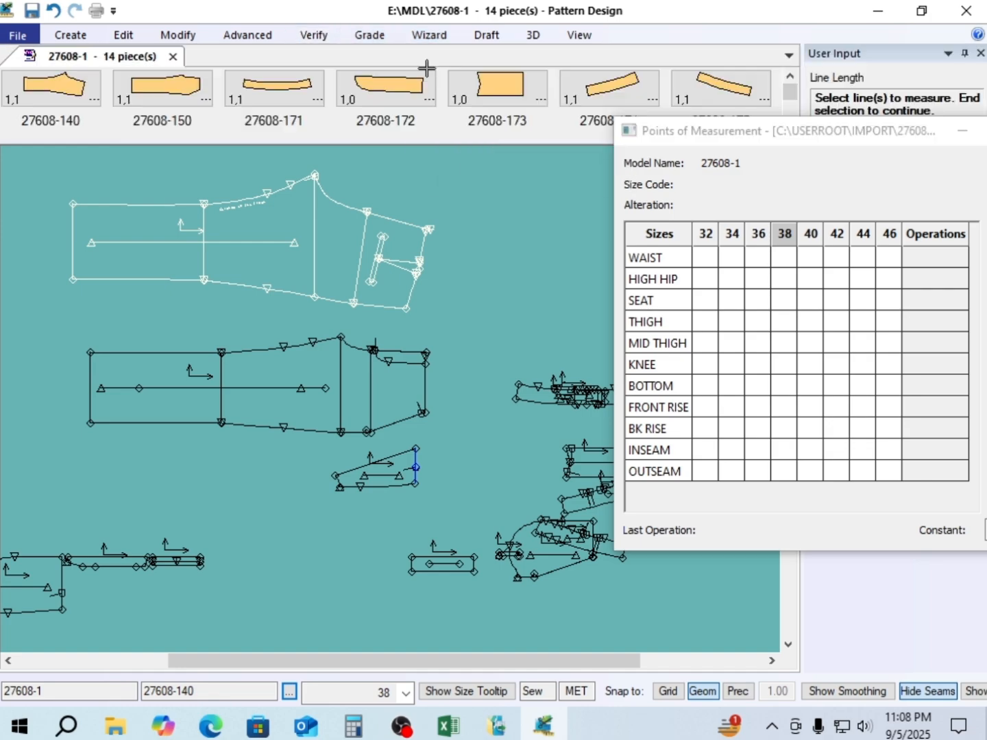
left_click(416, 472)
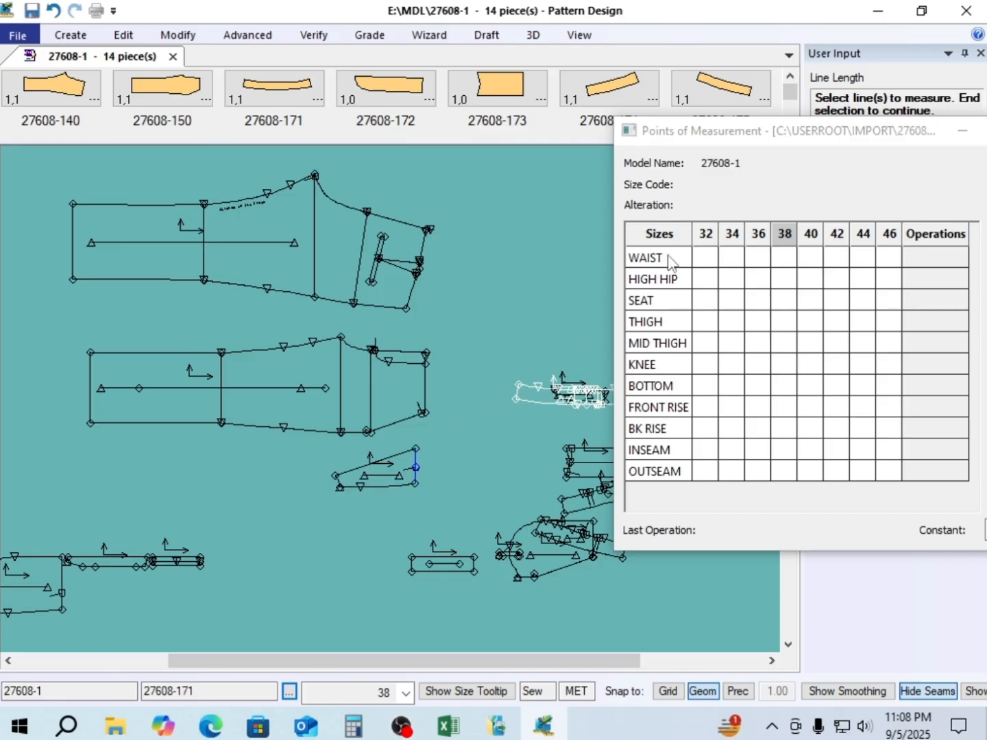
left_click(672, 261)
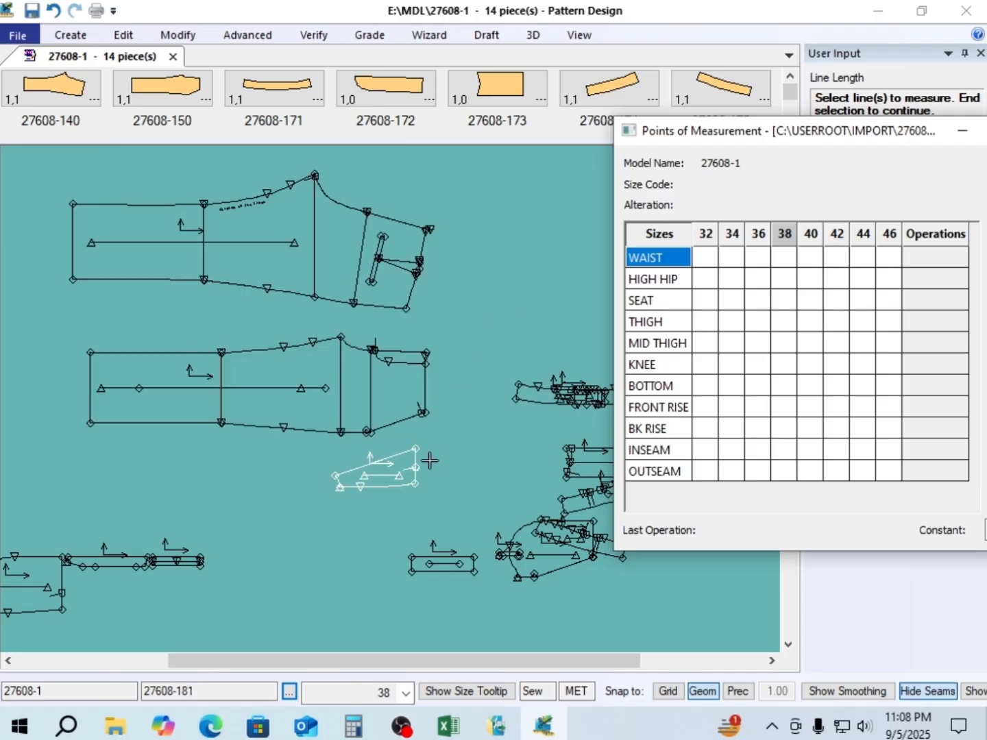
left_click(417, 476)
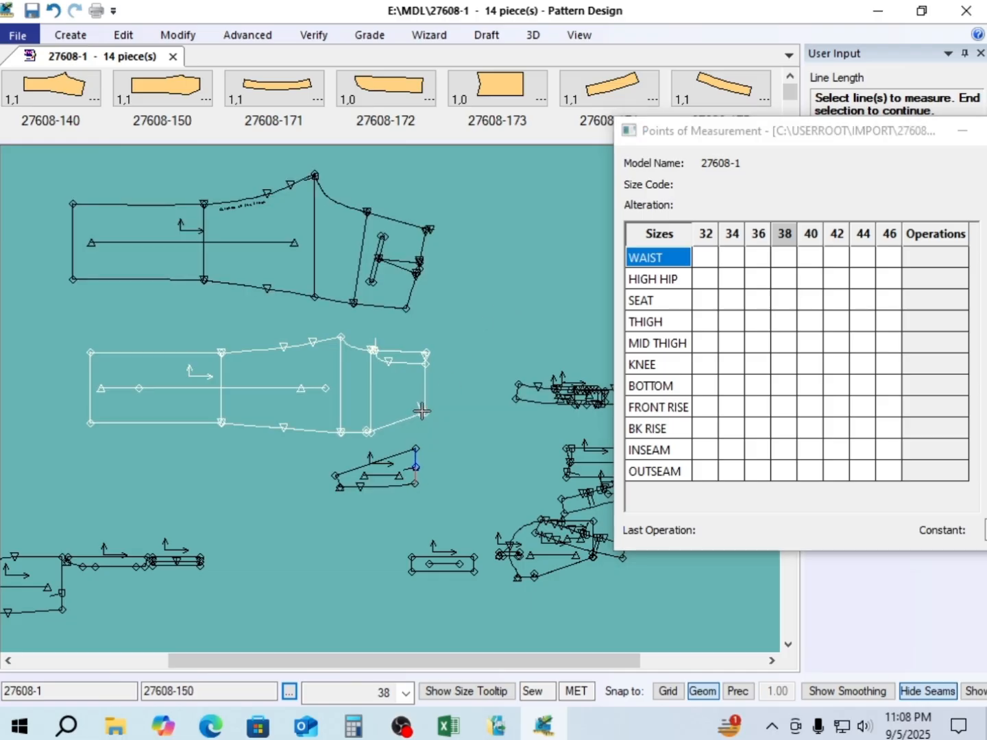
left_click(428, 399)
left_click(413, 290)
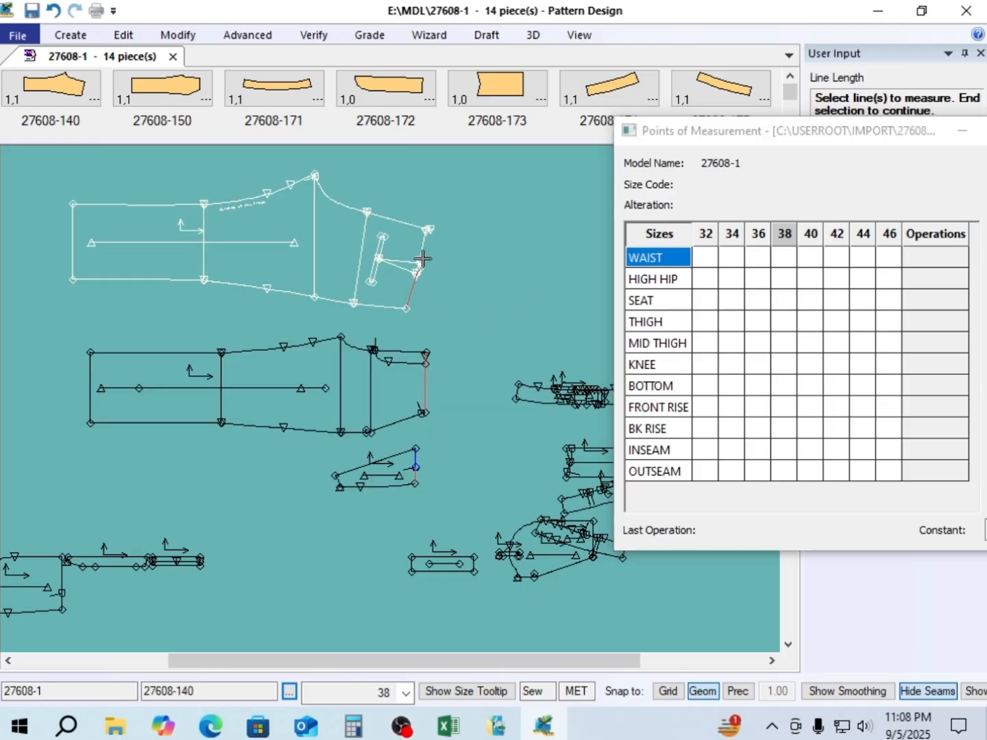
right_click(515, 233)
left_click(515, 236)
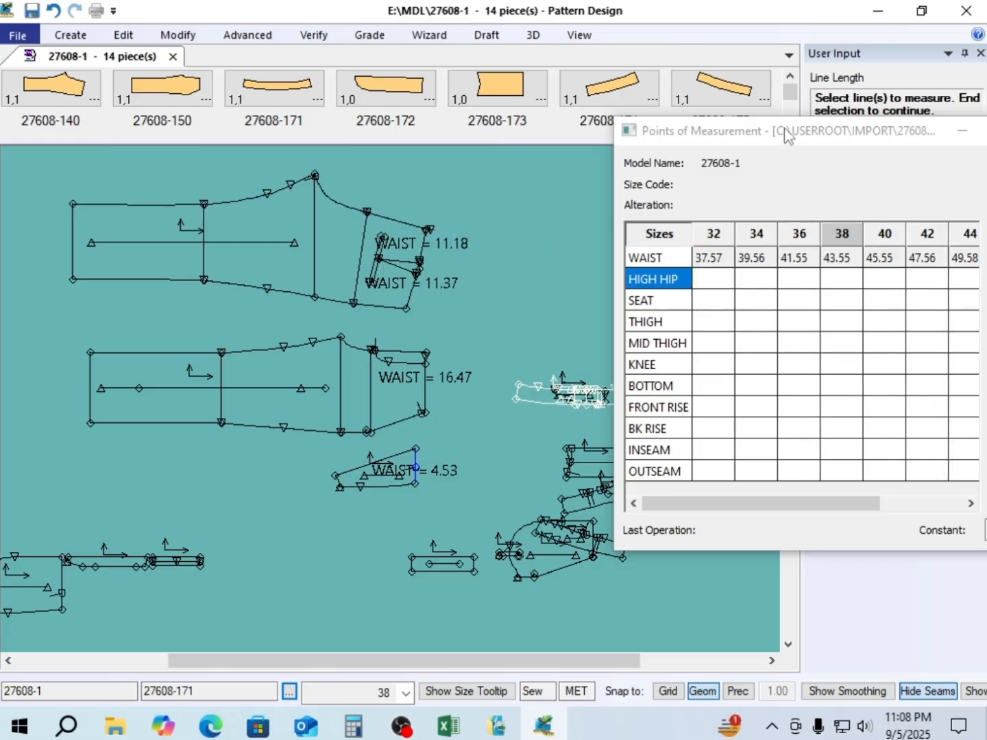
Record SEAT from the internal seat lines and THIGH from the crotch-level lines of pieces 27608-140 and 27608-150
left_click_drag(786, 133, 739, 75)
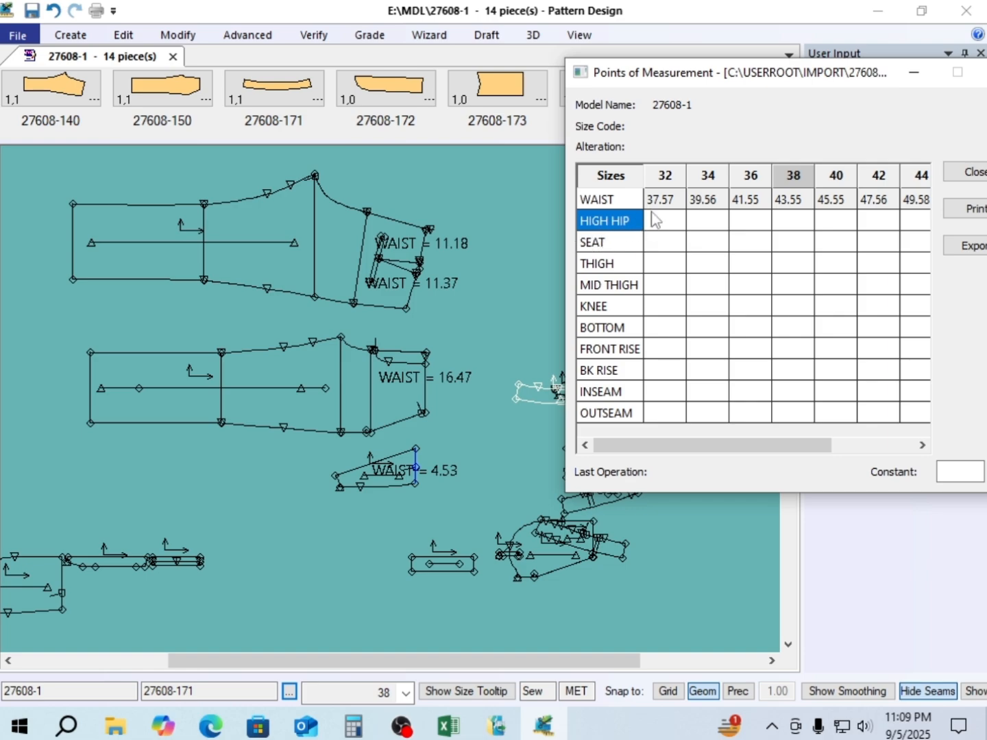
left_click(622, 243)
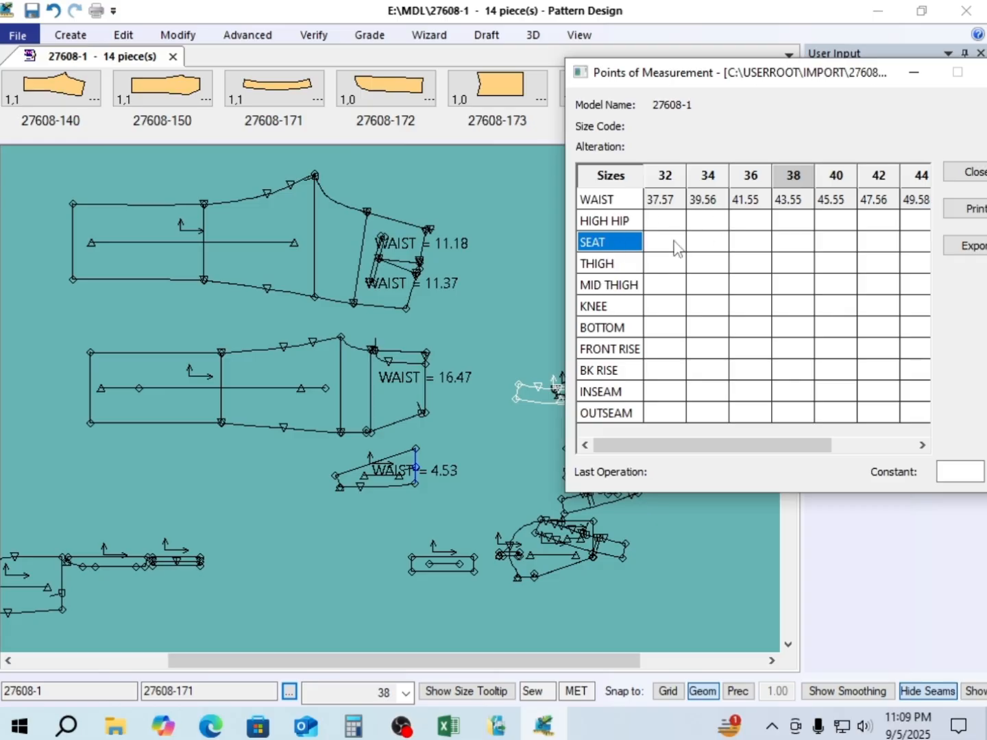
left_click(369, 236)
left_click(371, 392)
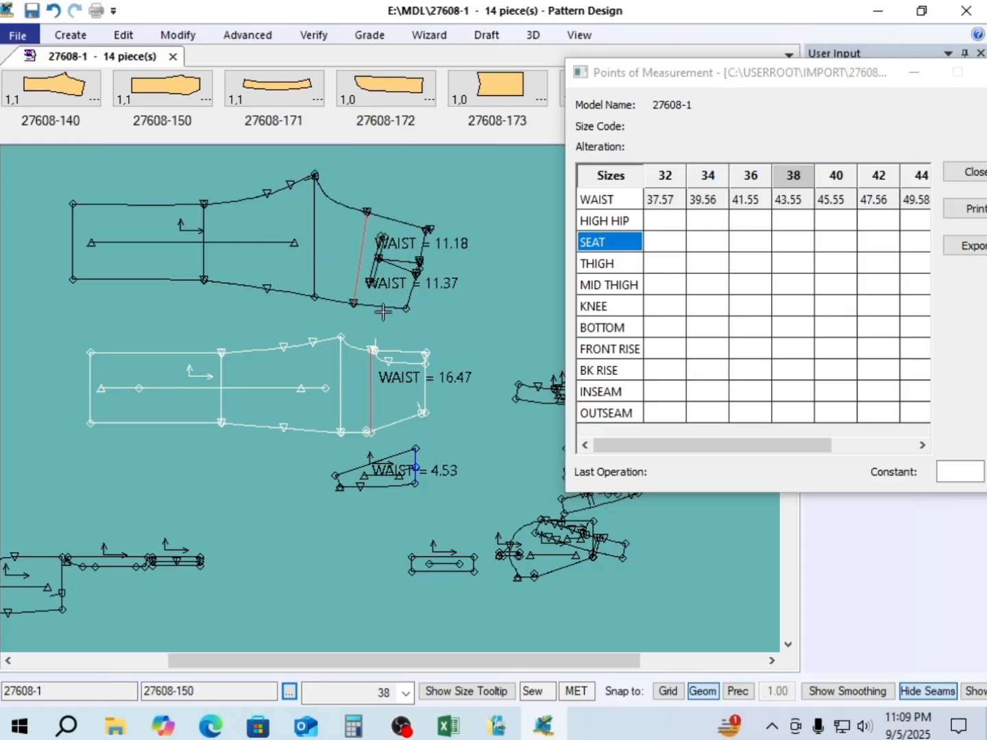
right_click(430, 196)
left_click(431, 198)
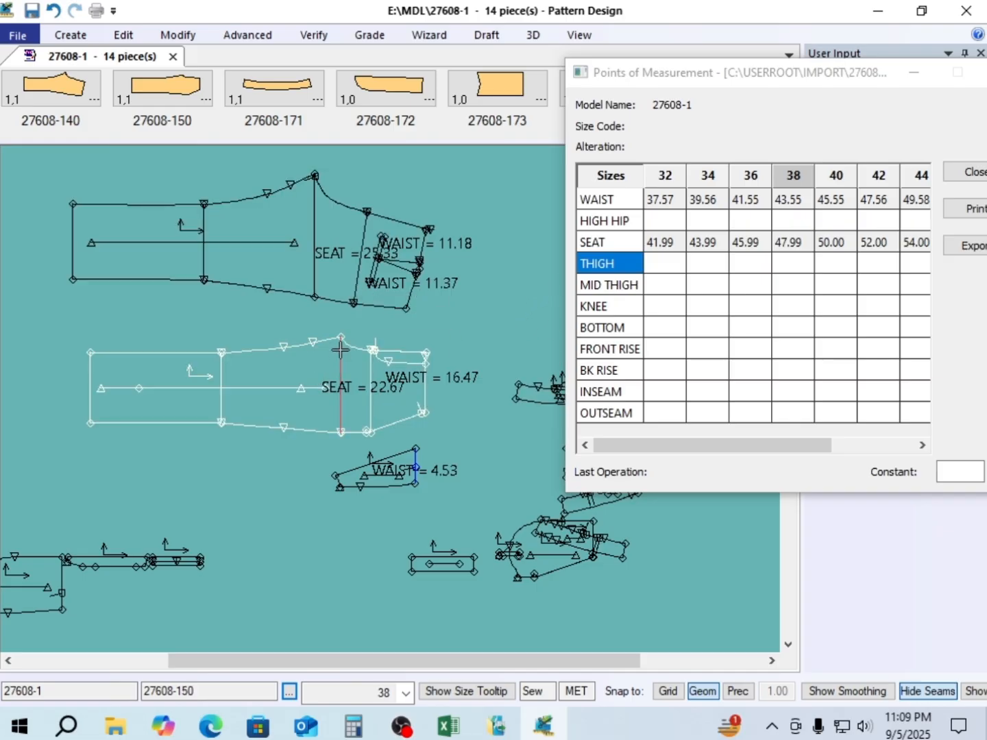
right_click(458, 204)
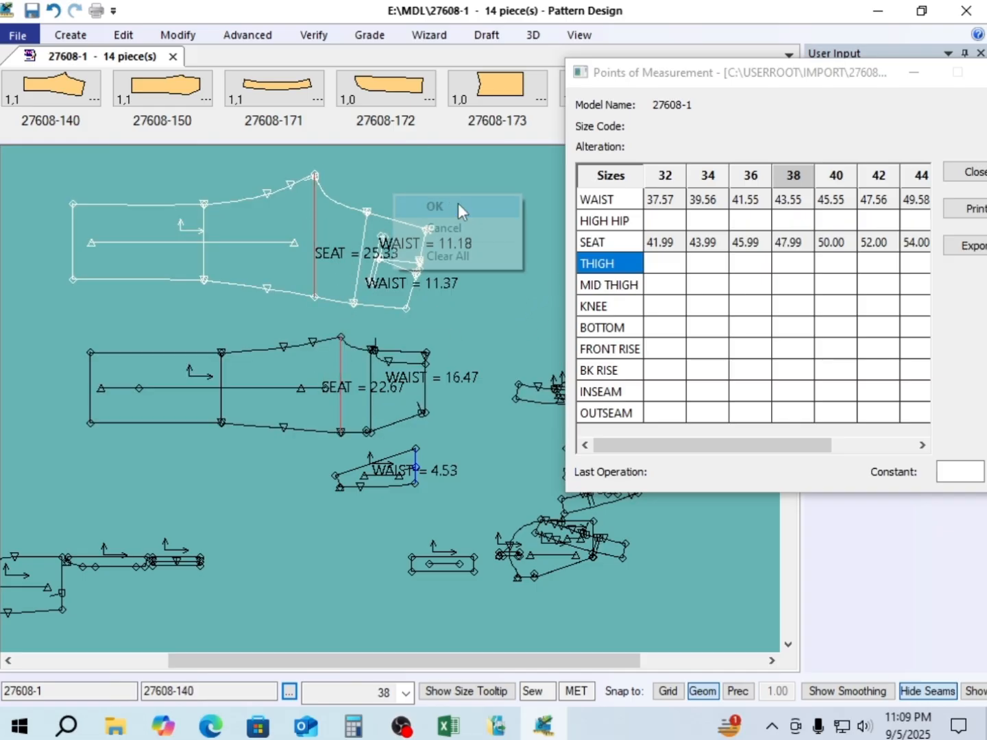
left_click(458, 203)
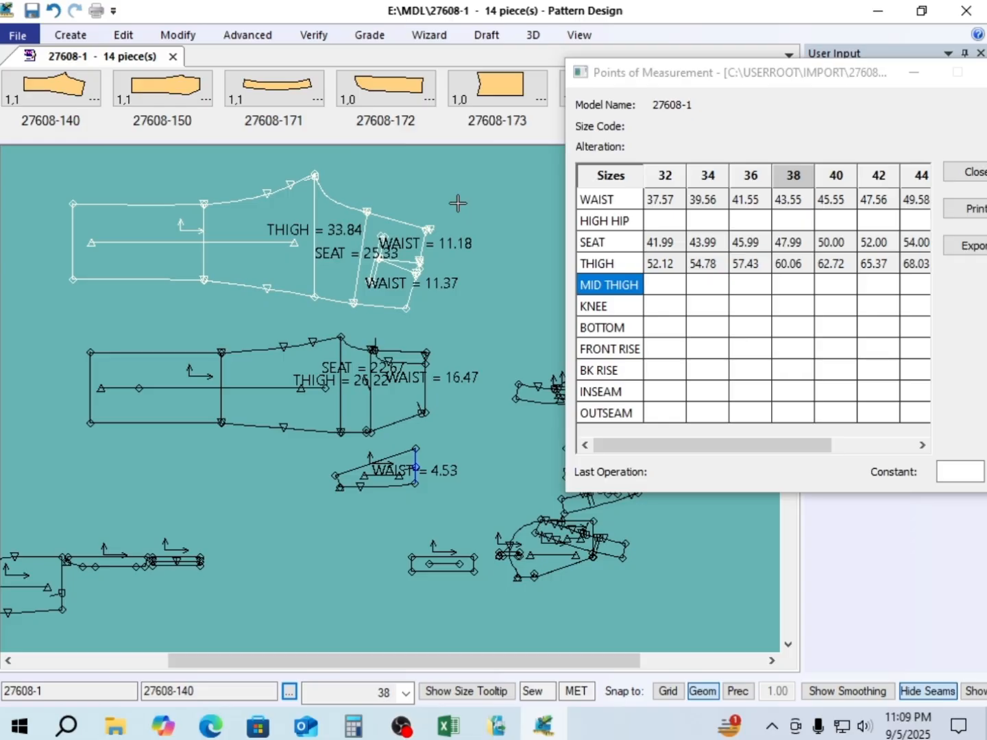
Record KNEE in the chart from the internal knee lines of pieces 27608-140 and 27608-150
left_click(627, 314)
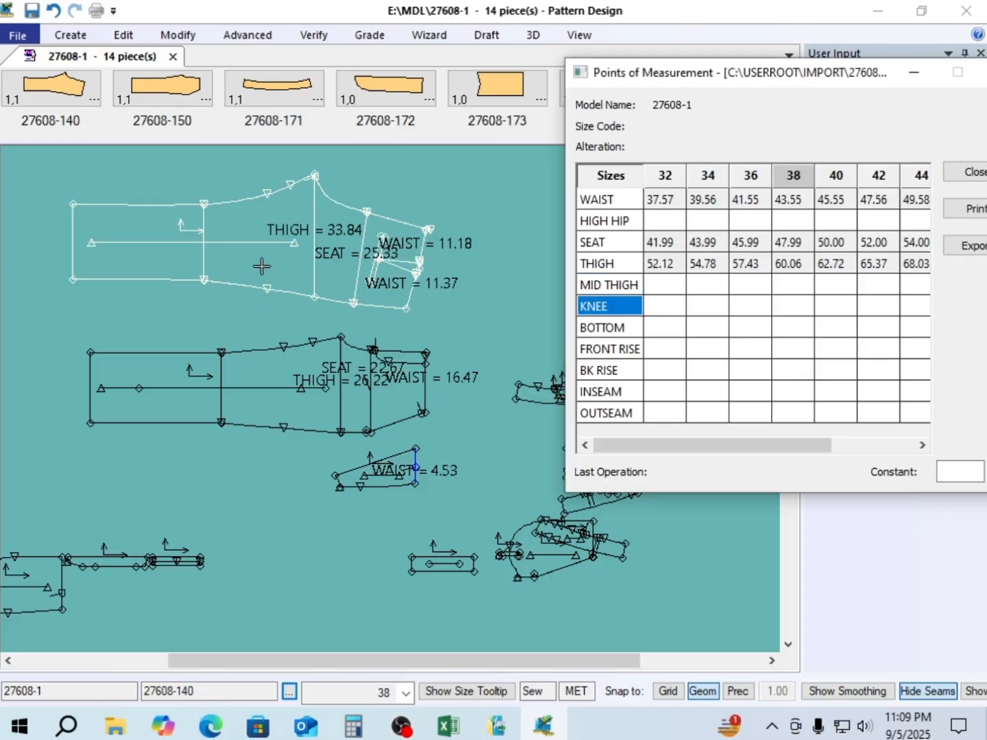
left_click(205, 223)
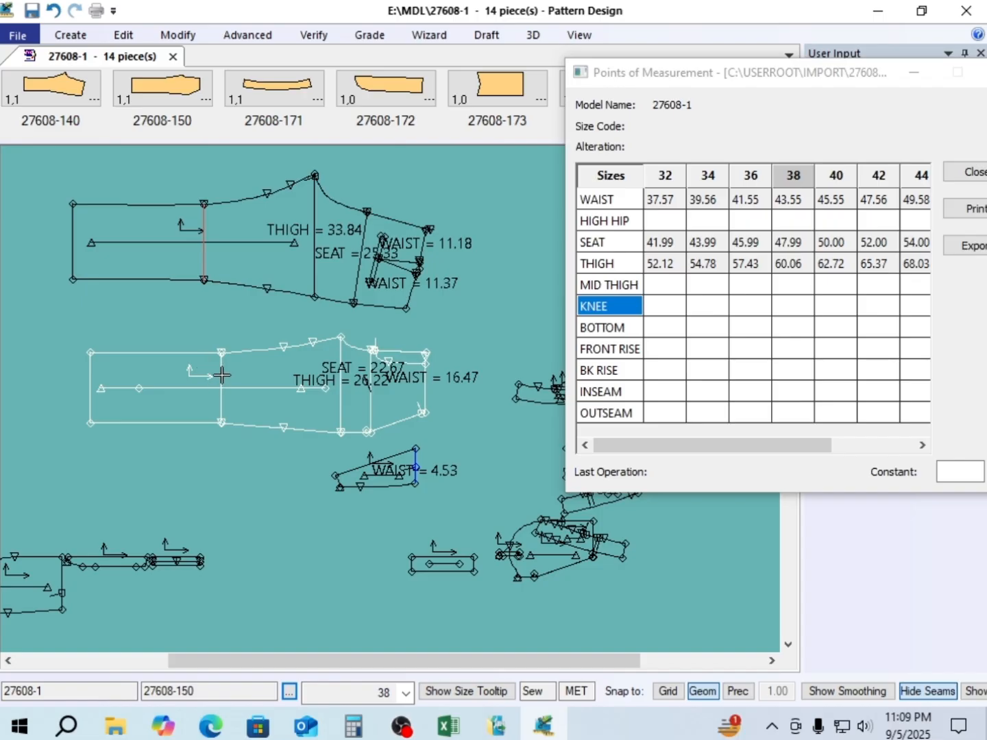
left_click(221, 376)
right_click(234, 295)
left_click(233, 294)
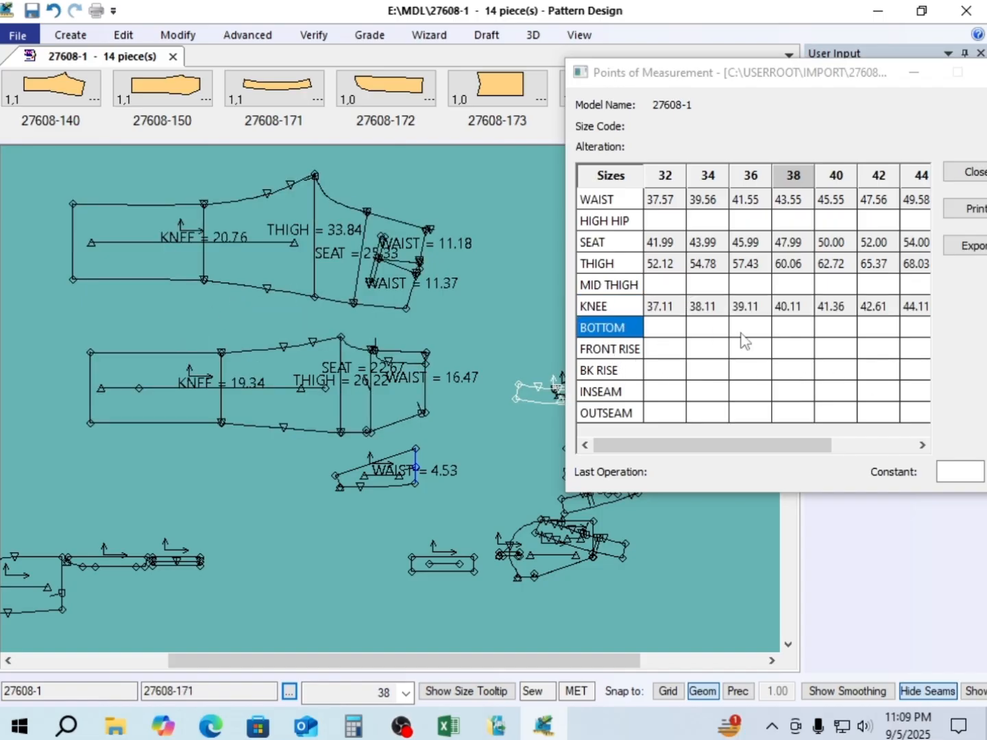
Record BOTTOM in the chart from the hem edges of pieces 27608-140 and 27608-150
left_click(73, 227)
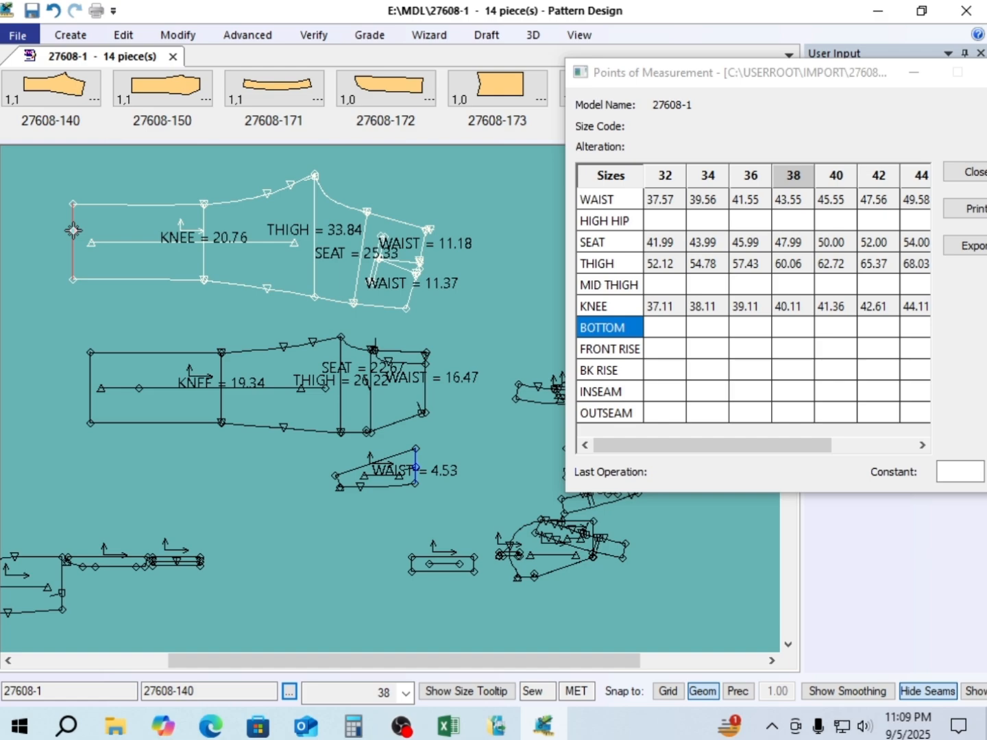
left_click(94, 382)
right_click(135, 324)
left_click(143, 324)
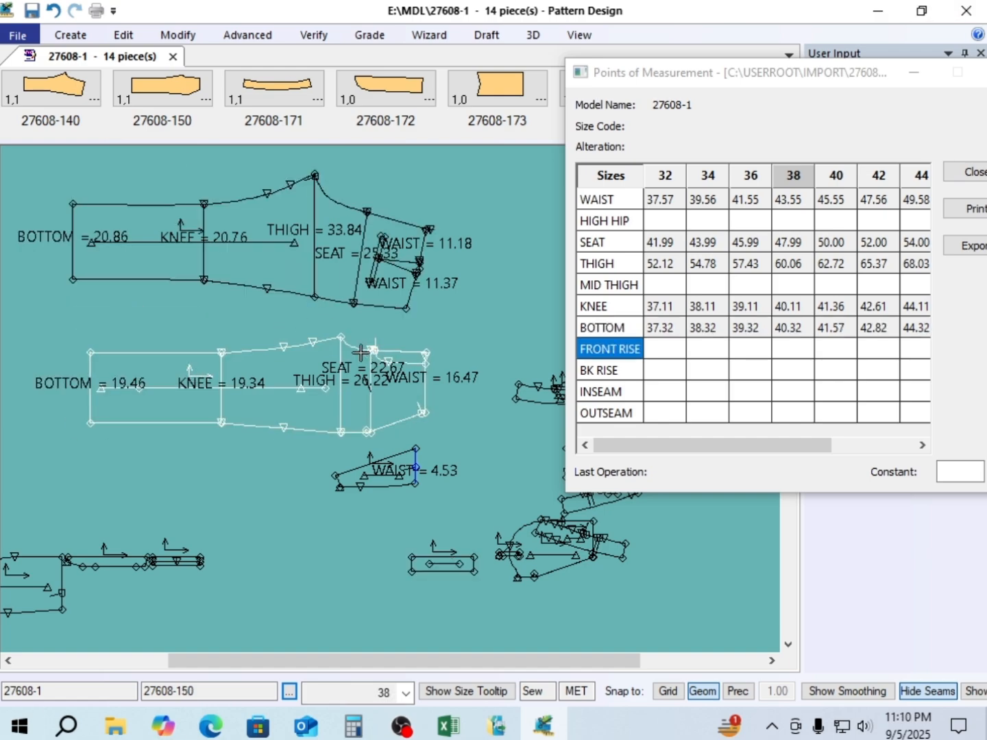
Record FRONT RISE from the crotch curve of 27608-150 and BK RISE from the crotch curve of 27608-140
left_click(362, 353)
right_click(393, 299)
left_click(429, 311)
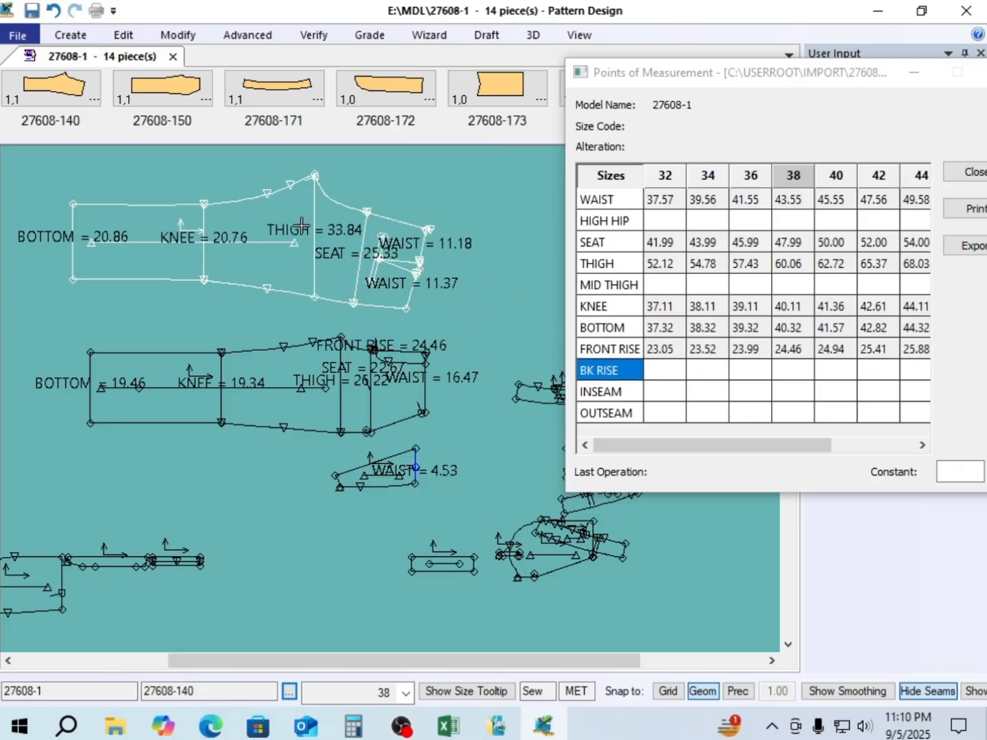
left_click(347, 207)
right_click(453, 194)
left_click(463, 193)
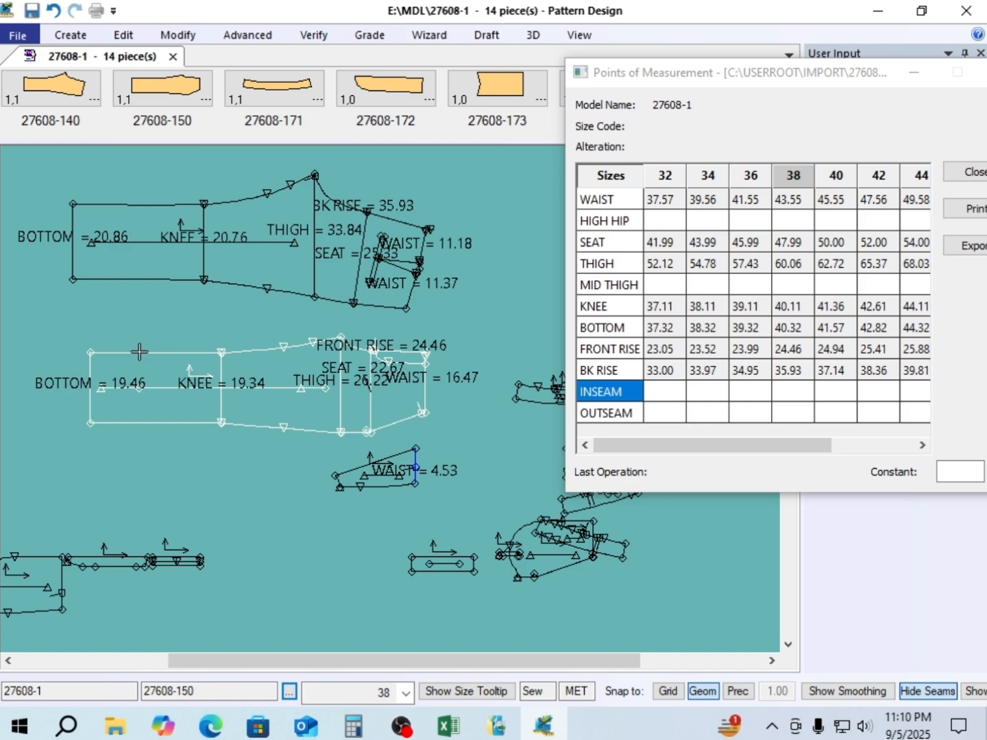
Record INSEAM in the chart from the inner leg edge of front piece 27608-150
left_click(176, 353)
right_click(296, 318)
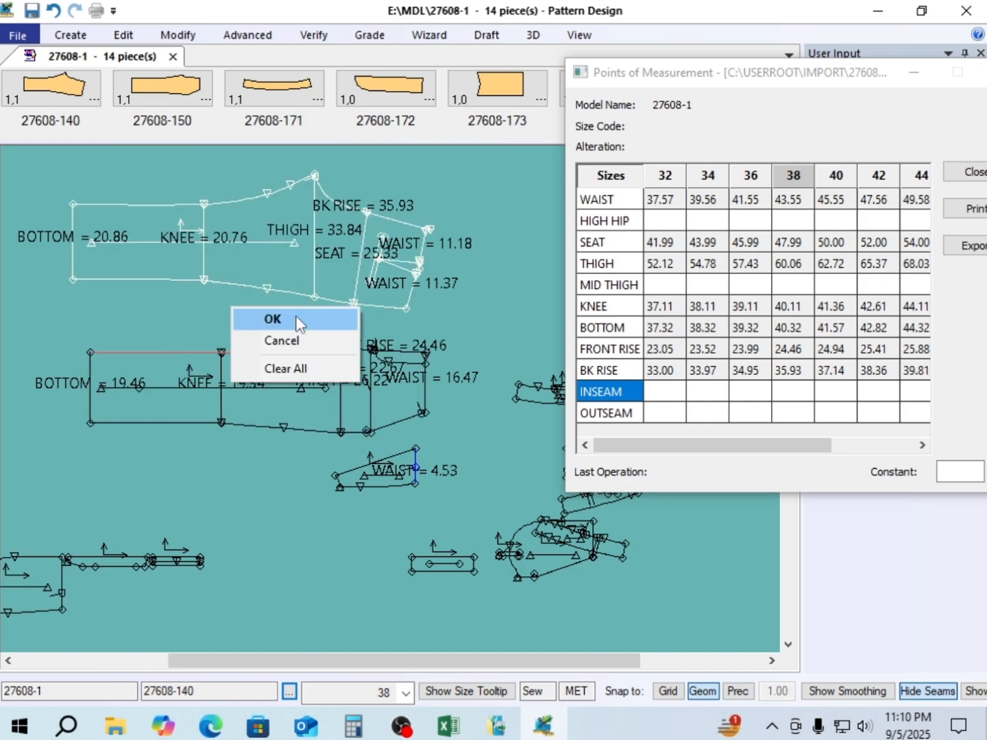
left_click(297, 319)
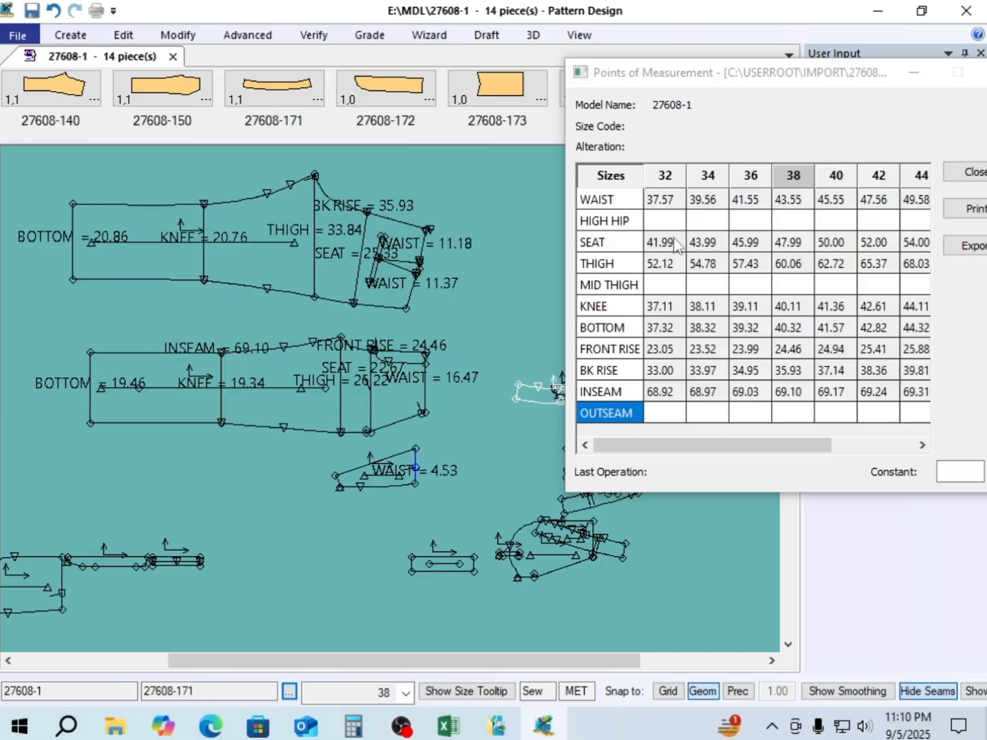
left_click(768, 118)
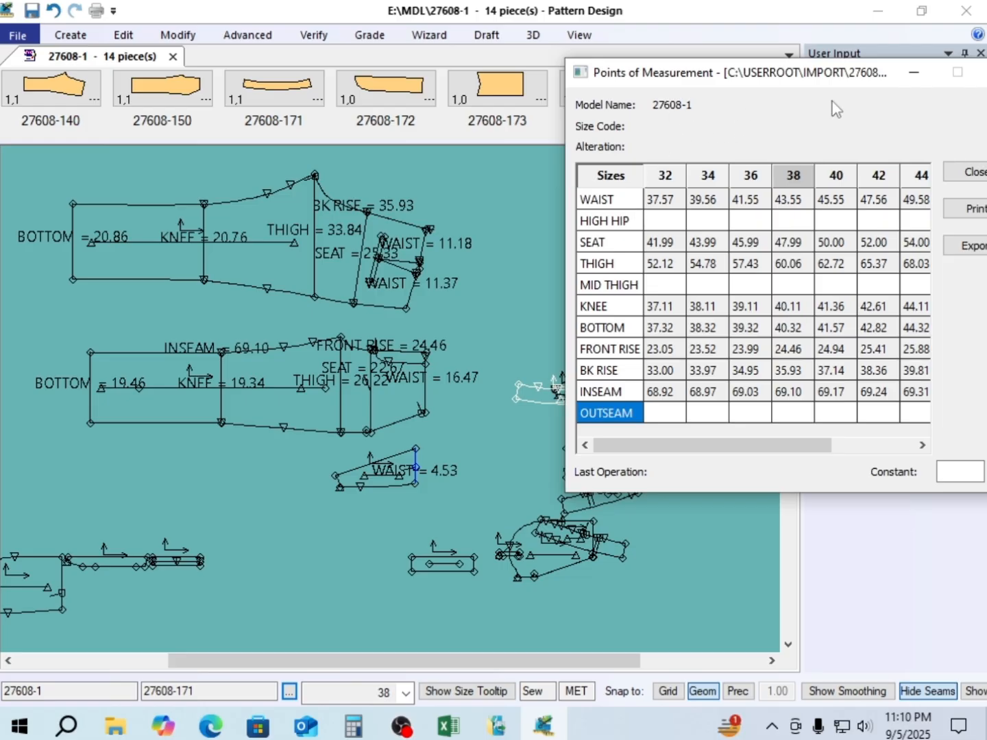
Review the chart values across all sizes, and examine the BULK PATTERN ADJUSTMENT sheet in the Pattern Adjustment Review workbook in Excel
left_click_drag(851, 84, 792, 52)
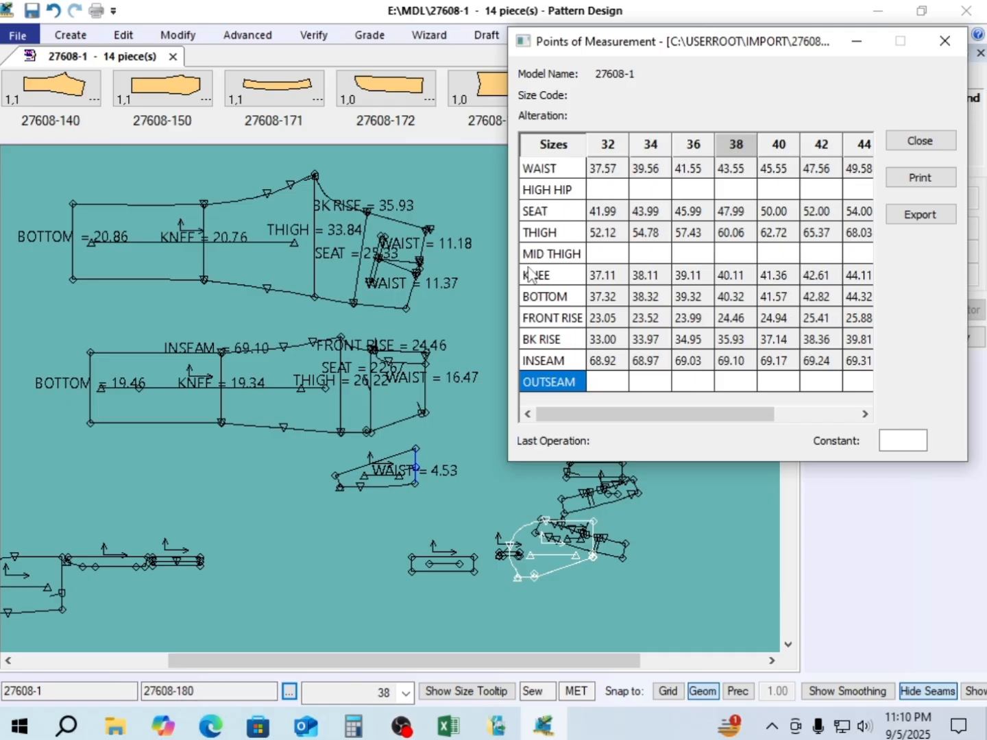
left_click_drag(668, 419, 694, 415)
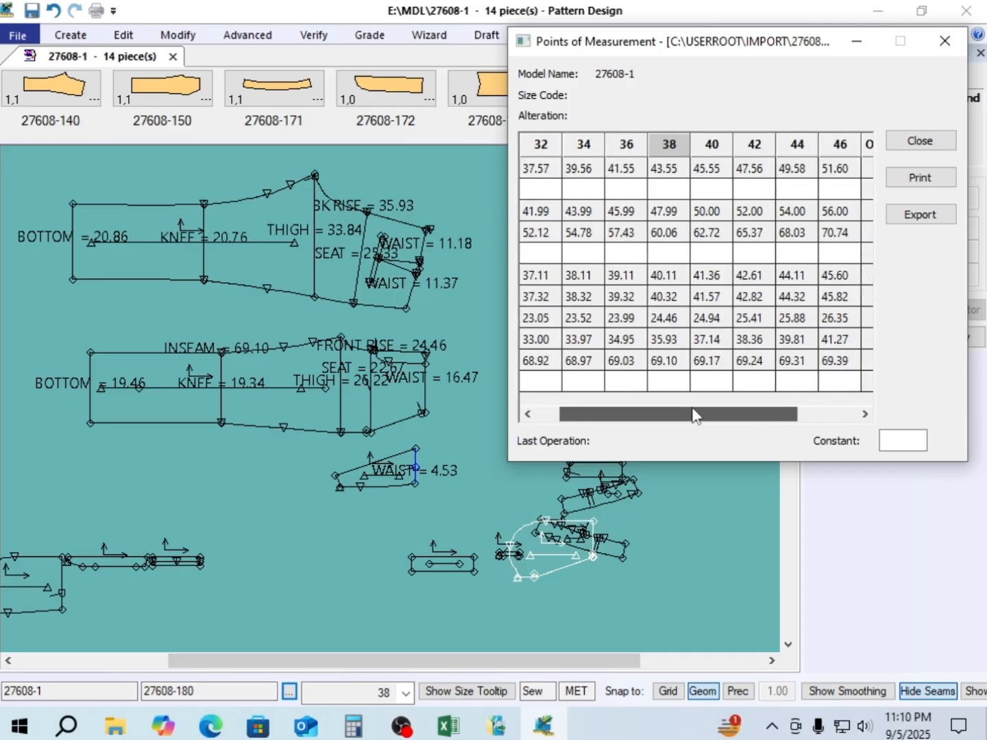
left_click(448, 726)
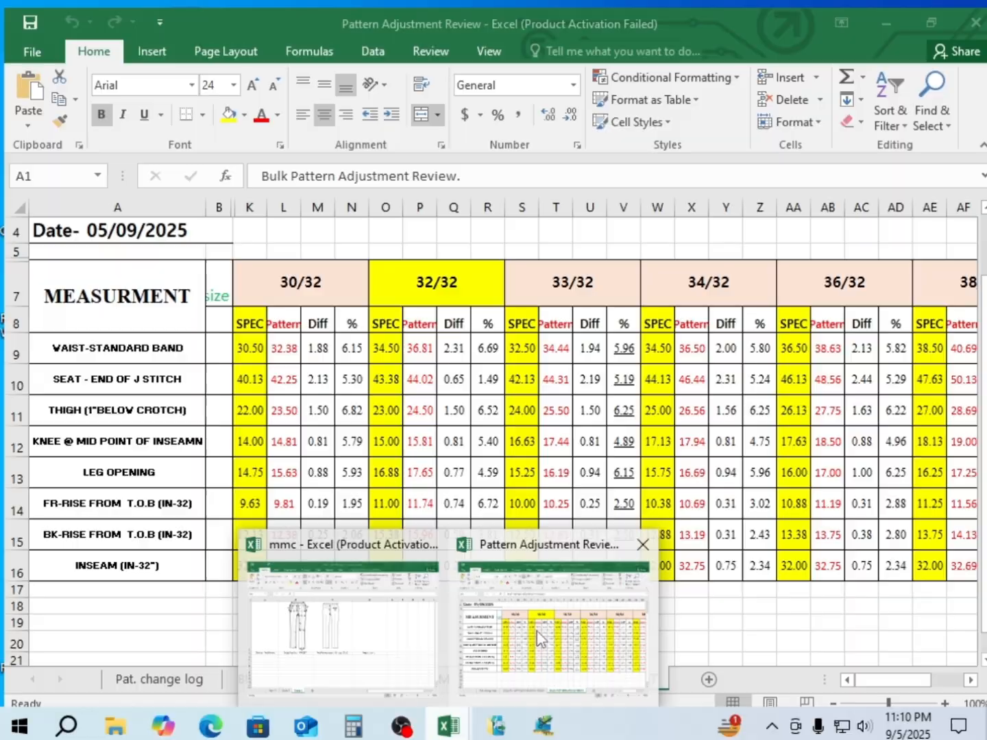
left_click(535, 634)
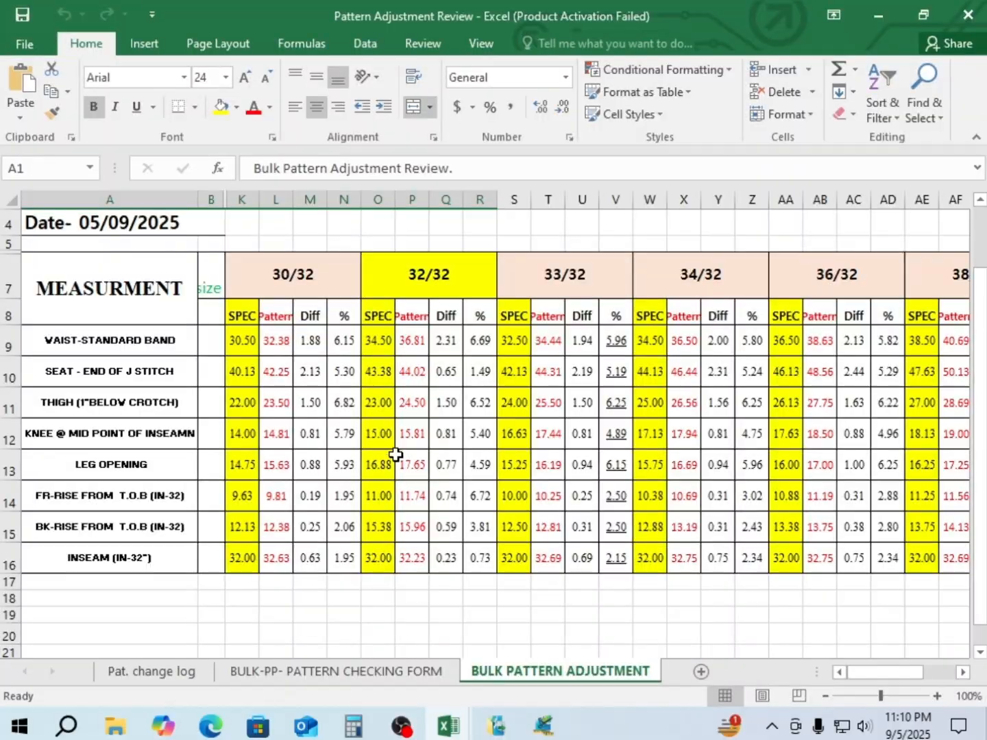
scroll(398, 443, "down", 2)
scroll(399, 442, "up", 3)
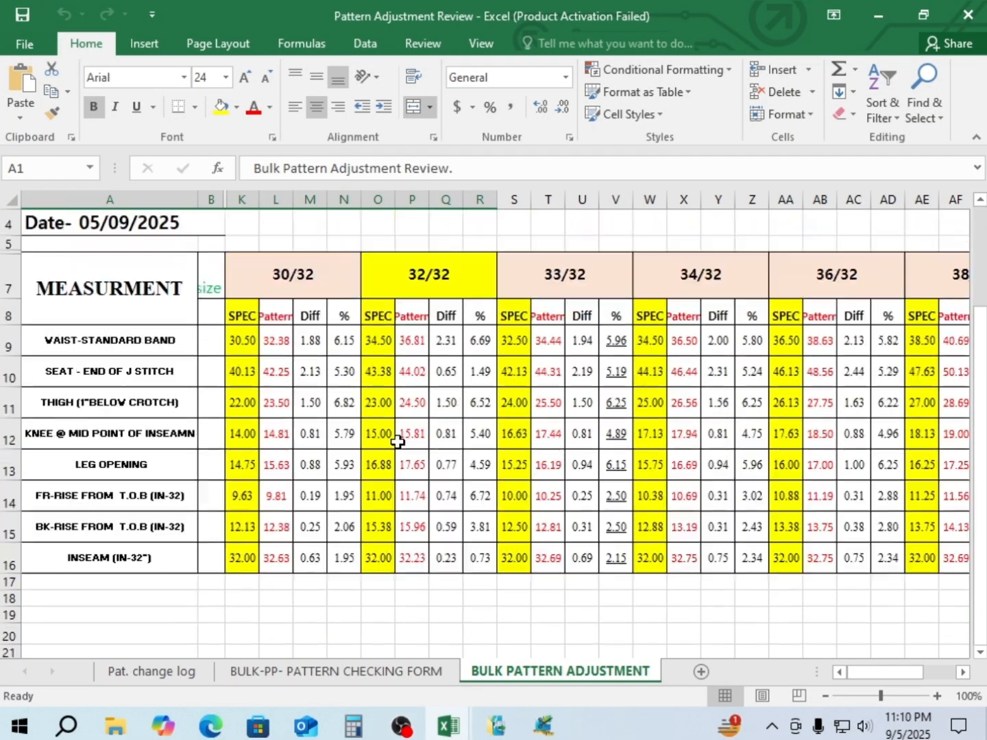
scroll(398, 442, "down", 2)
scroll(398, 442, "up", 1)
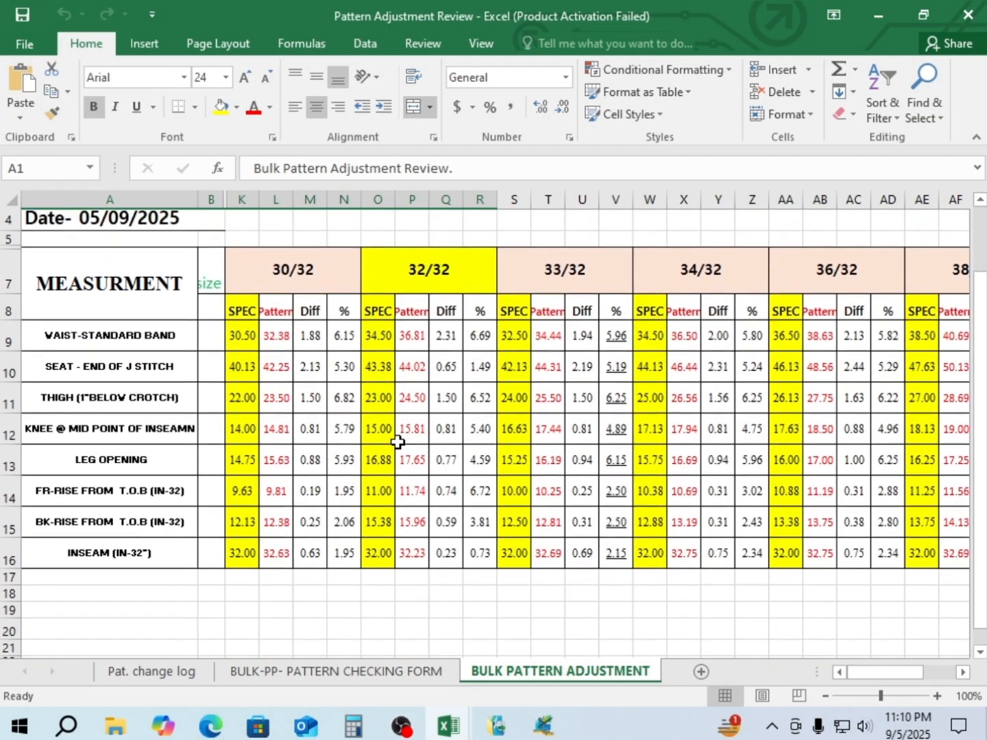
scroll(397, 443, "down", 3)
scroll(398, 442, "up", 3)
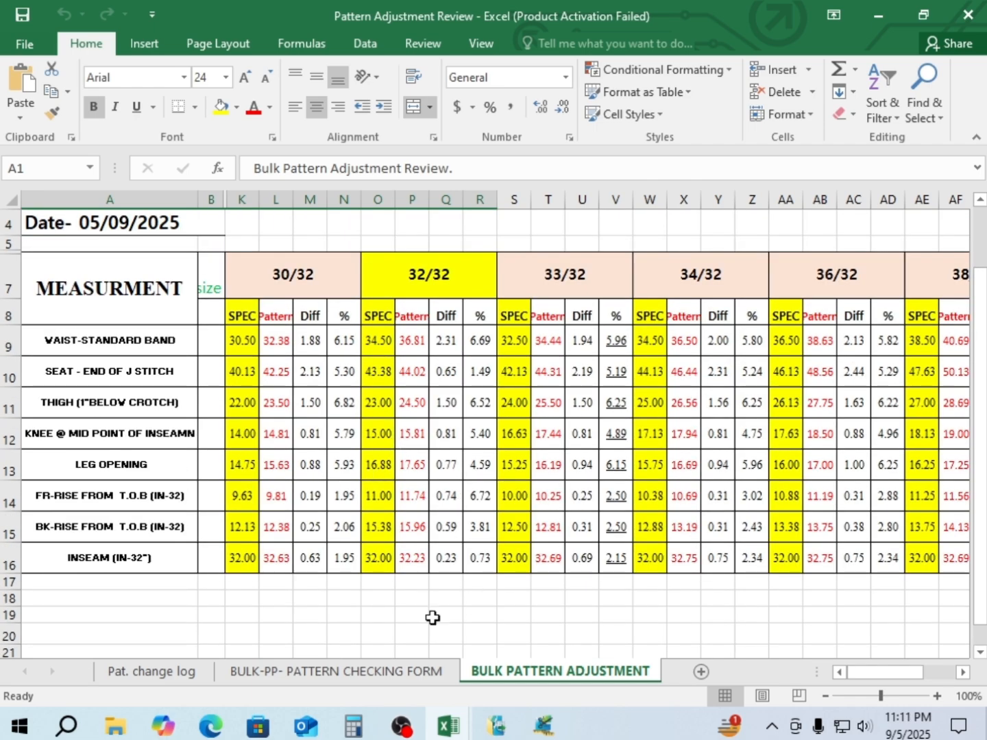
Switch to the mmc workbook and examine the trouser sketch on Table 3 and the size specification on Table 2
mouse_move(451, 732)
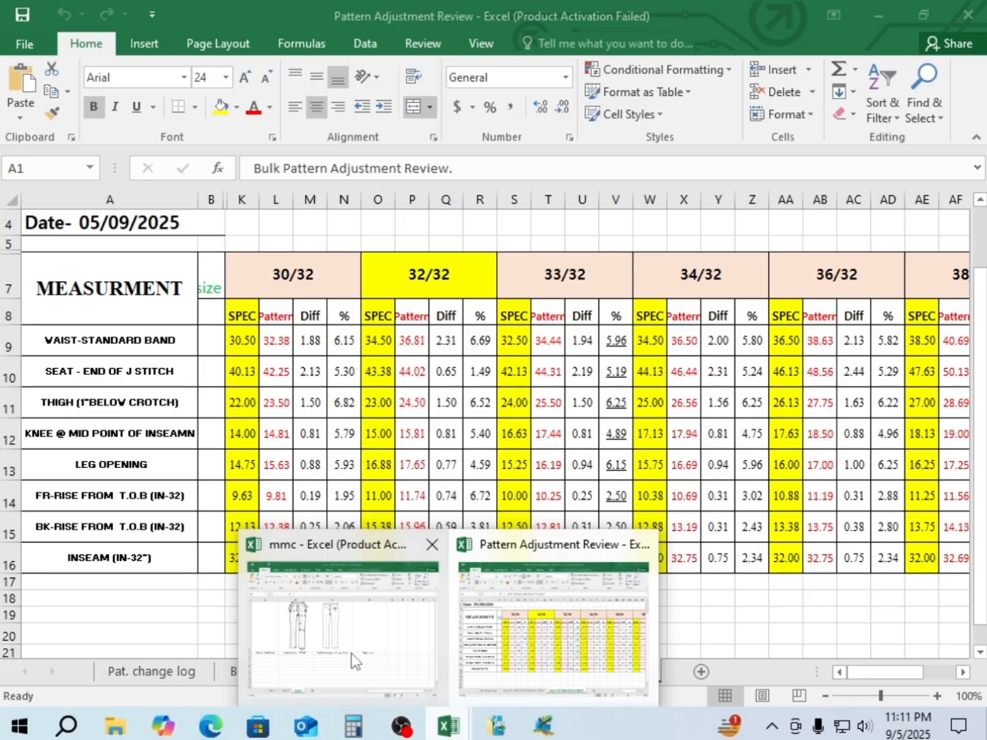
mouse_move(355, 654)
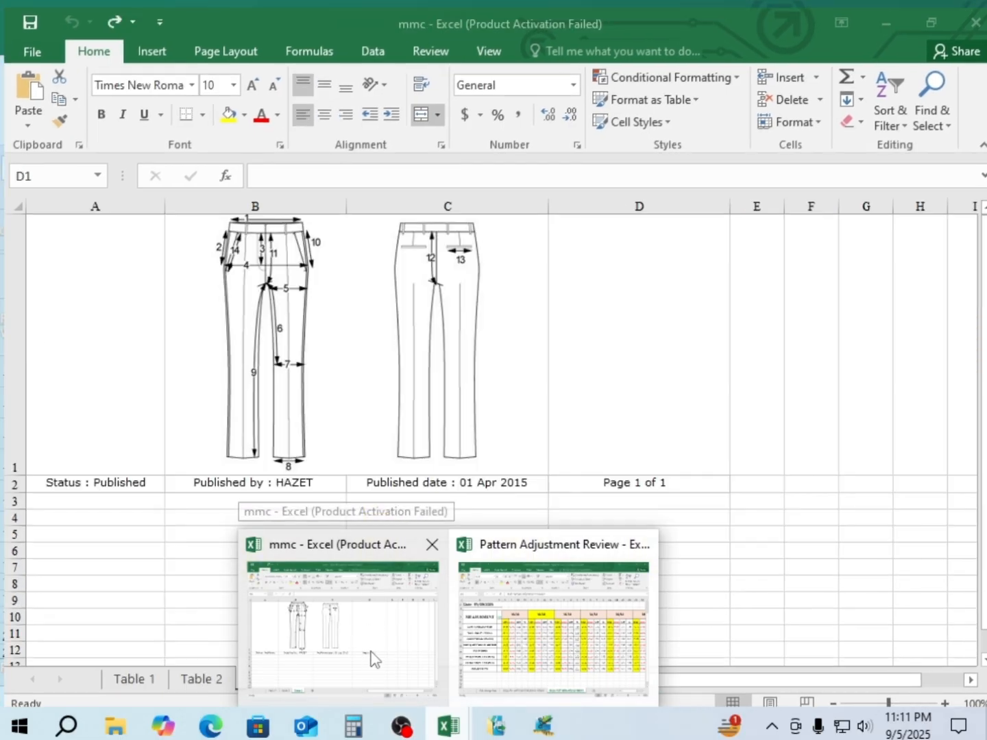
left_click(374, 657)
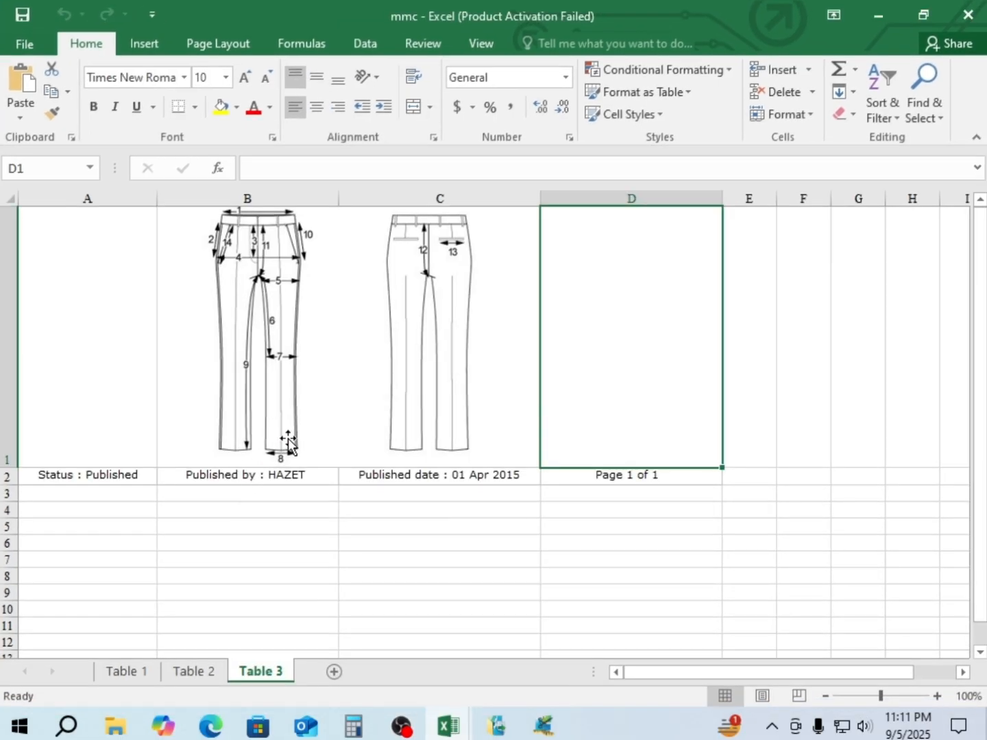
scroll(287, 443, "down", 2)
scroll(288, 446, "up", 2)
left_click(191, 676)
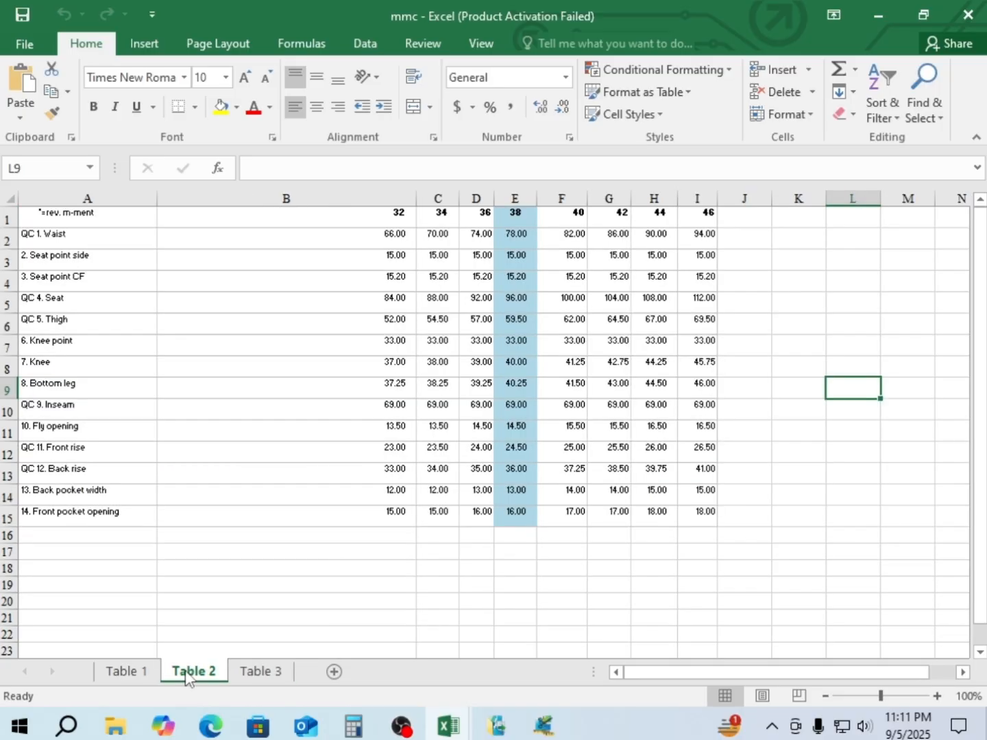
scroll(617, 364, "down", 2)
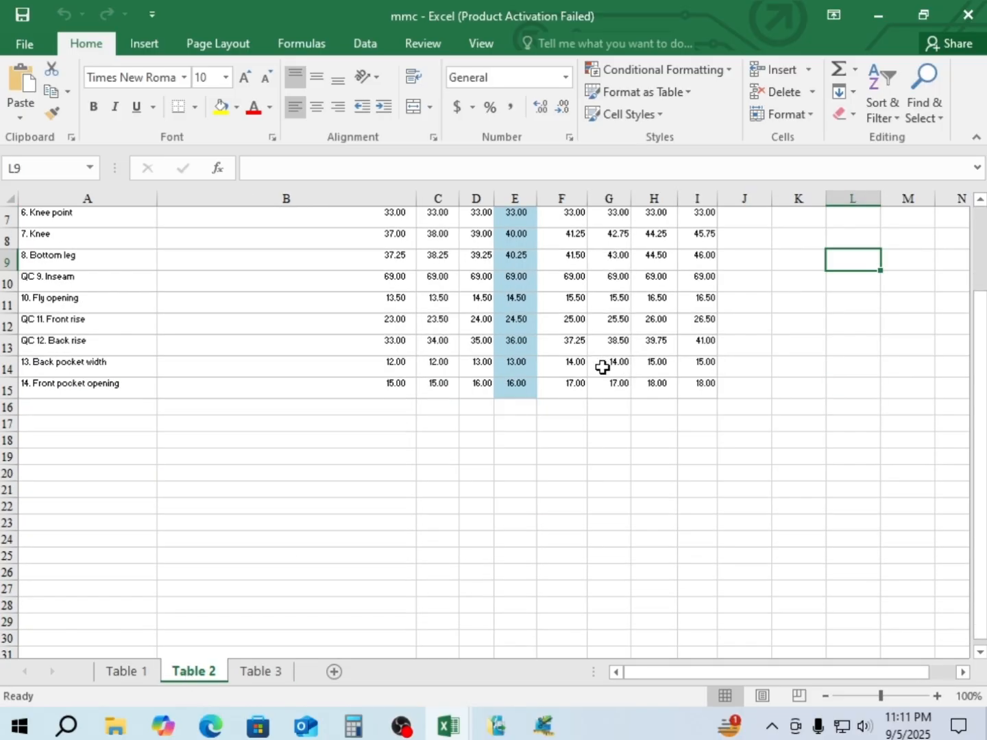
scroll(606, 367, "up", 2)
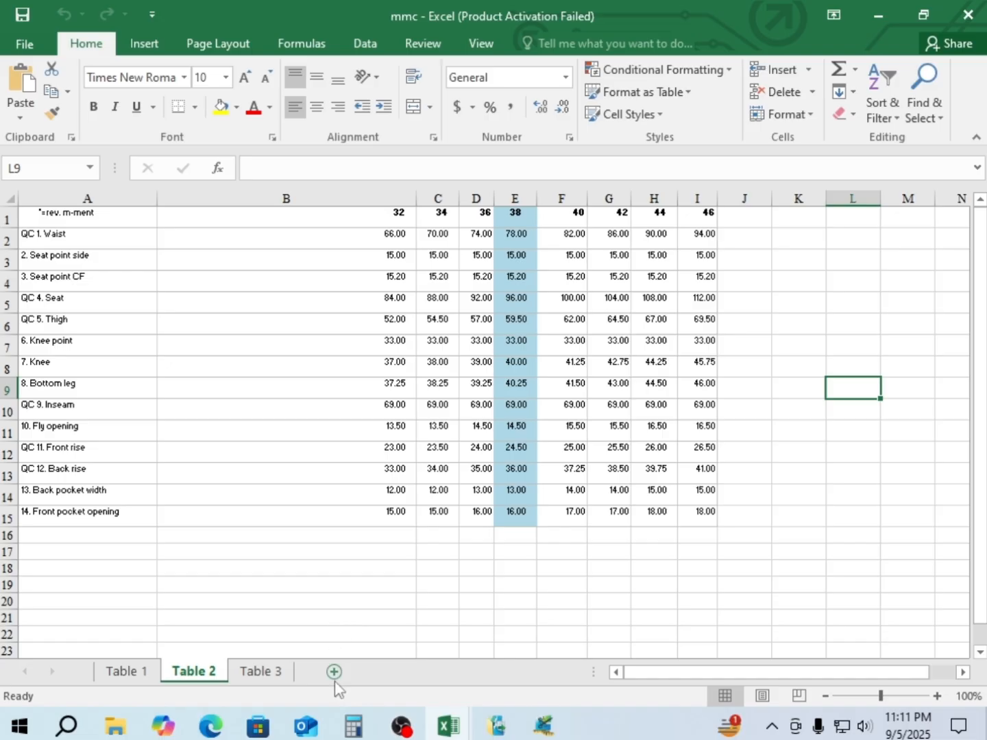
Copy the entire Table 2 size specification sheet
left_click(9, 206)
right_click(9, 202)
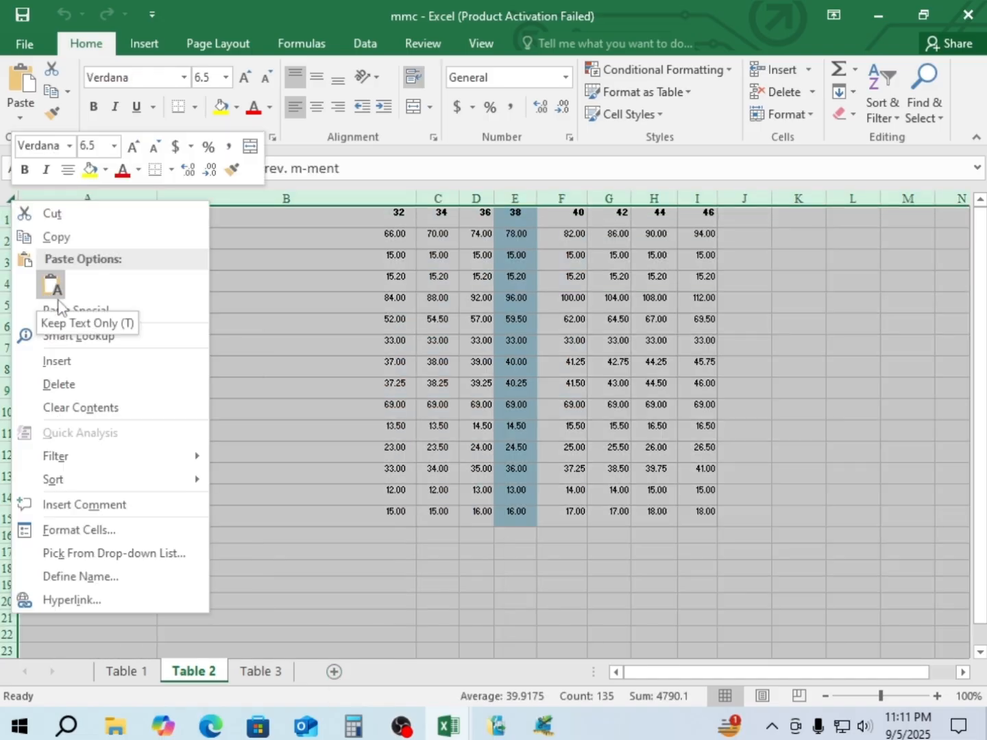
left_click(55, 238)
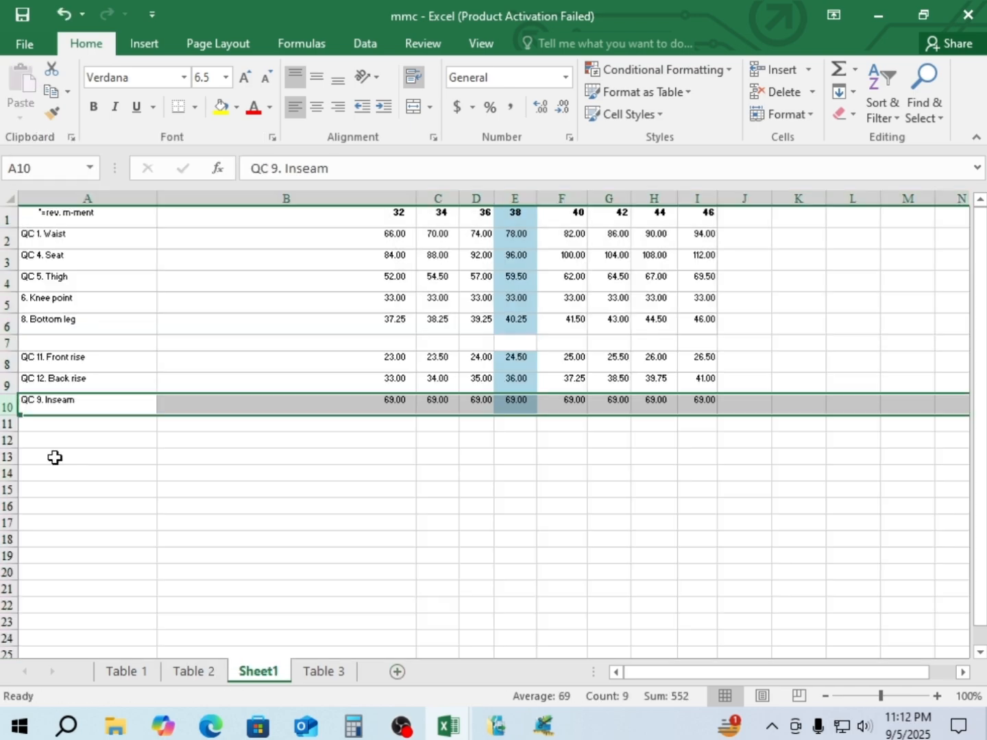
Delete the empty row 7 between Bottom leg and Front rise on Sheet1
left_click(53, 456)
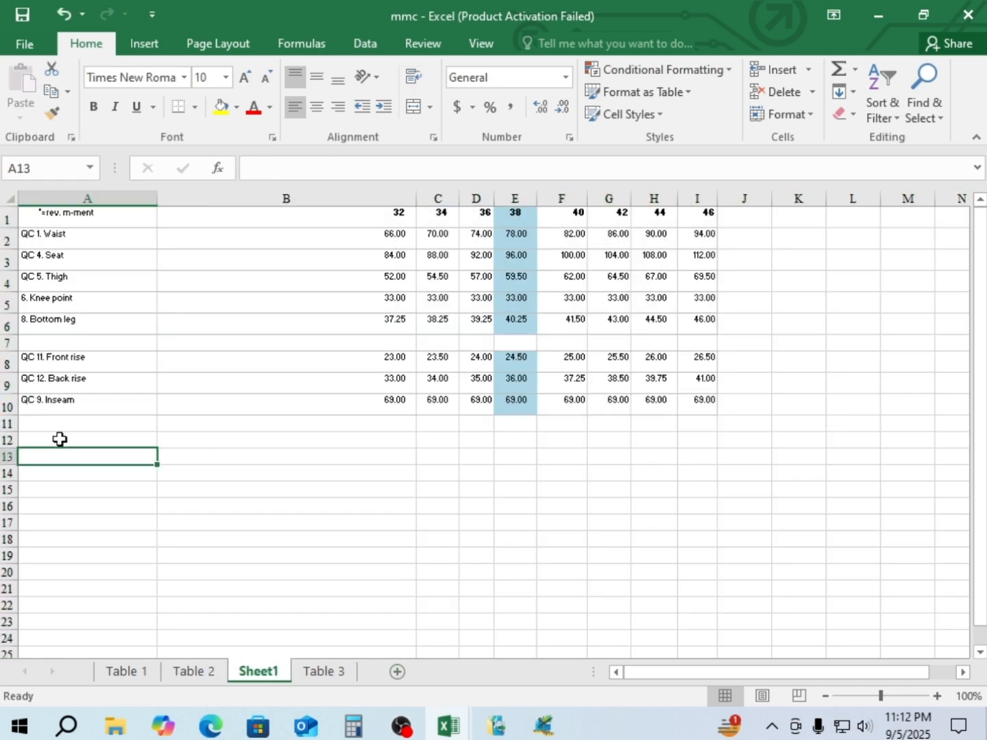
right_click(9, 344)
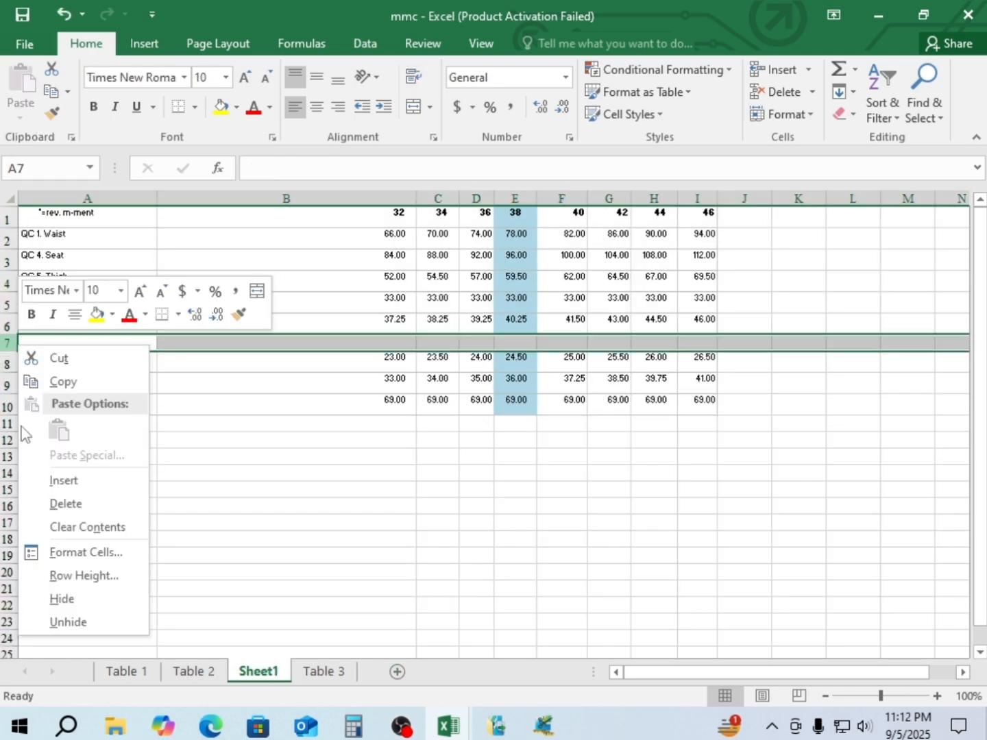
left_click(67, 505)
left_click(116, 417)
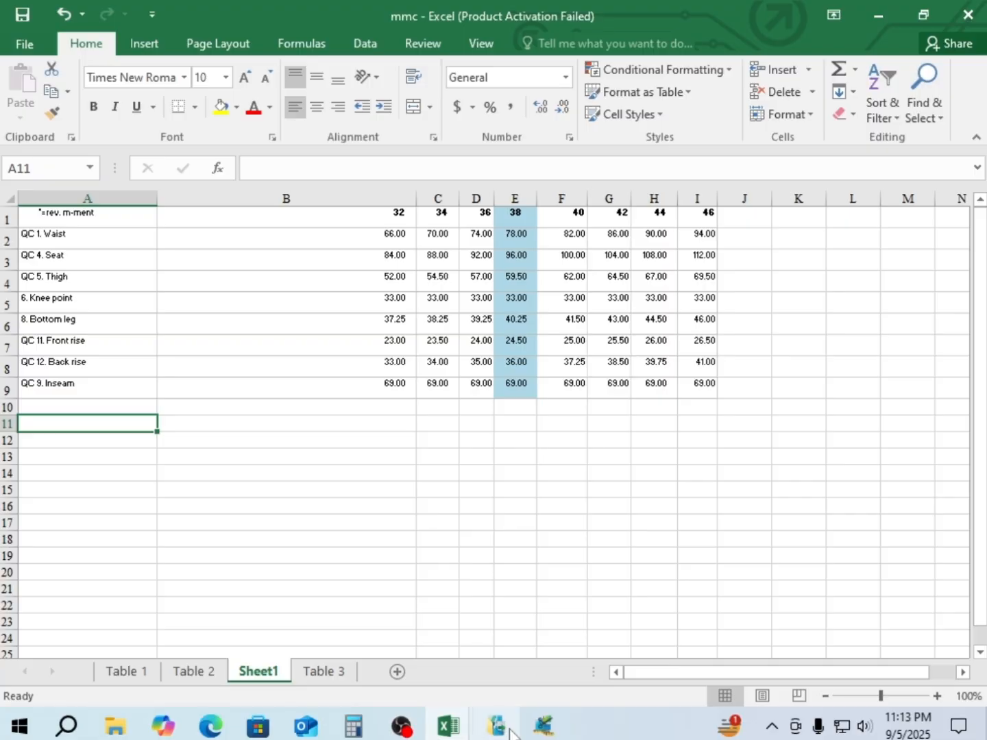
Switch to Pattern Design and select the WAIST to INSEAM rows for sizes 32 to 46 in the Points of Measurement chart
left_click(544, 724)
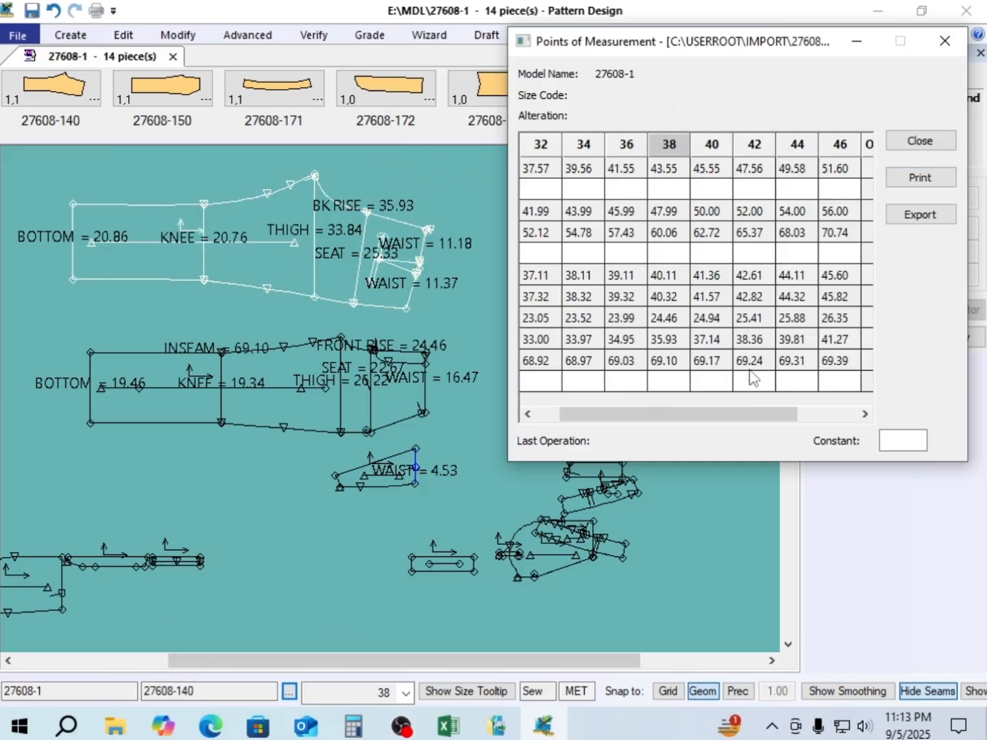
mouse_move(734, 419)
left_mouse_down()
mouse_move(787, 422)
mouse_move(719, 420)
left_mouse_up()
left_click_drag(663, 422, 613, 421)
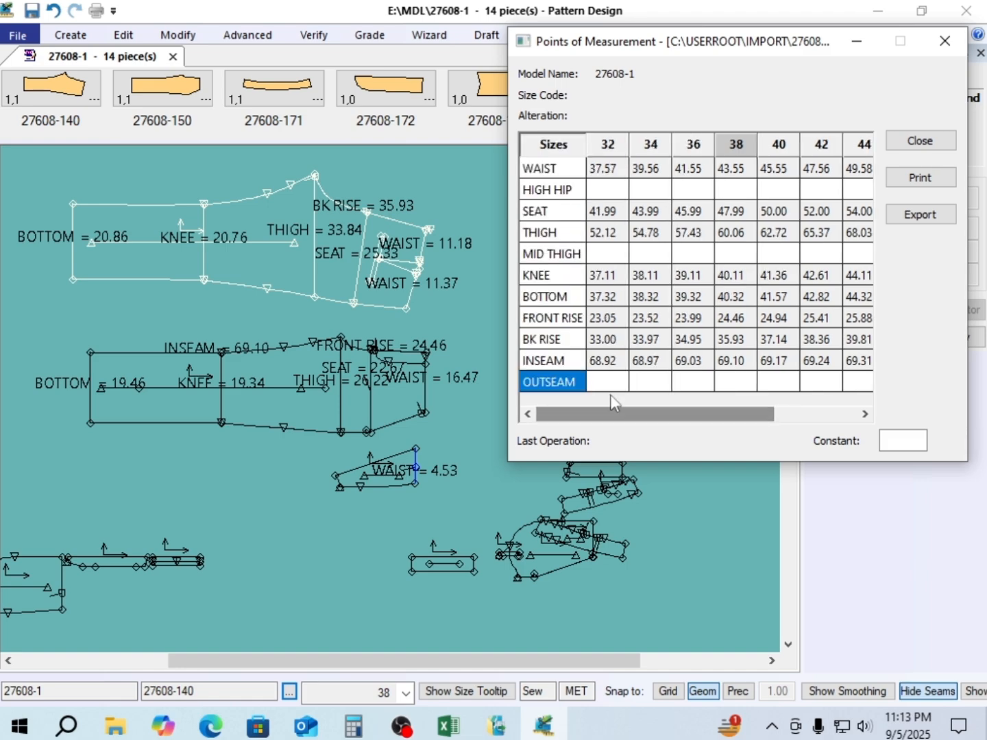
left_click_drag(534, 170, 892, 370)
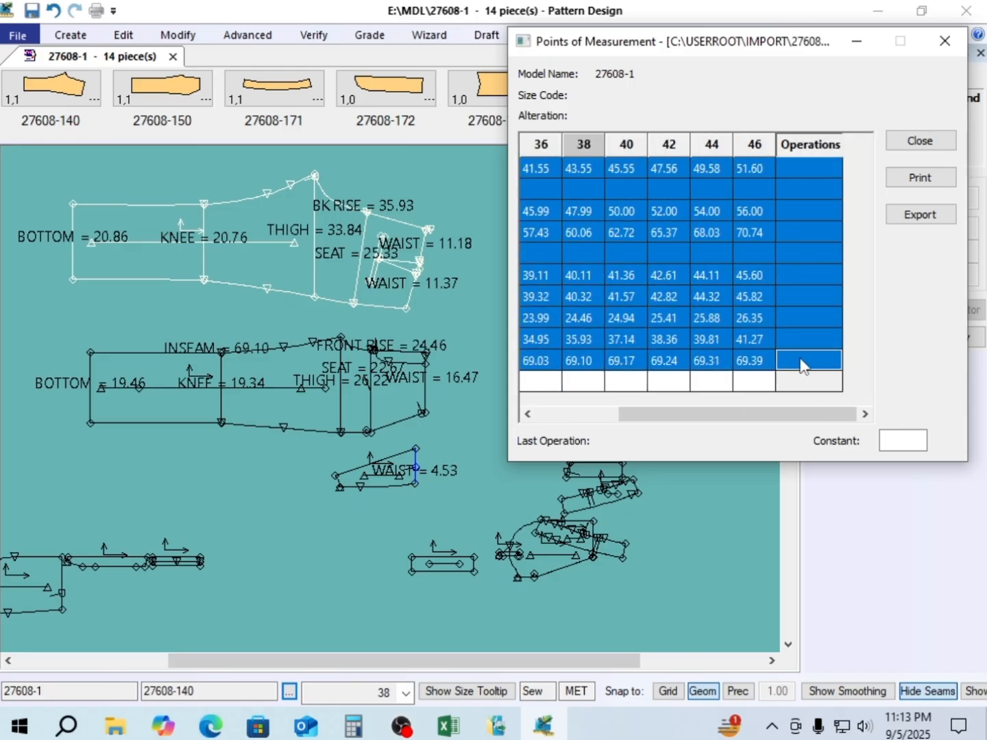
left_click_drag(804, 366, 766, 361)
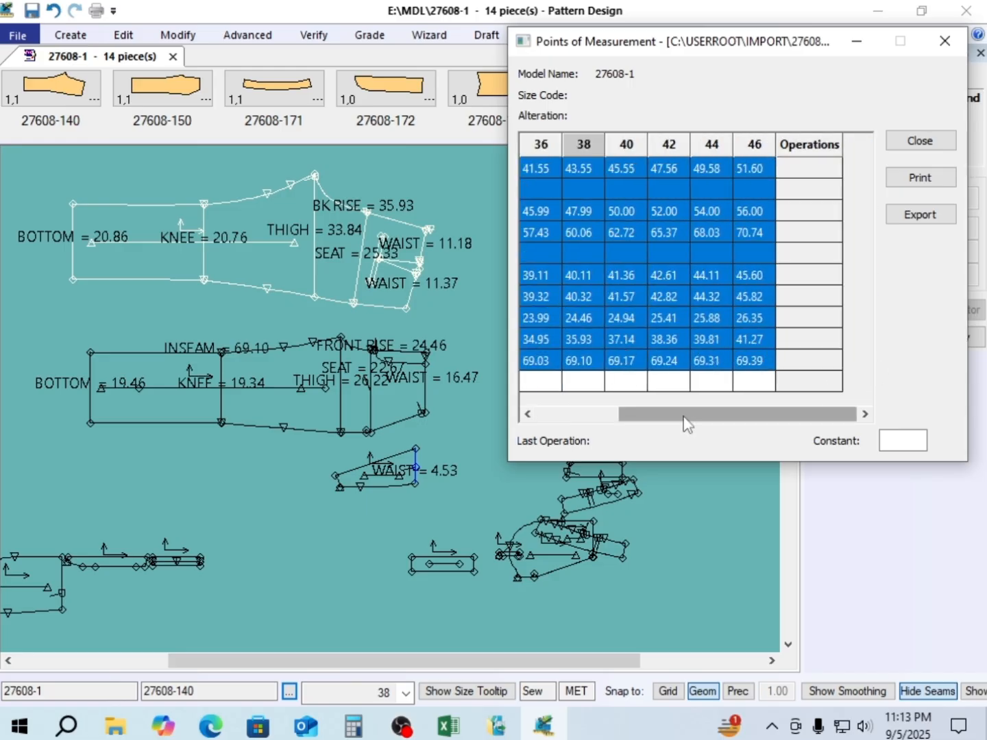
left_click_drag(682, 415, 577, 442)
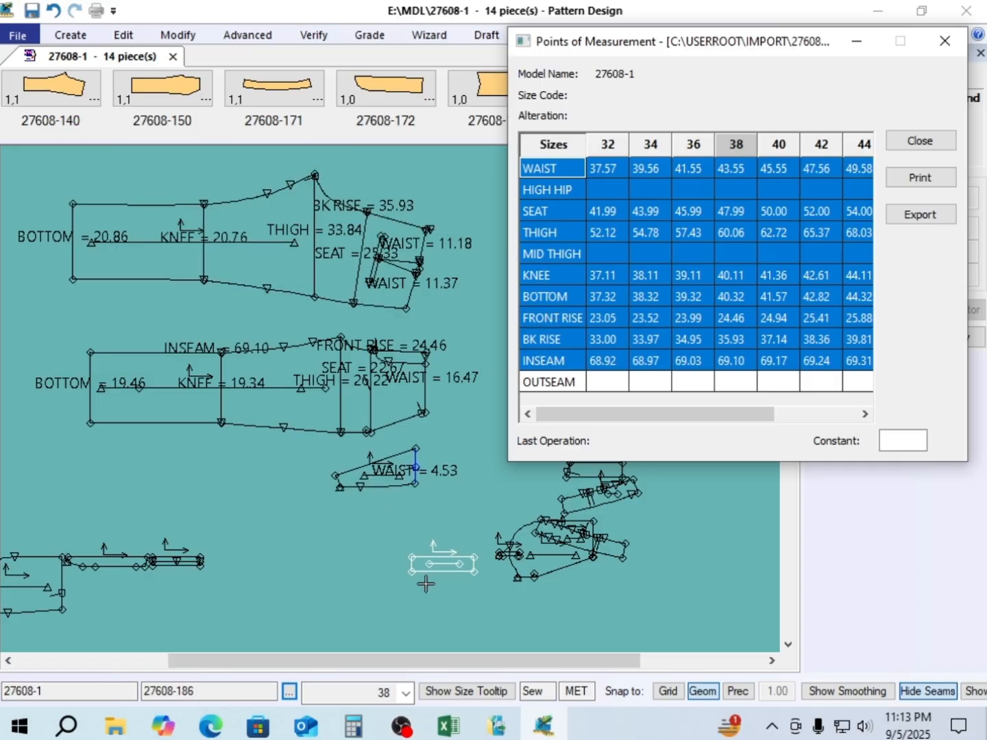
Switch to the mmc workbook in Excel and paste the chart measurements as text only into Sheet1 from cell A11
left_click(458, 729)
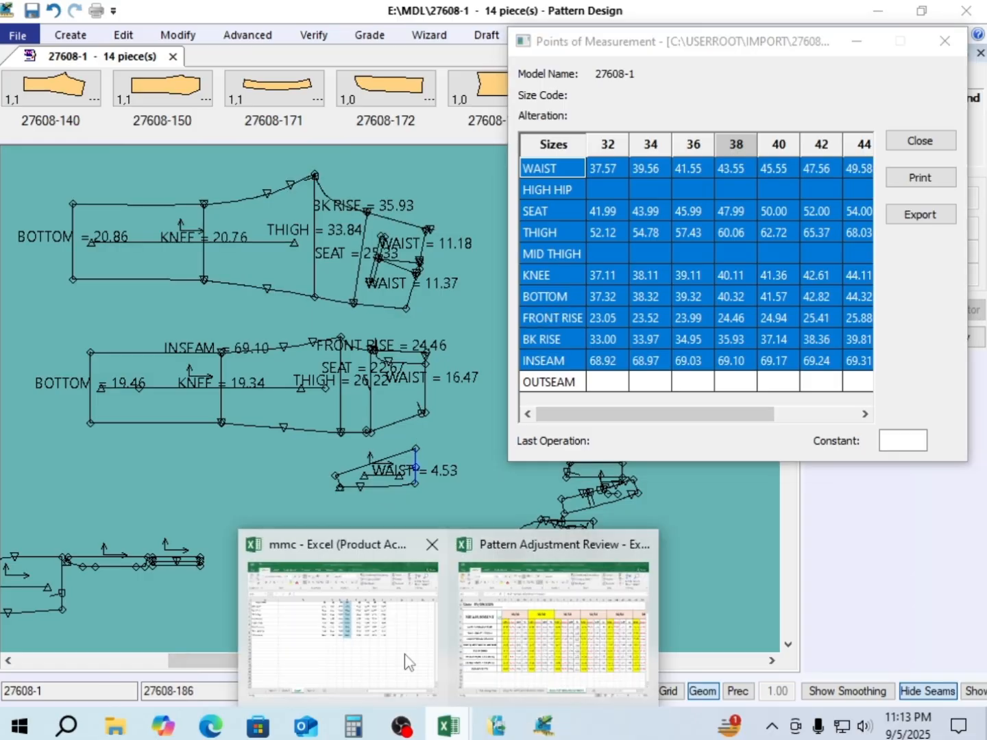
left_click(405, 659)
scroll(351, 369, "down", 1)
scroll(373, 370, "up", 1)
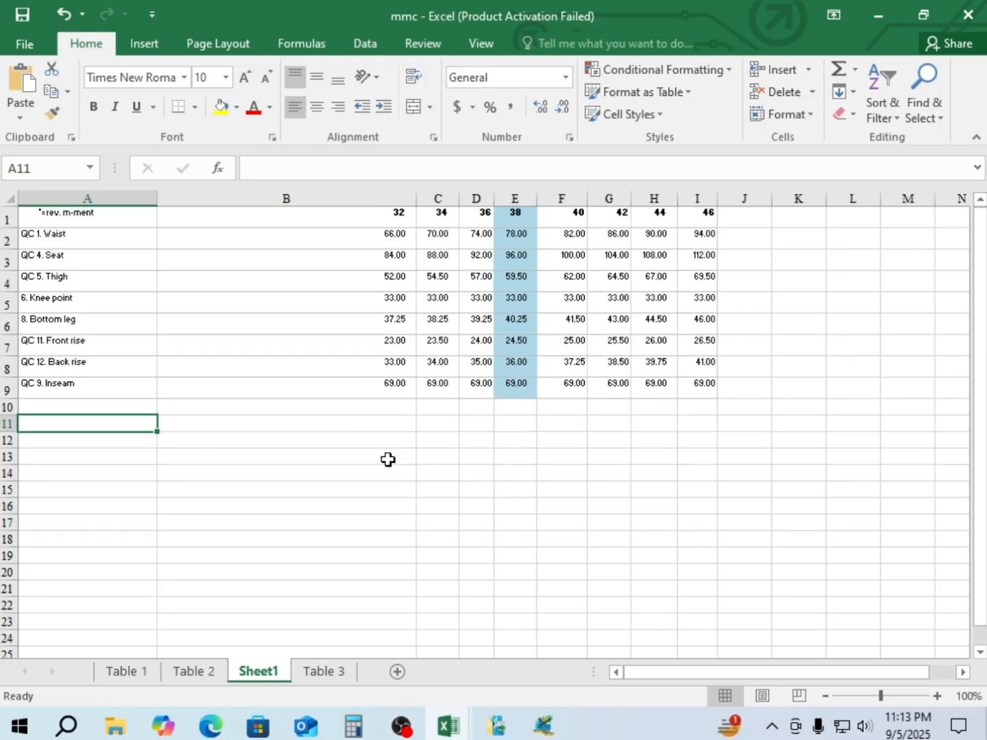
right_click(36, 423)
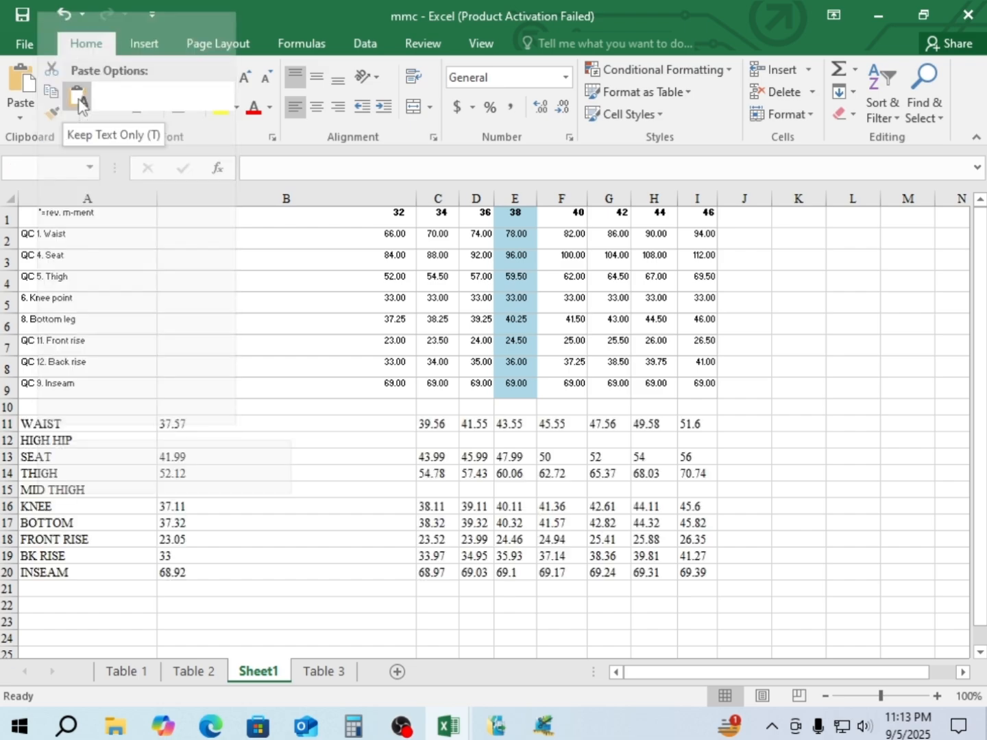
left_click(79, 102)
left_click(854, 490)
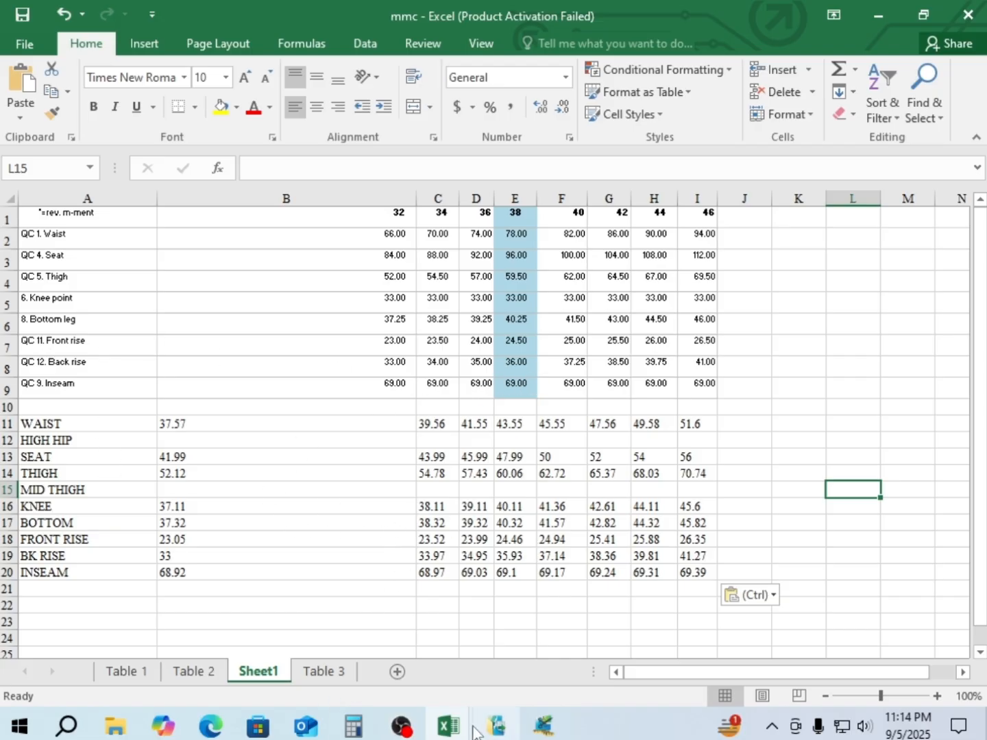
Check the SPEC, Pattern, Diff and % layout in the Pattern Adjustment Review workbook, and return to the mmc workbook
mouse_move(448, 725)
left_click(526, 648)
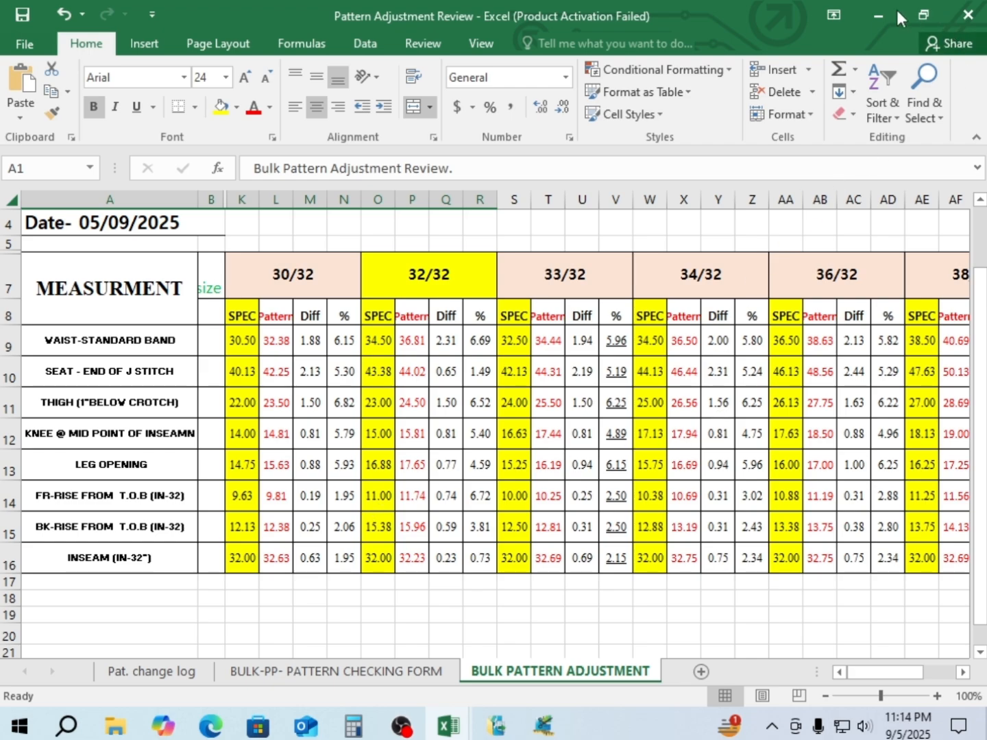
left_click(876, 15)
scroll(302, 473, "down", 2)
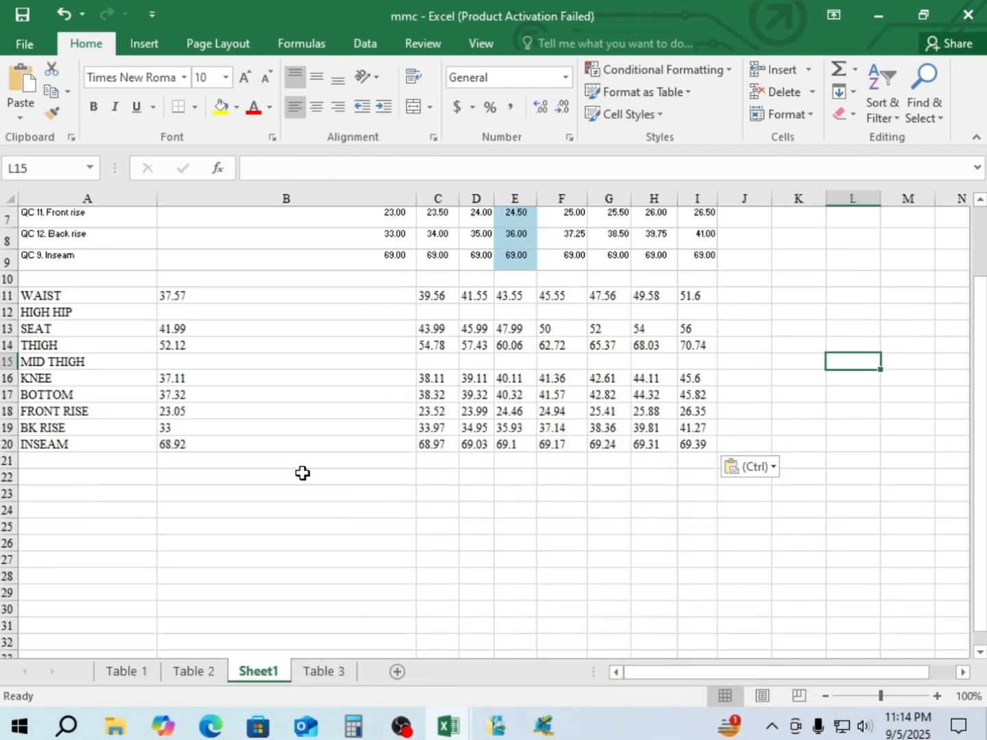
scroll(303, 475, "down", 1)
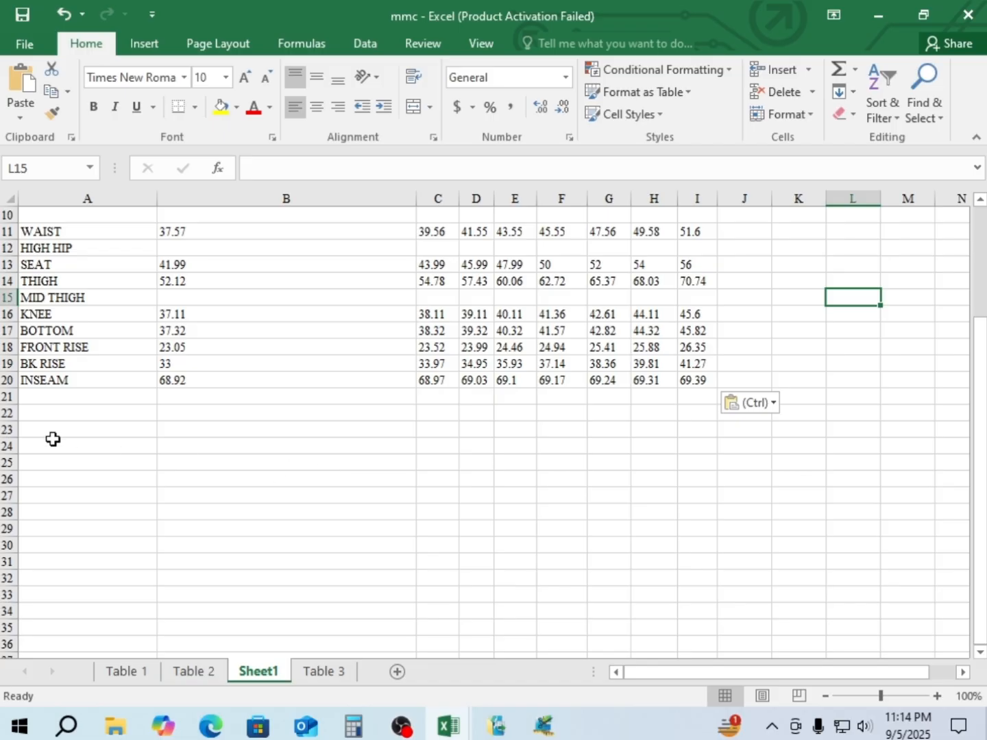
left_click_drag(27, 428, 901, 540)
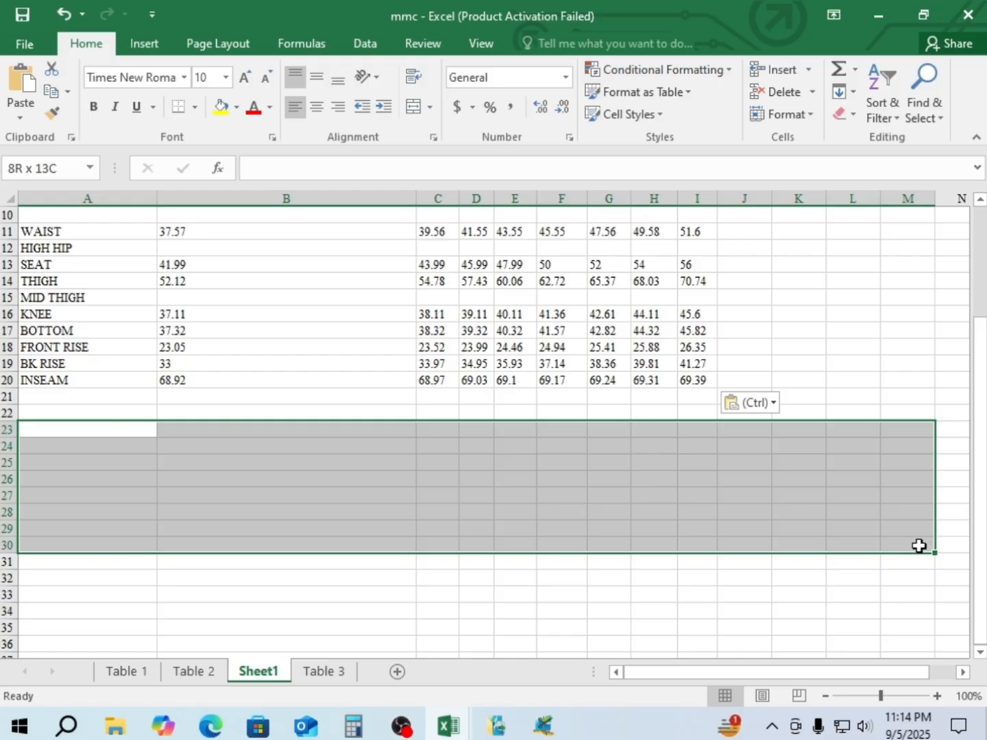
left_click_drag(920, 546, 921, 606)
scroll(322, 511, "up", 3)
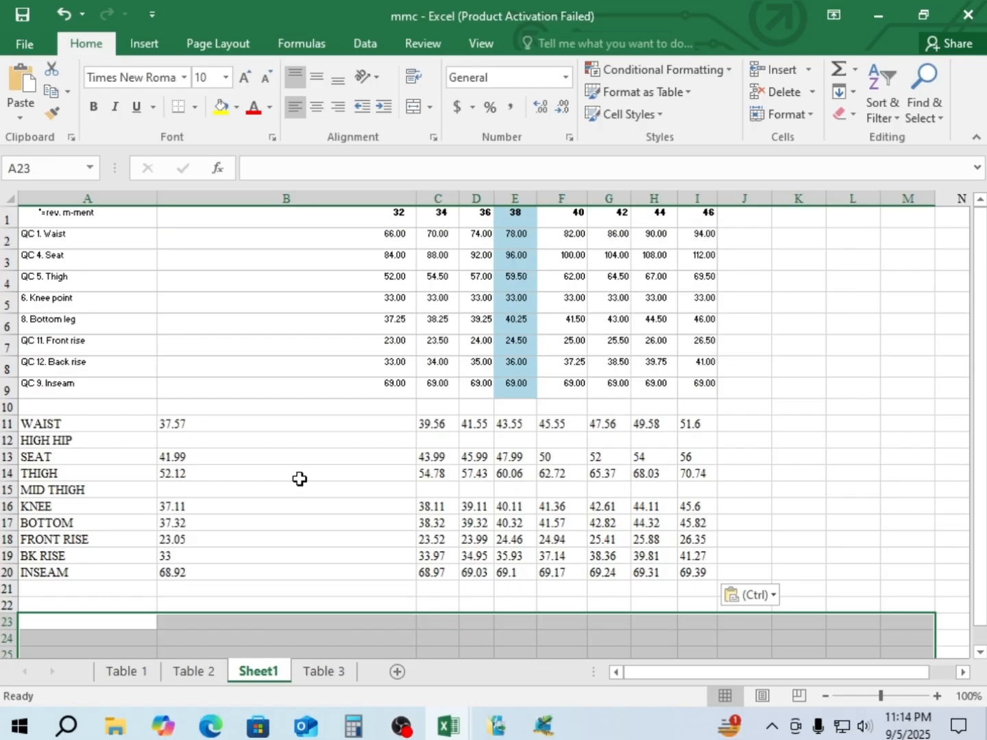
left_click(299, 478)
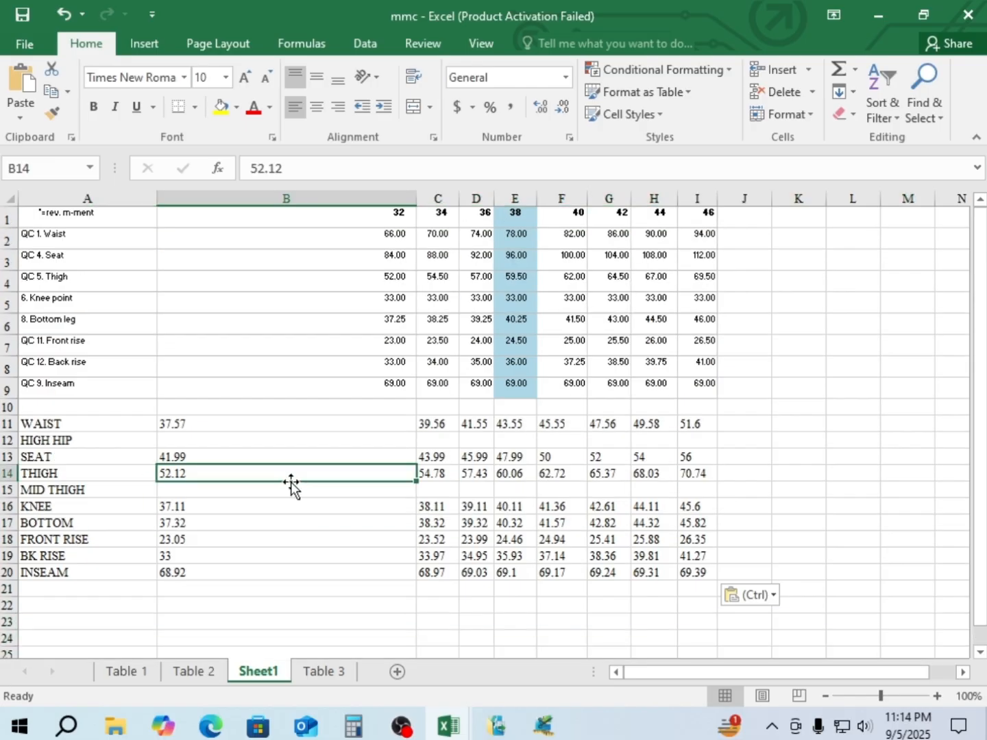
Copy the measurement labels WAIST to INSEAM from A11:A20 and paste them from cell A25 on Sheet1
left_click(50, 427)
left_click_drag(50, 426, 31, 571)
right_click(37, 431)
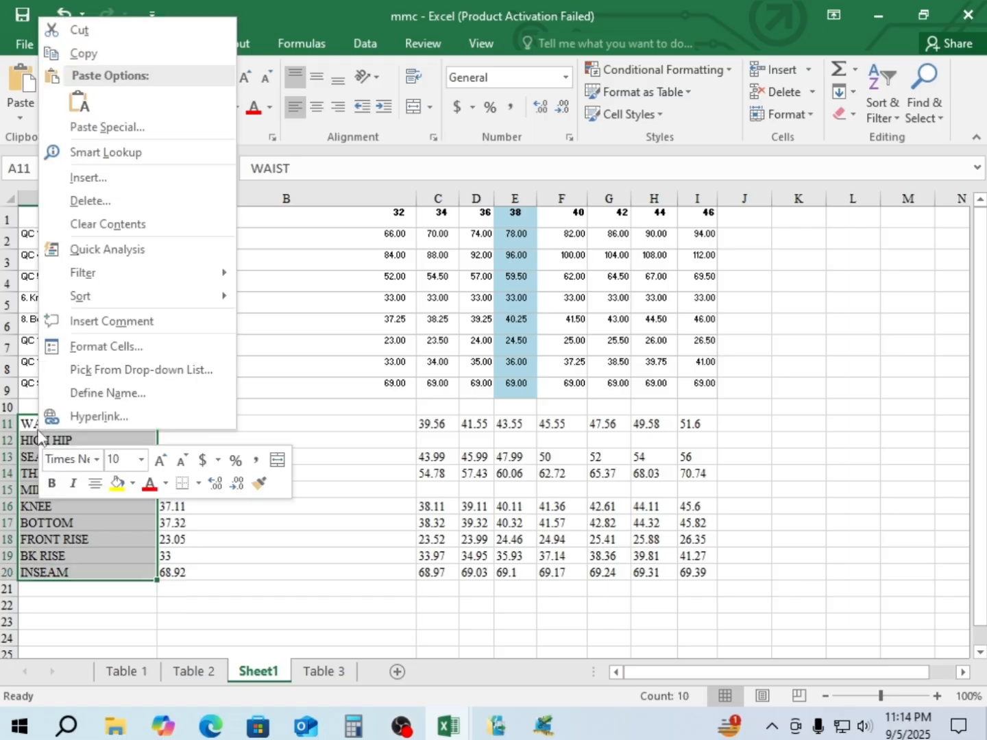
left_click(88, 55)
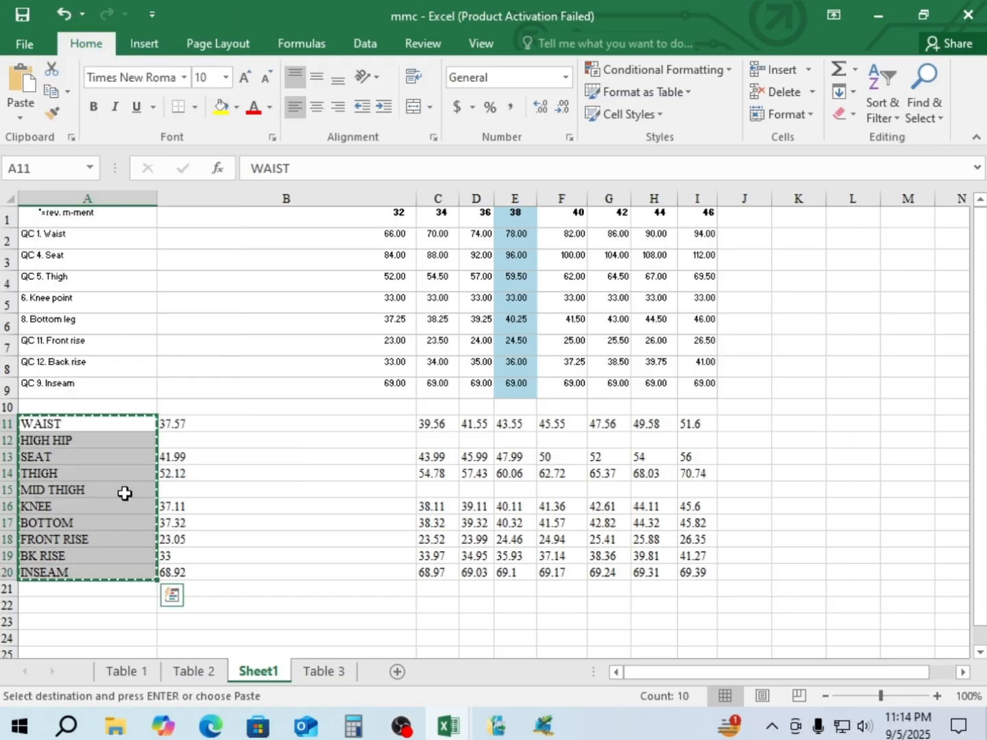
scroll(124, 495, "down", 7)
scroll(125, 495, "up", 3)
scroll(124, 495, "up", 1)
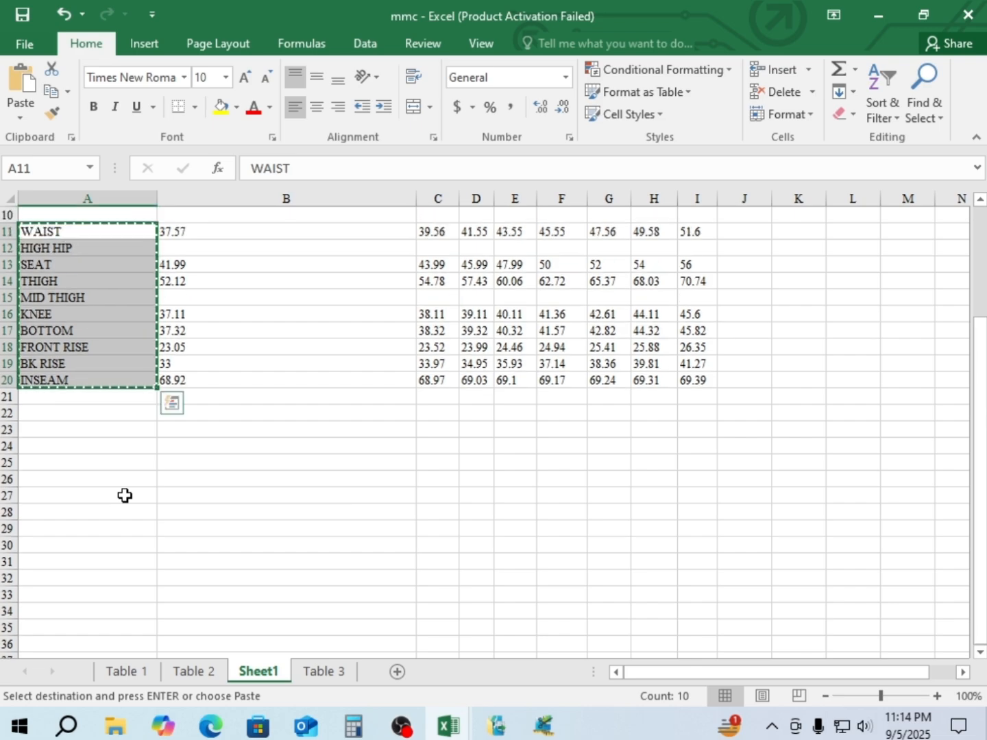
scroll(123, 496, "down", 6)
scroll(124, 508, "up", 3)
scroll(110, 501, "up", 2)
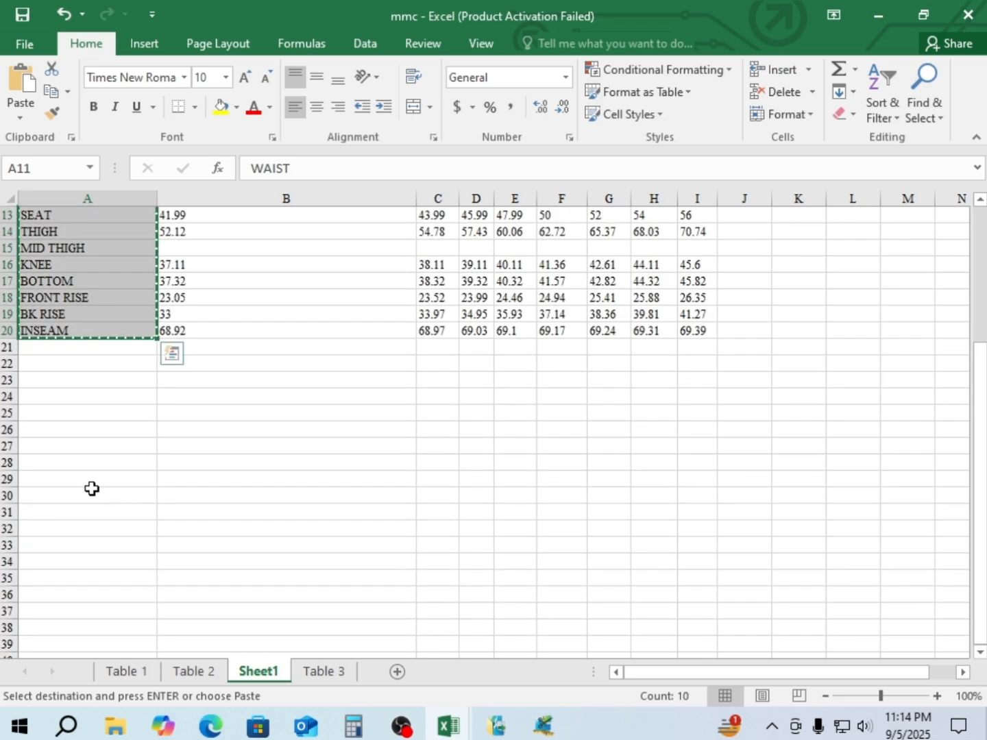
left_click(38, 415)
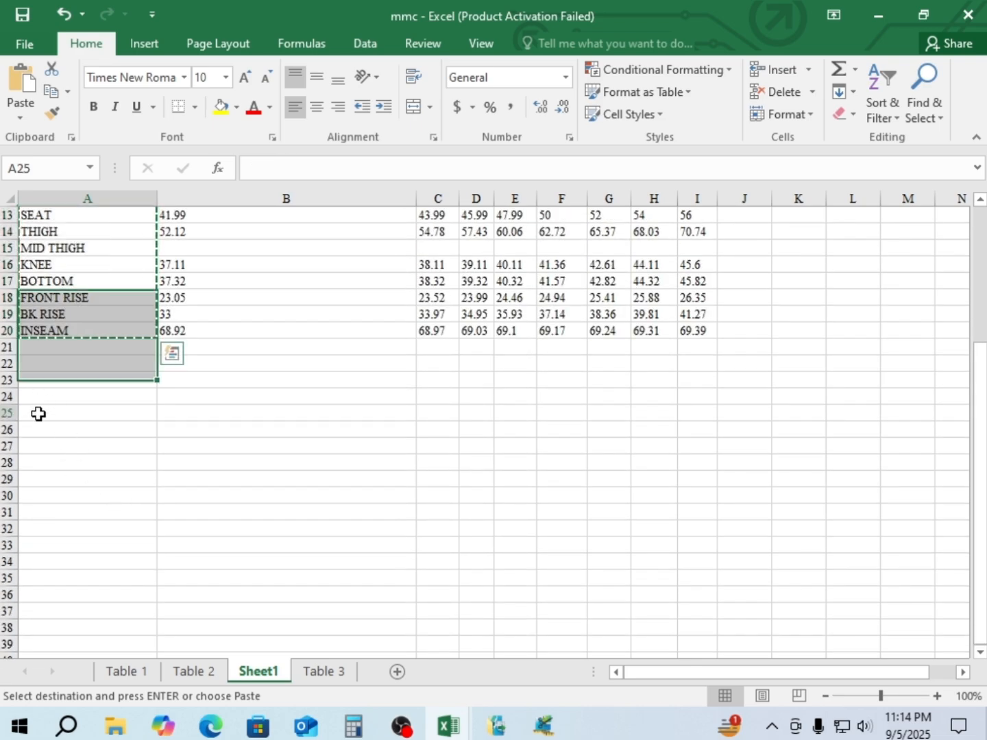
right_click(38, 414)
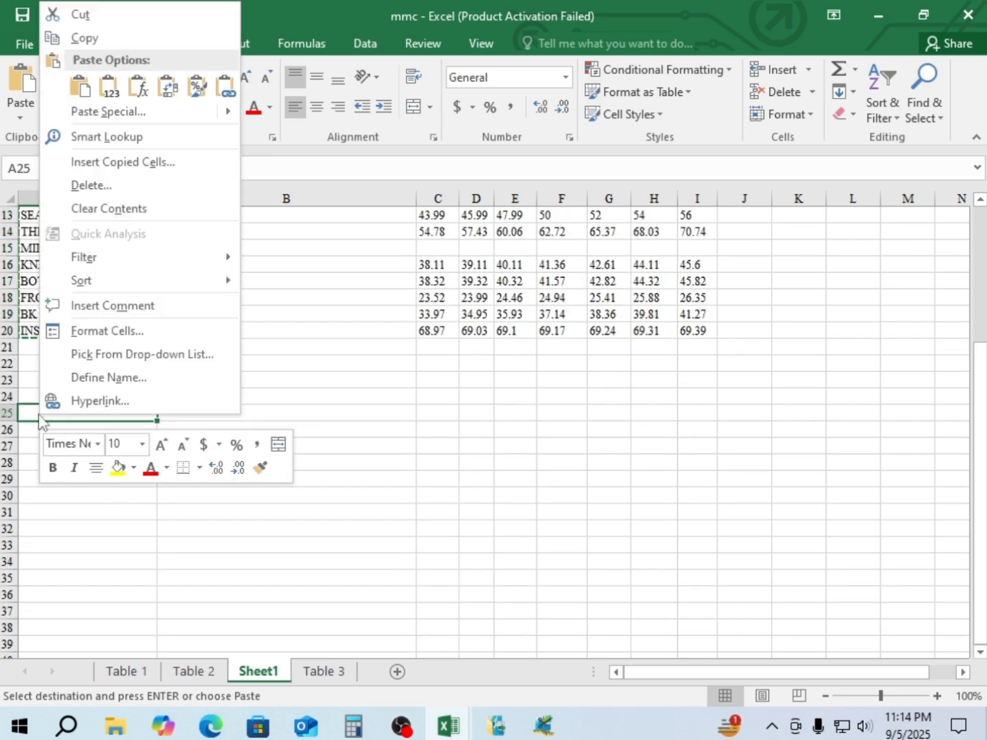
left_click(79, 87)
left_click(274, 492)
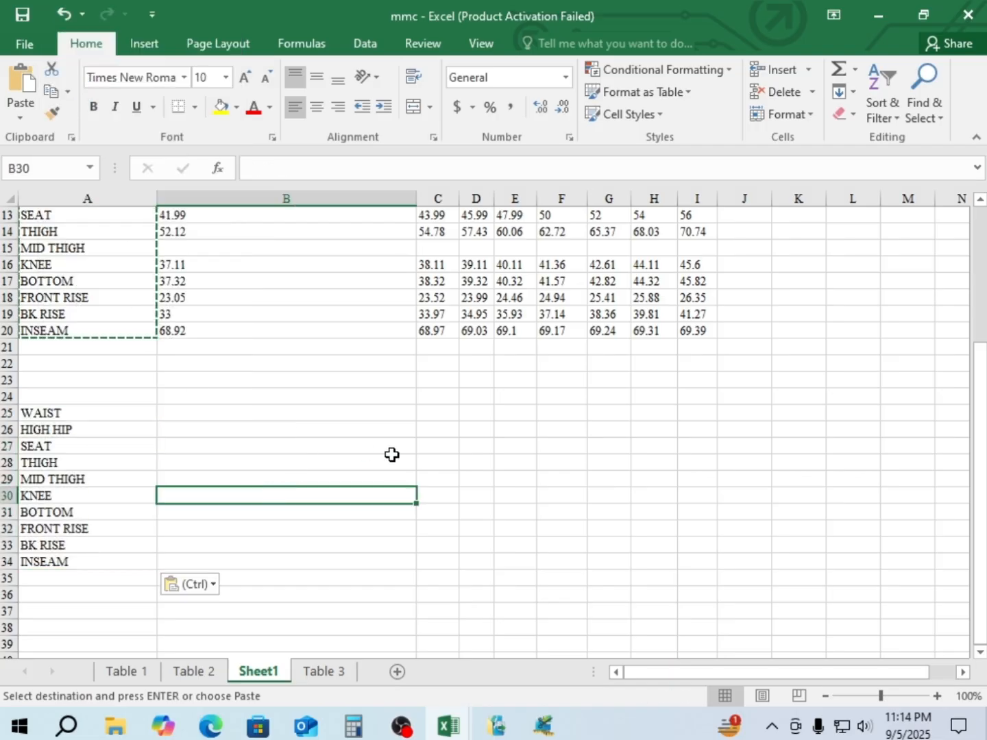
Narrow column B on Sheet1 so the size 32 values sit close to the other size columns
scroll(335, 432, "up", 4)
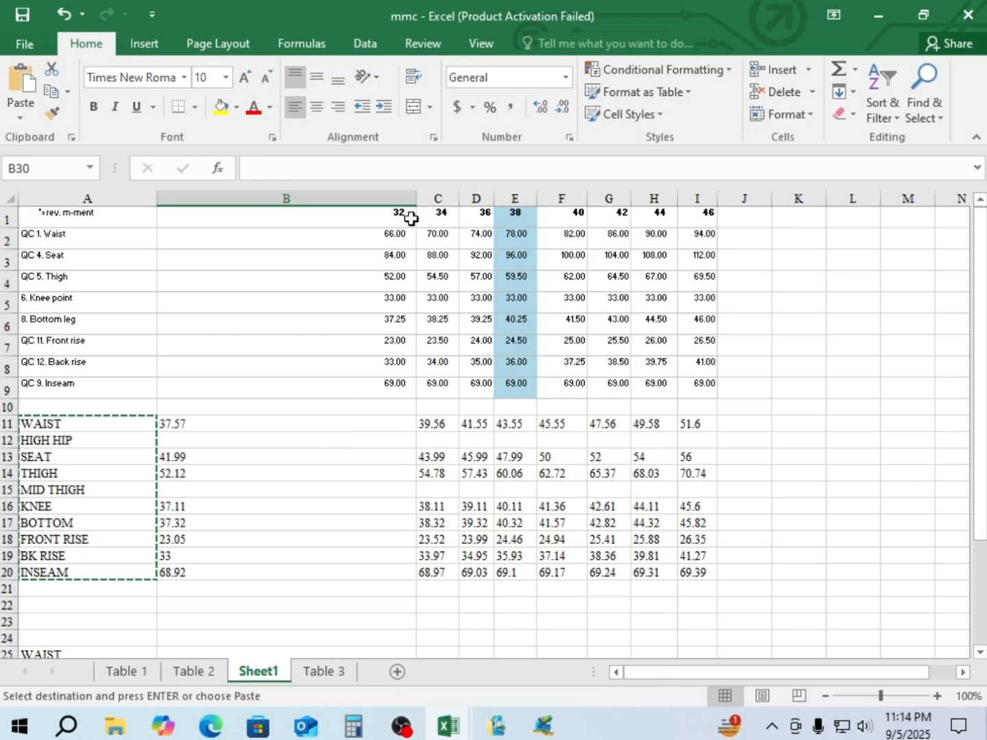
left_click_drag(414, 199, 228, 225)
scroll(226, 596, "down", 3)
scroll(240, 573, "up", 3)
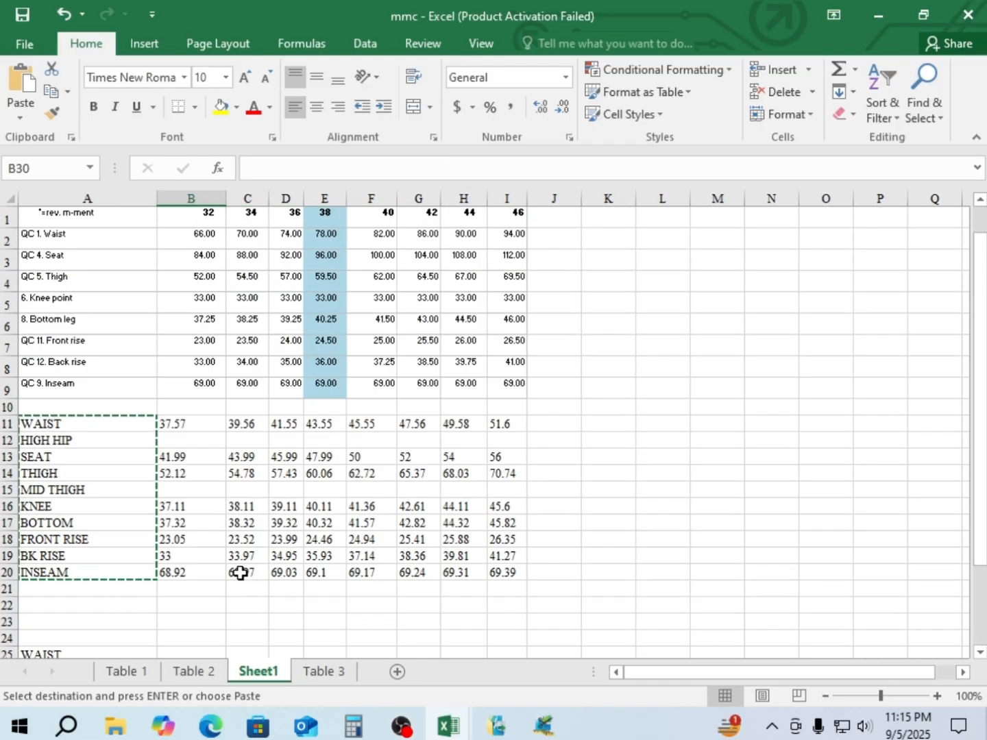
scroll(237, 574, "down", 2)
left_click(190, 545)
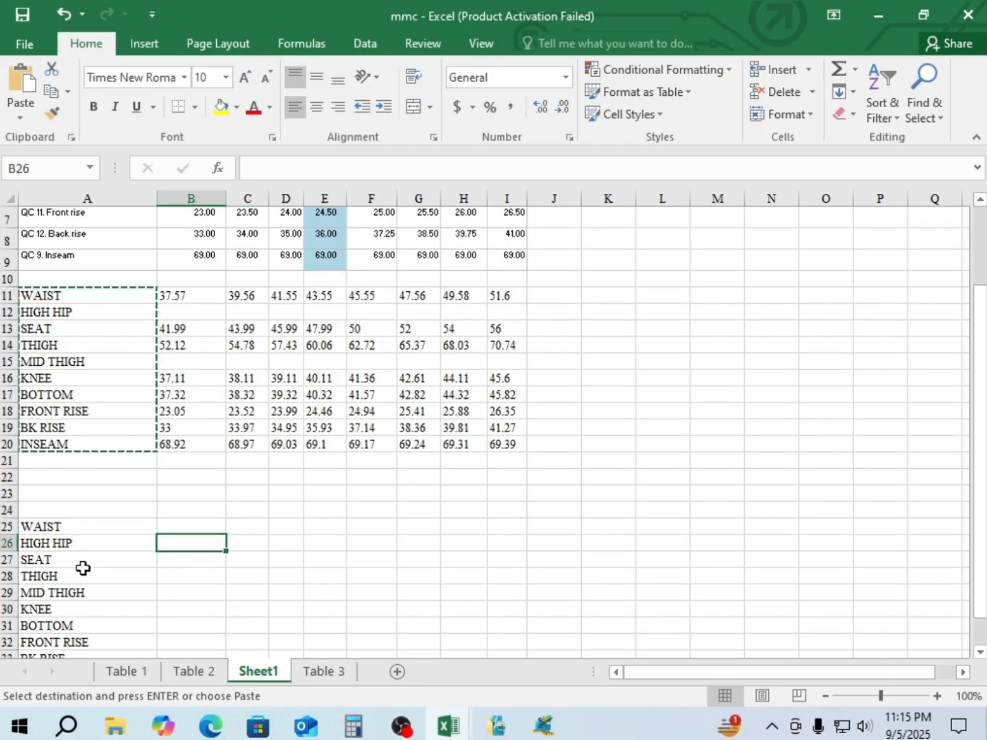
Apply All Borders to the comparison table range A25:Q34
scroll(84, 568, "down", 2)
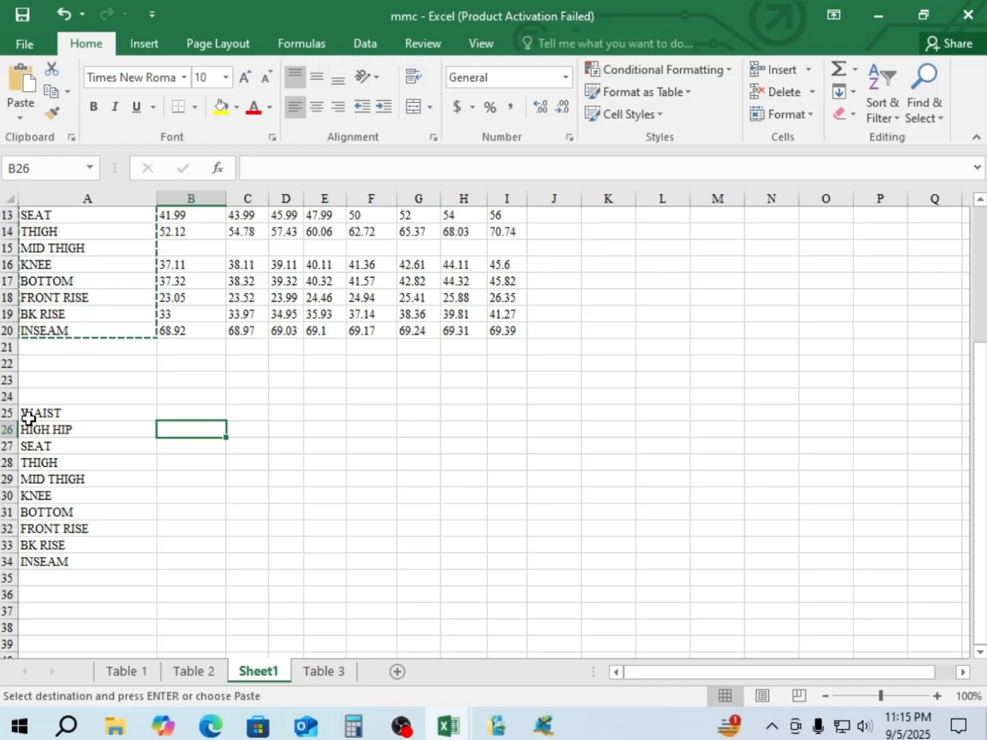
left_click_drag(27, 417, 925, 564)
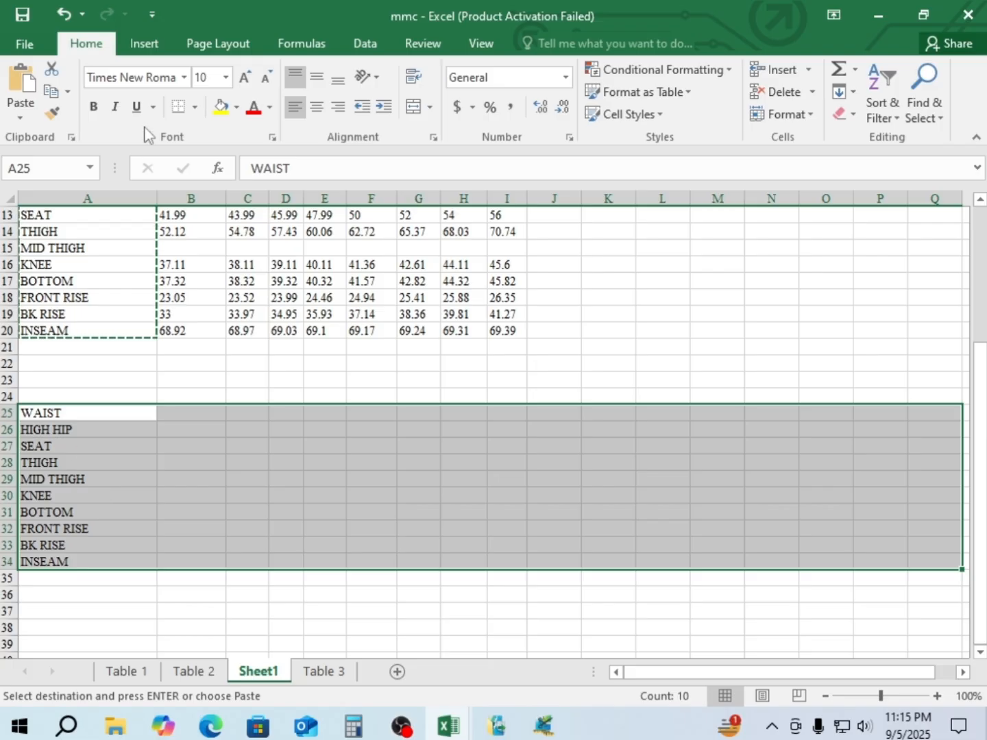
left_click(196, 109)
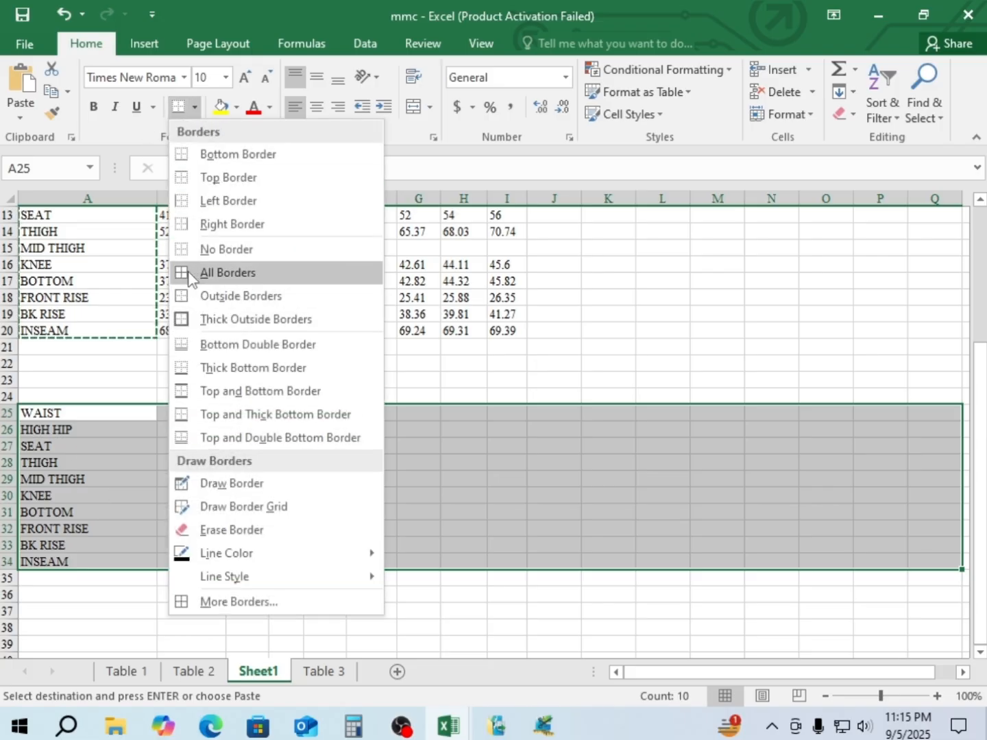
left_click(205, 272)
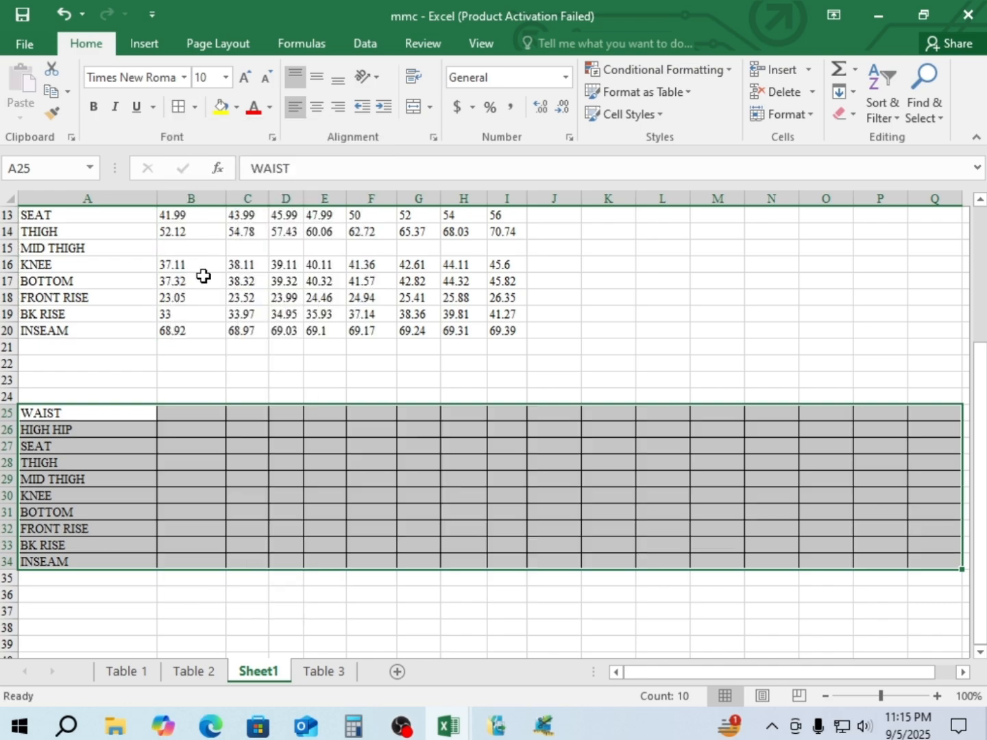
left_click(497, 519)
scroll(293, 503, "up", 2)
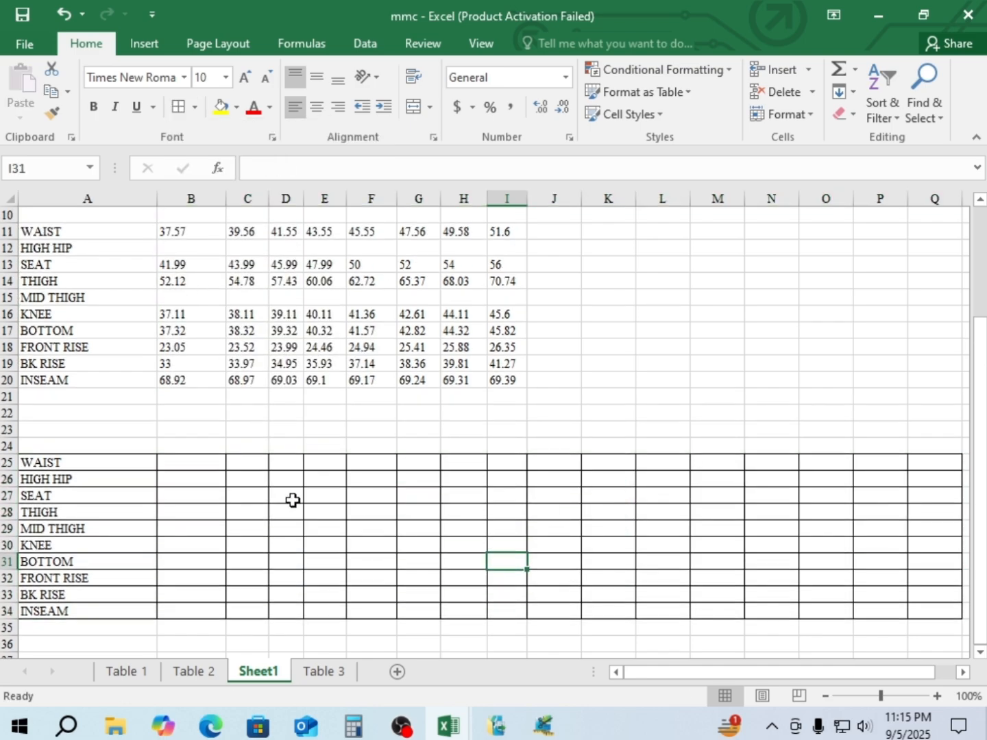
Cut the size 32 specification column B1:B9, including its header, and paste it into the comparison table from cell B25
scroll(234, 377, "up", 2)
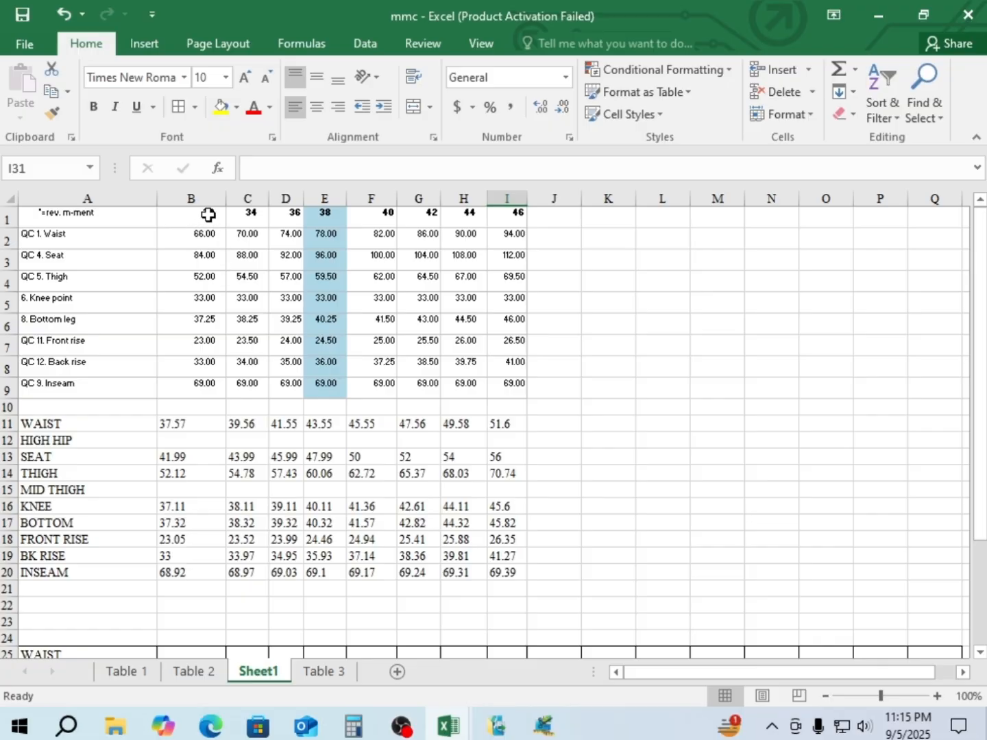
left_click_drag(208, 216, 203, 388)
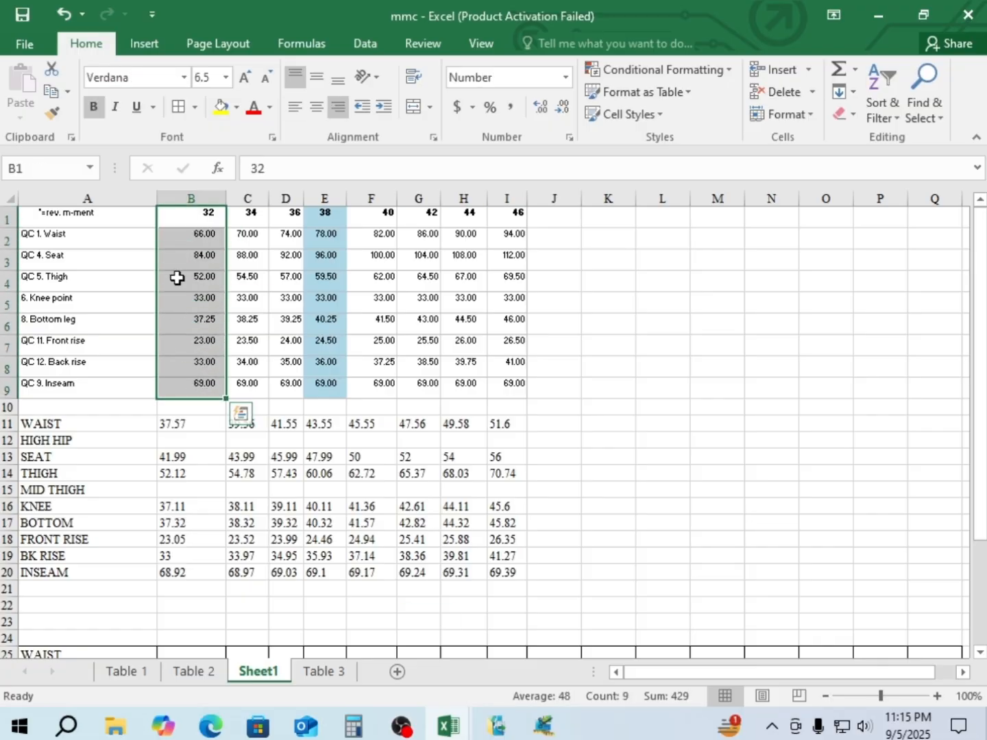
right_click(203, 216)
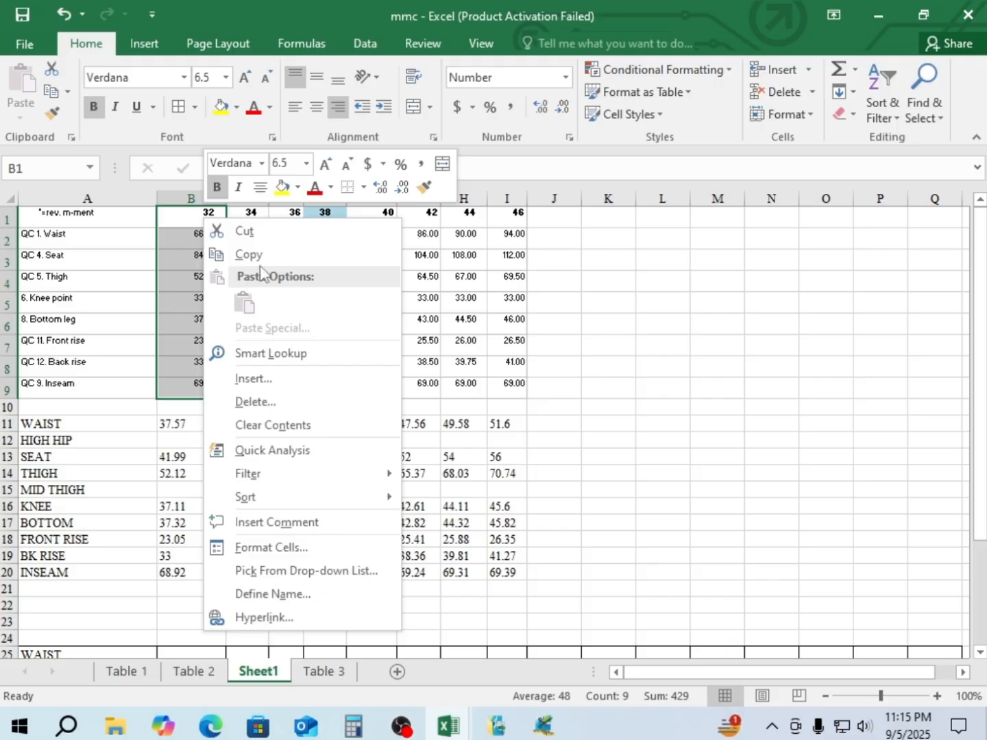
left_click(258, 234)
scroll(248, 462, "down", 3)
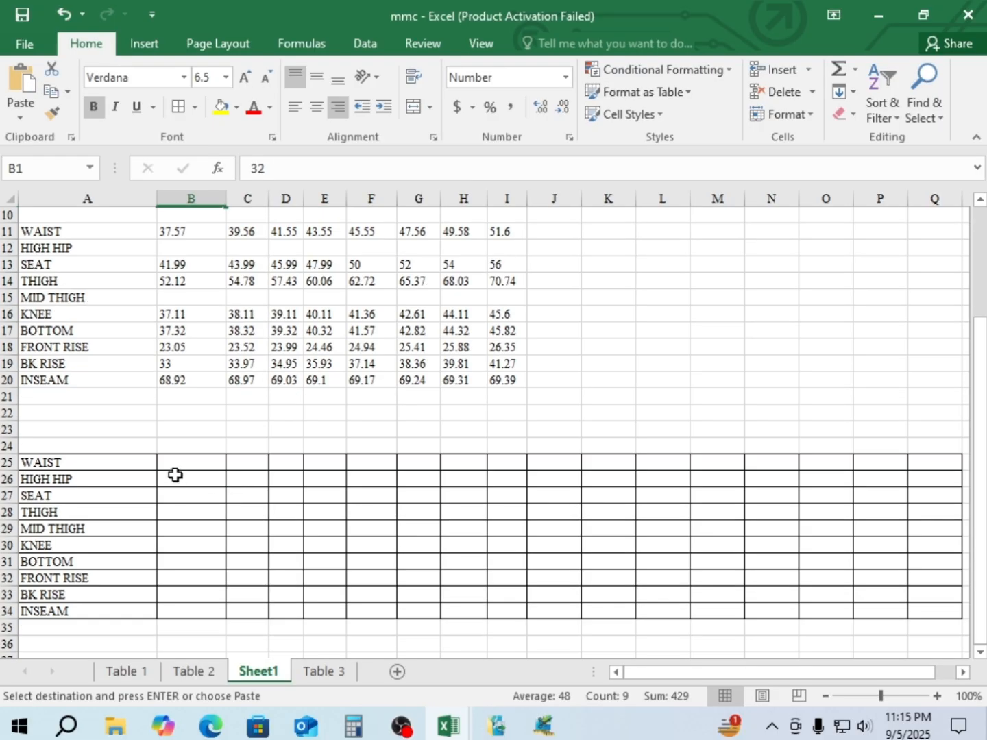
left_click(194, 463)
right_click(195, 462)
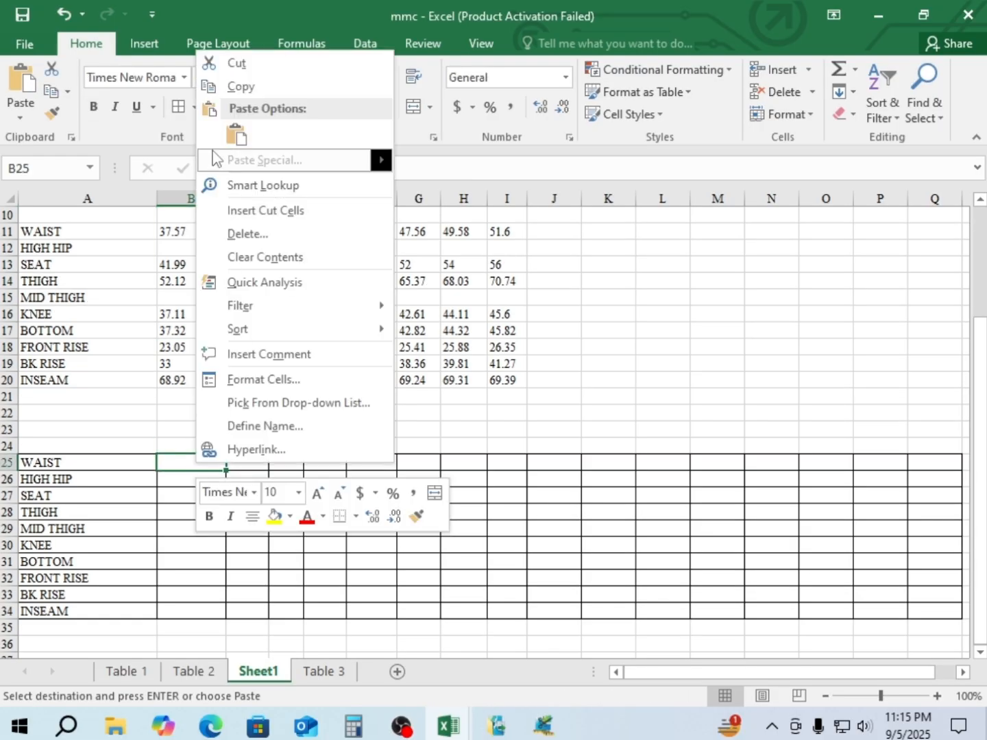
key("Escape")
key("ctrl+v")
scroll(164, 370, "up", 2)
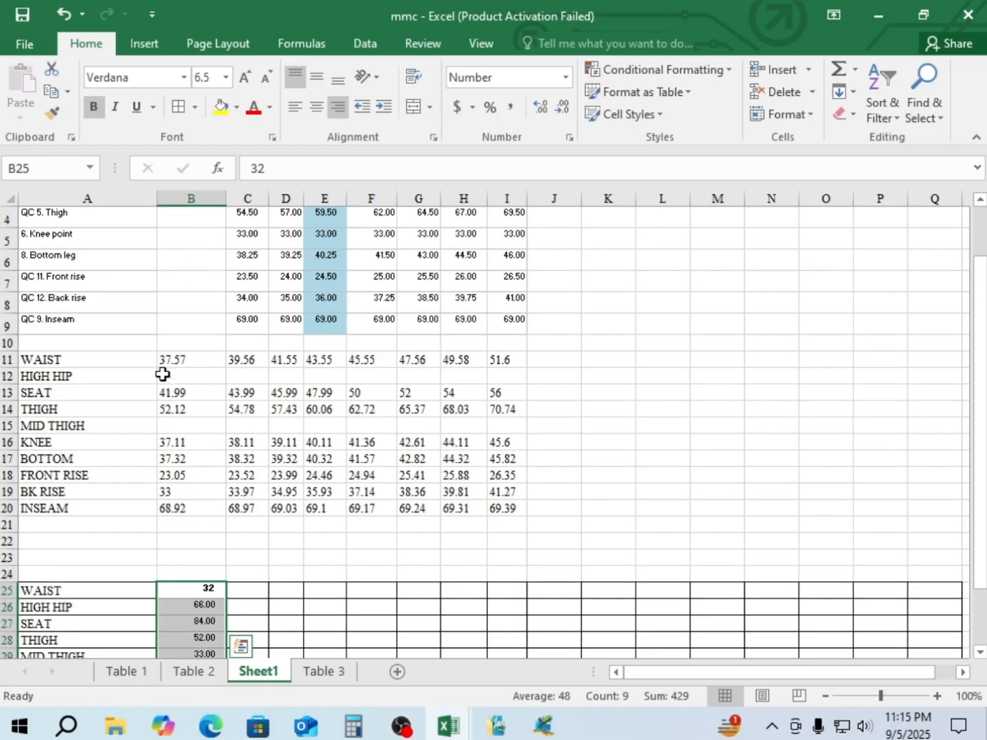
Delete the empty MID THIGH row 15 from the pattern measurements
scroll(168, 382, "down", 2)
left_click_drag(176, 234, 167, 356)
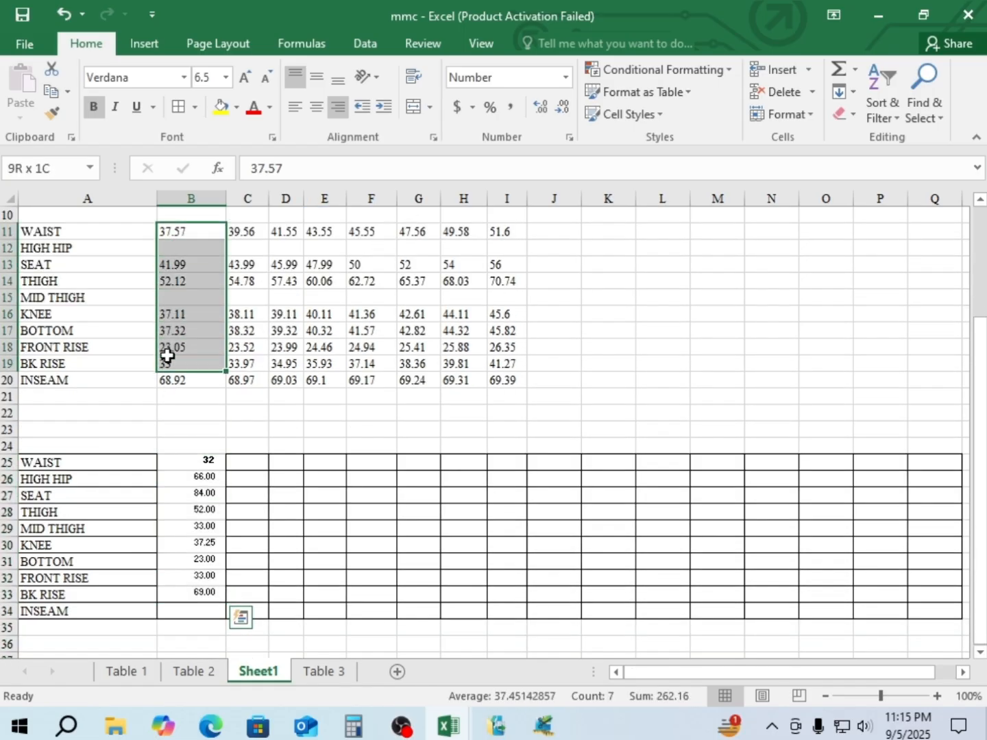
left_click(608, 345)
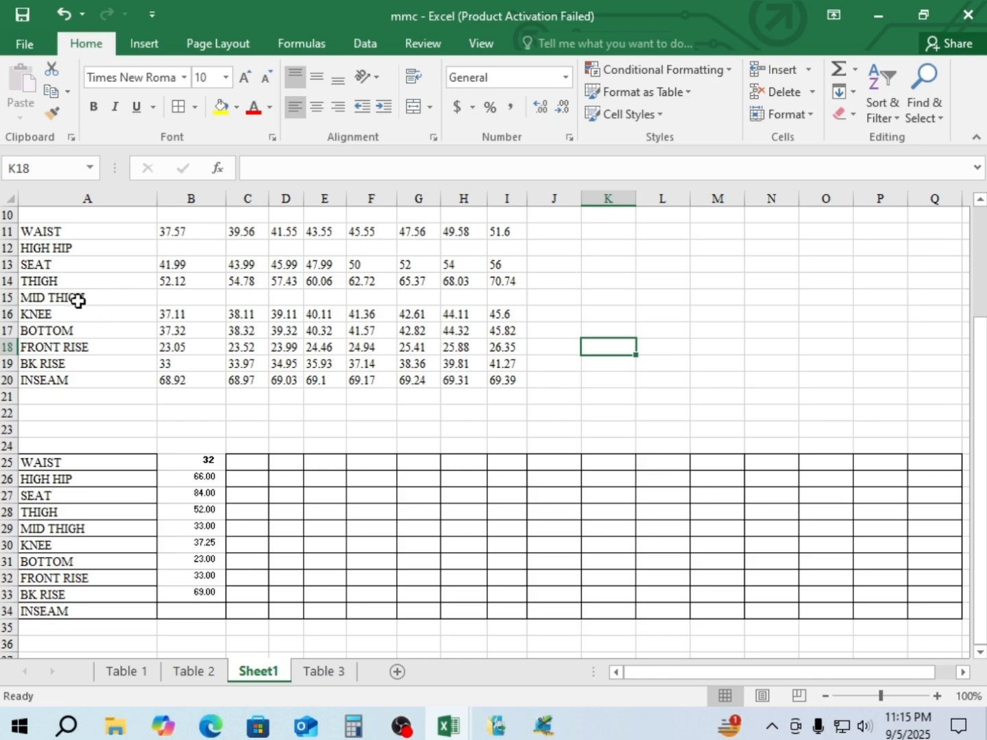
right_click(8, 298)
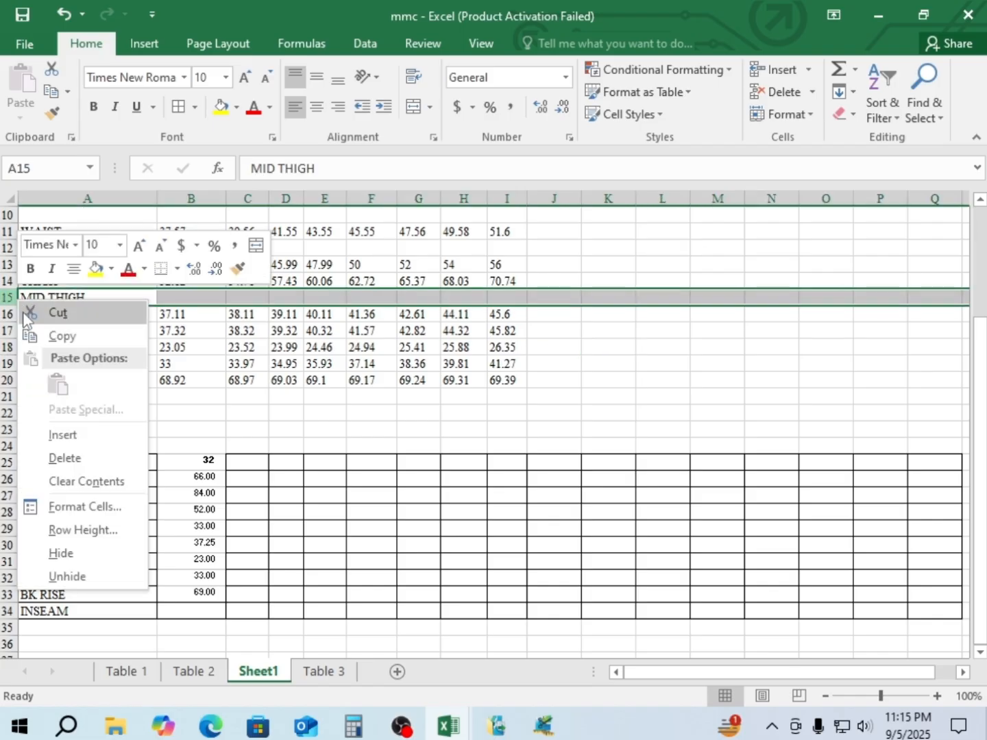
left_click(62, 459)
scroll(147, 377, "up", 2)
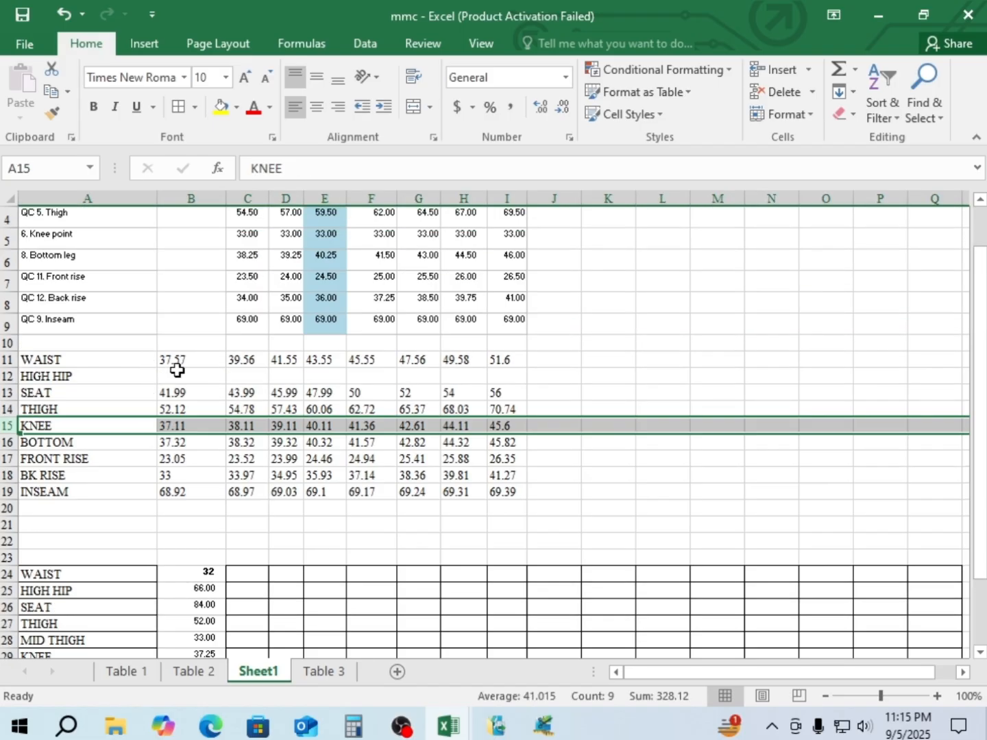
Delete the empty HIGH HIP row 12 from the pattern measurements
left_click(418, 360)
right_click(9, 376)
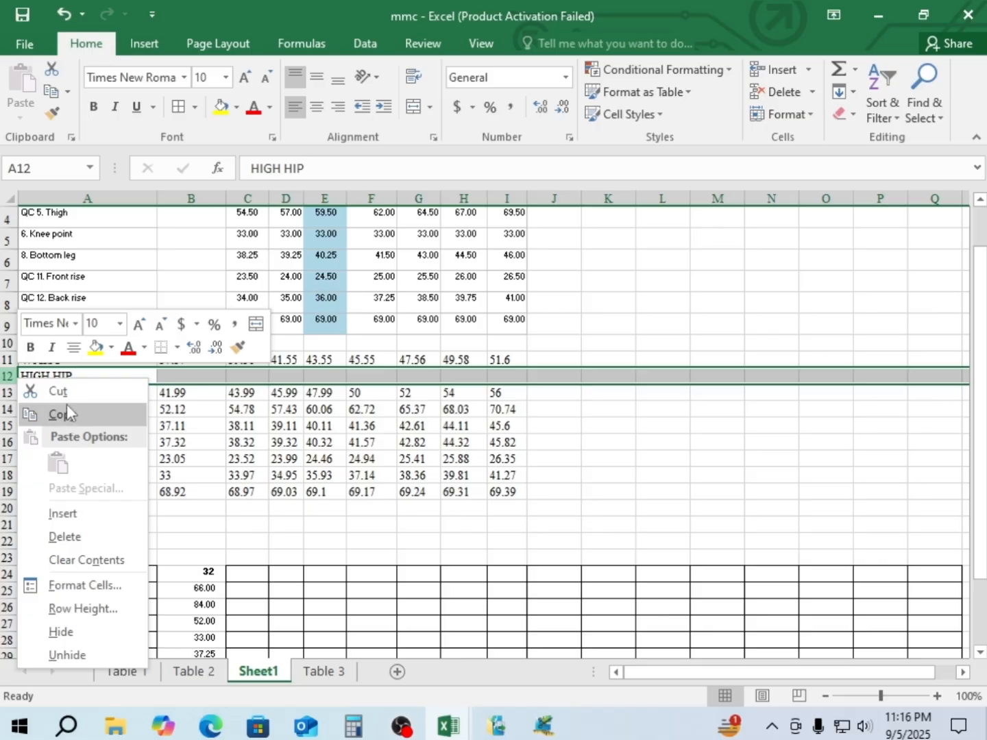
left_click(65, 539)
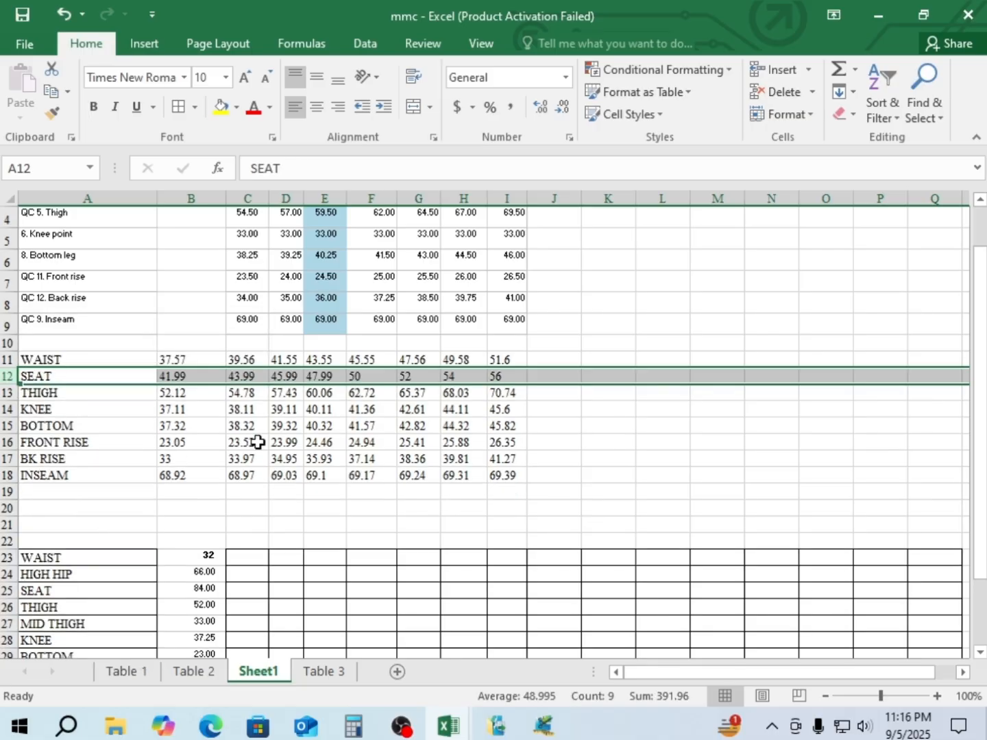
left_click(655, 440)
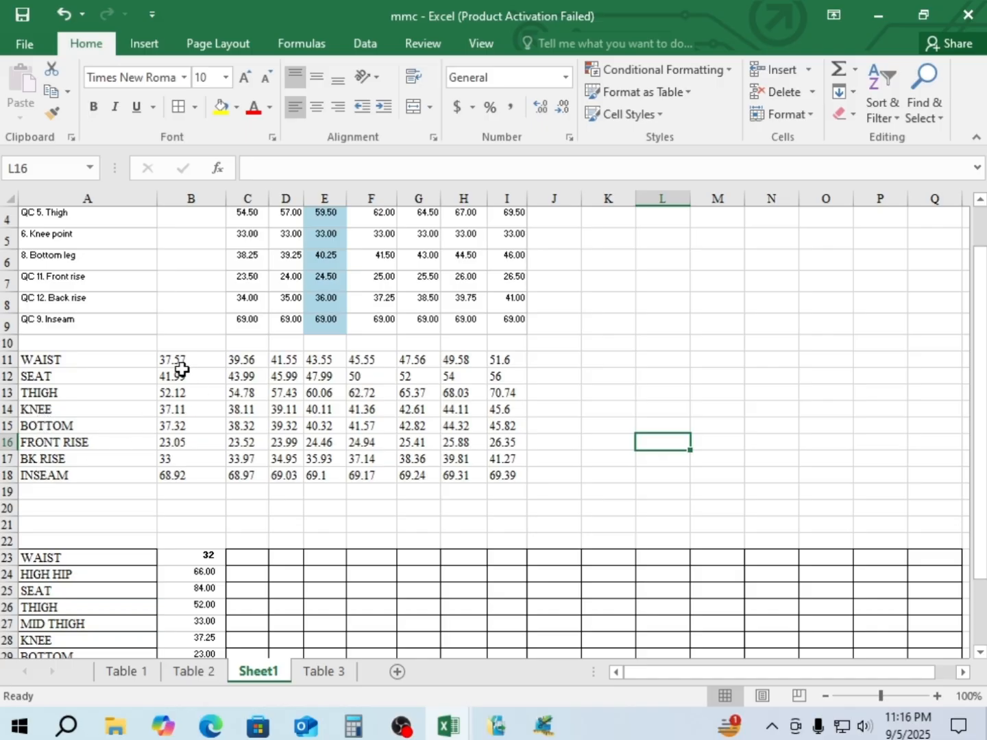
Cut the size 32 pattern measurements B11:B18 and paste them beside the specification values from cell C24
left_click_drag(176, 360, 167, 469)
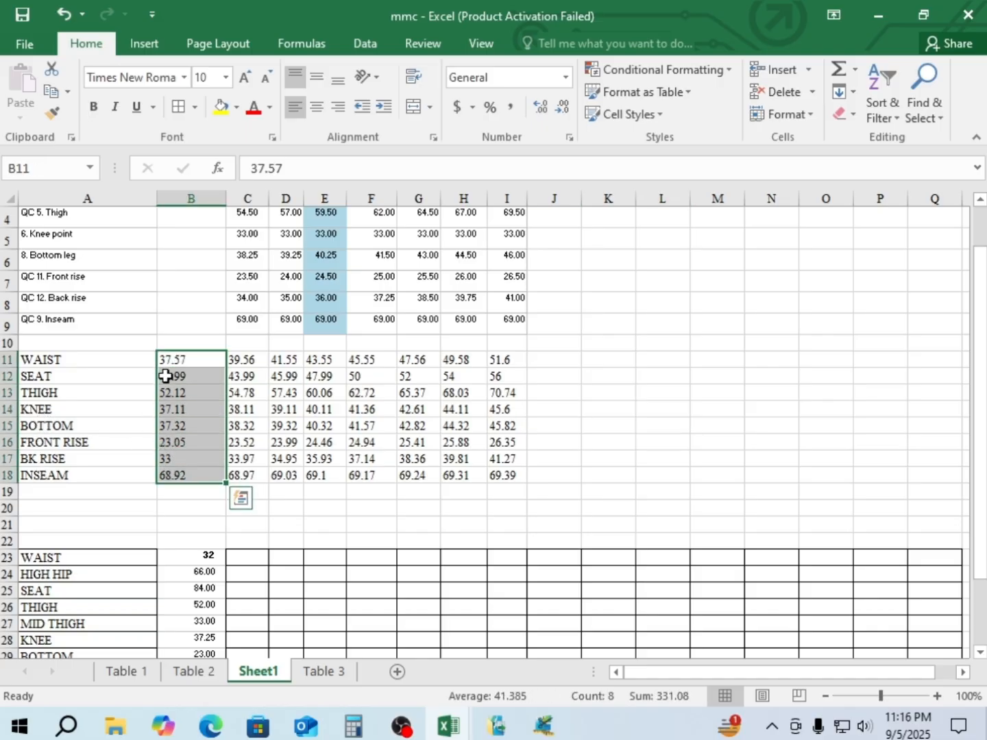
right_click(170, 361)
left_click(213, 304)
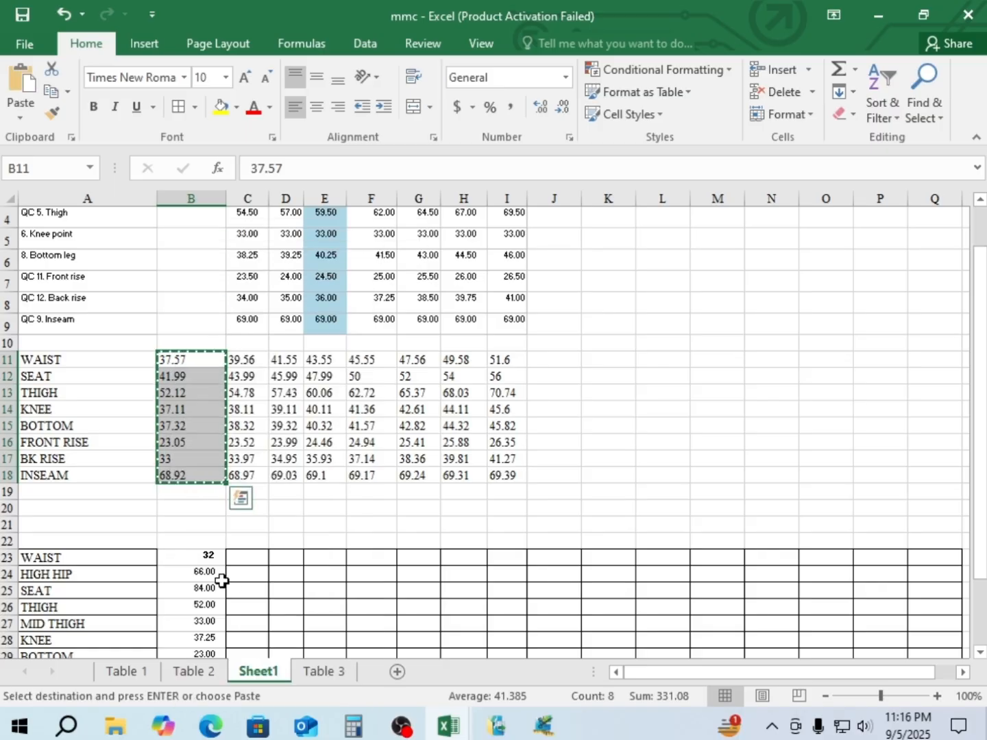
left_click(240, 560)
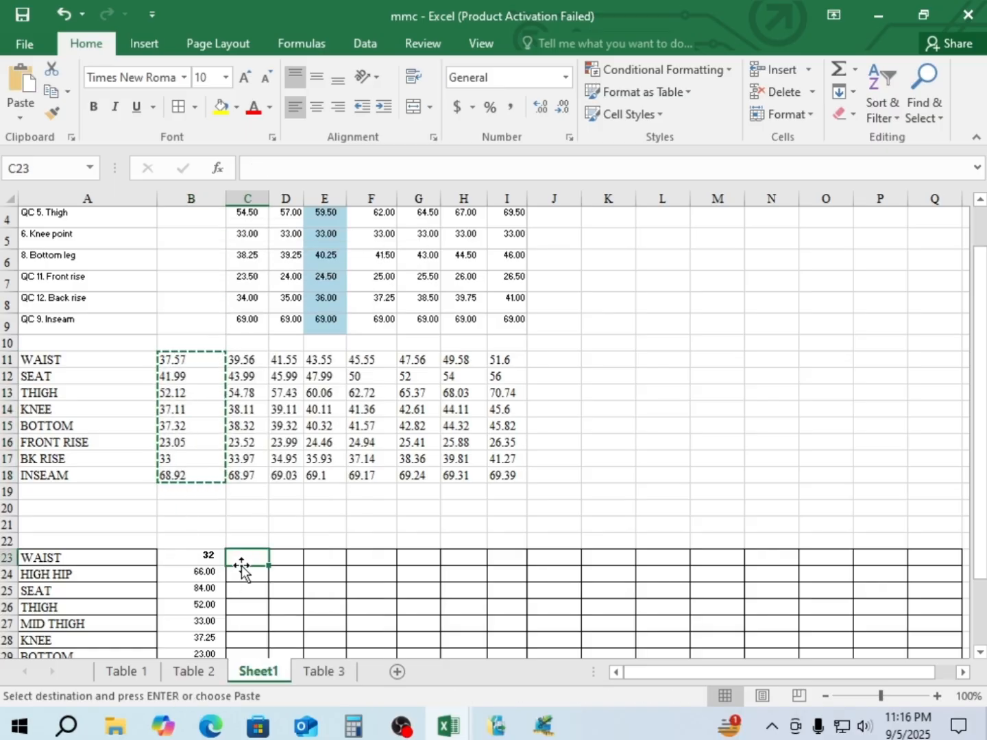
scroll(243, 566, "down", 2)
left_click(246, 445)
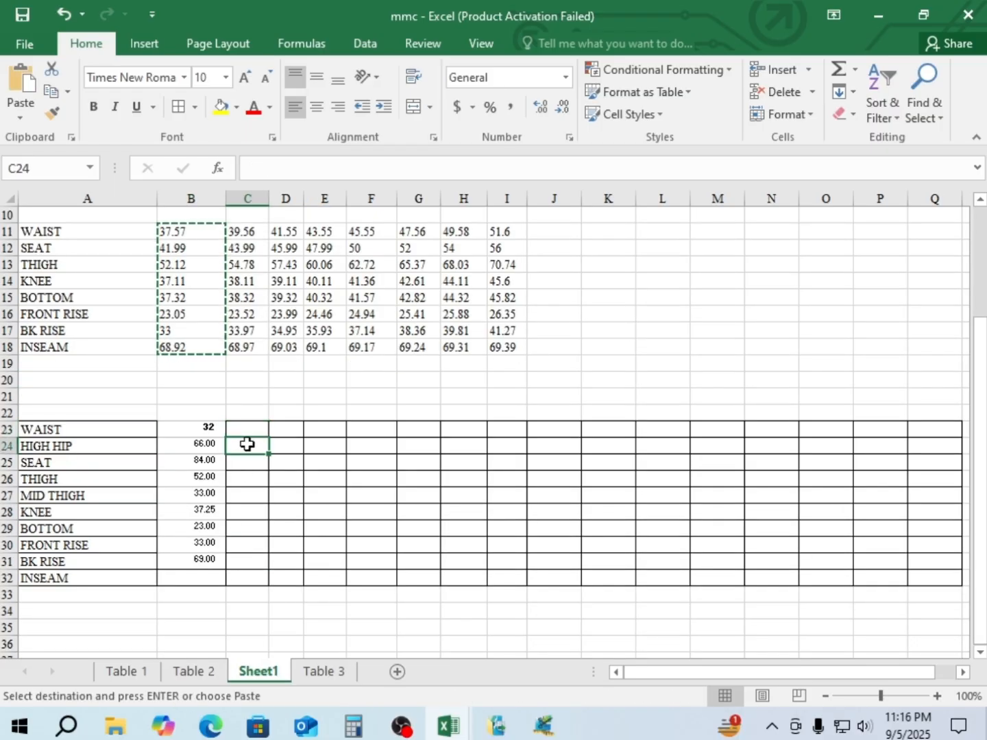
right_click(248, 445)
left_click(284, 123)
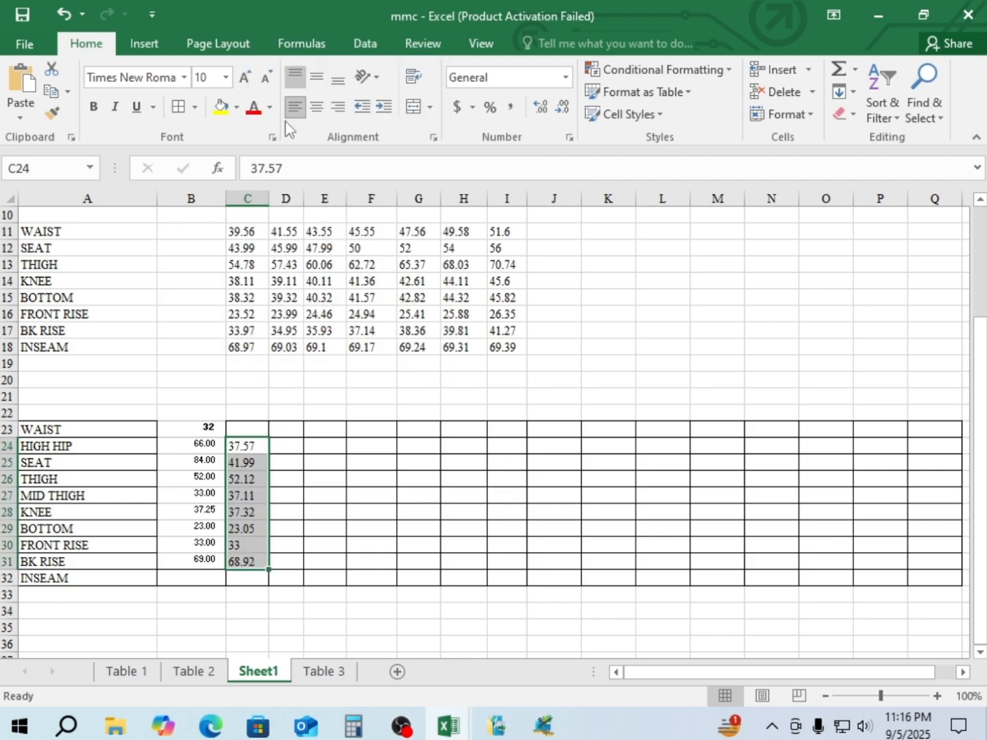
left_click(317, 530)
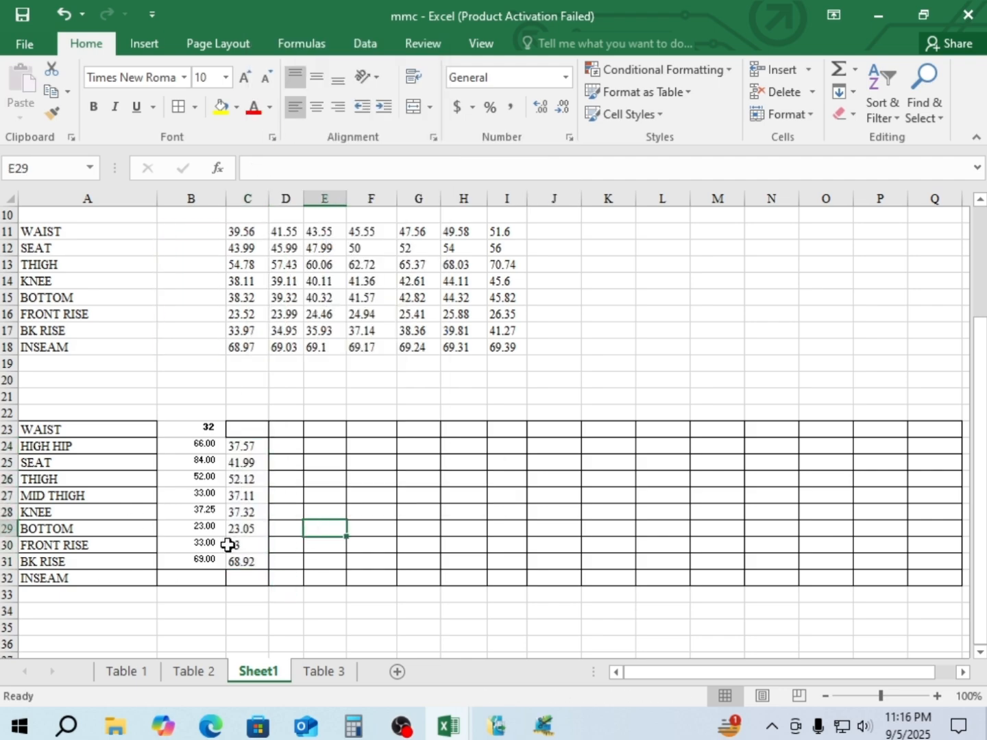
left_click(243, 448)
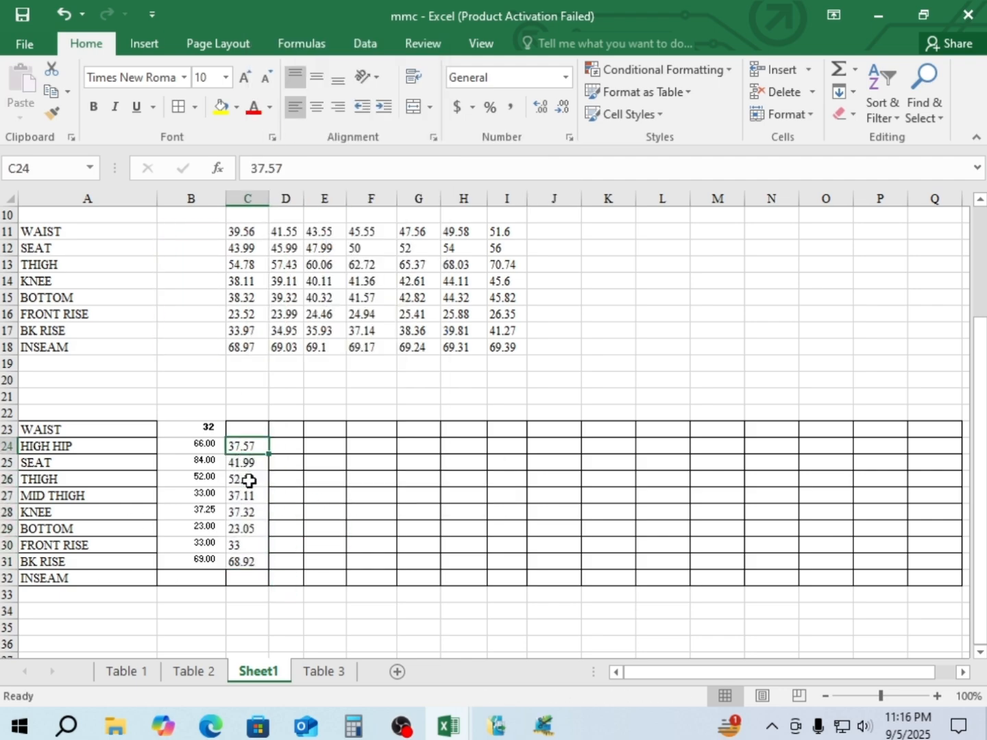
Review the comparison table's specification and pattern columns across sizes 32 to 46
scroll(307, 518, "up", 2)
scroll(305, 518, "down", 1)
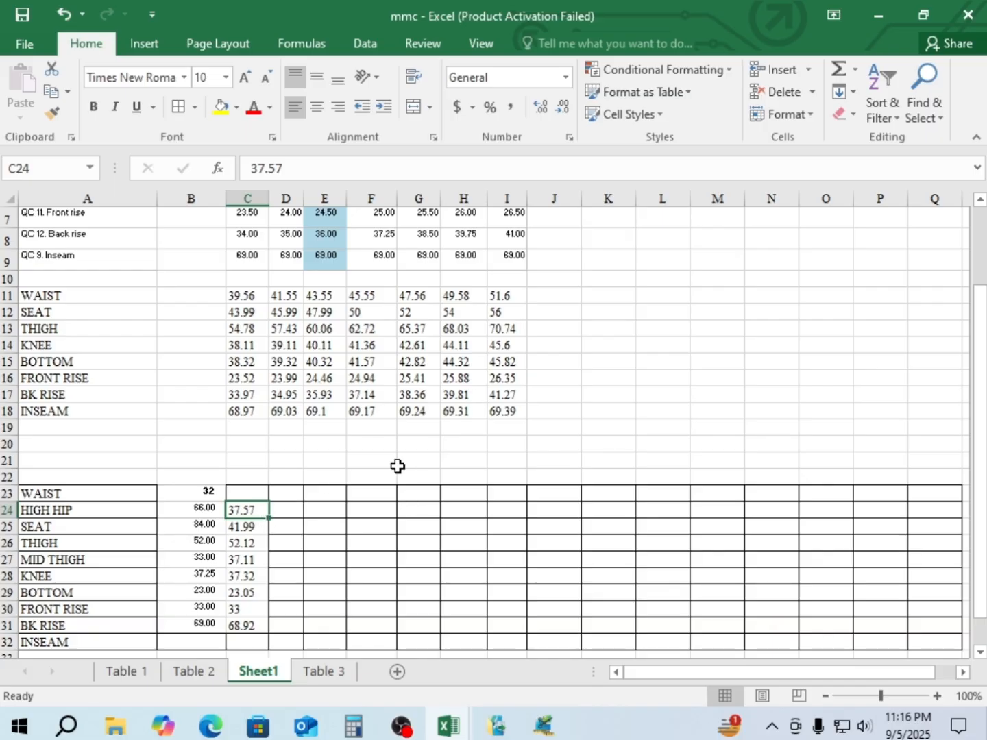
scroll(311, 397, "up", 2)
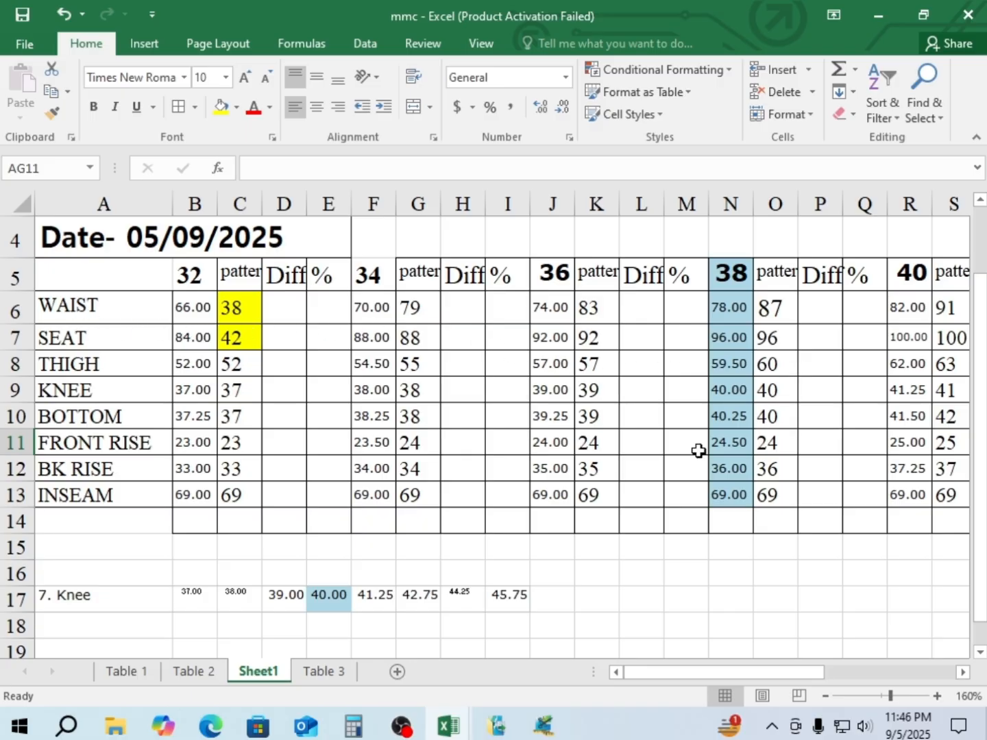
left_click_drag(740, 670, 862, 671)
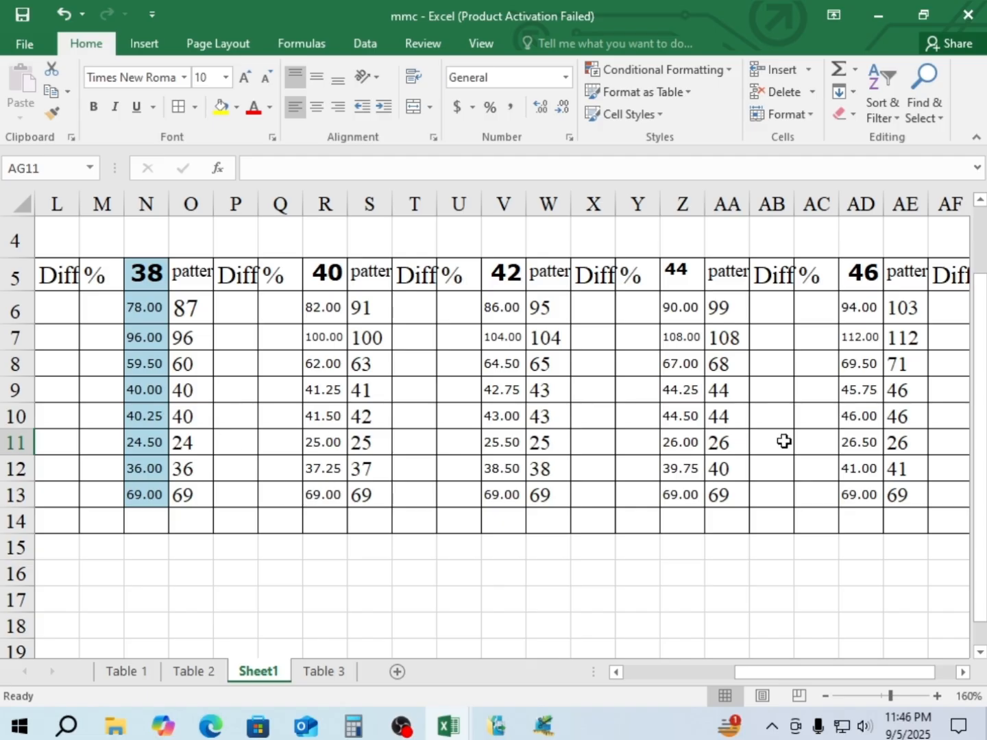
left_click_drag(766, 671, 639, 672)
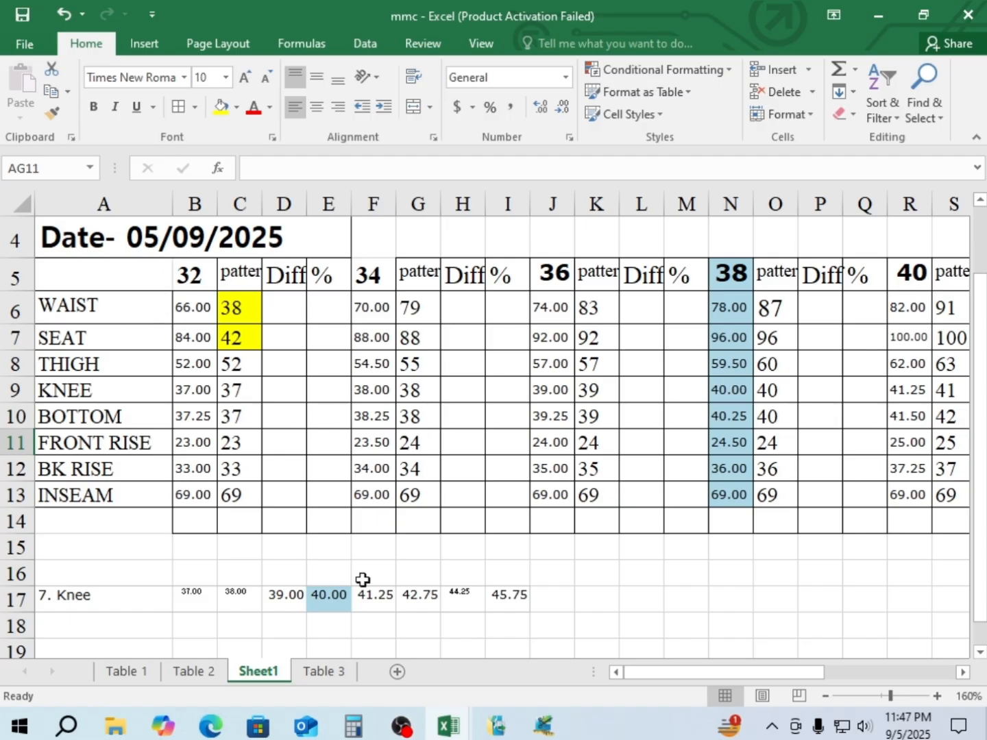
Switch to Pattern Design and examine the waist and seat measurements on the back piece 27608-140 and front piece 27608-150
left_click(543, 726)
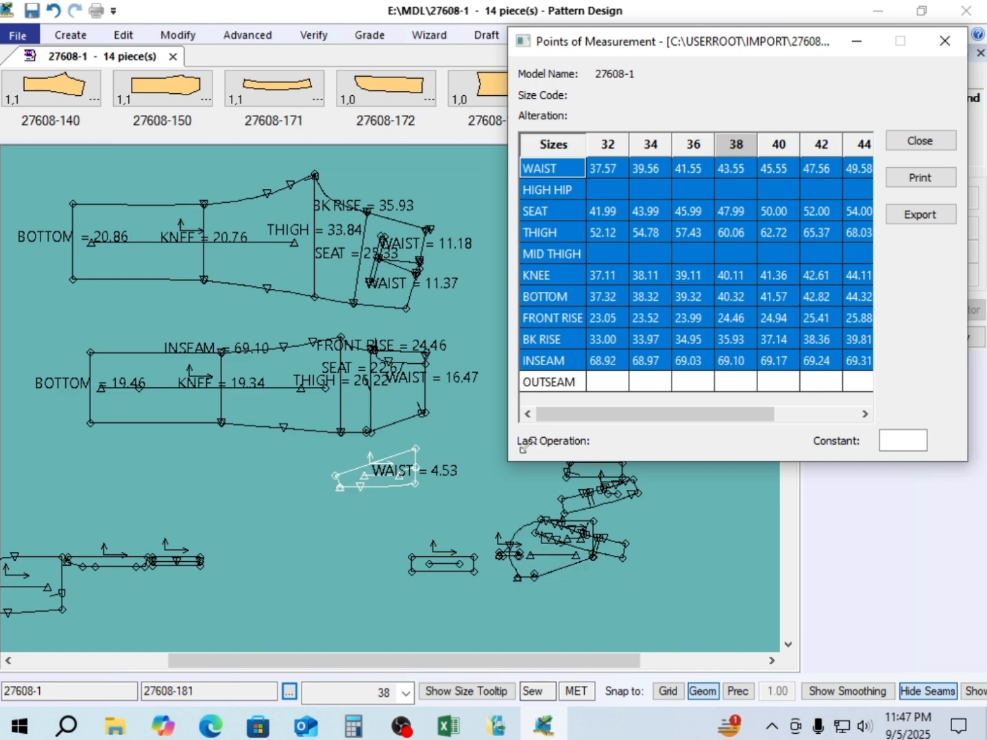
left_click(330, 313)
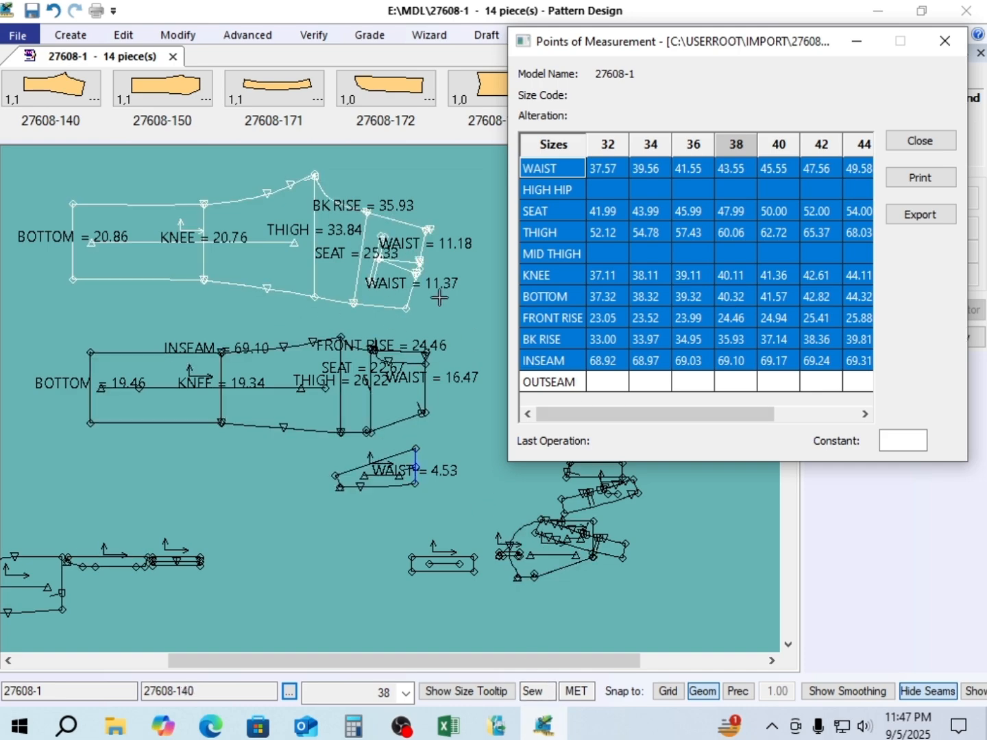
left_click(432, 349)
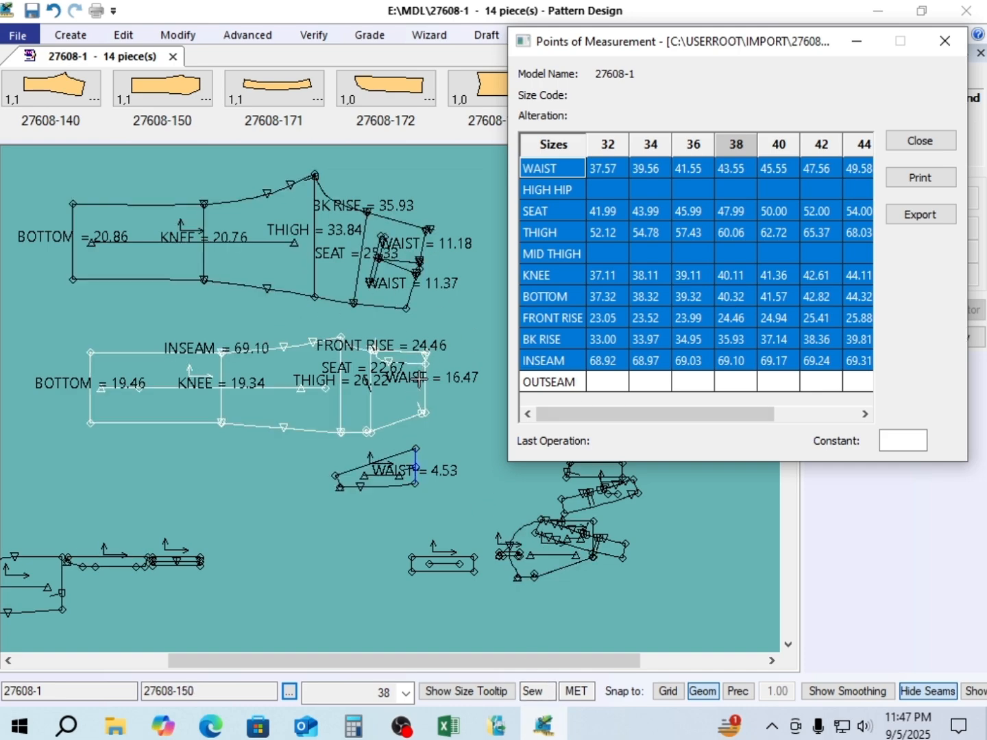
left_click(396, 323)
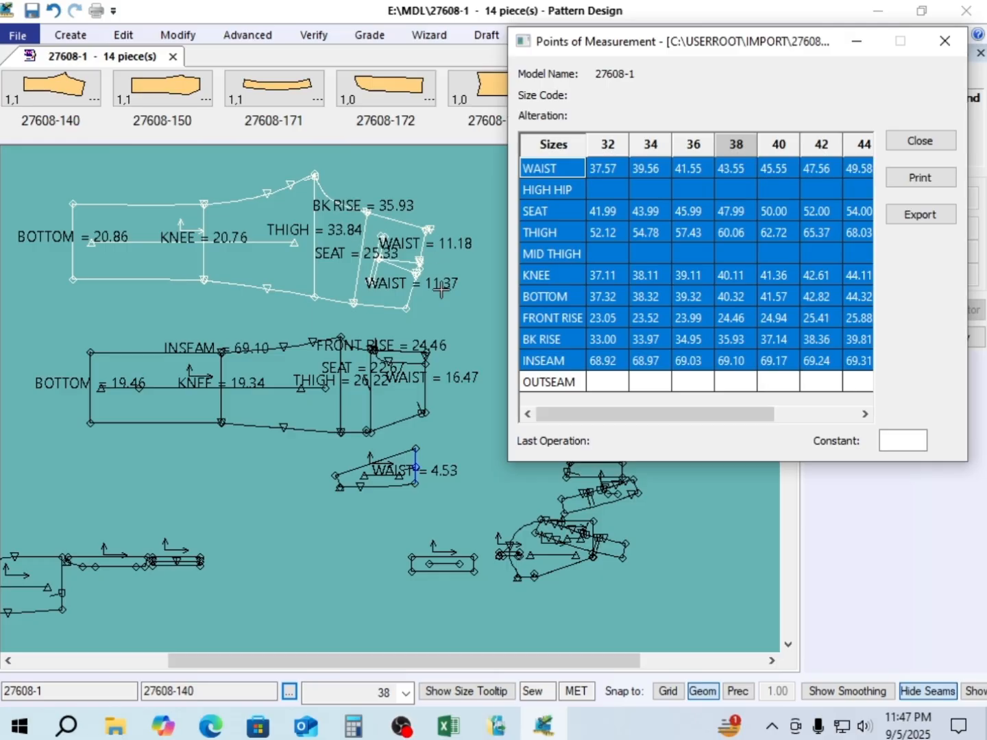
left_click(443, 406)
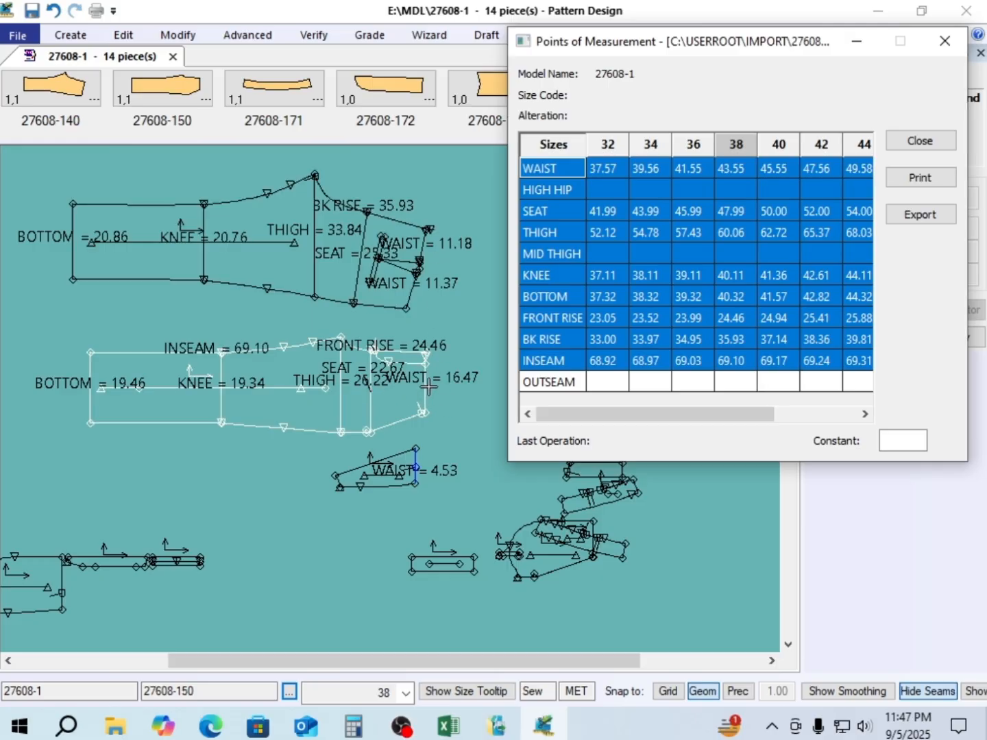
left_click(408, 262)
left_click(426, 376)
left_click(380, 254)
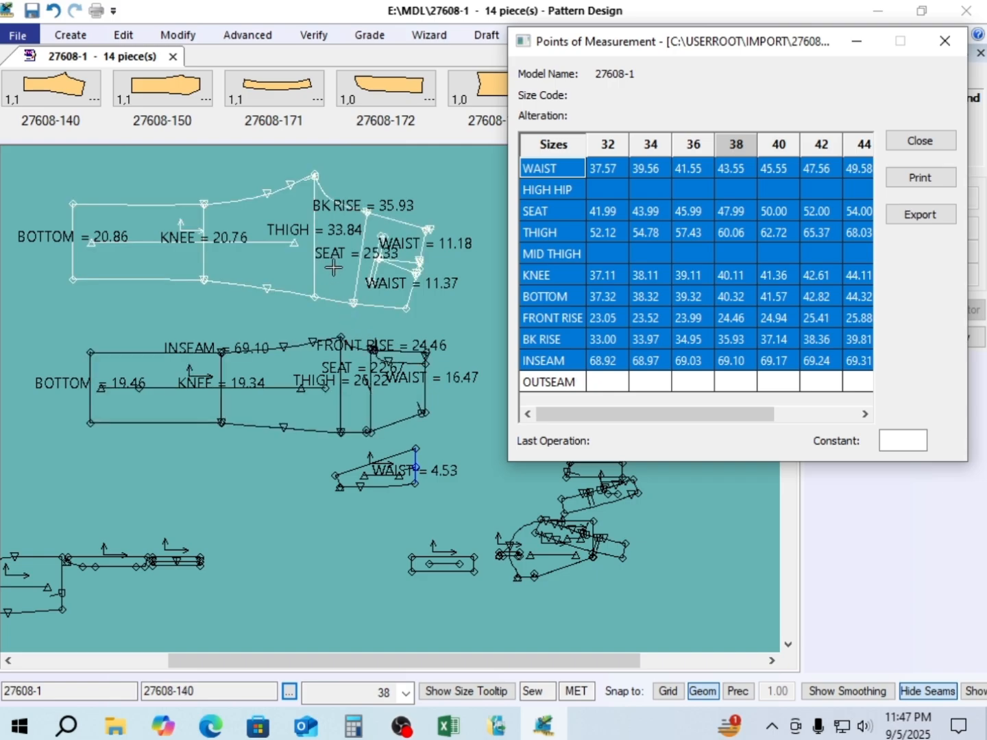
Return to the mmc workbook and double the size 32 waist pattern value in C6 with the formula =37.57*2
mouse_move(449, 726)
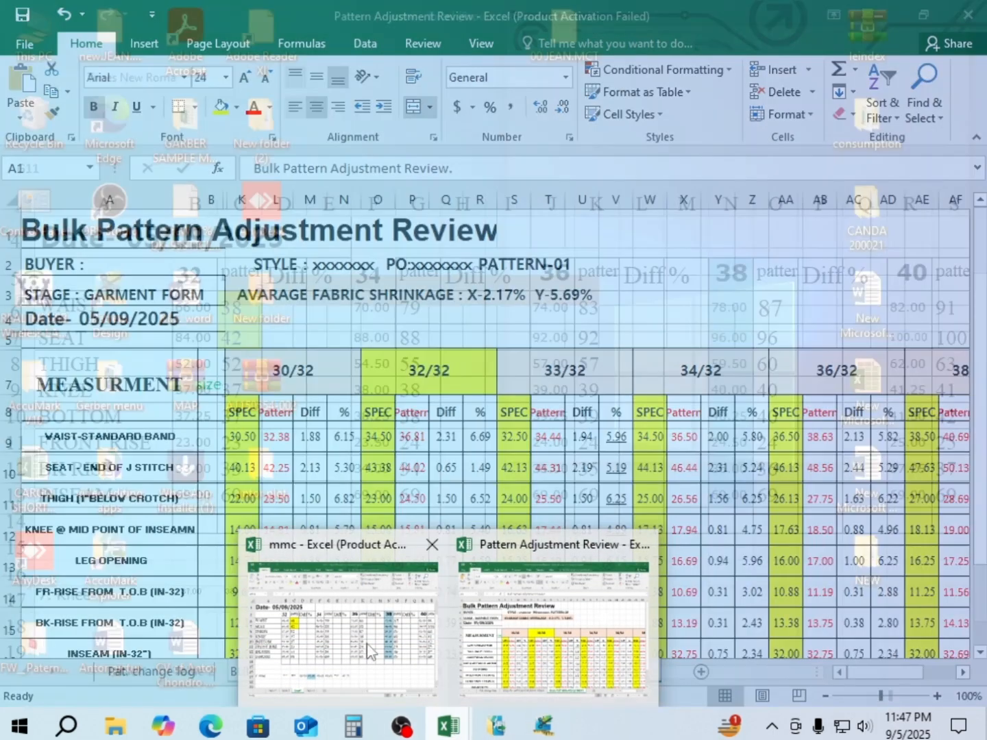
left_click(368, 648)
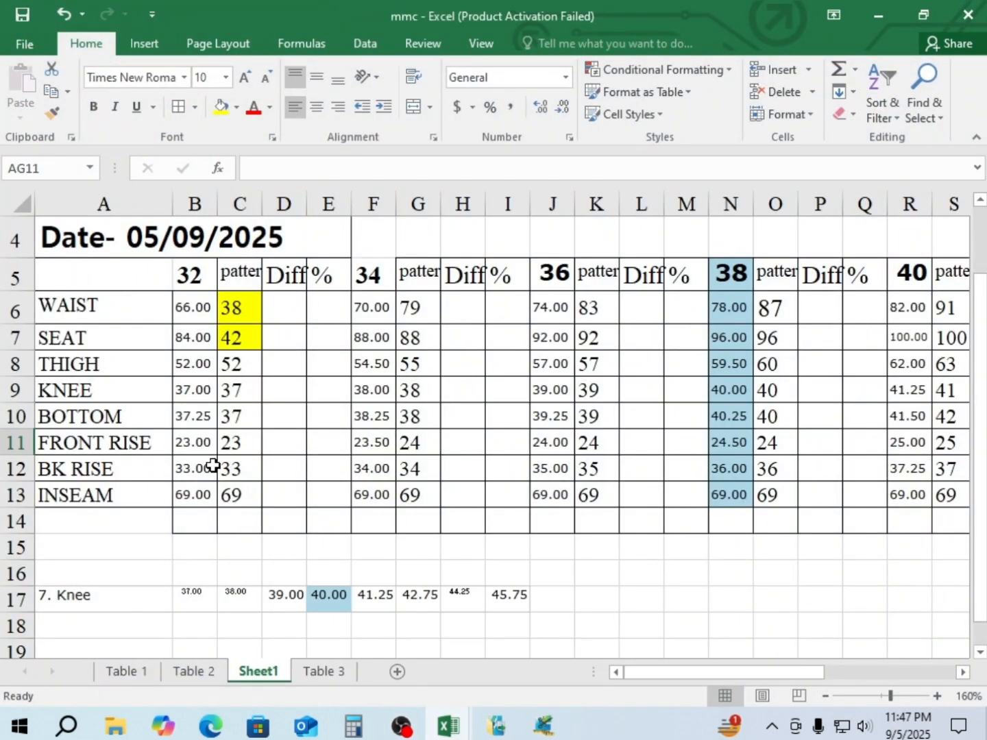
left_click(235, 311)
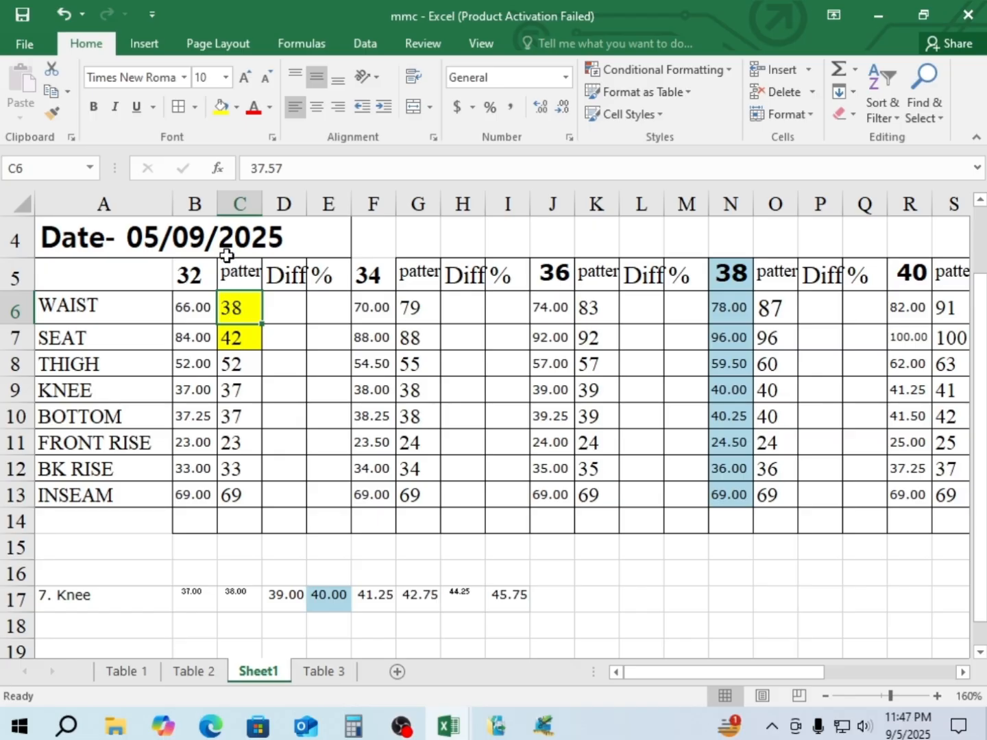
left_click(254, 168)
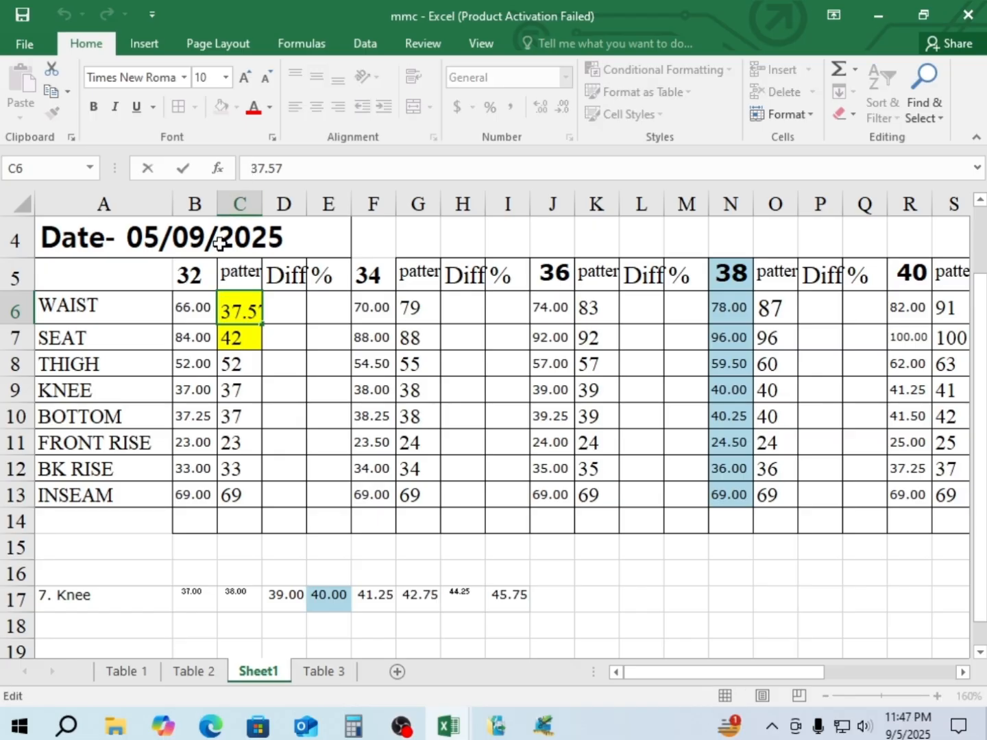
type("=")
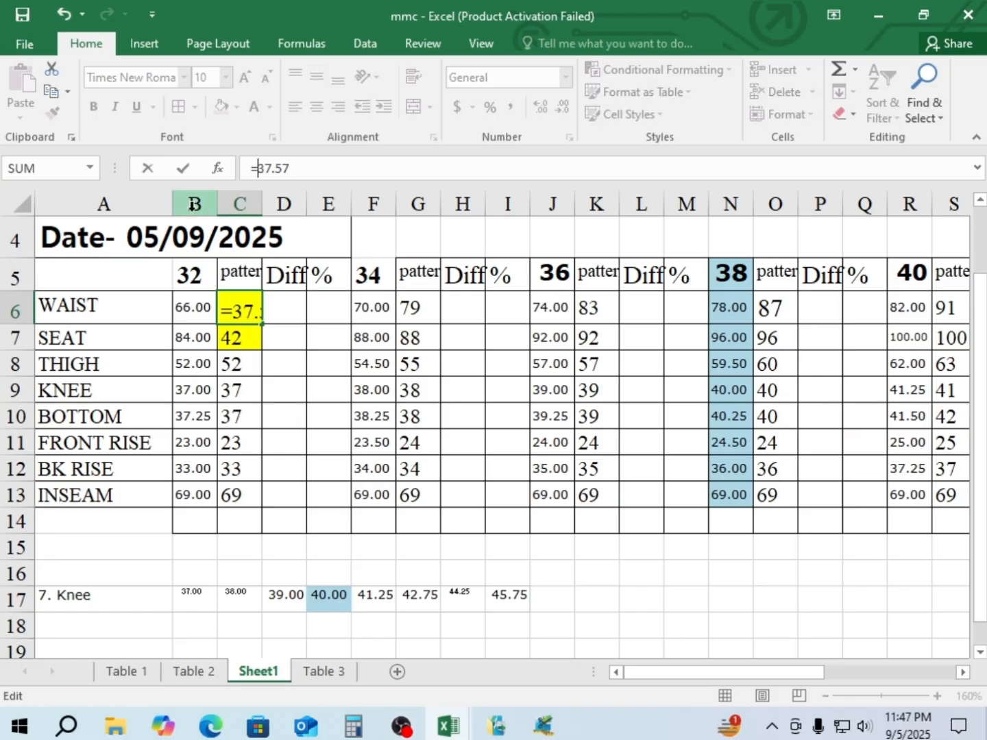
left_click(298, 170)
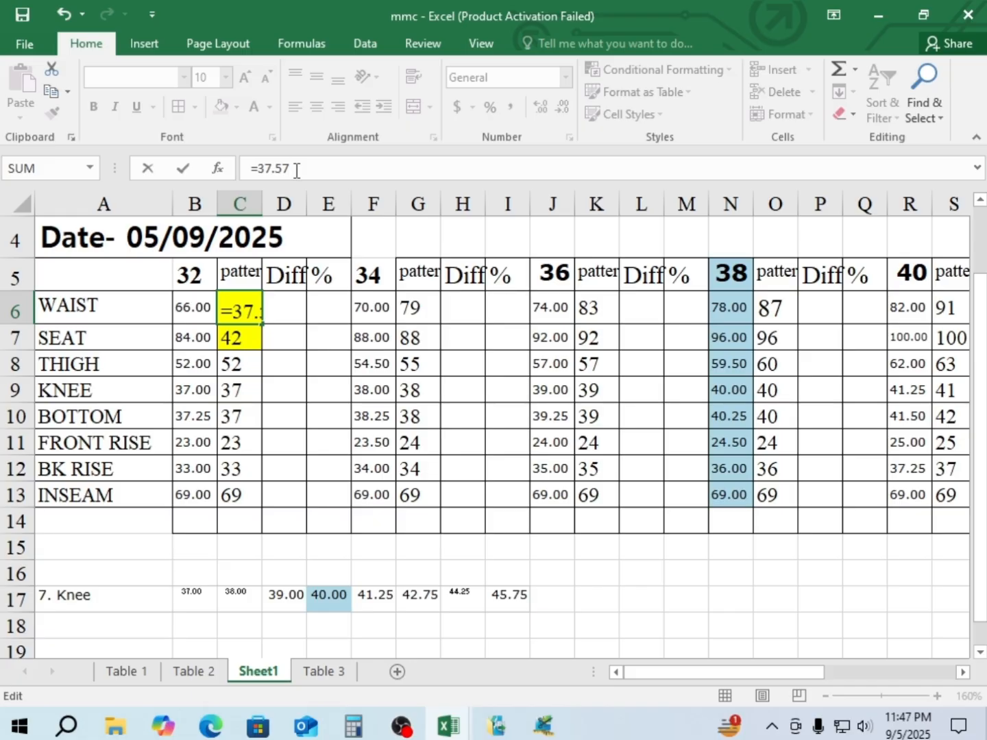
type("*2")
left_click(298, 358)
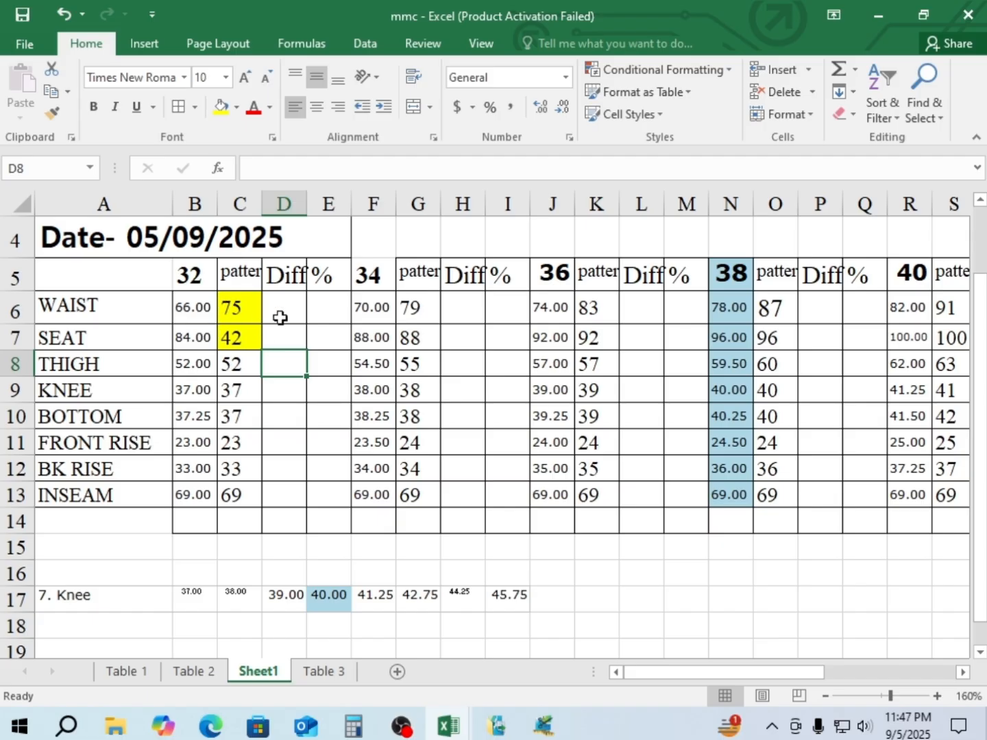
Double the size 32 seat pattern value in C7 with the formula =41.99*2
left_click(234, 337)
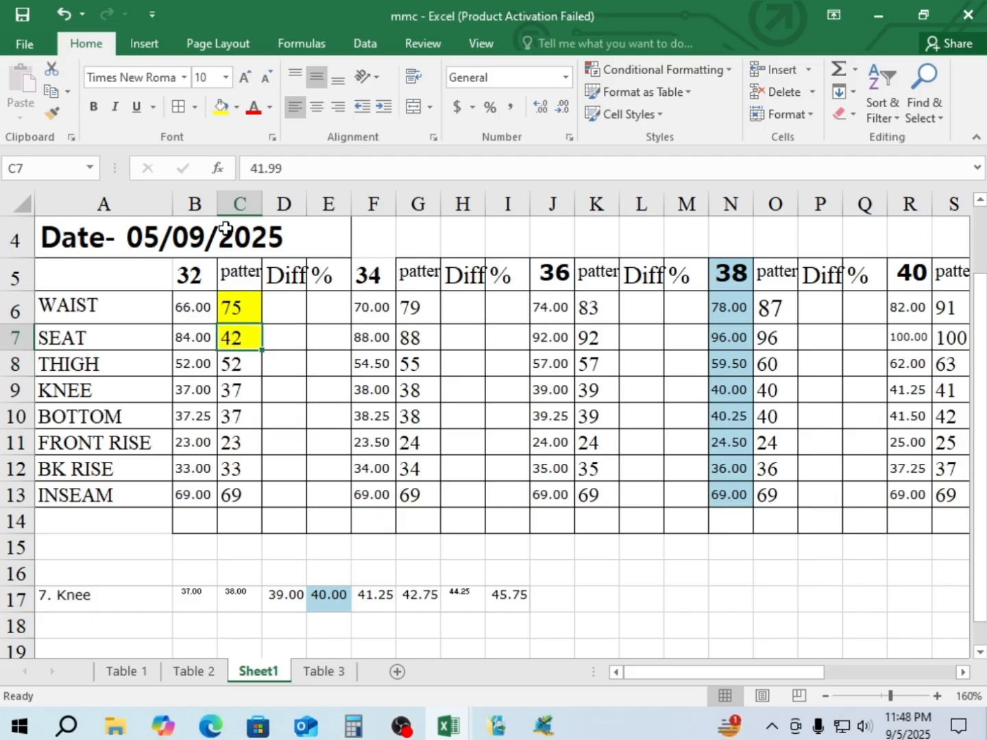
left_click(251, 169)
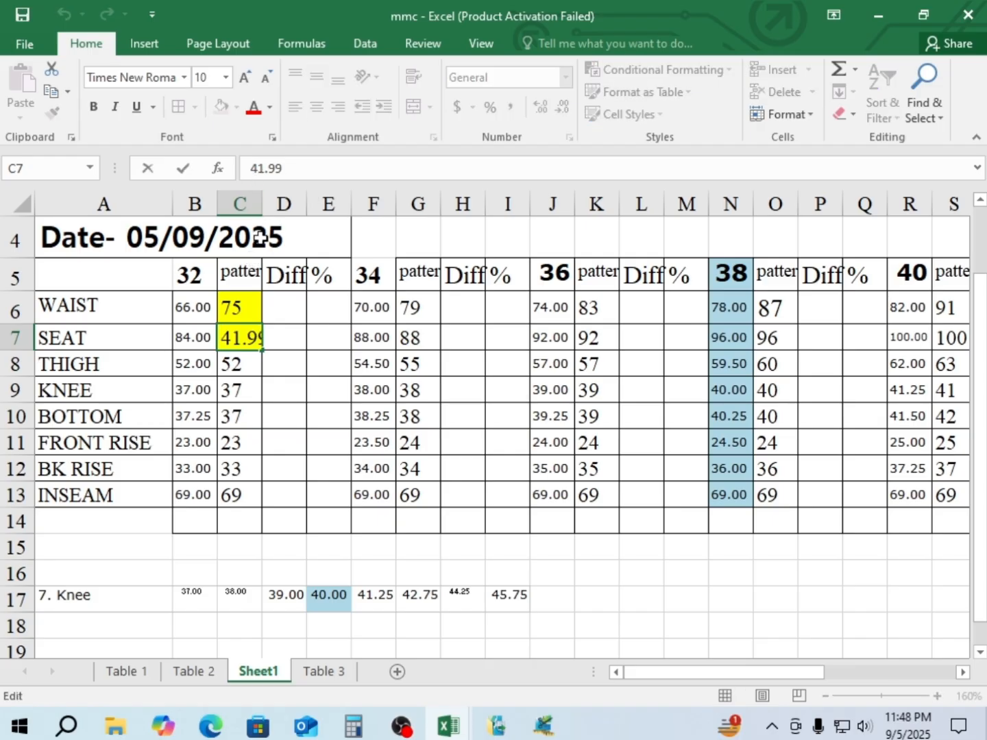
type("=")
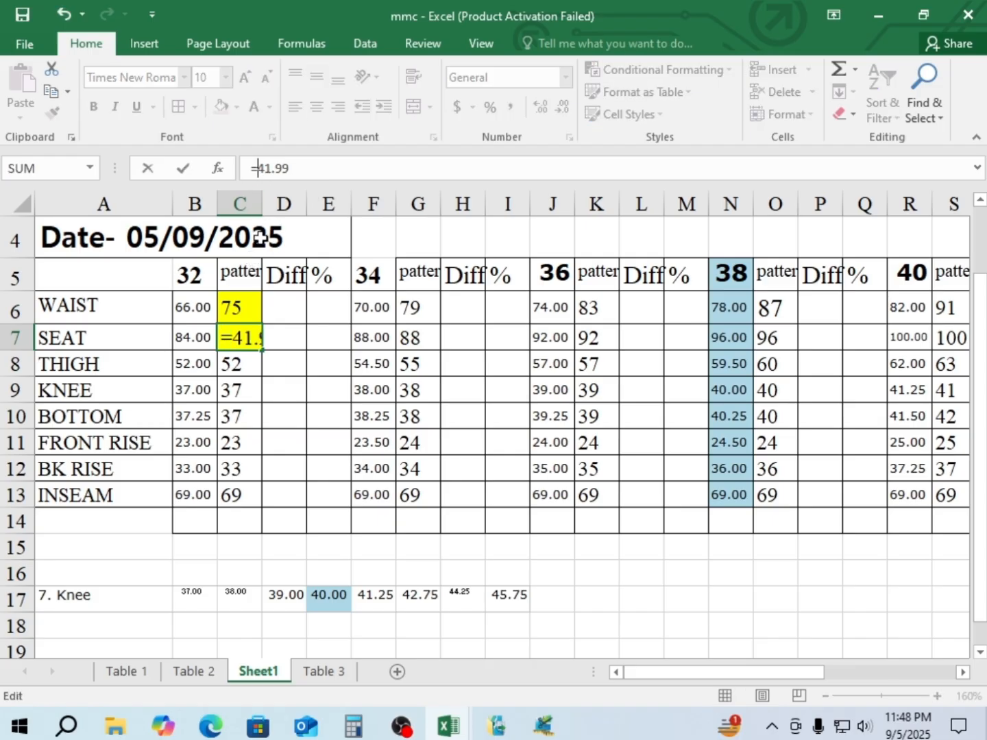
left_click(296, 177)
type("*")
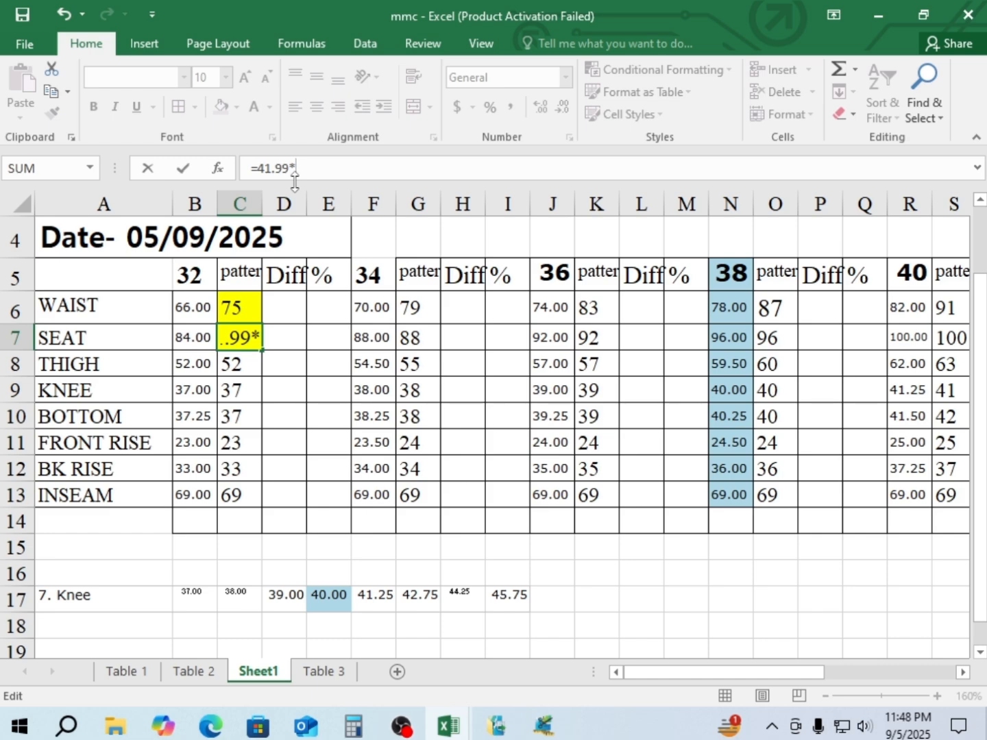
type("2")
left_click(292, 397)
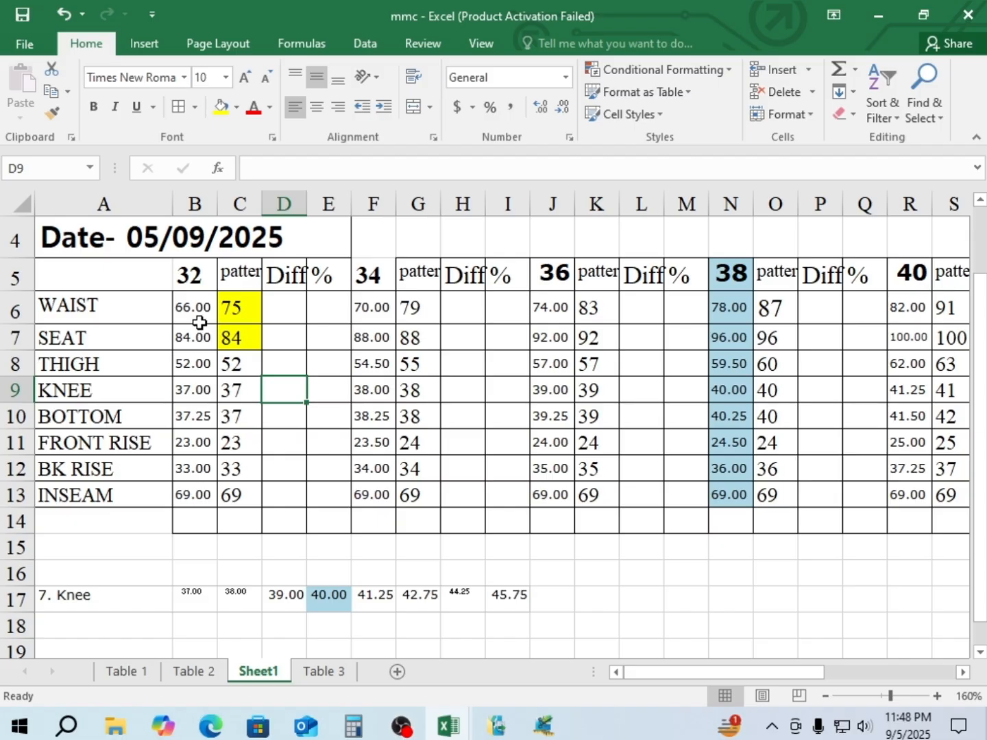
Switch to Pattern Design and shift the back piece 27608-140 and the front piece 27608-150 slightly upward in the work area
left_click(543, 726)
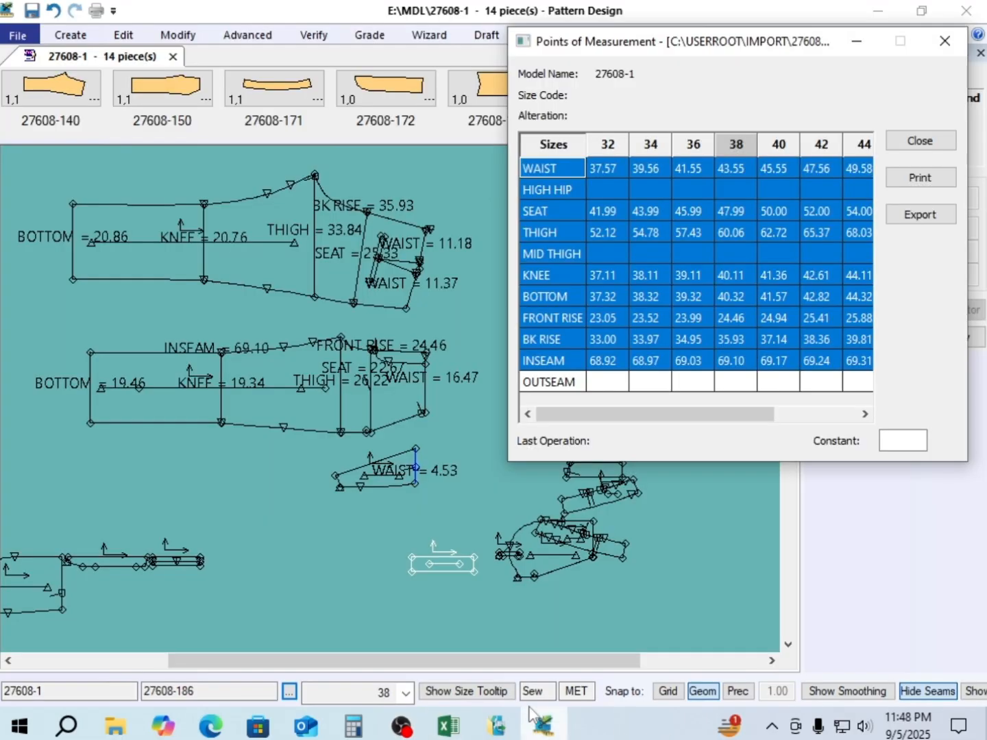
right_click(272, 177)
left_click(275, 181)
left_click_drag(323, 247, 342, 235)
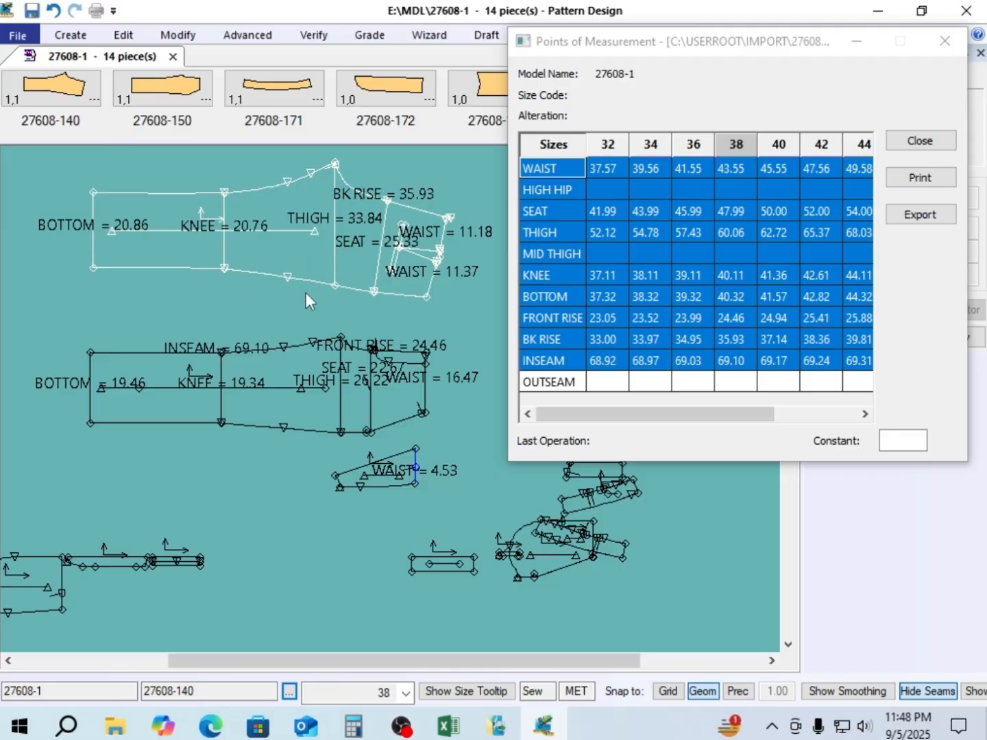
left_click_drag(293, 390, 292, 377)
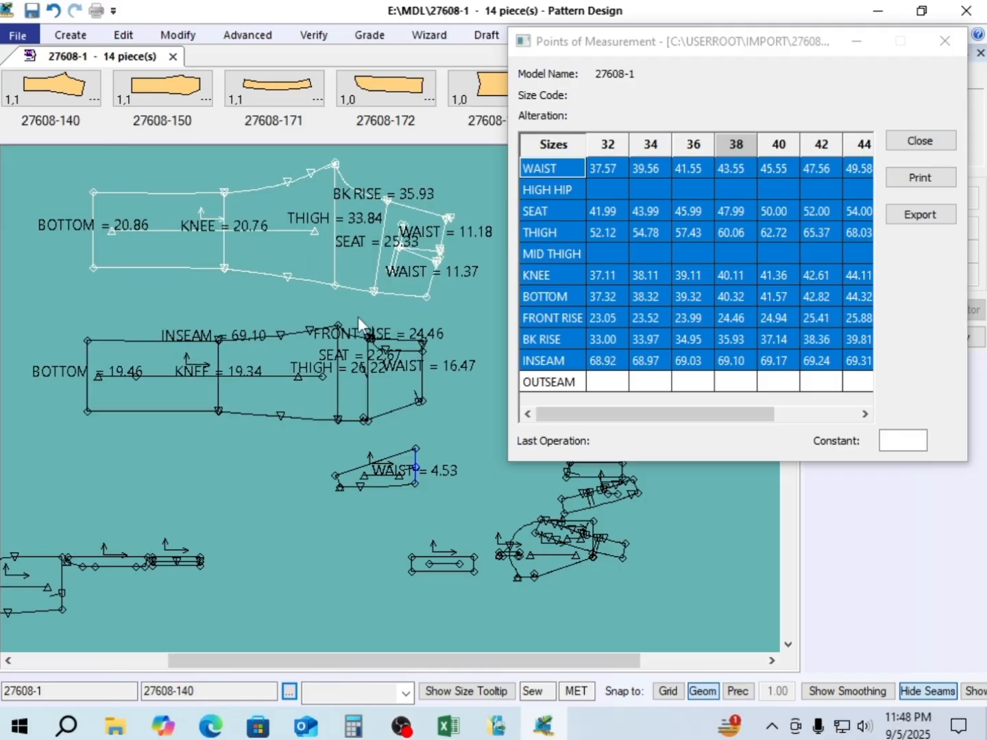
Reposition the back and front leg pieces closer together to compare their measurements, and minimize the Points of Measurement window
scroll(223, 503, "down", 3)
scroll(356, 275, "up", 2)
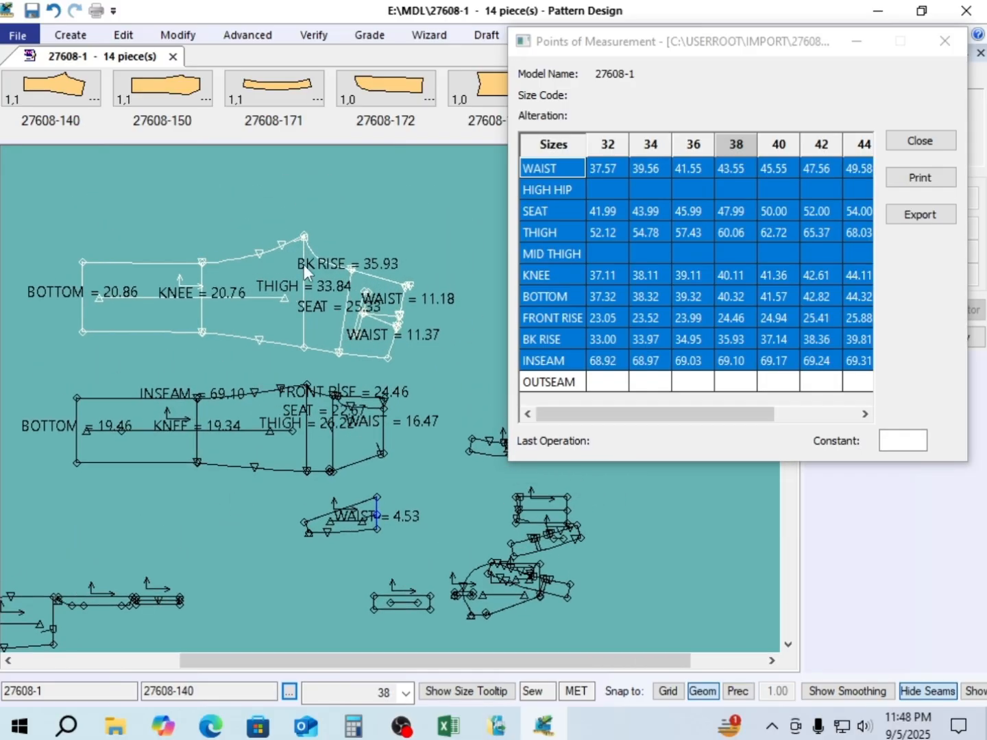
scroll(246, 275, "up", 2)
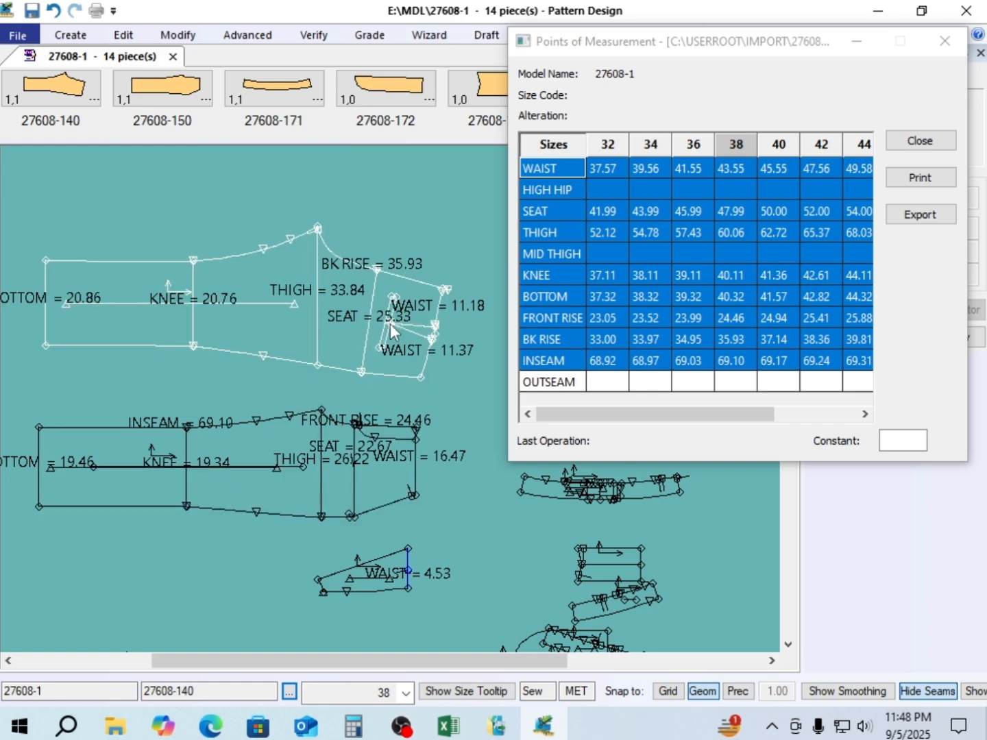
left_click_drag(325, 315, 319, 284)
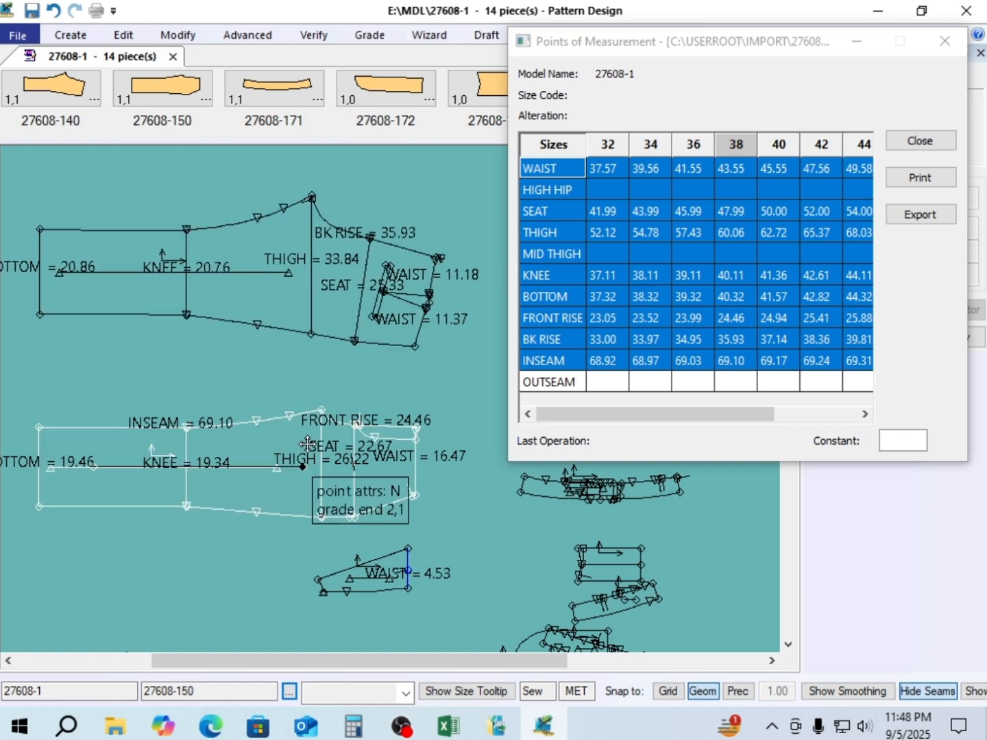
left_click_drag(309, 467, 310, 432)
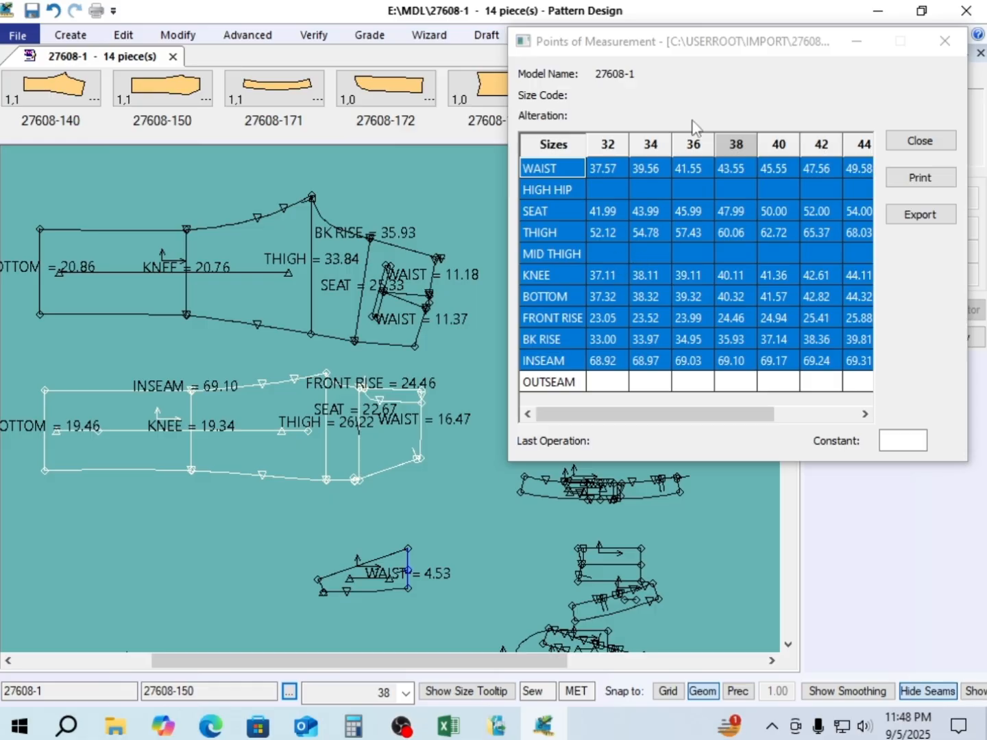
left_click(403, 231)
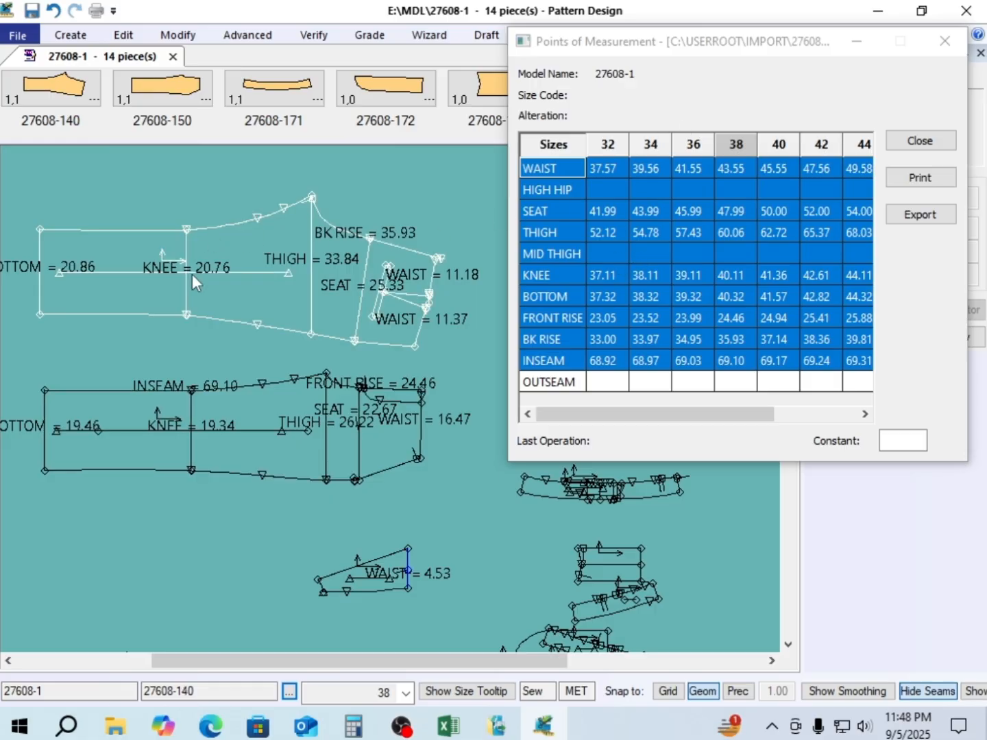
left_click(309, 408)
left_click(308, 416)
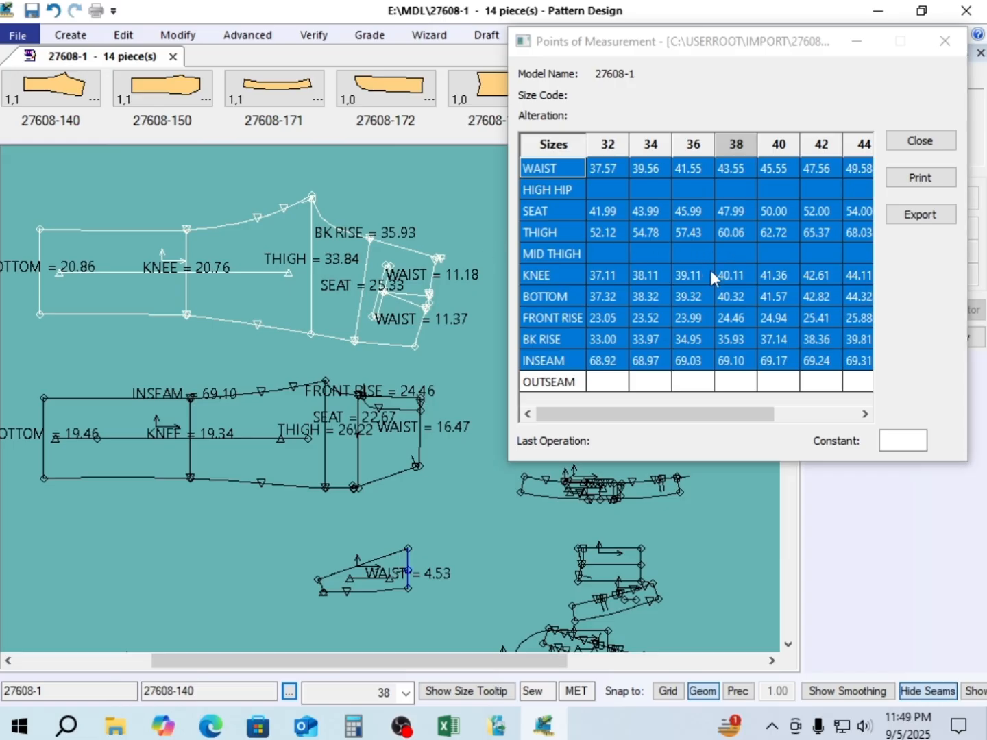
left_click(859, 43)
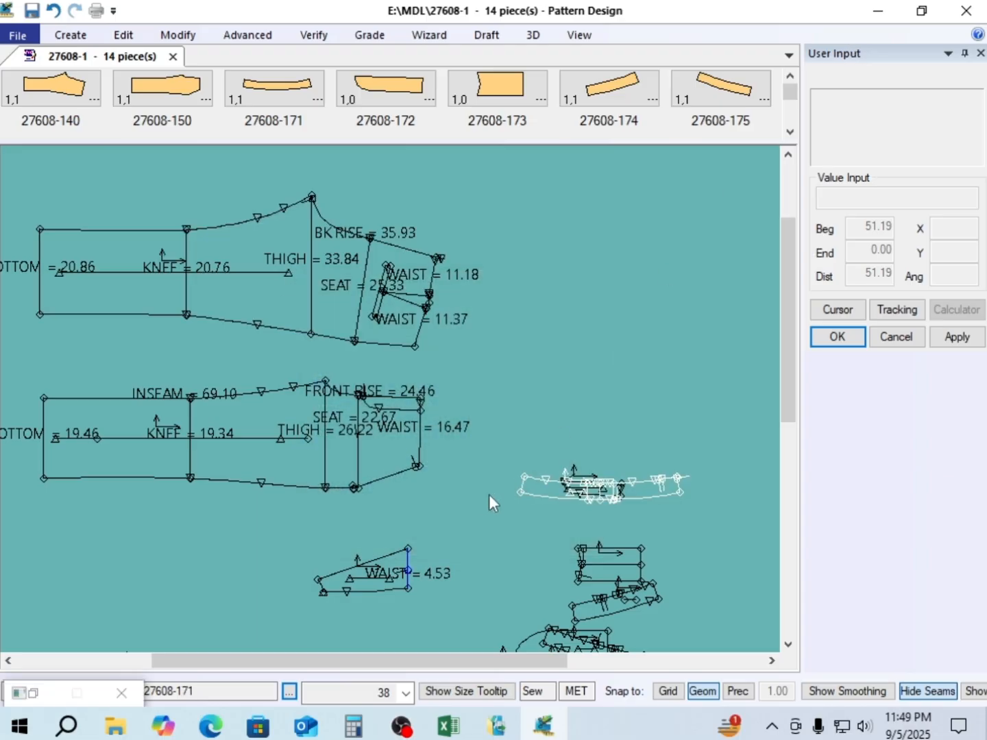
Switch to the mmc workbook and calculate the size 32 waist difference in D6 with the formula =C6-B6
left_click(449, 728)
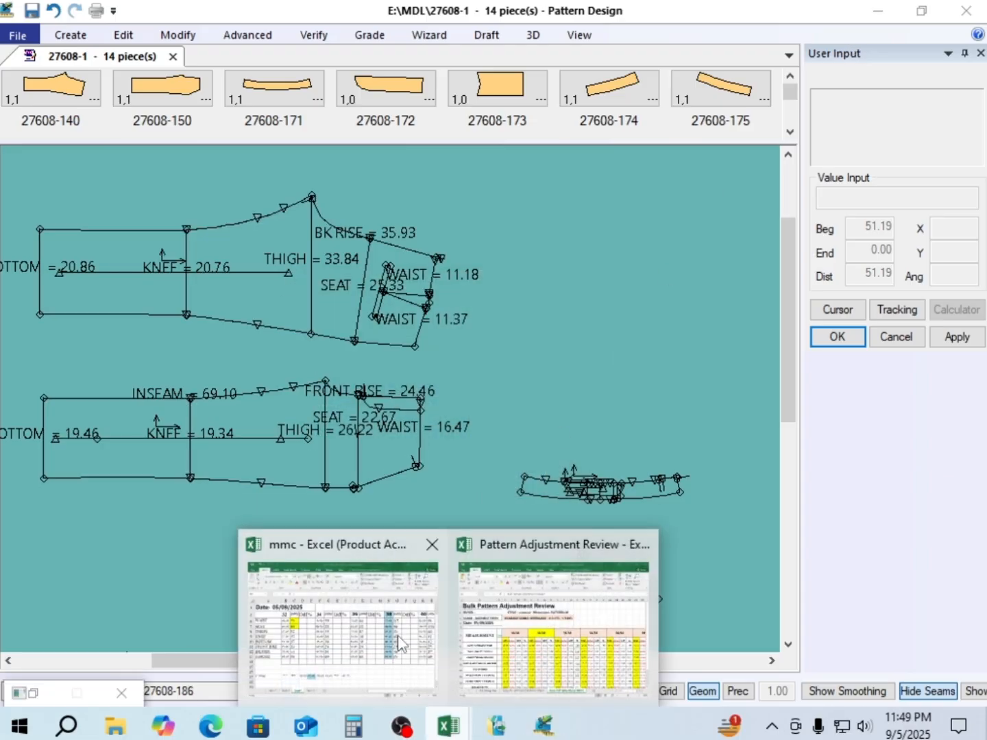
left_click(346, 595)
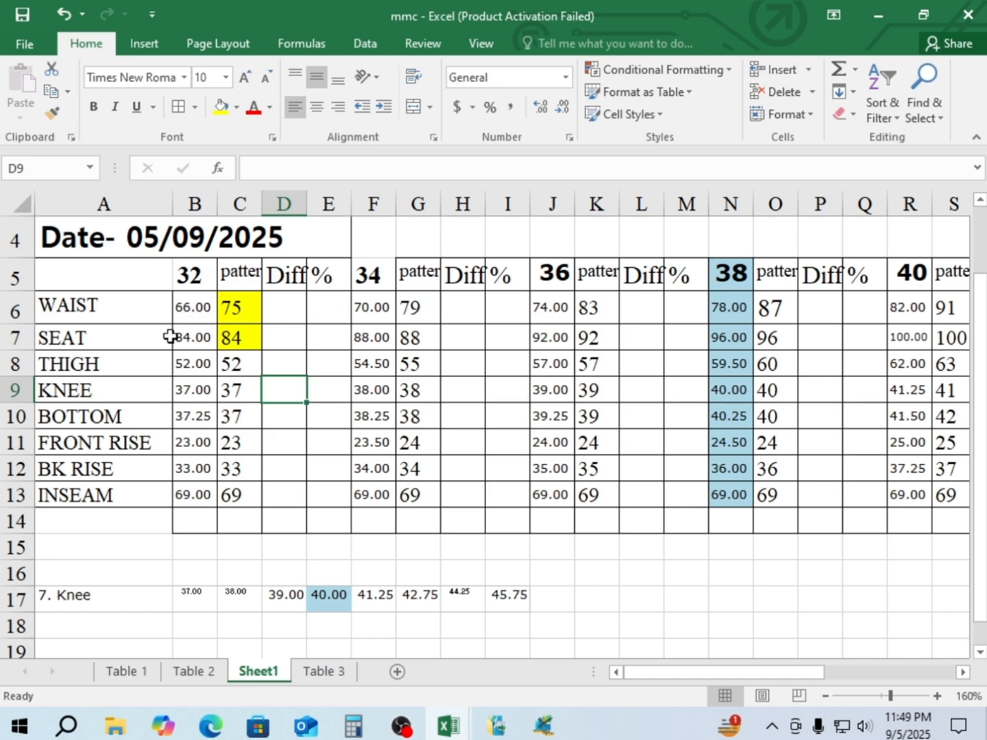
left_click(282, 313)
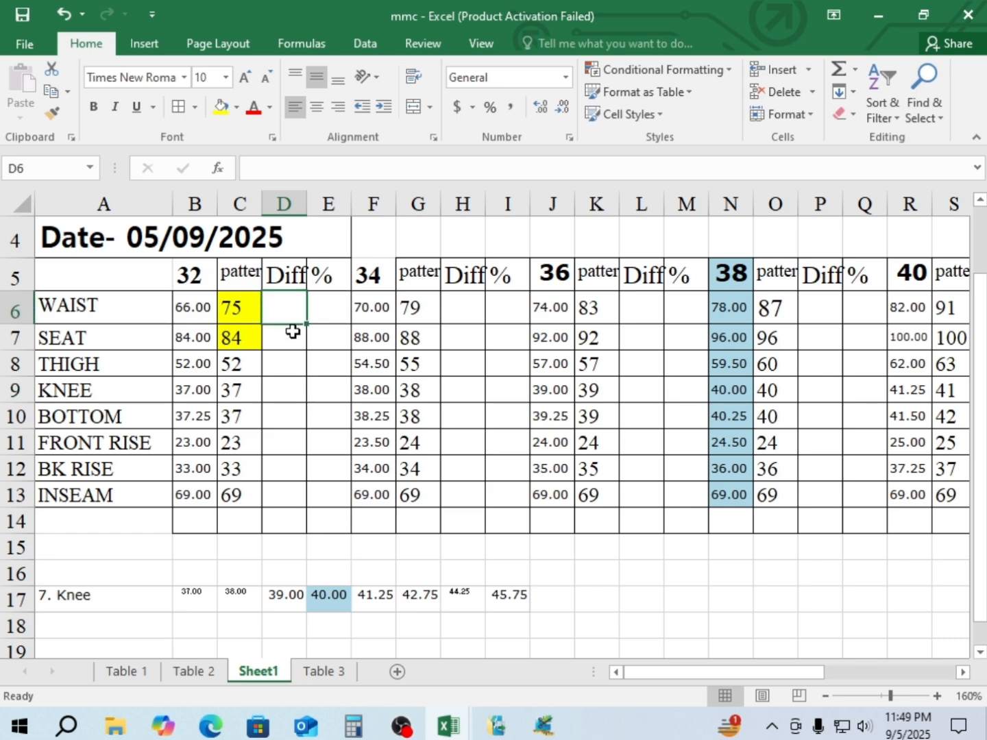
type("=")
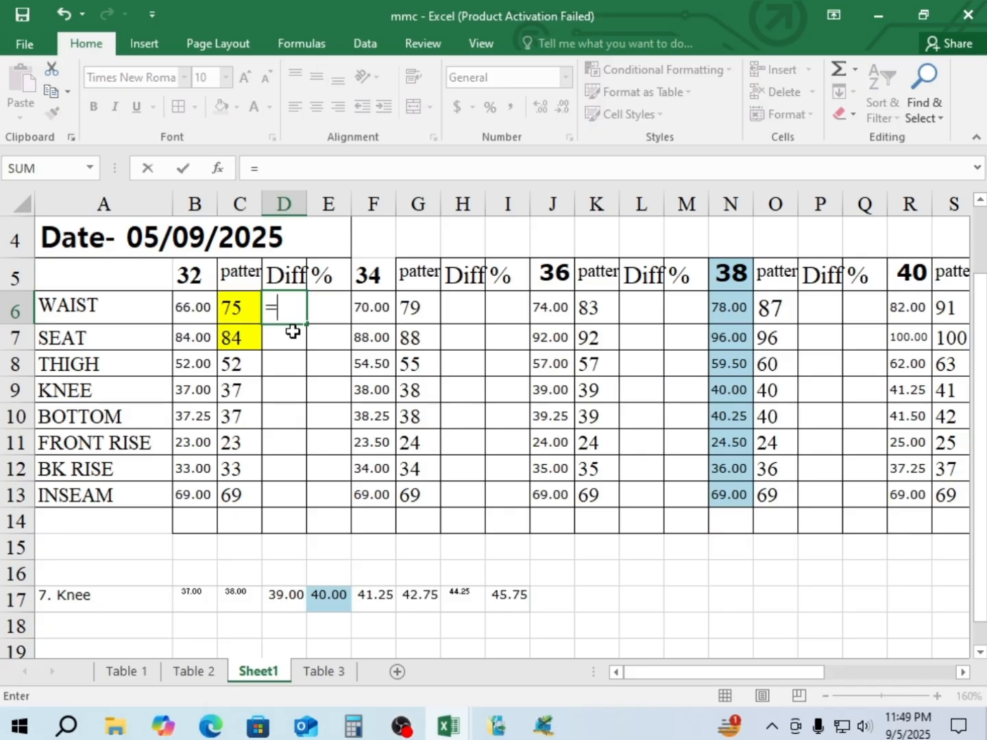
left_click(234, 311)
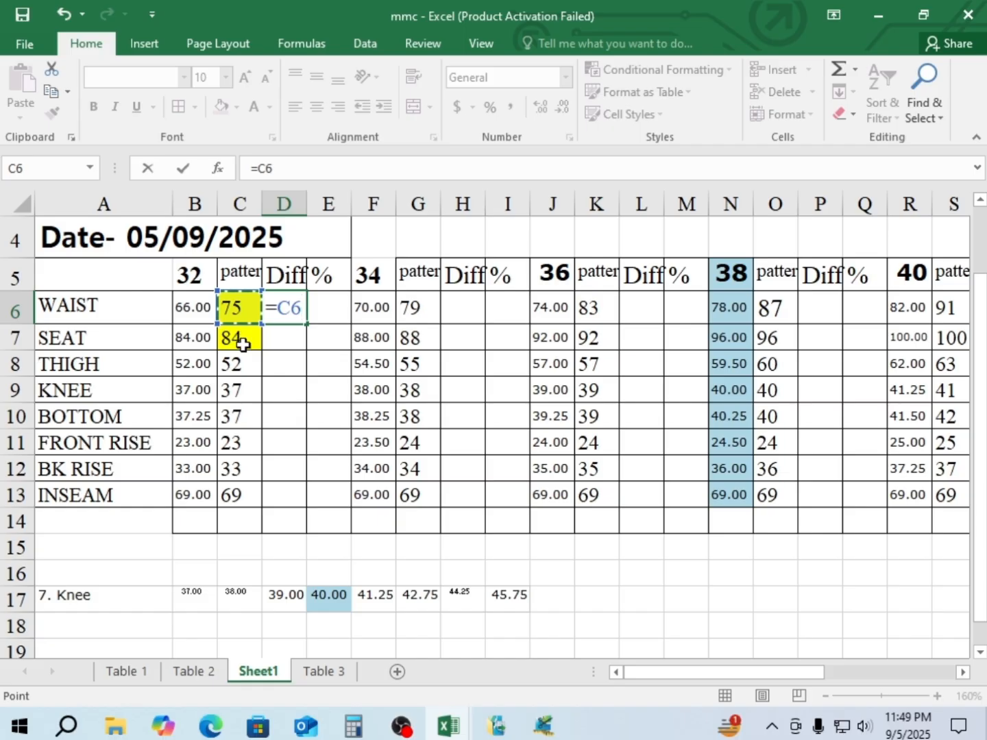
type("-")
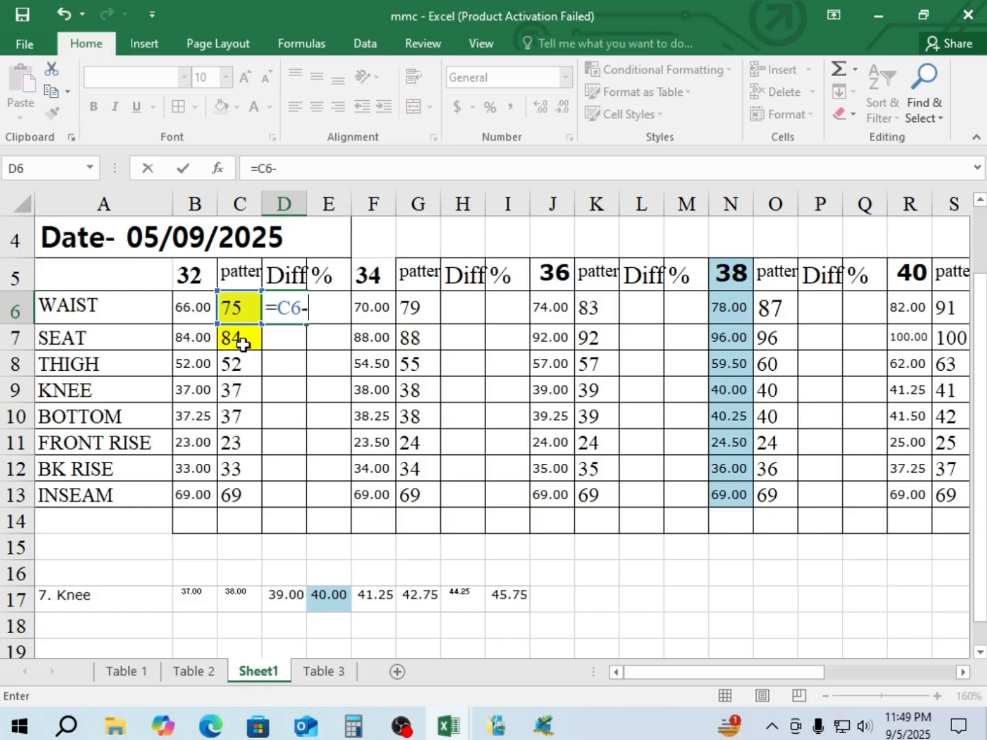
left_click(195, 311)
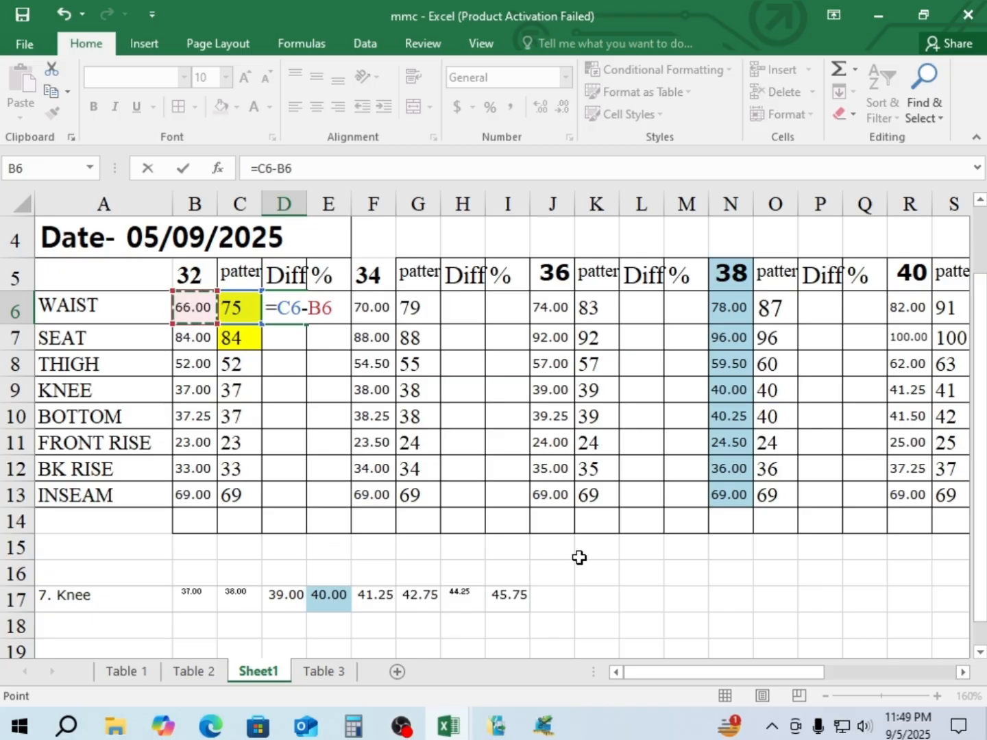
key("Return")
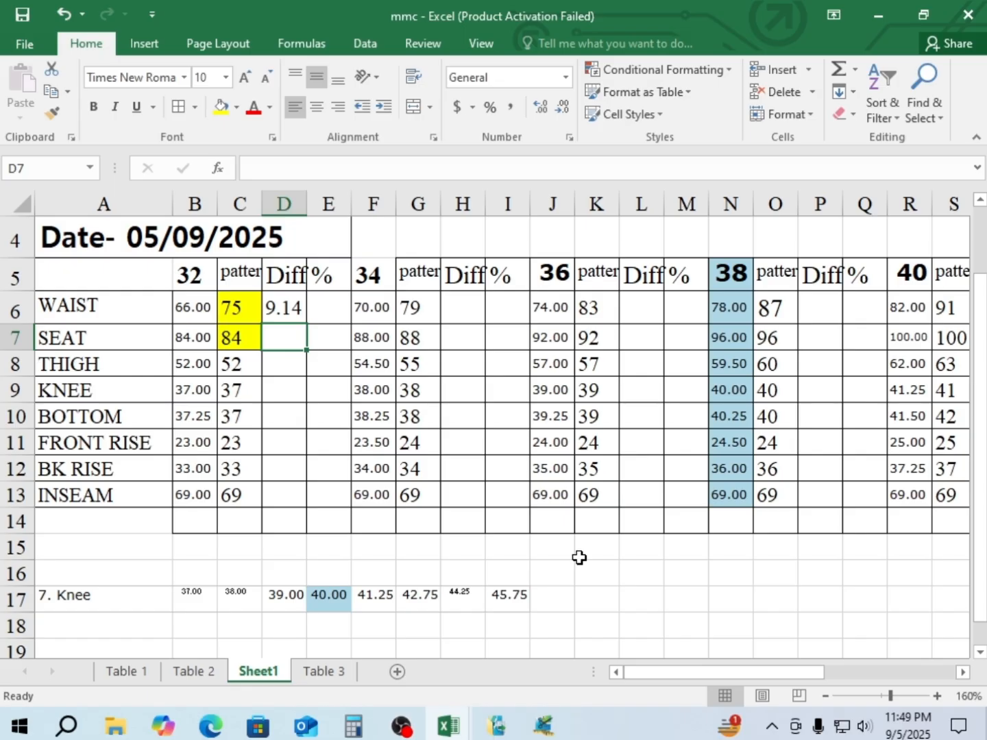
Check the size 32 waist difference in D6 against the pattern value in C6 and the specification value in B6
left_click(293, 447)
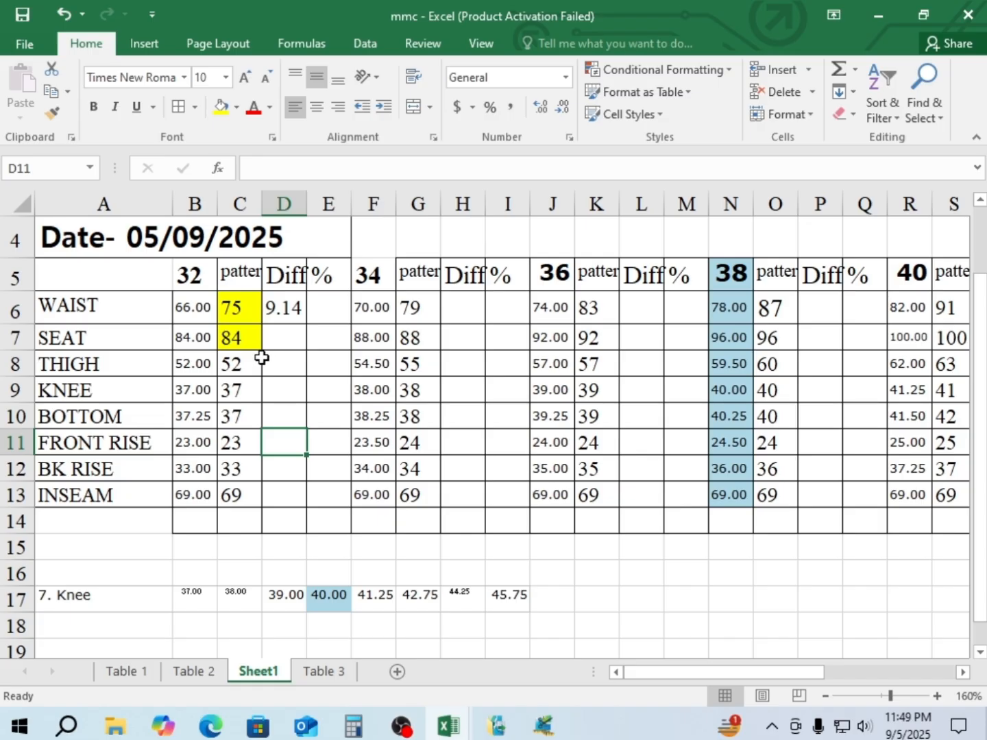
left_click(281, 341)
left_click(285, 309)
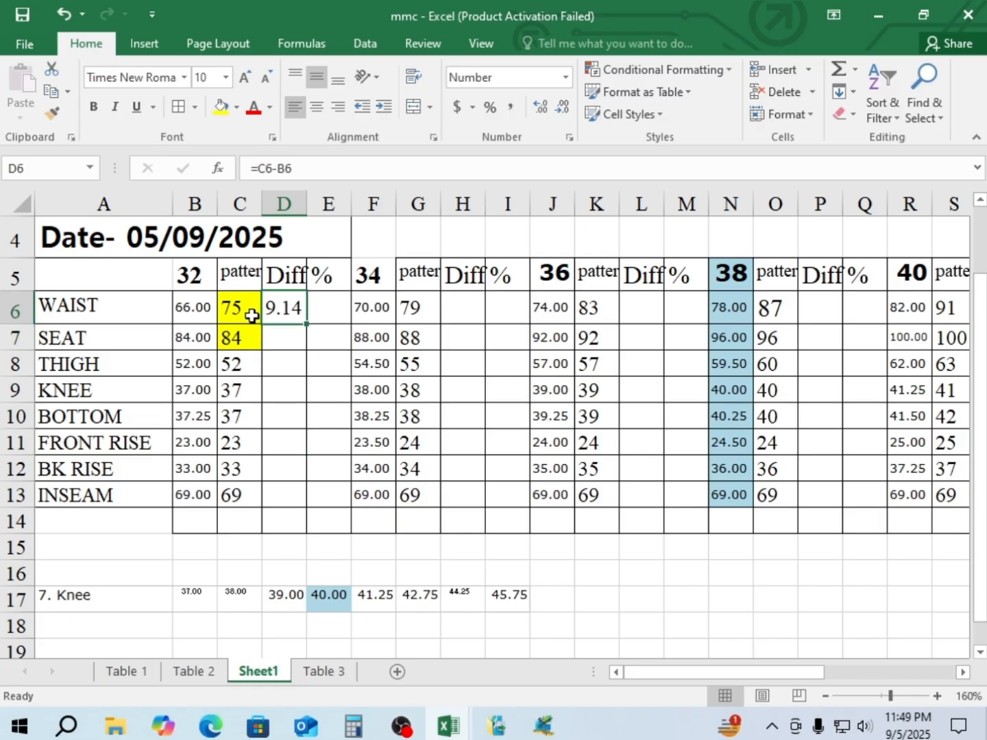
left_click(252, 311)
left_click(197, 311)
left_click(245, 311)
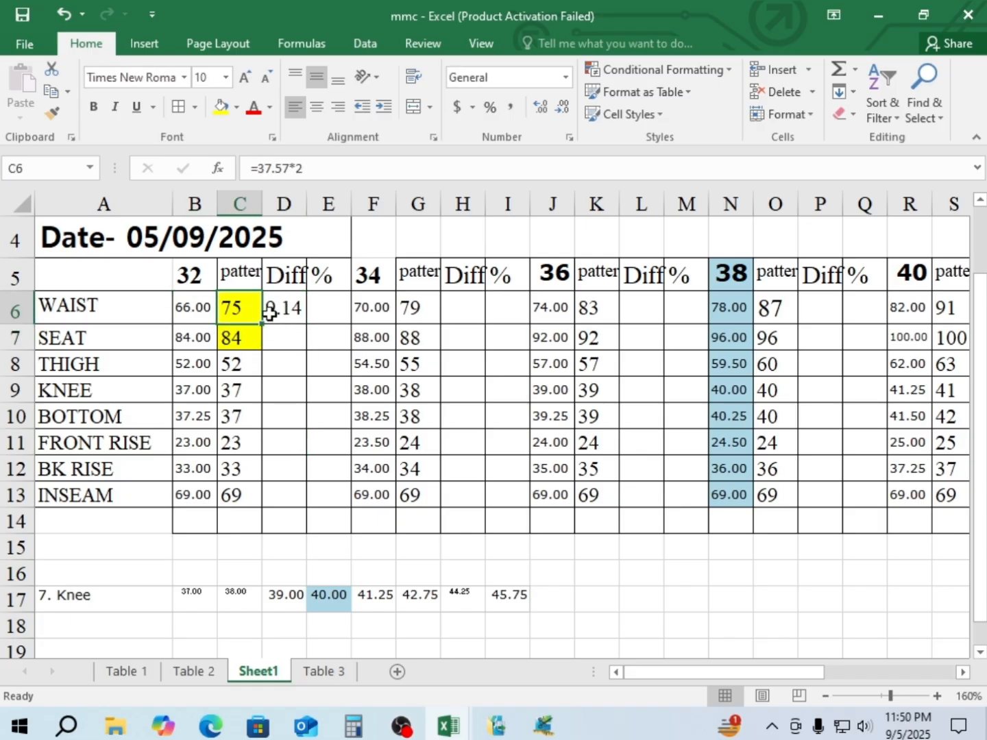
left_click(278, 310)
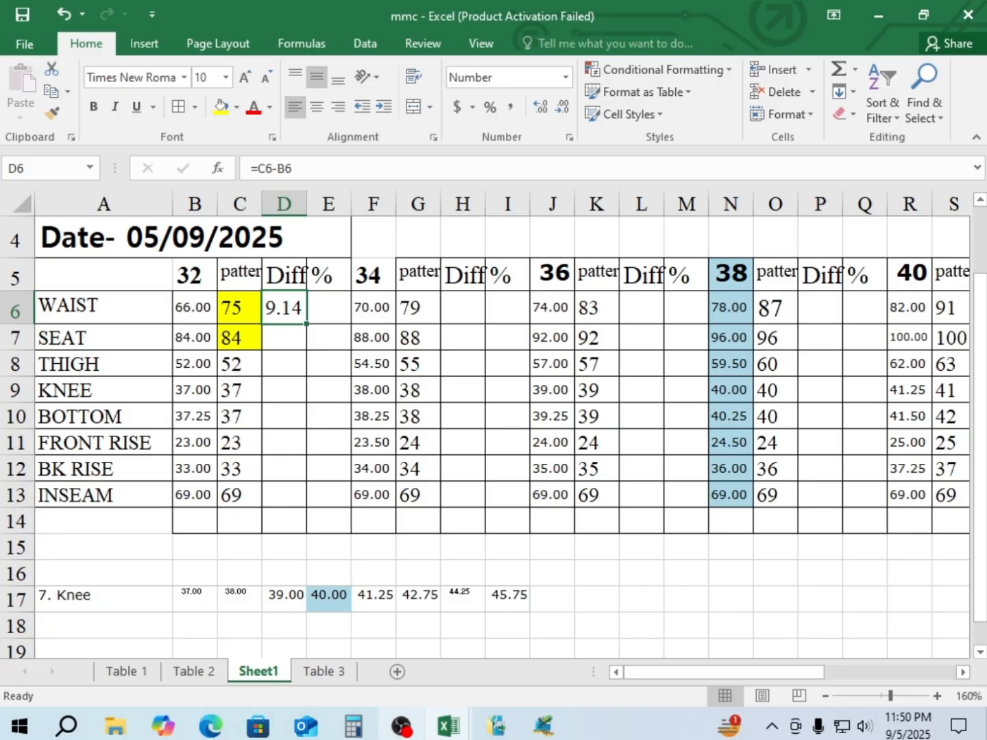
Switch to Pattern Design and bring up the Points of Measurement table for model 27608-1
mouse_move(447, 730)
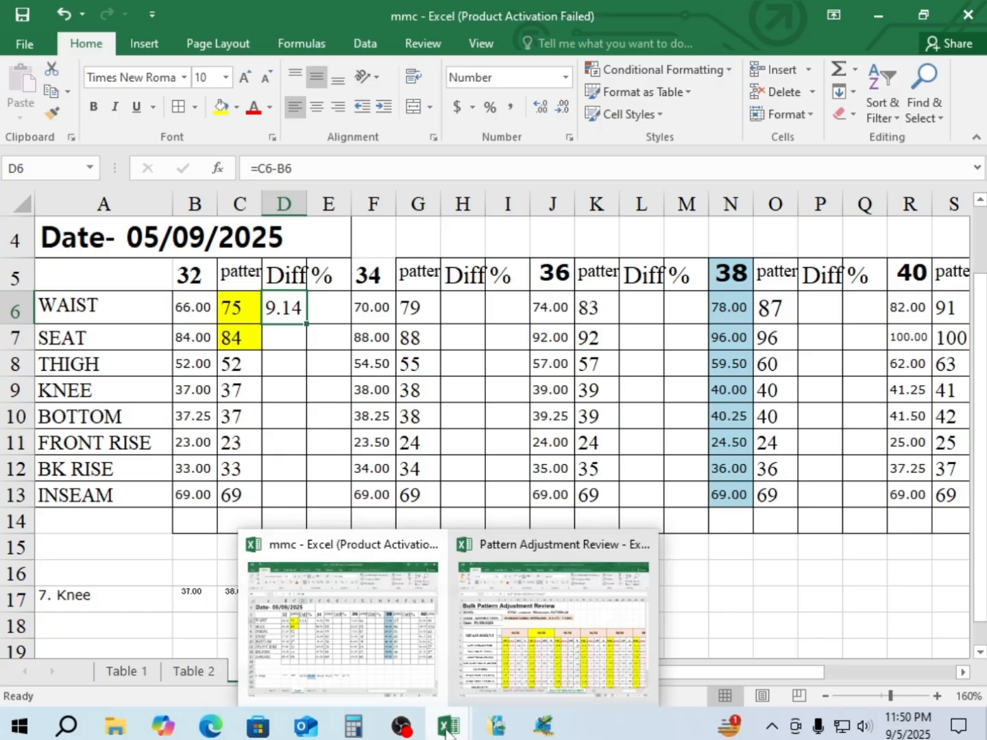
left_click(543, 724)
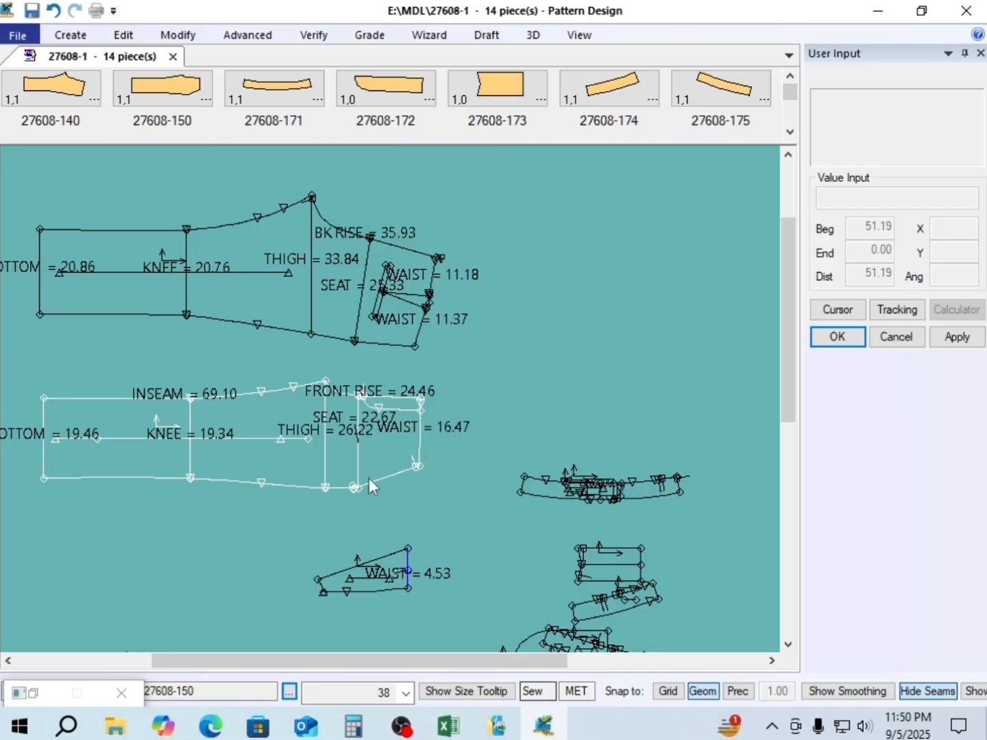
left_click(543, 726)
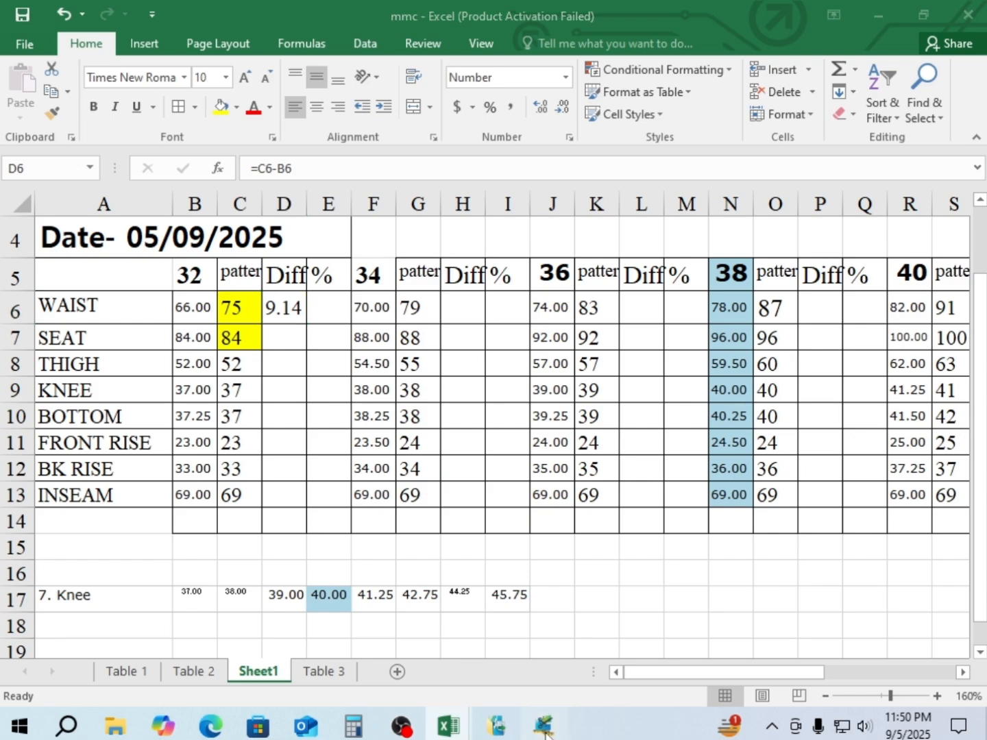
left_click(543, 727)
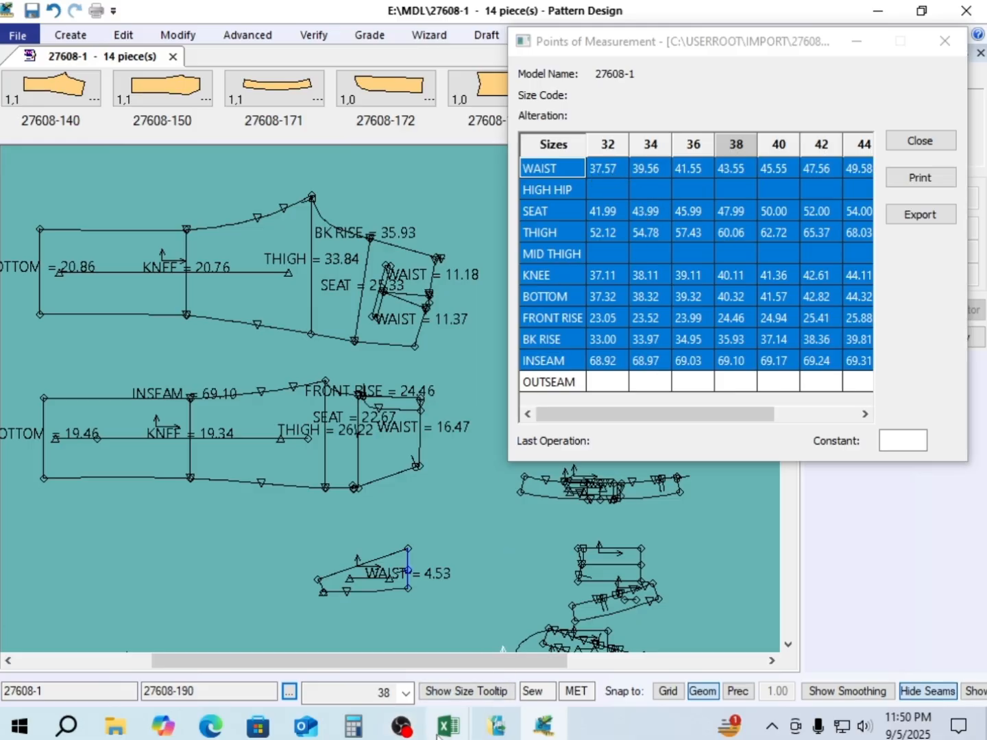
Return to the mmc workbook and review the full size specification on the Table 2 sheet
mouse_move(447, 730)
mouse_move(381, 647)
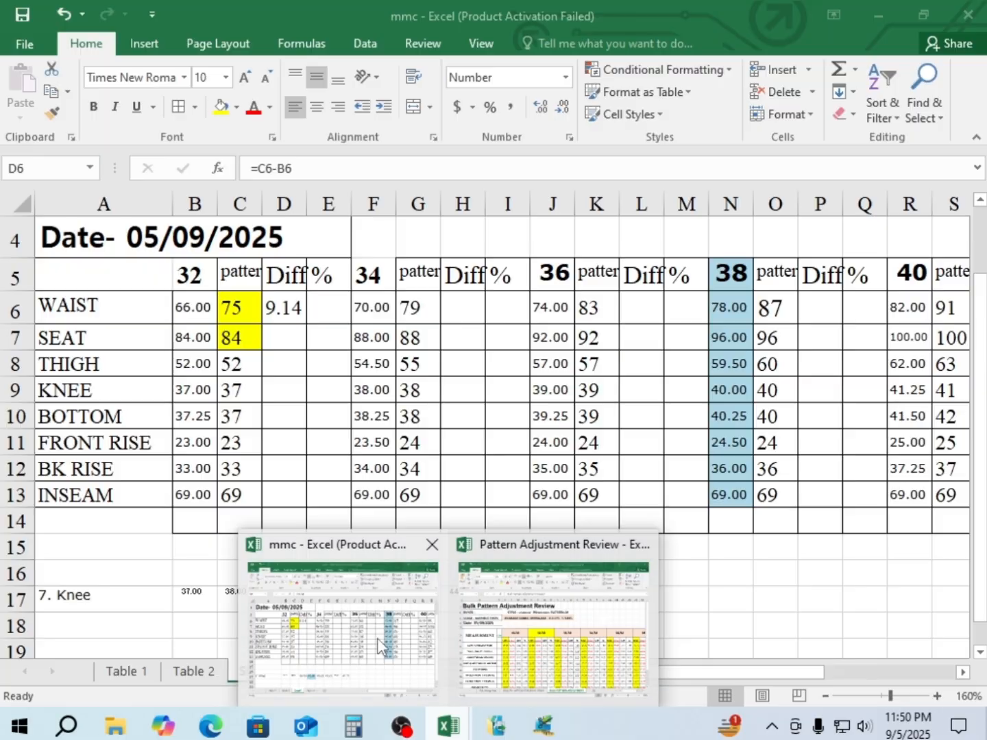
left_click(337, 635)
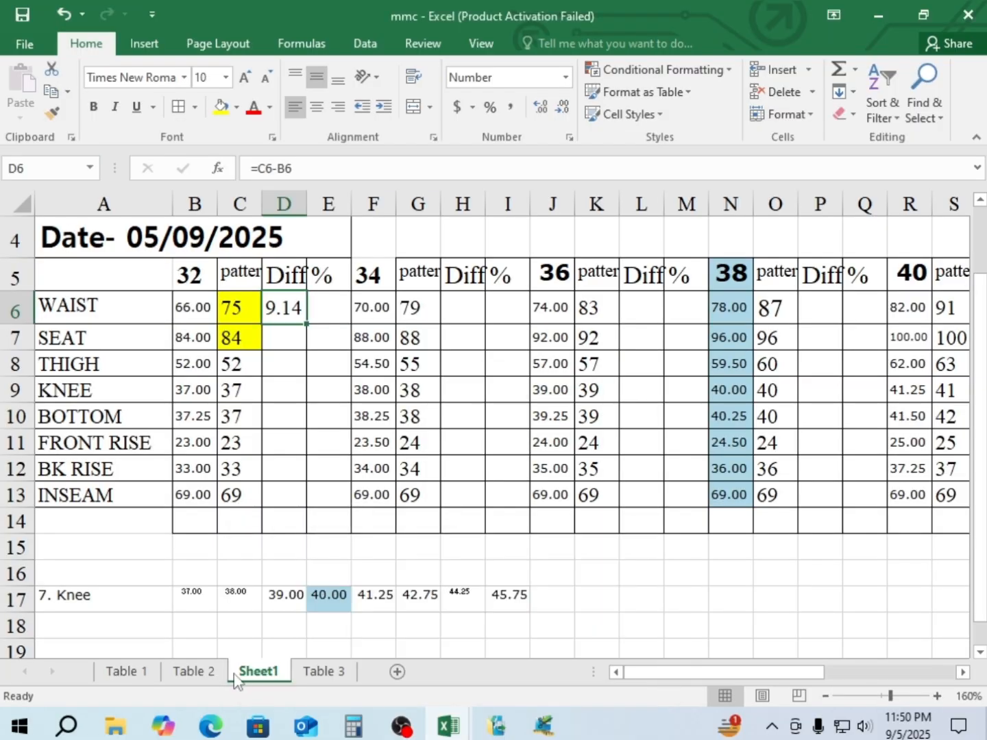
left_click(200, 674)
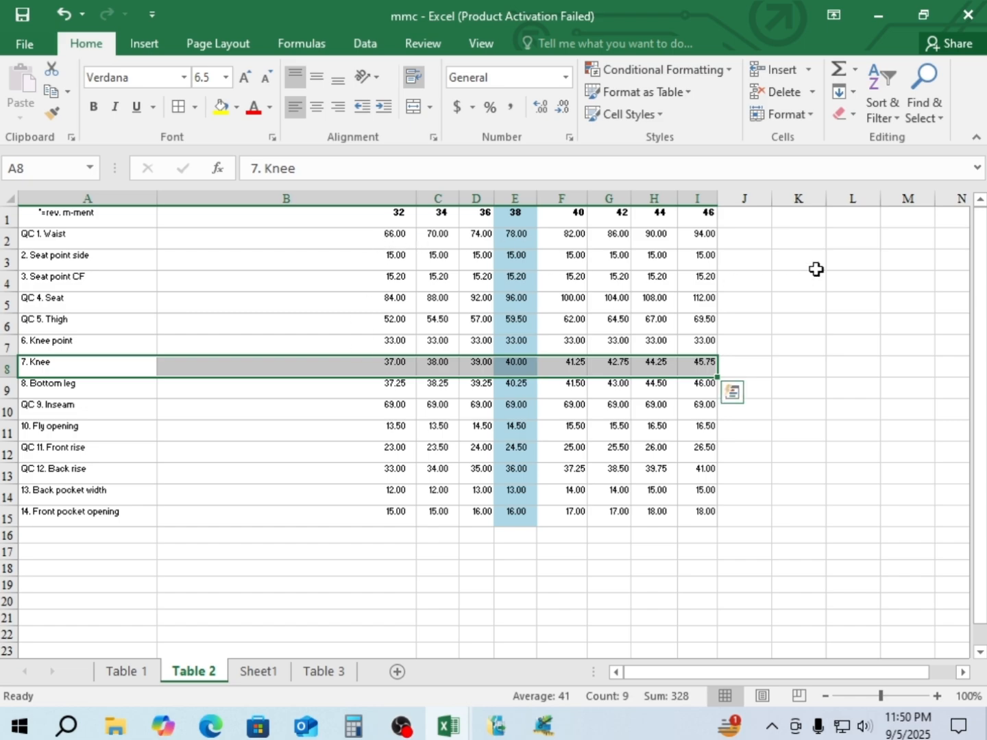
left_click(762, 233)
left_click(762, 220)
left_click(802, 223)
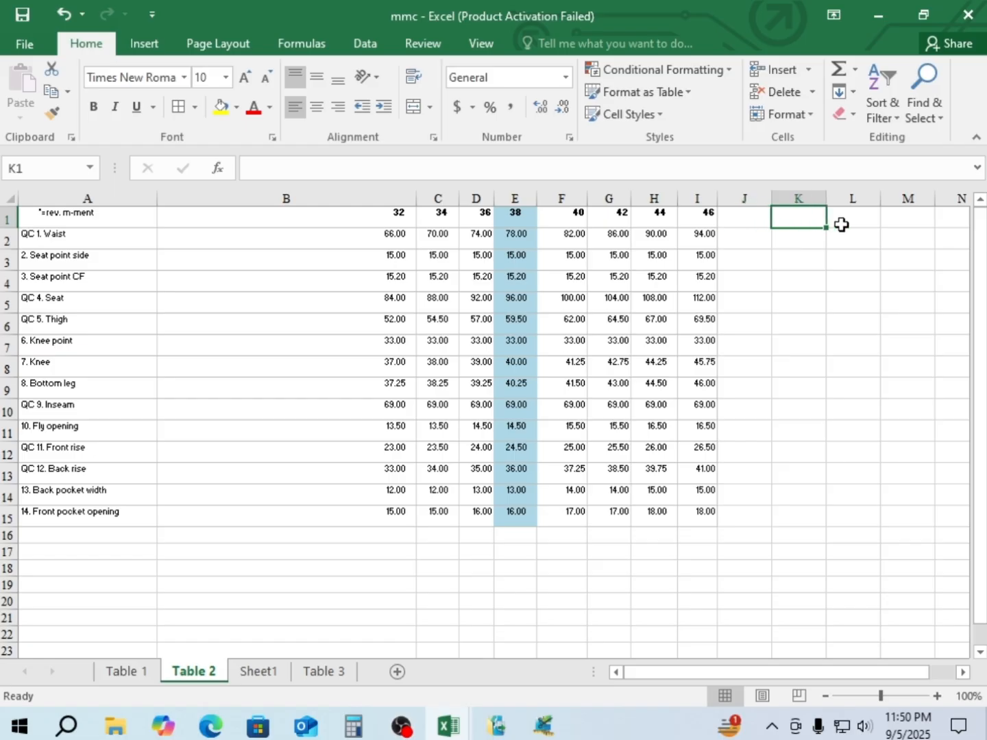
left_click(846, 223)
left_click(914, 223)
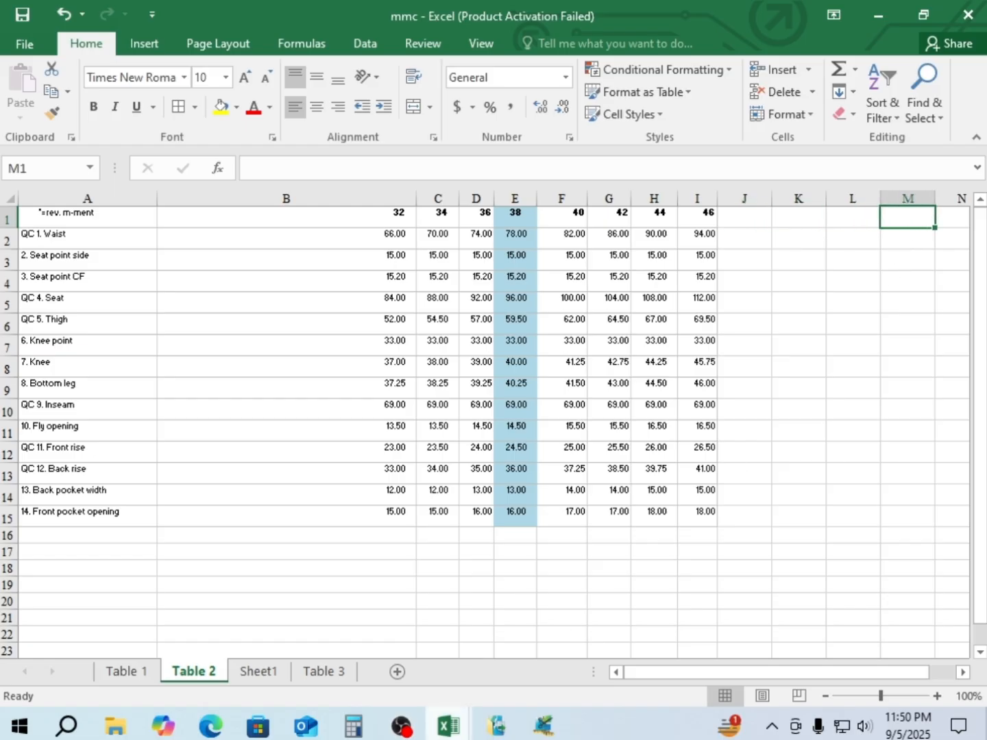
Switch to Pattern Design and move front piece 27608-150 and back piece 27608-140 upward and closer together
left_click(544, 725)
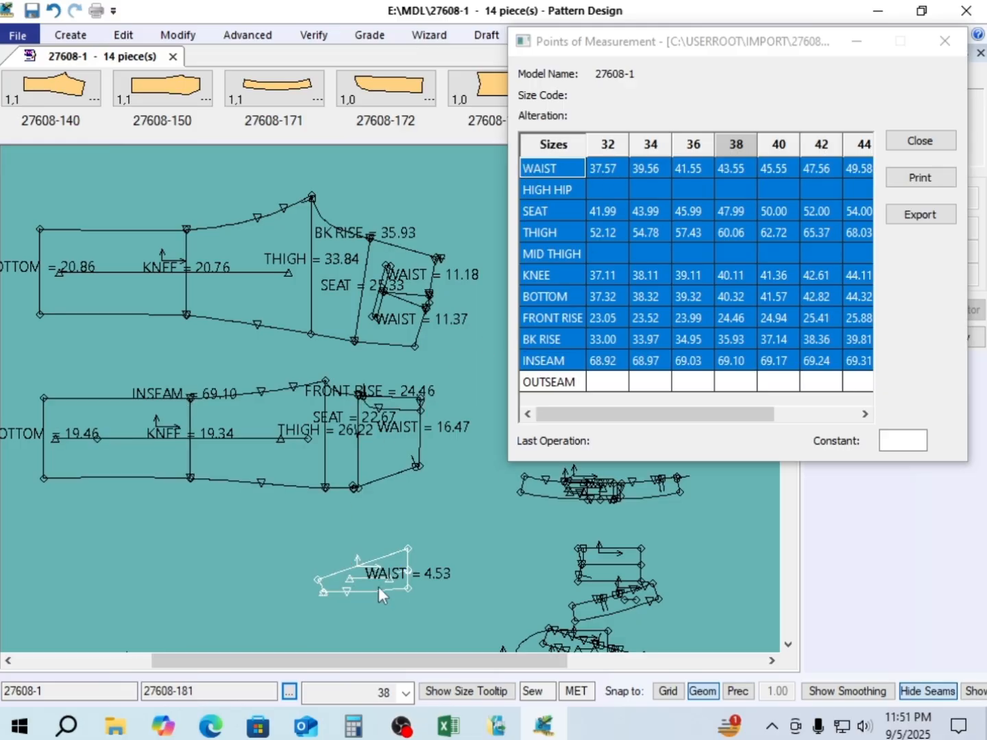
scroll(402, 427, "up", 3)
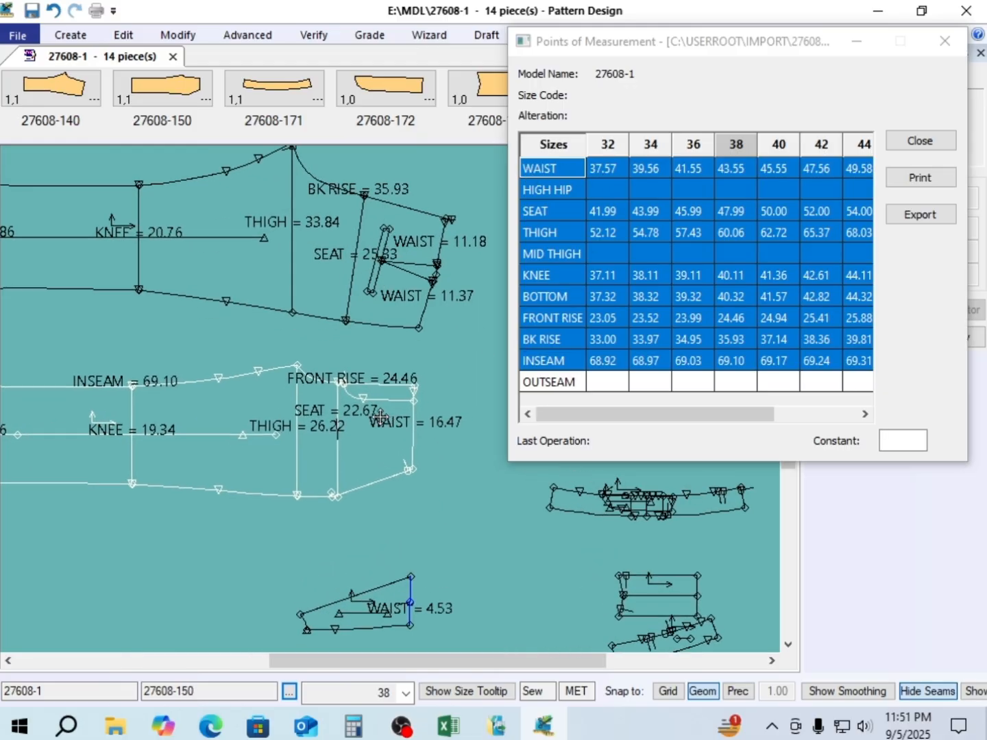
mouse_move(381, 415)
left_mouse_down()
mouse_move(412, 374)
mouse_move(391, 396)
left_mouse_up()
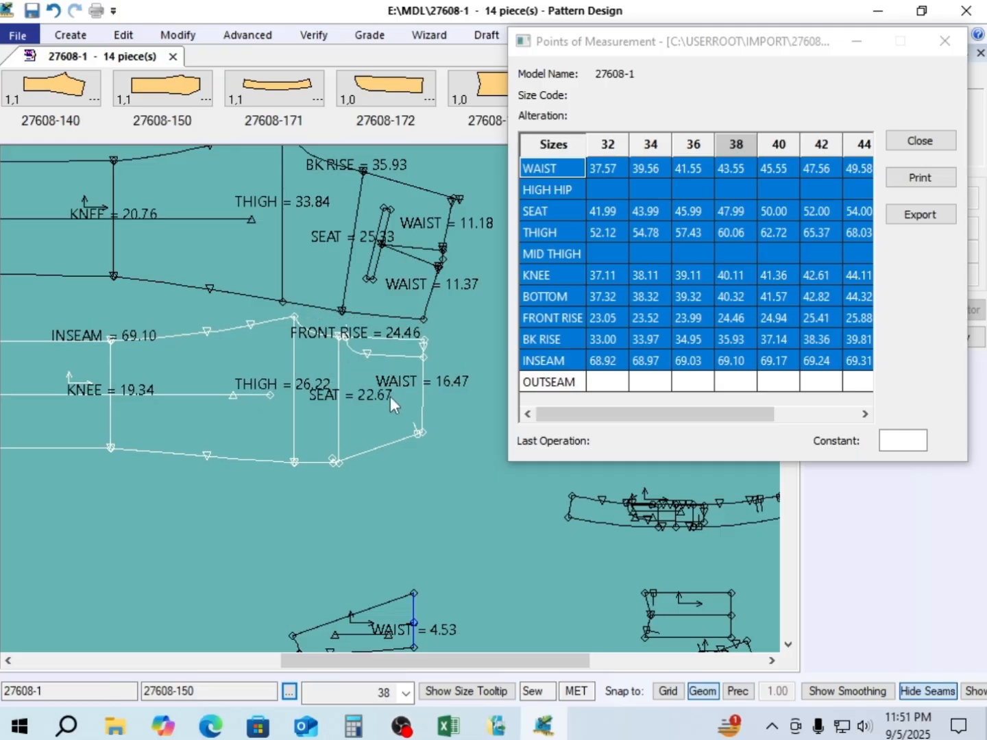
scroll(384, 438, "down", 1)
scroll(384, 438, "down", 2)
left_click_drag(372, 315, 357, 282)
left_click_drag(356, 389, 343, 373)
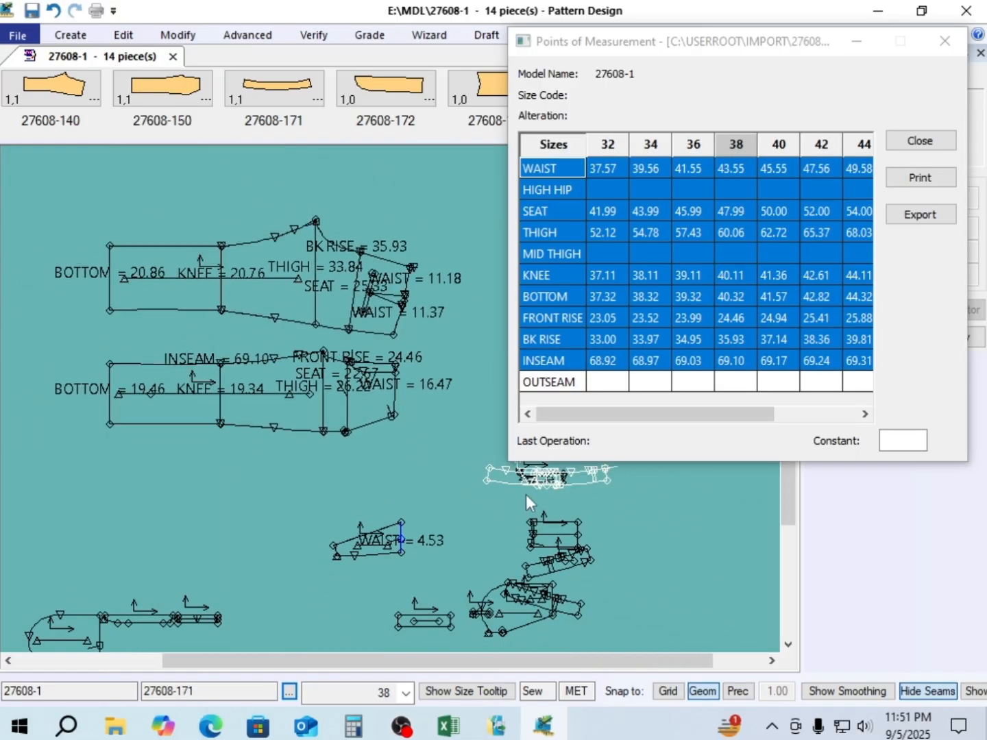
Move piece 27608-171 up against the waist end of front piece 27608-150 and slightly adjust both leg pieces
left_click_drag(525, 486, 466, 415)
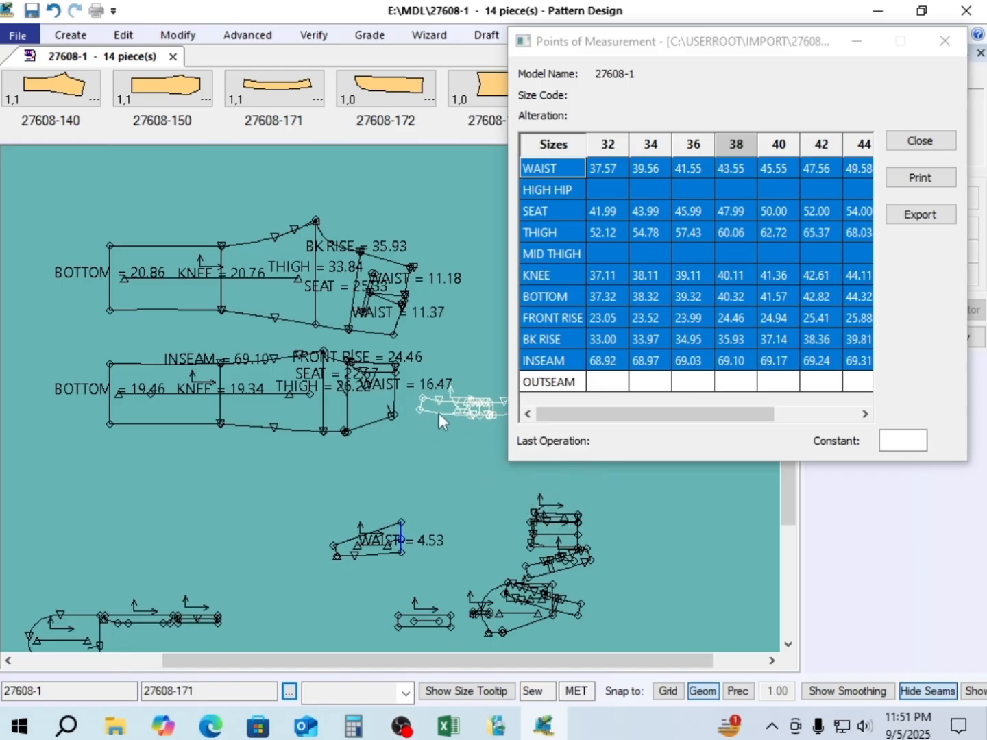
scroll(378, 391, "up", 1)
scroll(373, 392, "up", 1)
left_click_drag(364, 391, 364, 383)
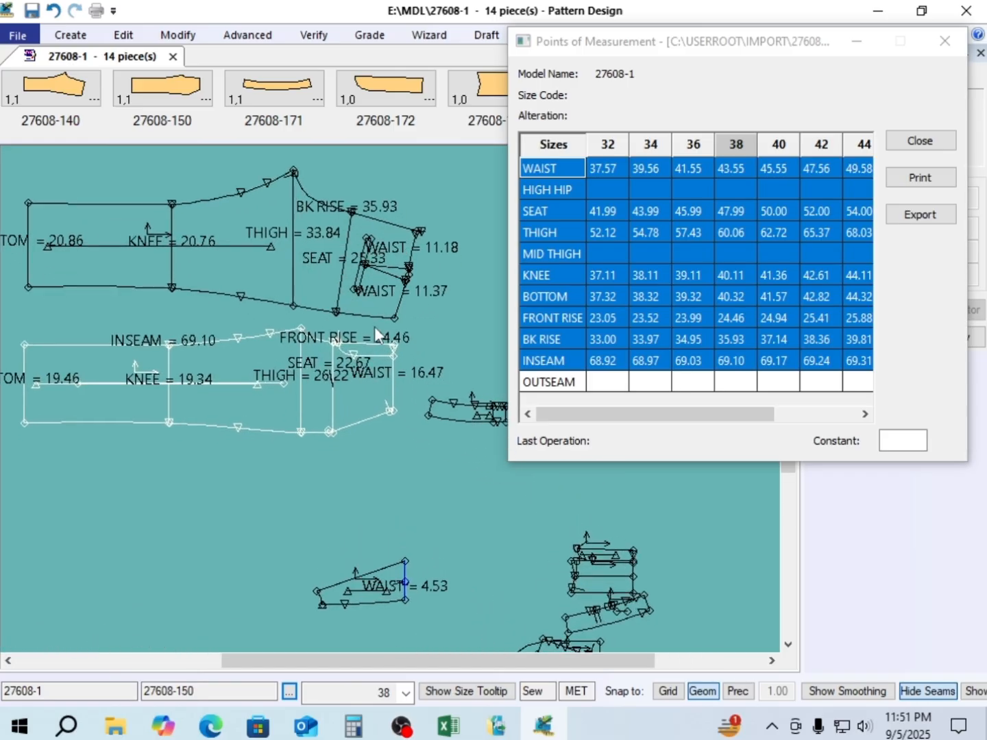
left_click(378, 273)
left_click_drag(377, 273, 371, 251)
left_click(328, 411)
left_click_drag(327, 411, 323, 416)
left_click_drag(467, 411, 358, 410)
Move front piece 27608-150 up closer to the back piece and place piece 27608-171 below it
scroll(362, 406, "up", 2)
scroll(295, 402, "down", 4)
left_click(322, 398)
scroll(309, 380, "up", 3)
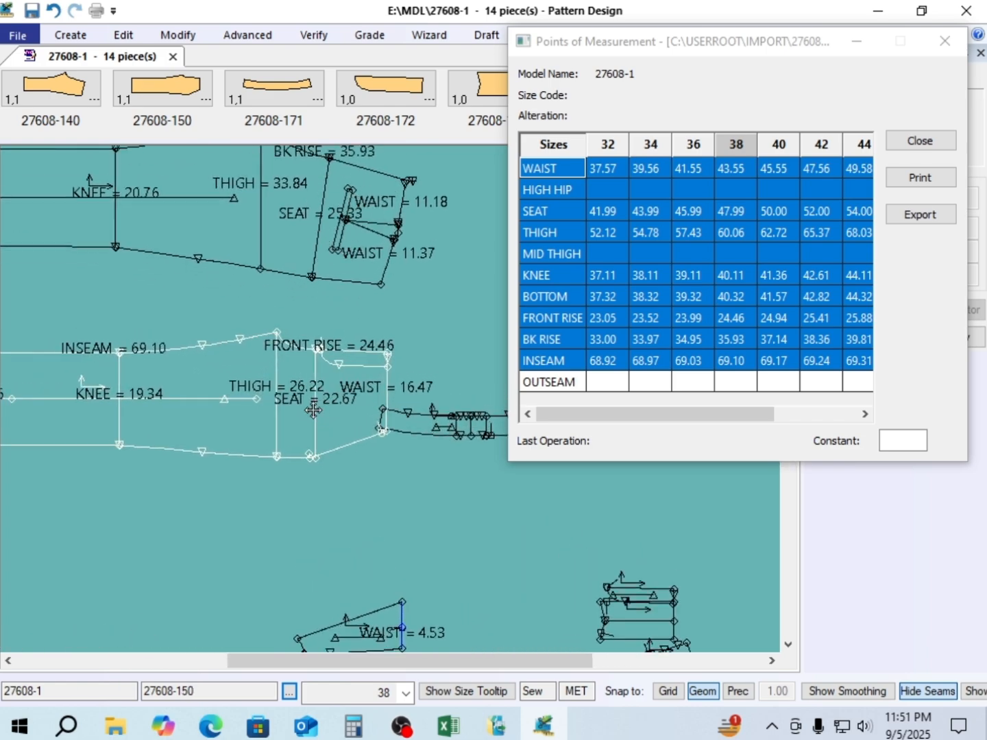
left_click_drag(283, 435, 330, 376)
left_click_drag(439, 420, 398, 501)
Inspect the waist and seat areas, shift both leg pieces upward, and place piece 27608-171 just beneath the front piece
left_click(316, 410)
left_click(350, 233)
scroll(359, 219, "up", 4)
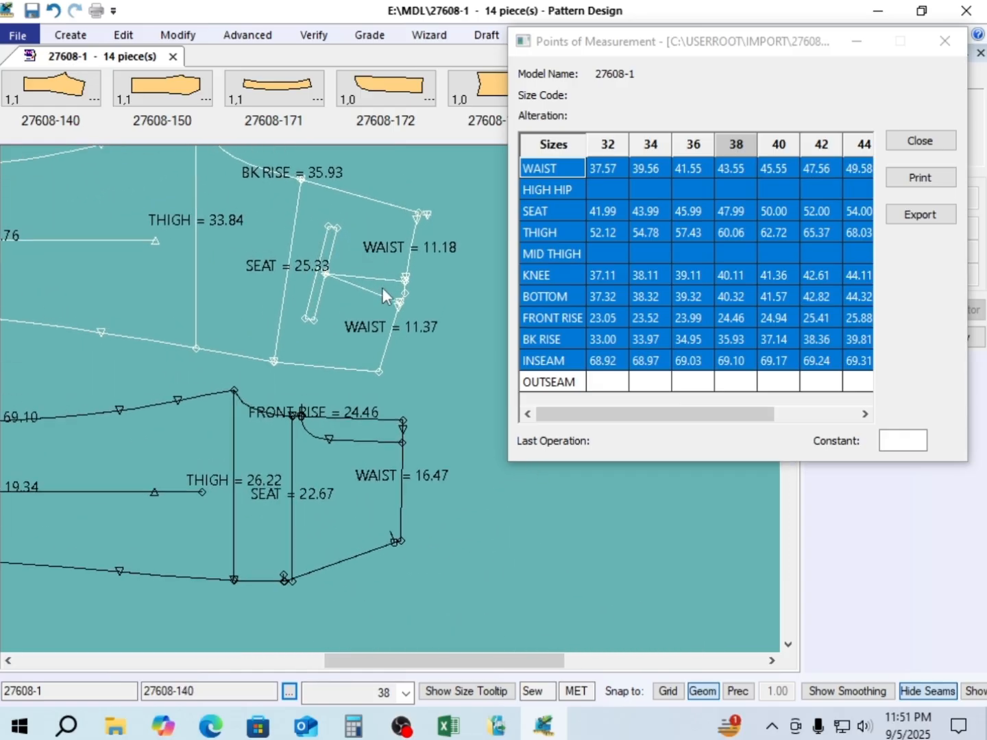
scroll(407, 300, "down", 3)
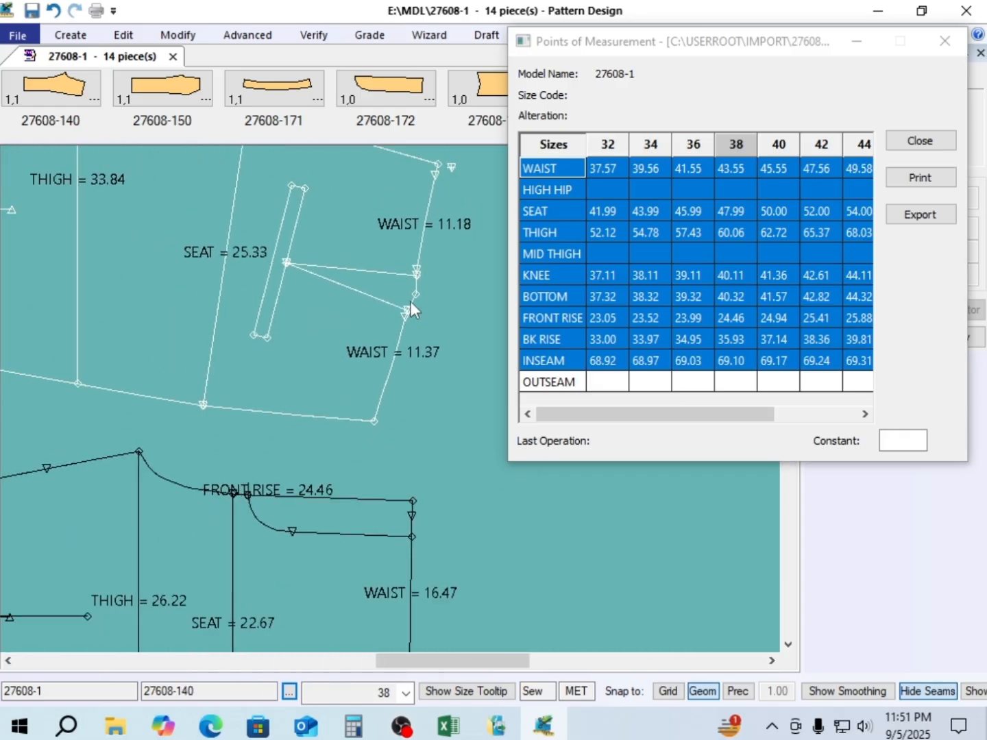
scroll(410, 302, "down", 5)
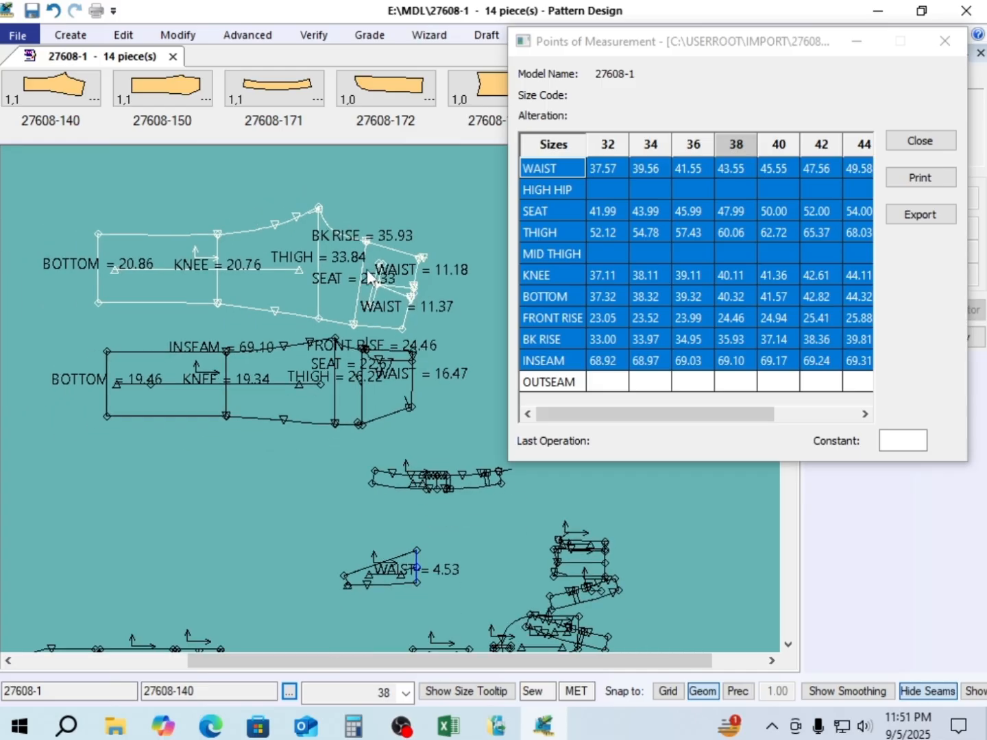
left_click_drag(336, 243, 340, 225)
left_click_drag(320, 365, 332, 335)
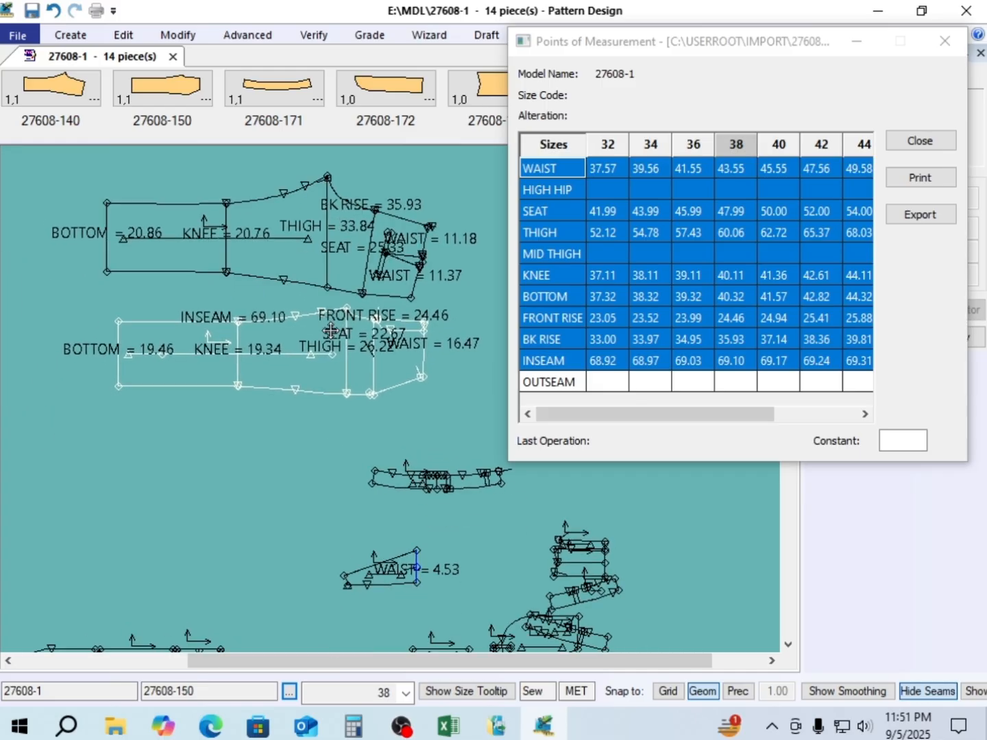
left_click(410, 484)
left_click_drag(410, 484, 333, 437)
Place the angled narrow piece beside piece 27608-171 and shift back piece 27608-140 slightly upward
left_click(384, 571)
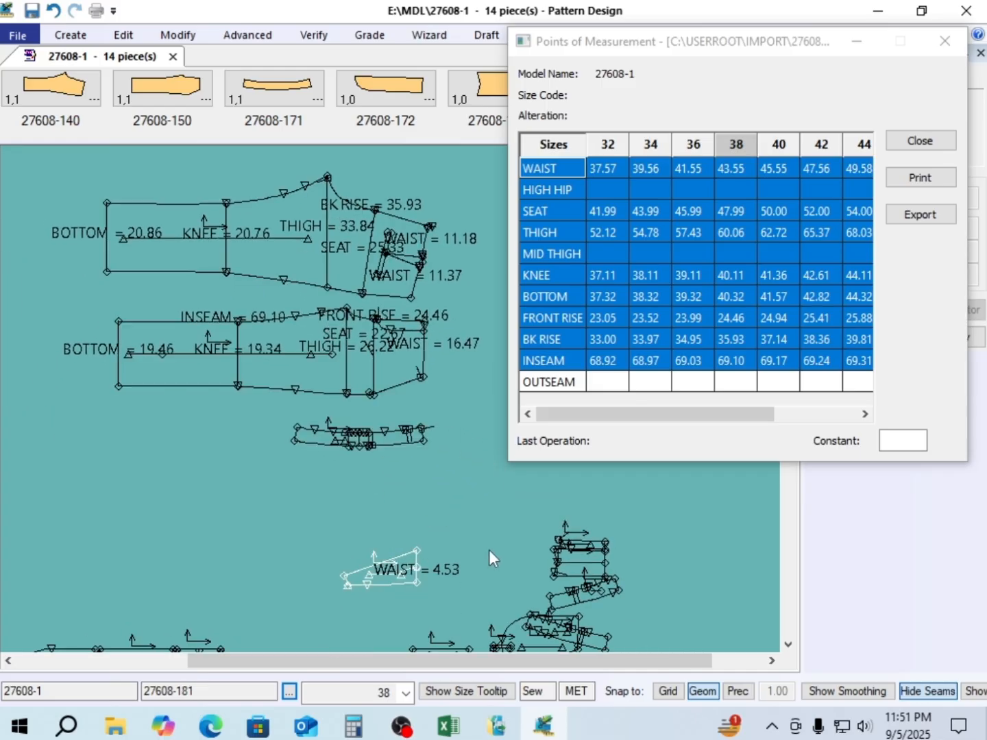
left_click(606, 596)
left_click_drag(606, 596, 498, 451)
scroll(364, 351, "down", 3)
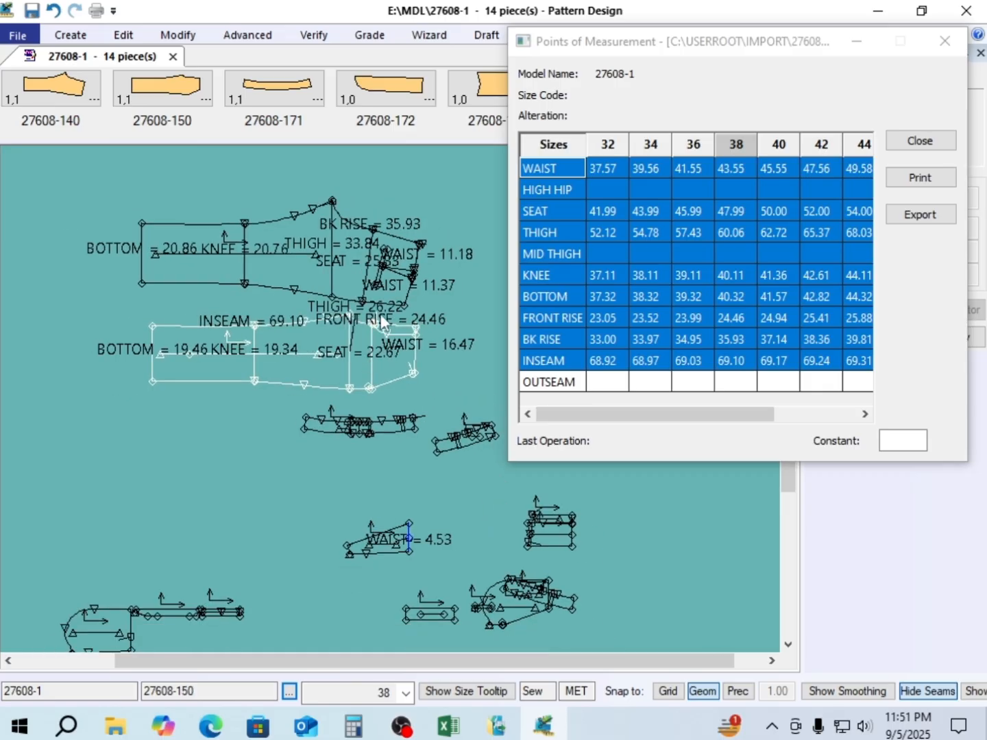
scroll(344, 259, "up", 2)
left_click_drag(343, 259, 349, 232)
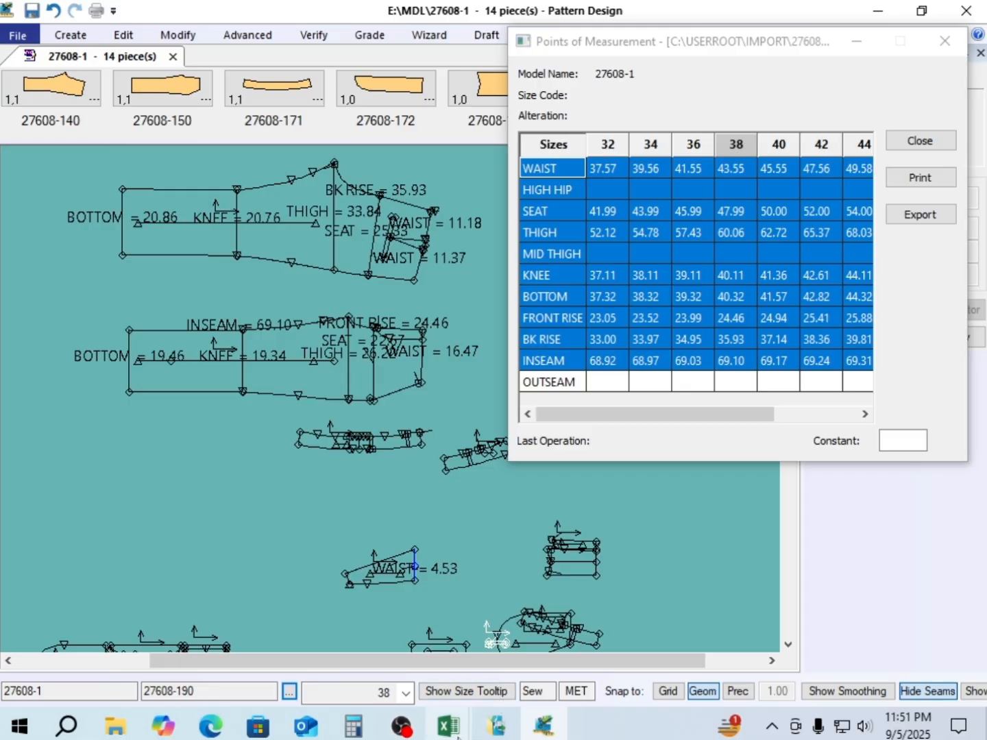
Switch to the mmc workbook in Excel and open the Bulk Pattern Adjustment Review table on Sheet1
mouse_move(449, 726)
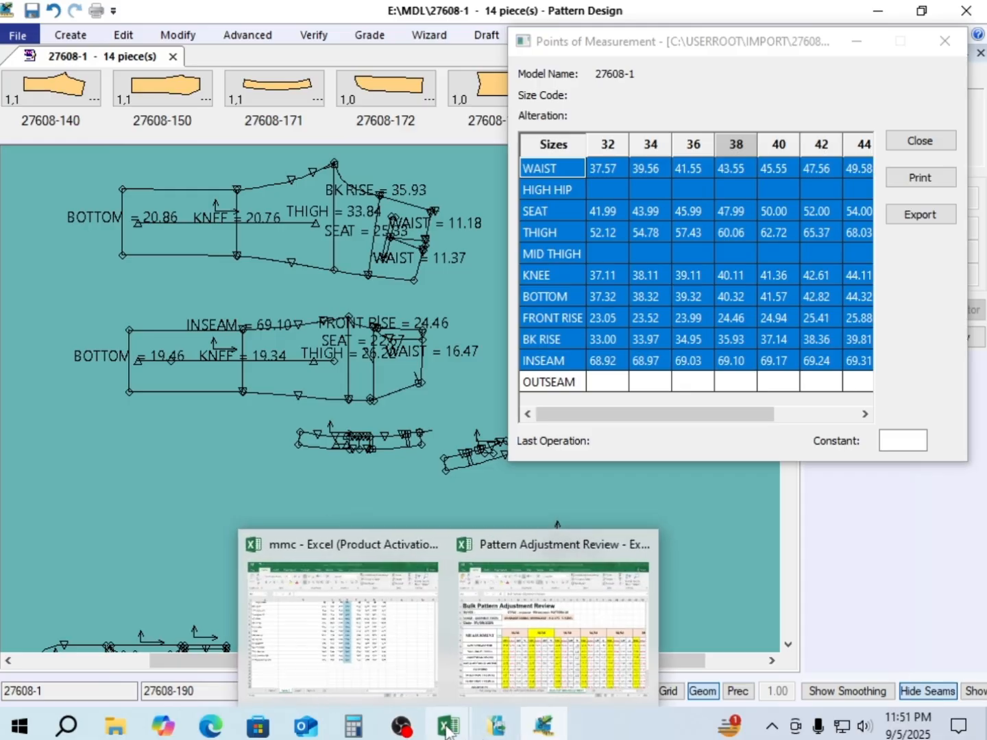
left_click(396, 654)
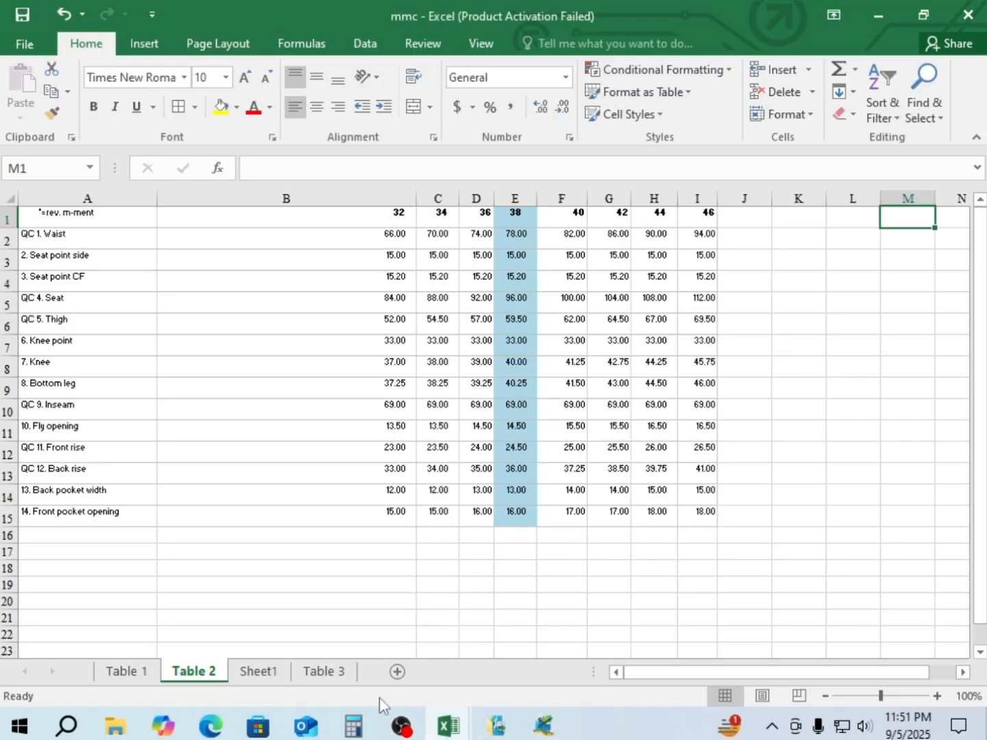
left_click(272, 672)
scroll(375, 473, "up", 1)
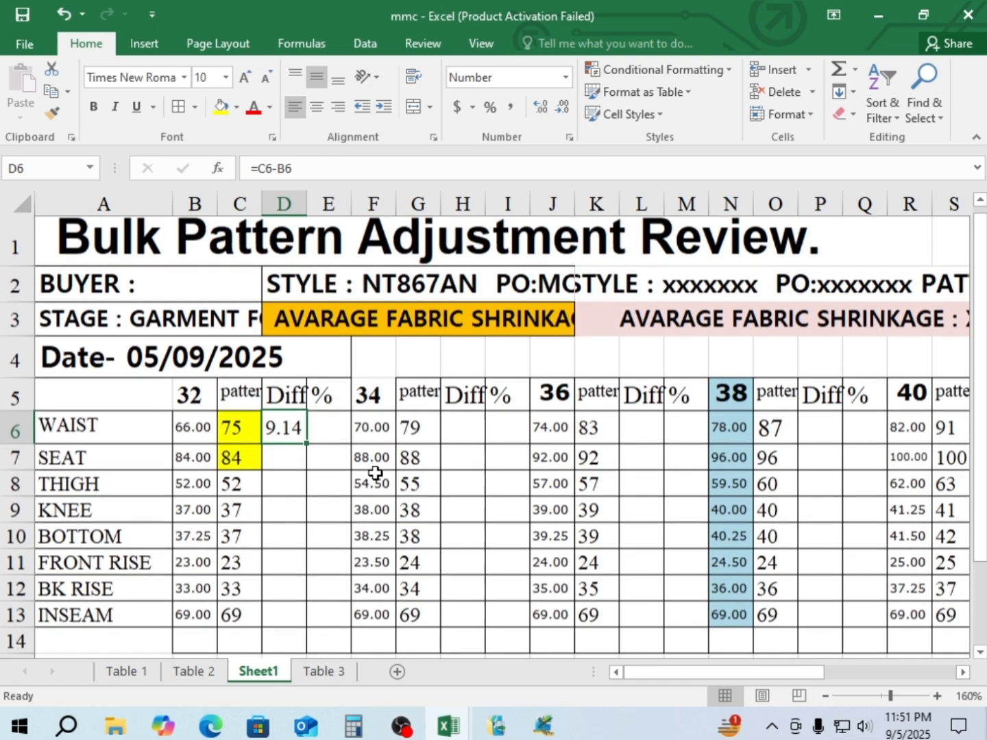
scroll(375, 474, "up", 1)
scroll(375, 434, "down", 3)
scroll(370, 439, "up", 3)
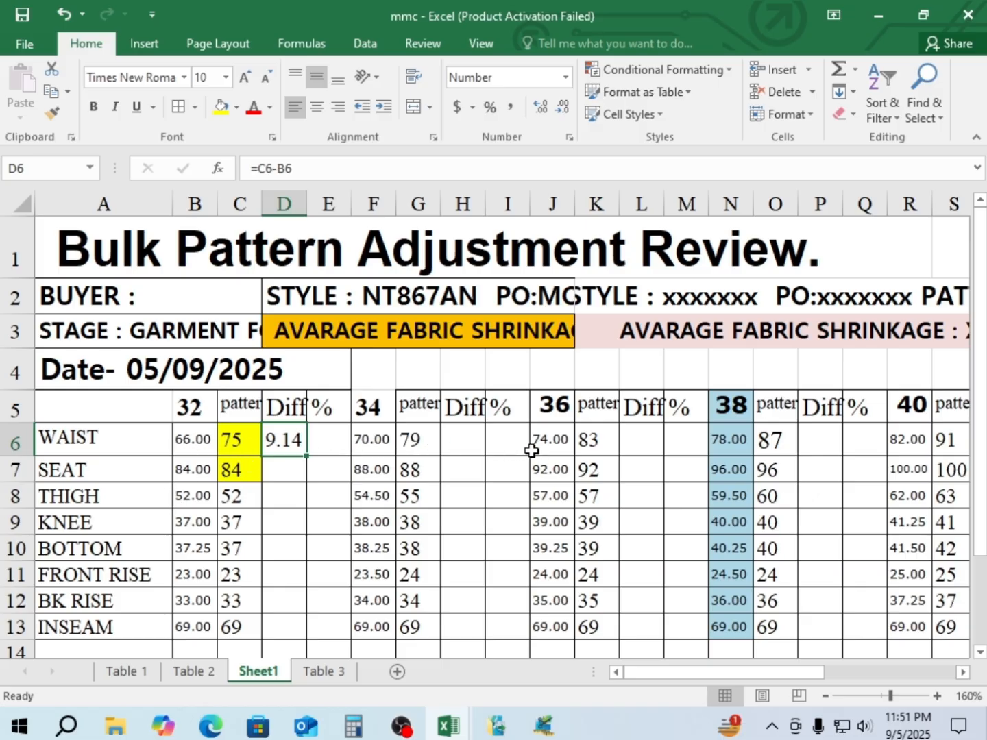
left_click_drag(762, 672, 738, 662)
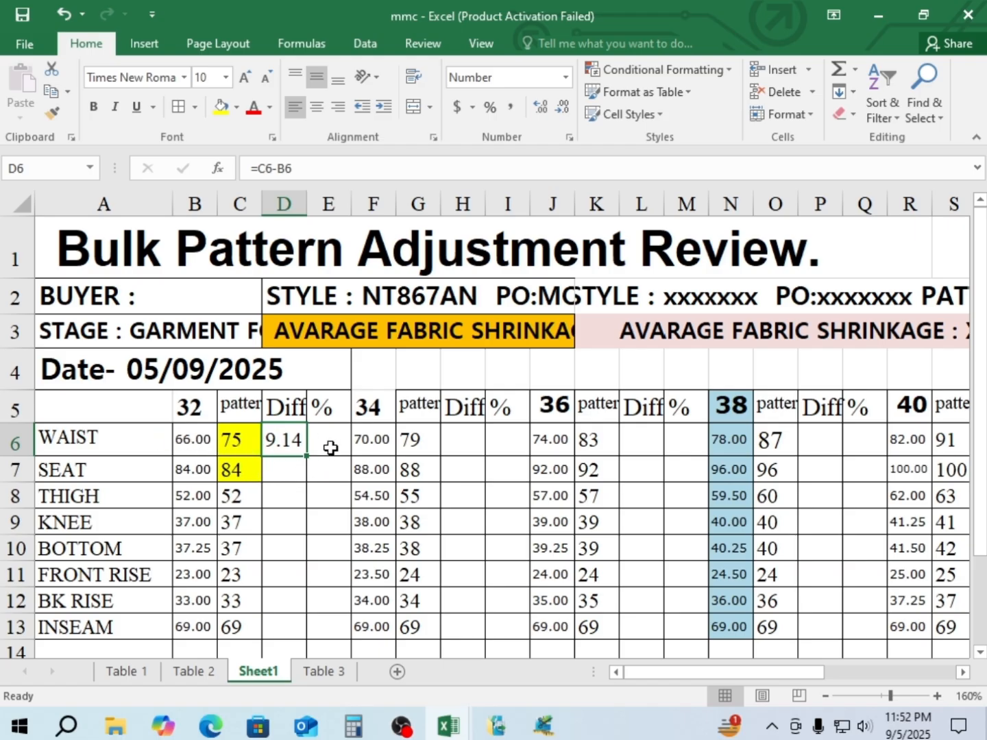
Calculate the size 32 seat difference in D7 with =C7-B7 and reduce that cell's font size to 9
left_click(288, 471)
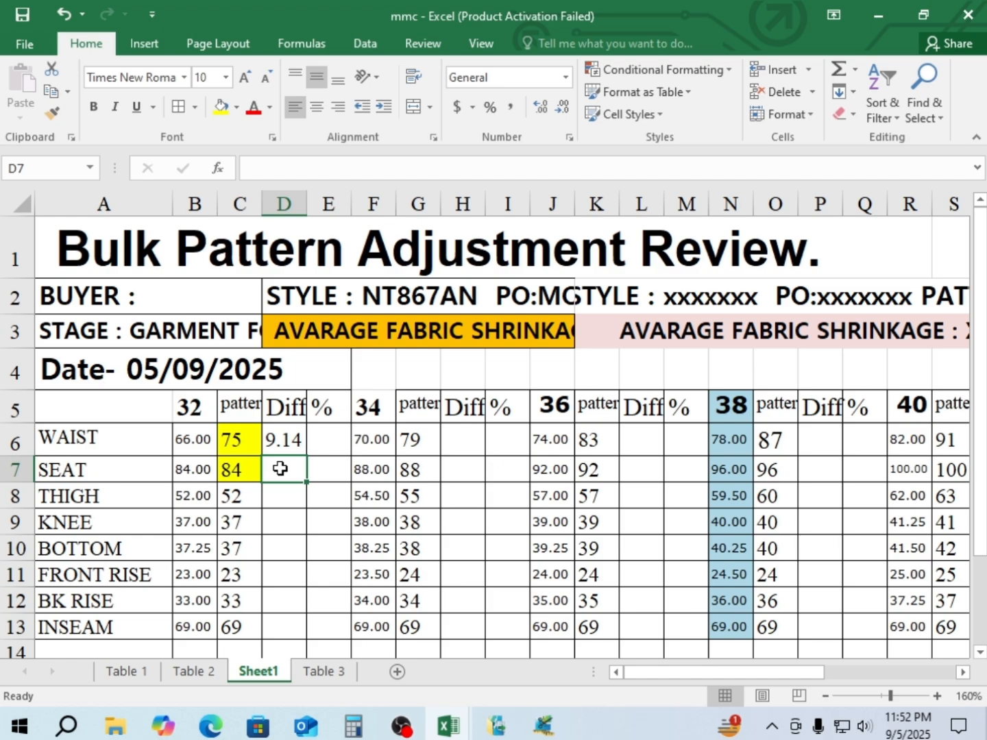
type("=")
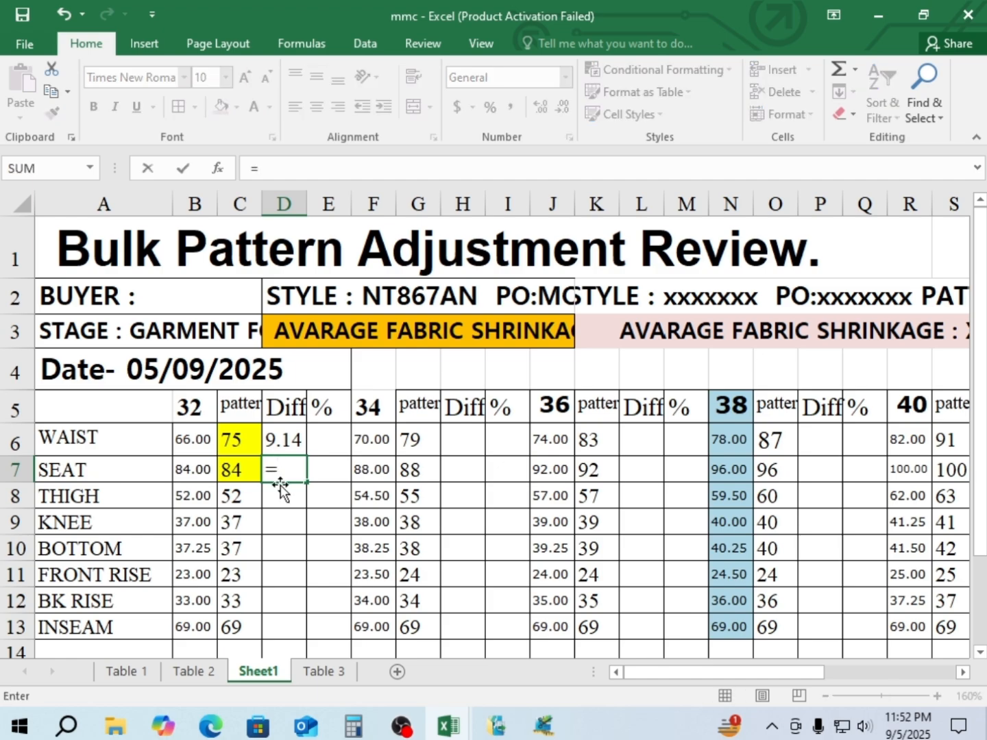
left_click(236, 472)
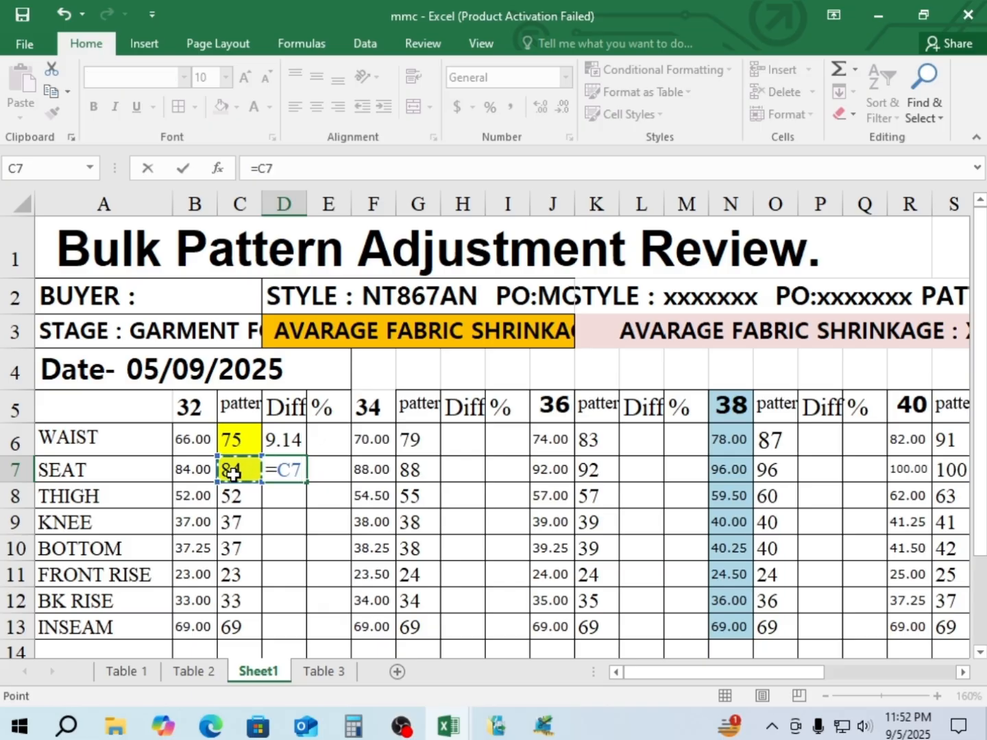
type("-")
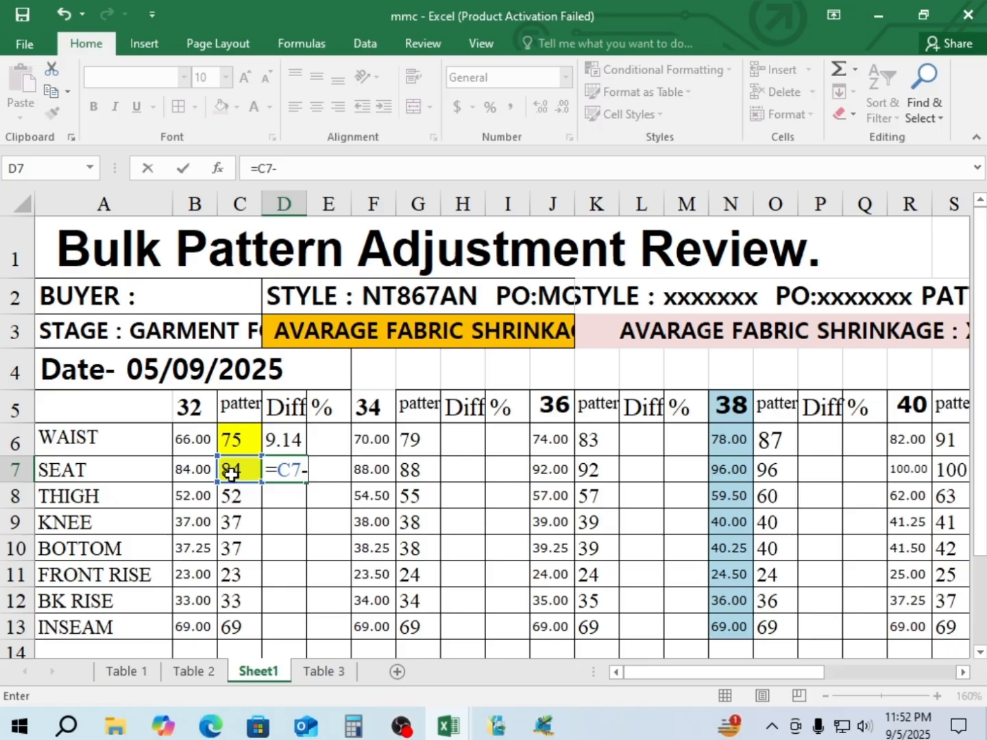
left_click(186, 472)
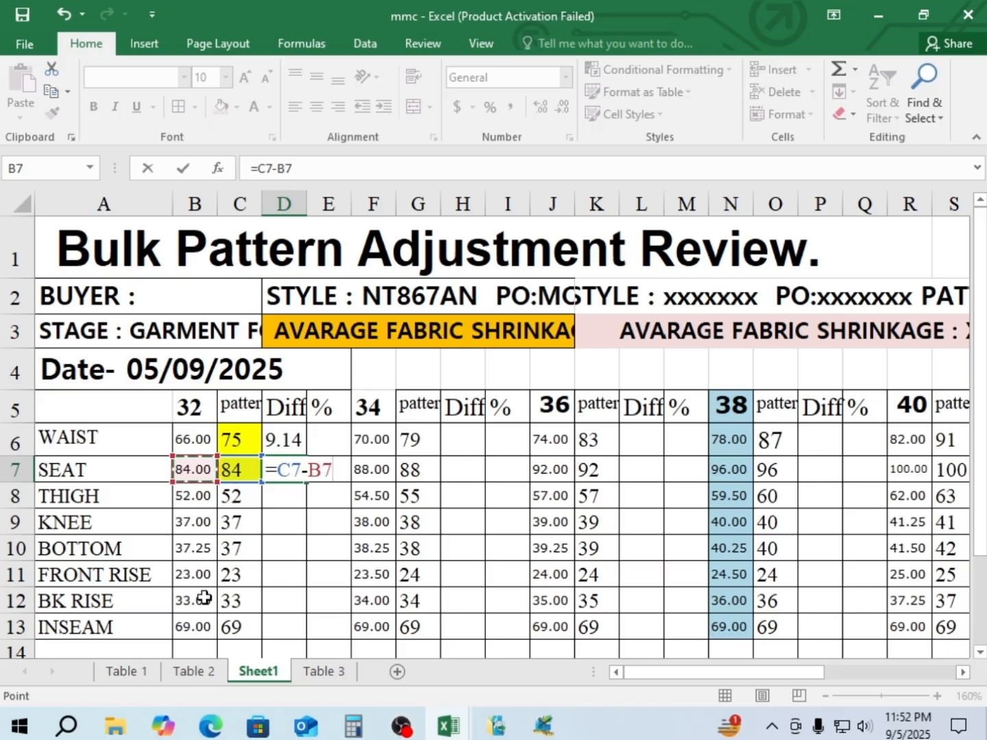
key("Return")
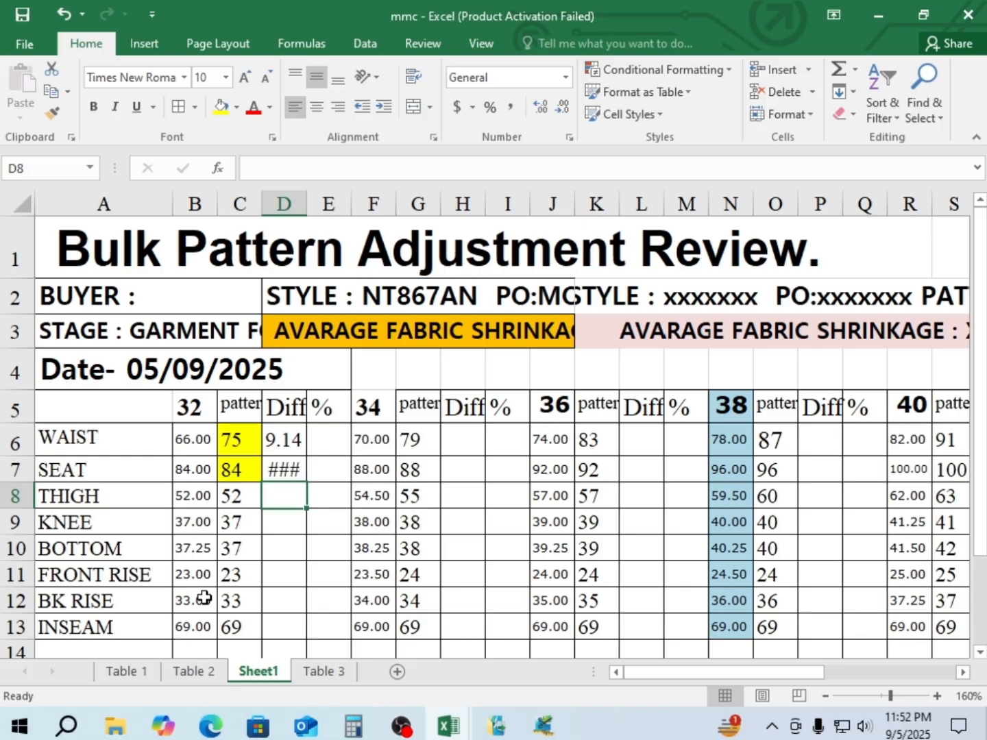
left_click(281, 471)
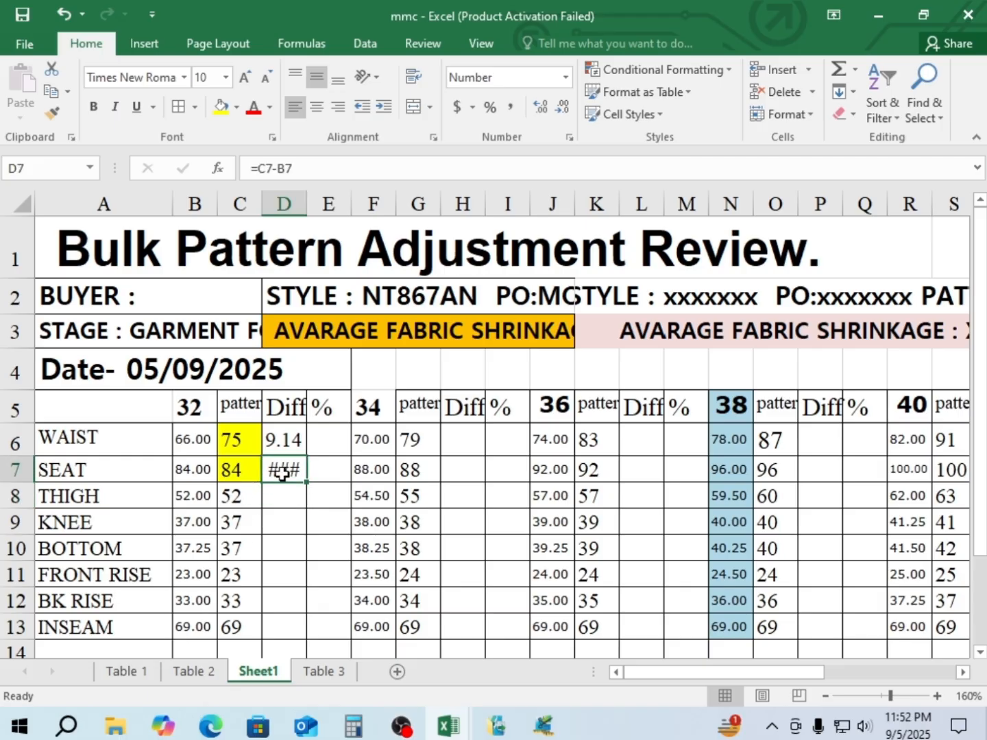
left_click(266, 77)
left_click(291, 505)
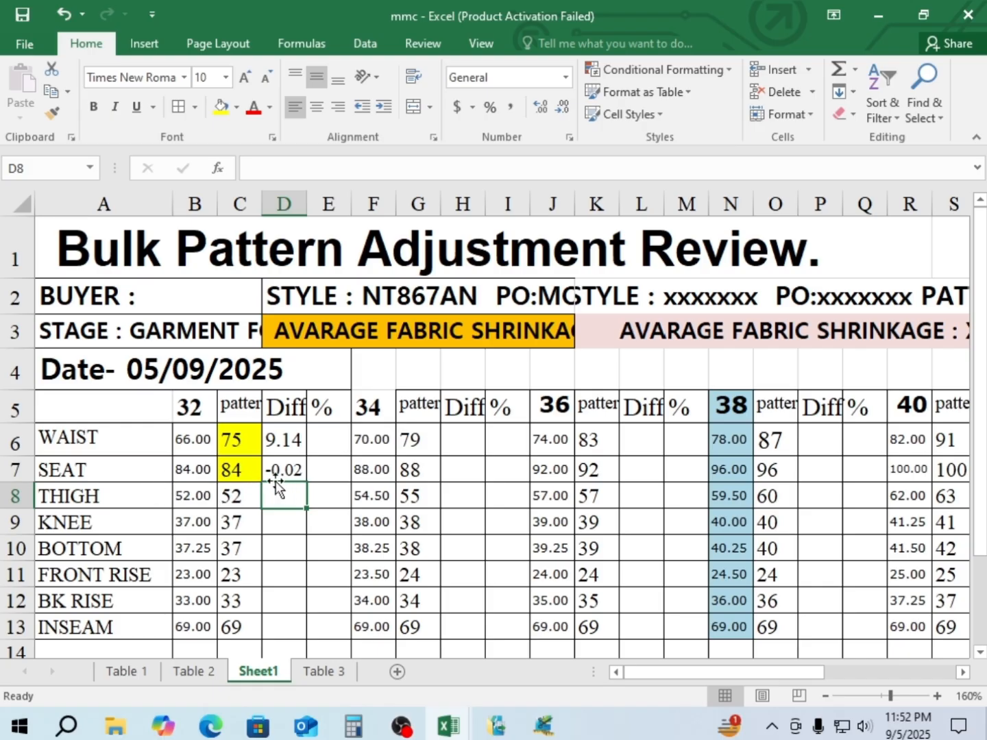
Reduce the font size of the size 32 seat pattern value in C7 to 8 and show it with one decimal
left_click(238, 473)
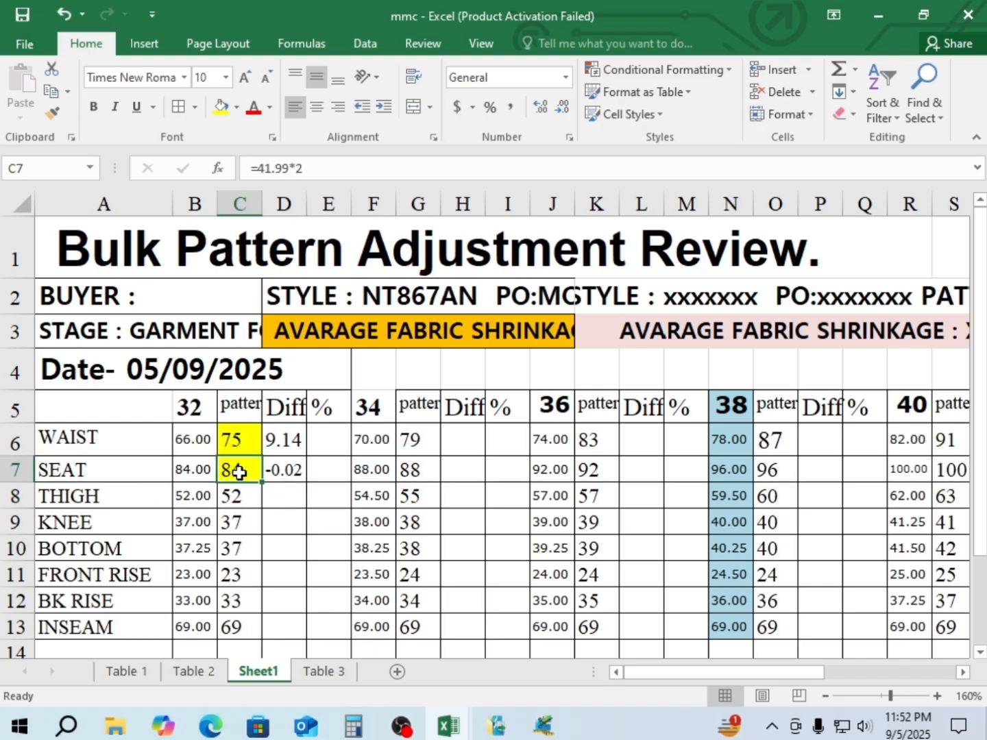
left_click(266, 79)
left_click(266, 78)
left_click(565, 109)
left_click(540, 110)
left_click(539, 110)
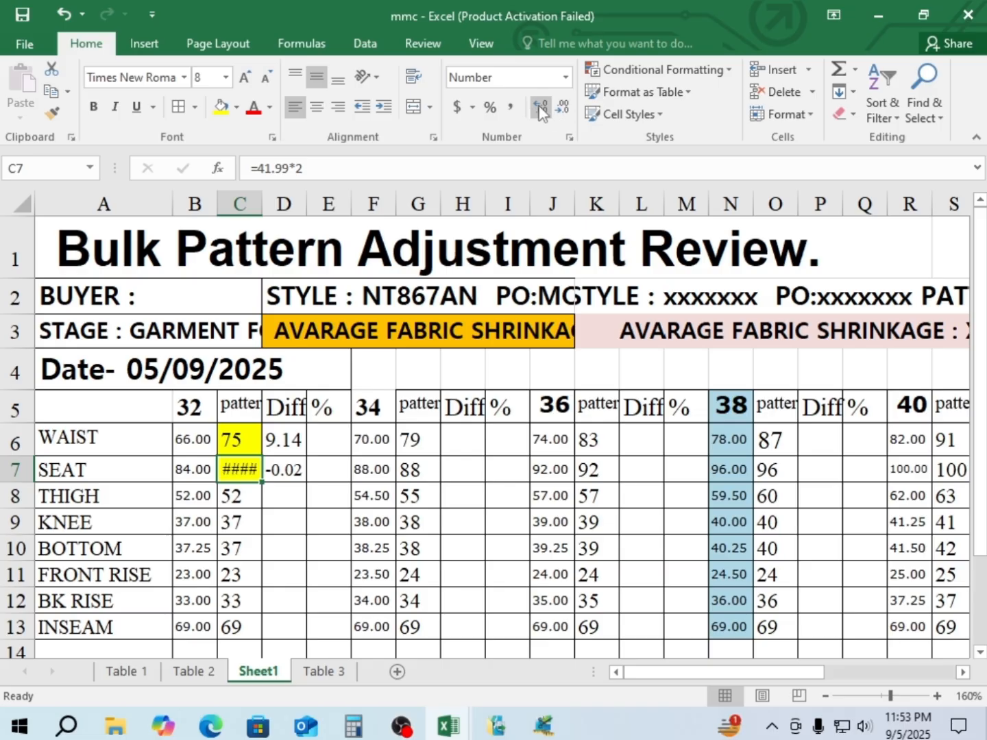
left_click(564, 109)
Try showing the size 32 seat specification in B7 with fewer decimals, and restore its two decimals
left_click(194, 470)
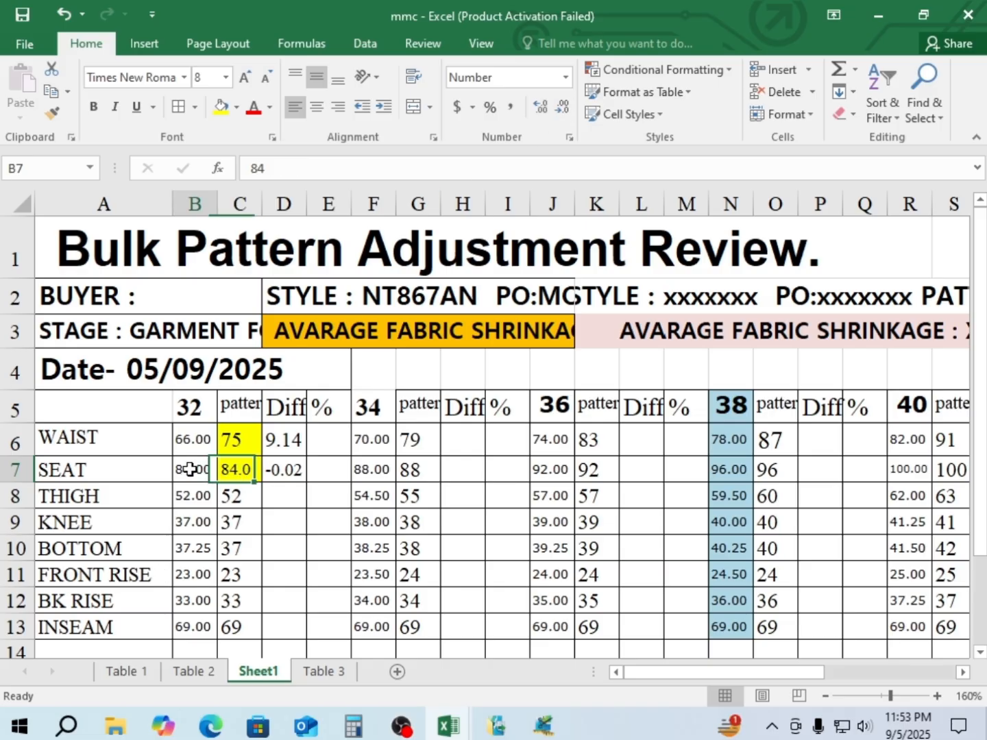
left_click(562, 109)
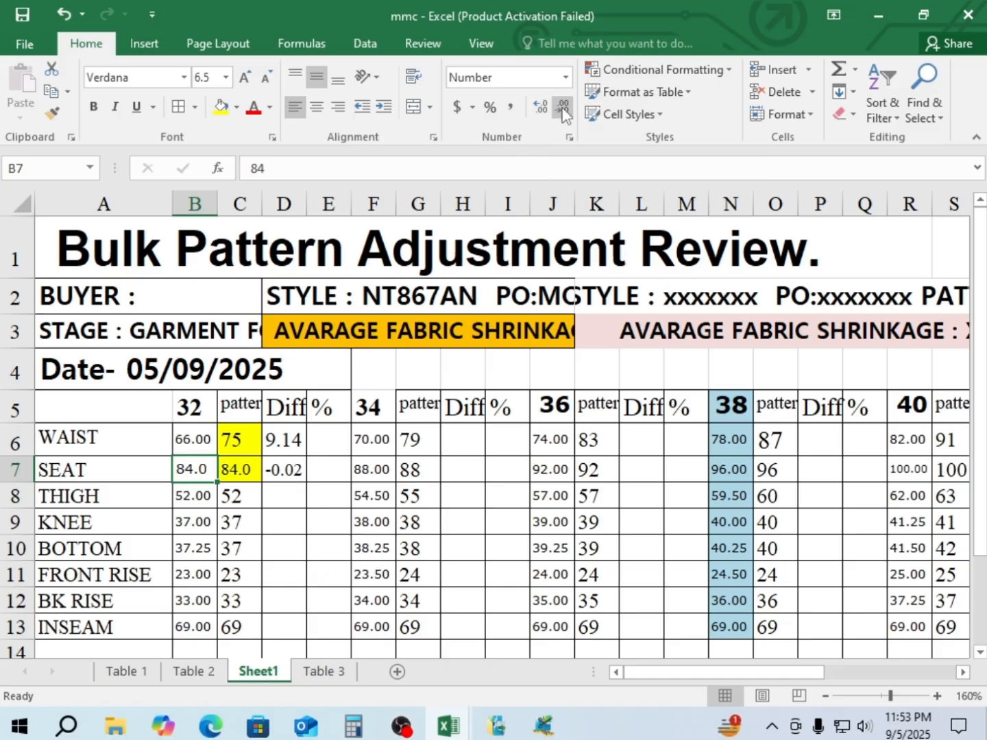
left_click(562, 108)
left_click(539, 109)
left_click(287, 529)
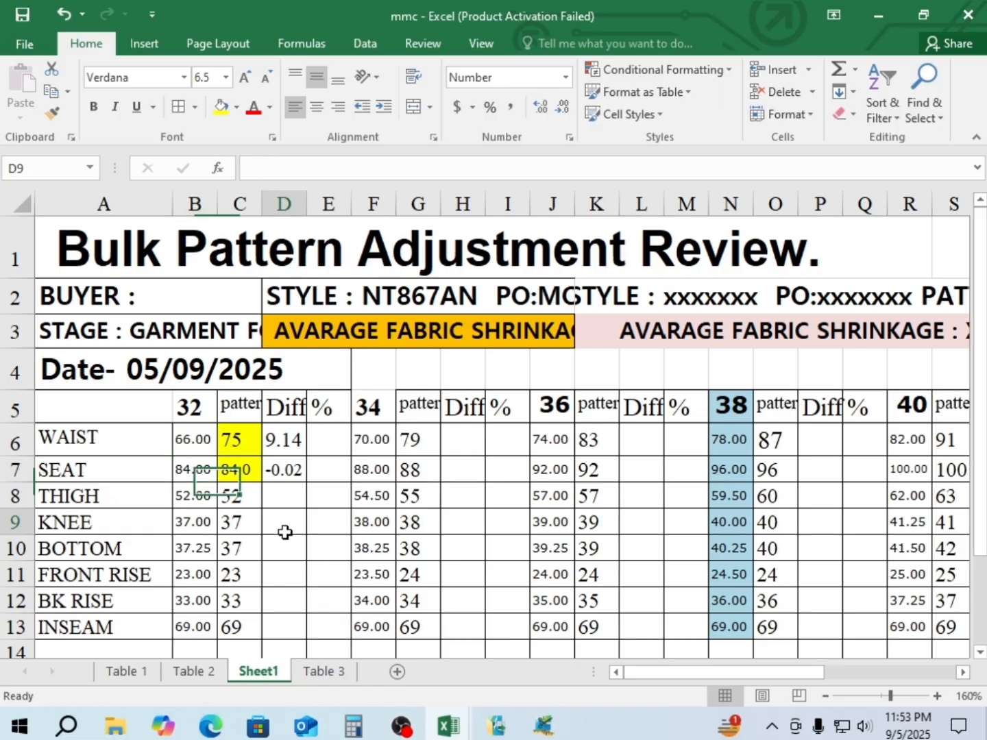
Show the size 32 seat pattern value in C7 with two decimals
left_click(248, 473)
left_click(288, 469)
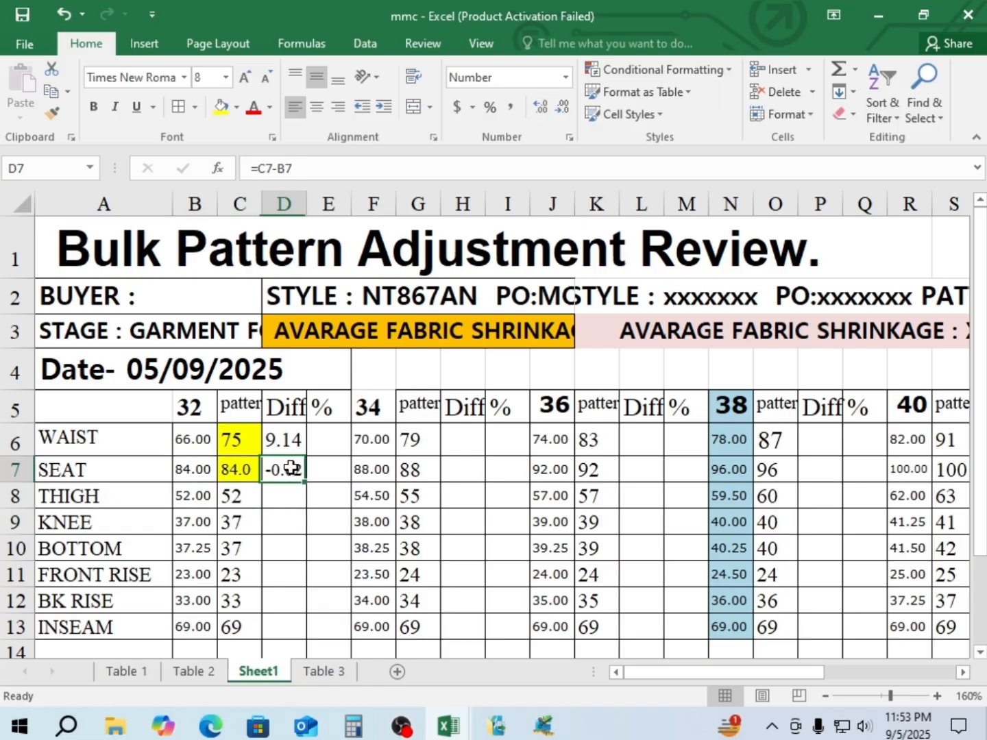
left_click(336, 477)
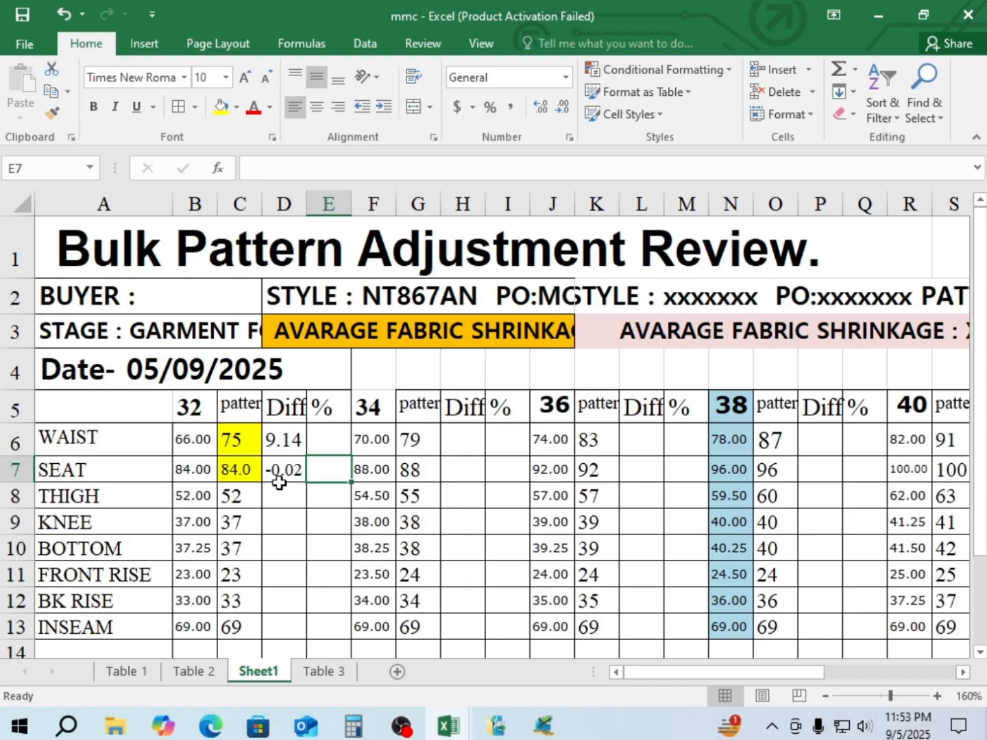
left_click(287, 471)
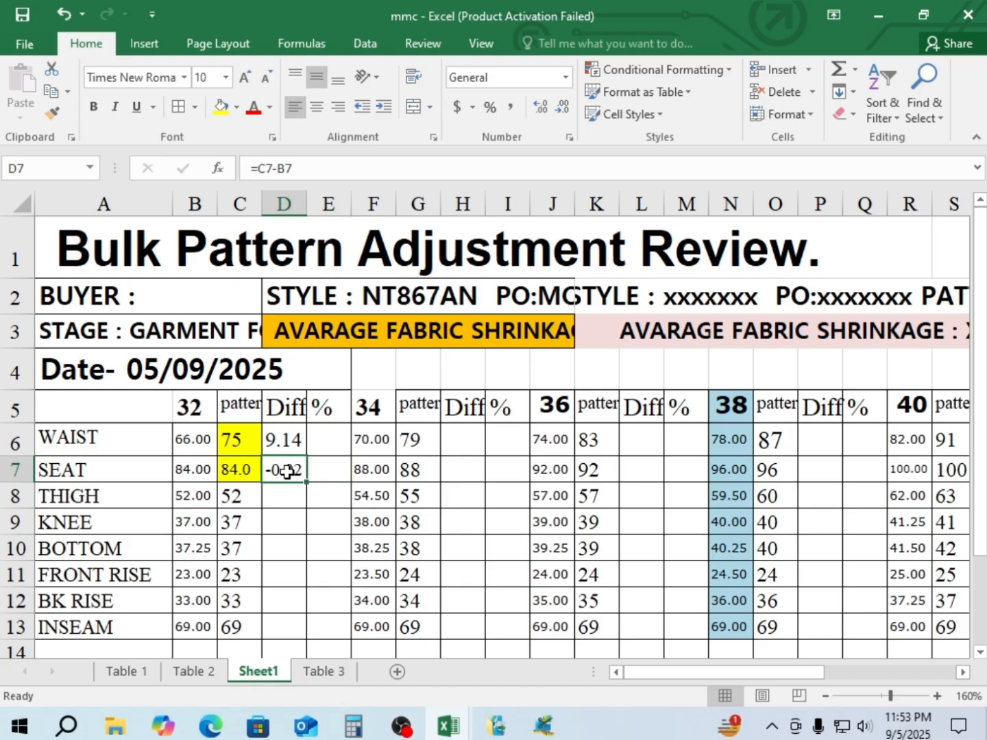
left_click(248, 472)
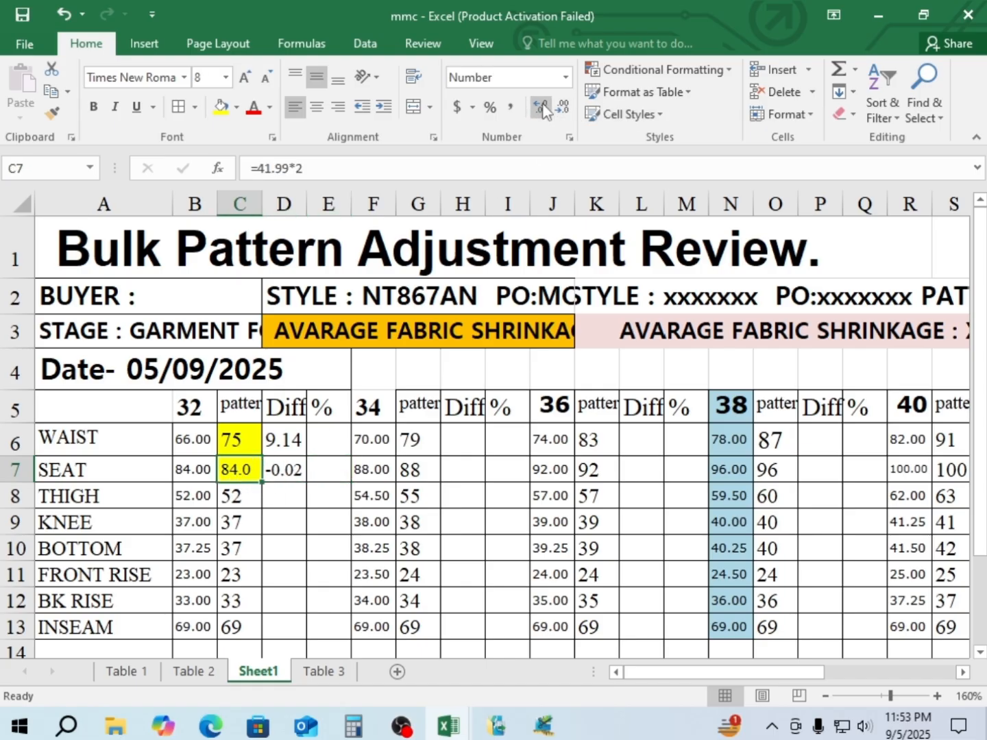
left_click(542, 108)
left_click(284, 495)
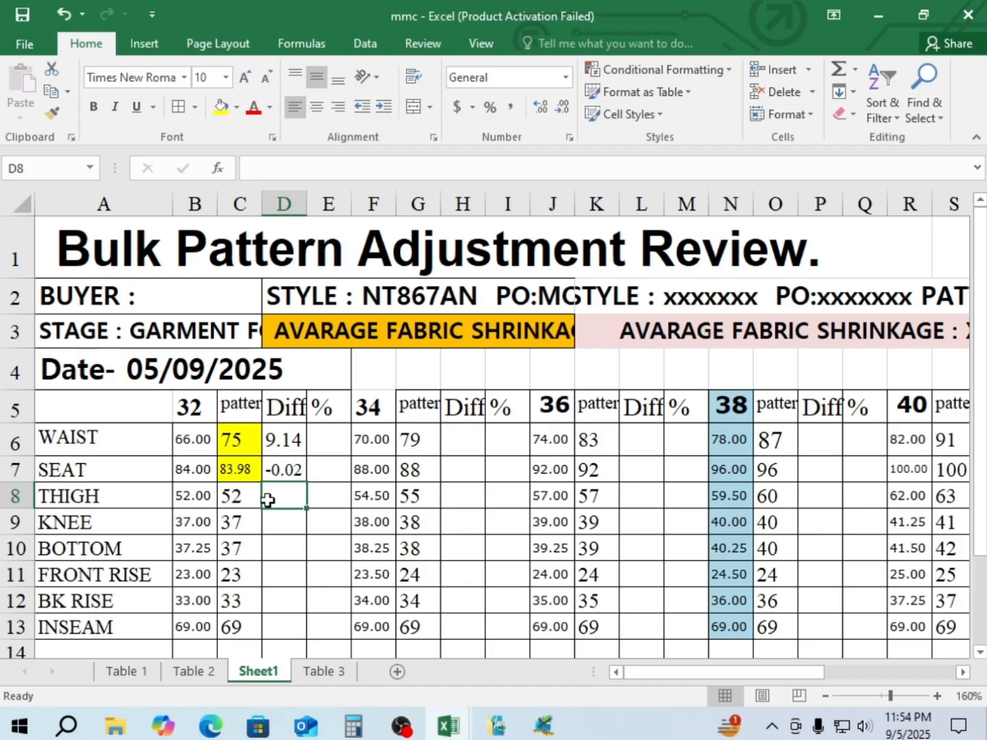
Copy the seat difference formula from D7 into D8:D13 for the thigh through inseam rows of size 32
scroll(284, 503, "down", 1)
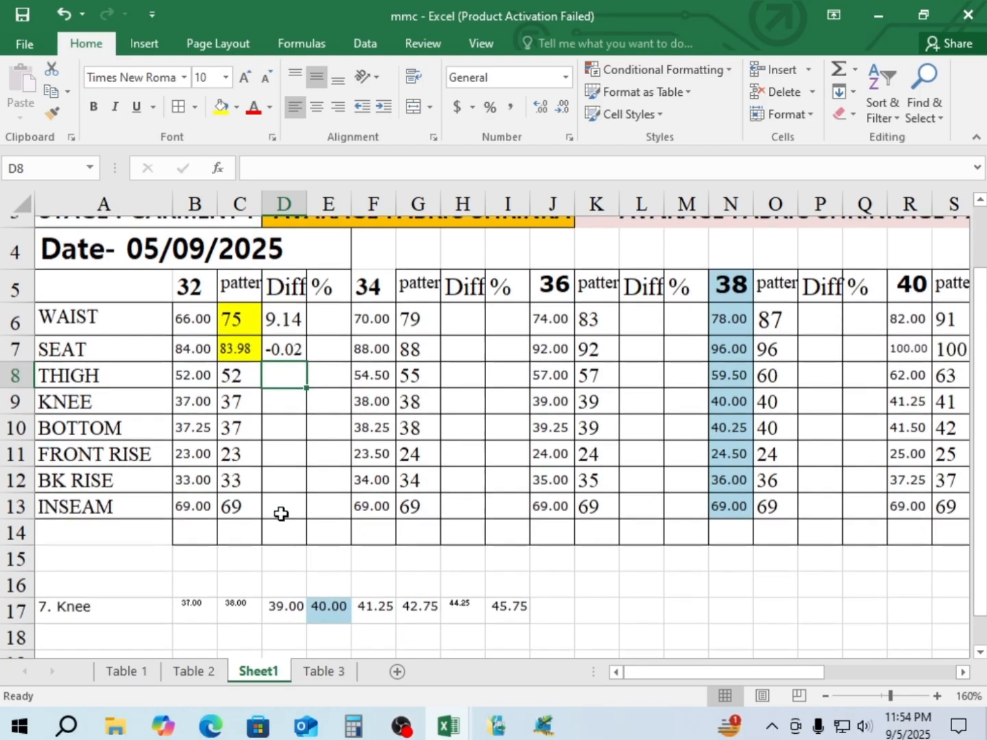
left_click(294, 336)
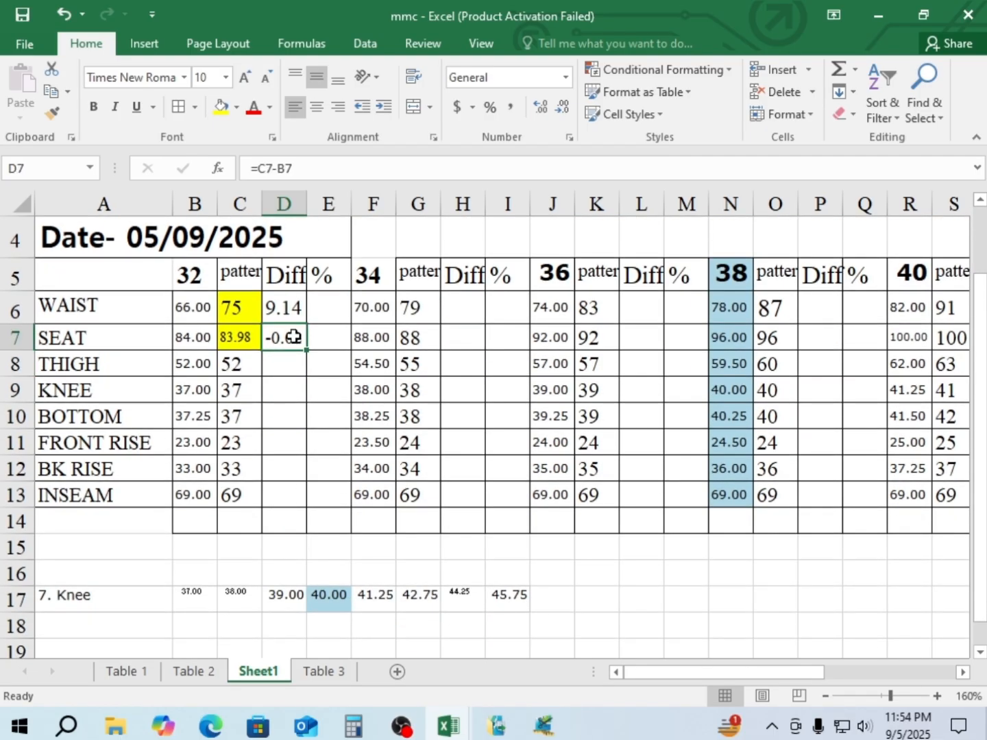
right_click(292, 336)
left_click(330, 324)
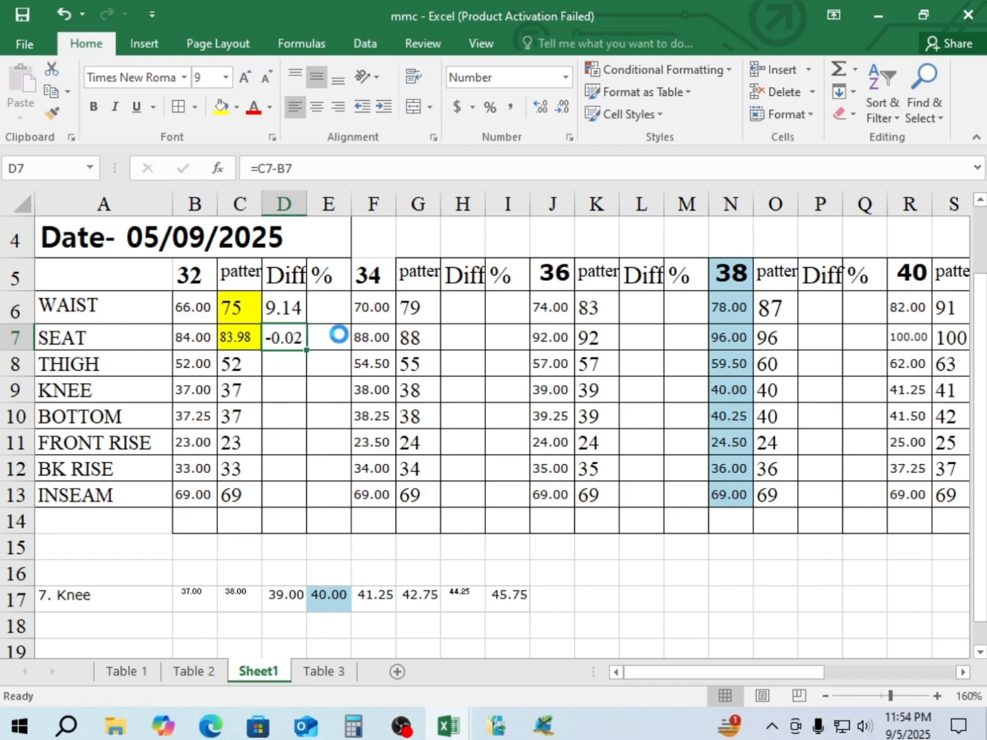
left_click_drag(280, 368, 277, 504)
right_click(269, 380)
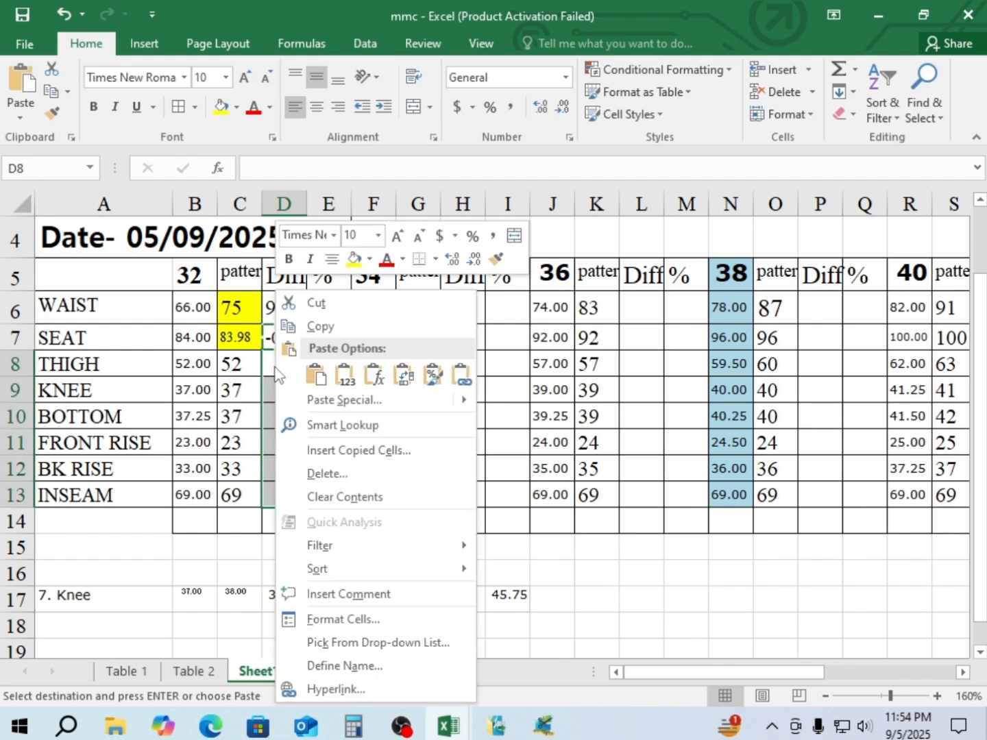
left_click(300, 381)
left_click(336, 451)
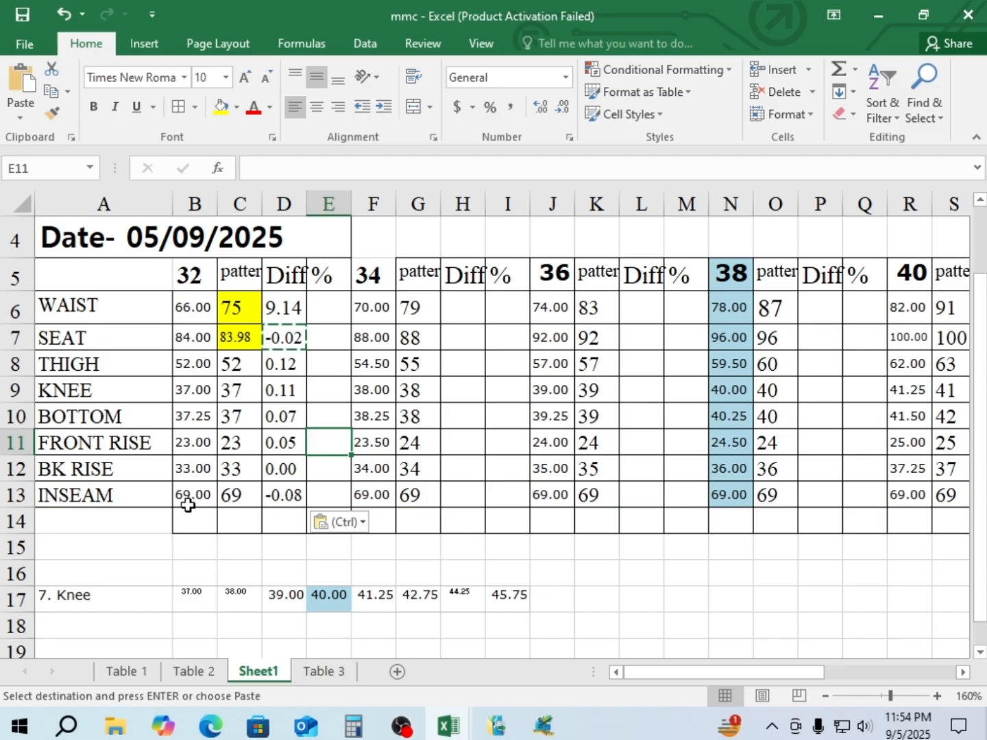
Reduce the font size of the size 32 pattern values for thigh through inseam in C8:C13 to 9
left_click(249, 500)
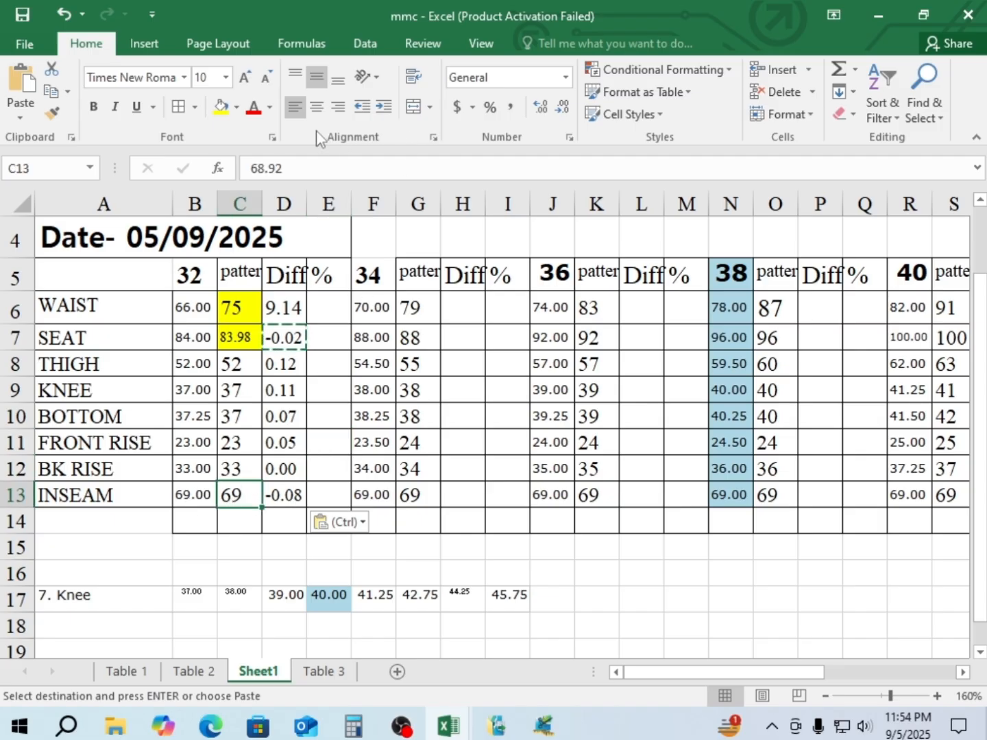
left_click(265, 79)
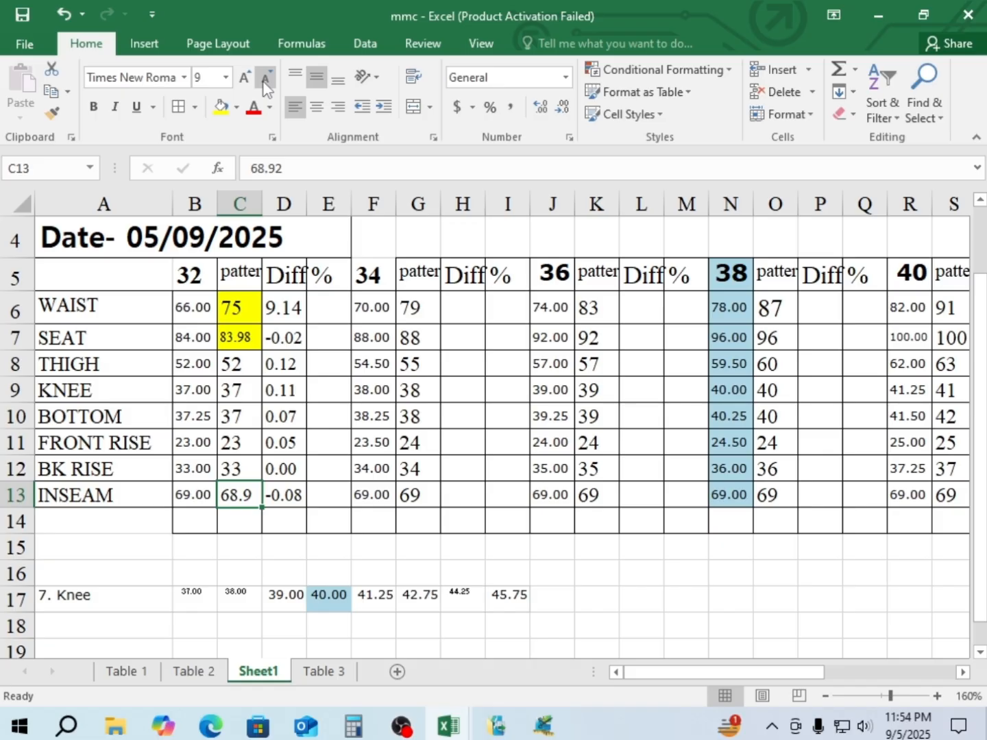
key("Down")
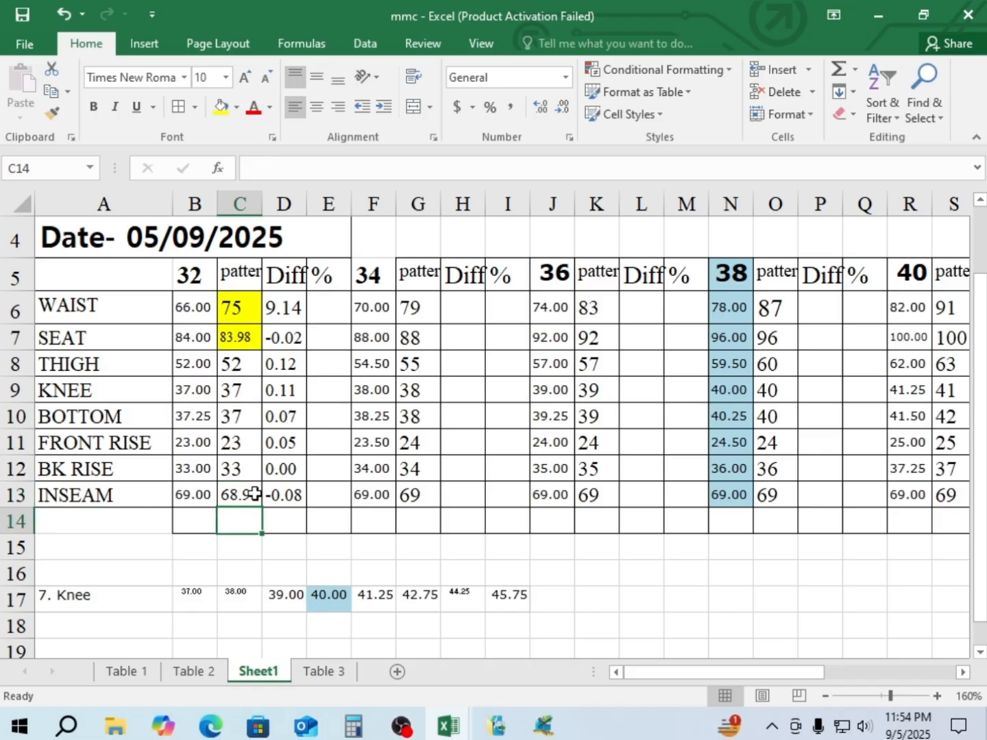
left_click_drag(260, 371, 249, 473)
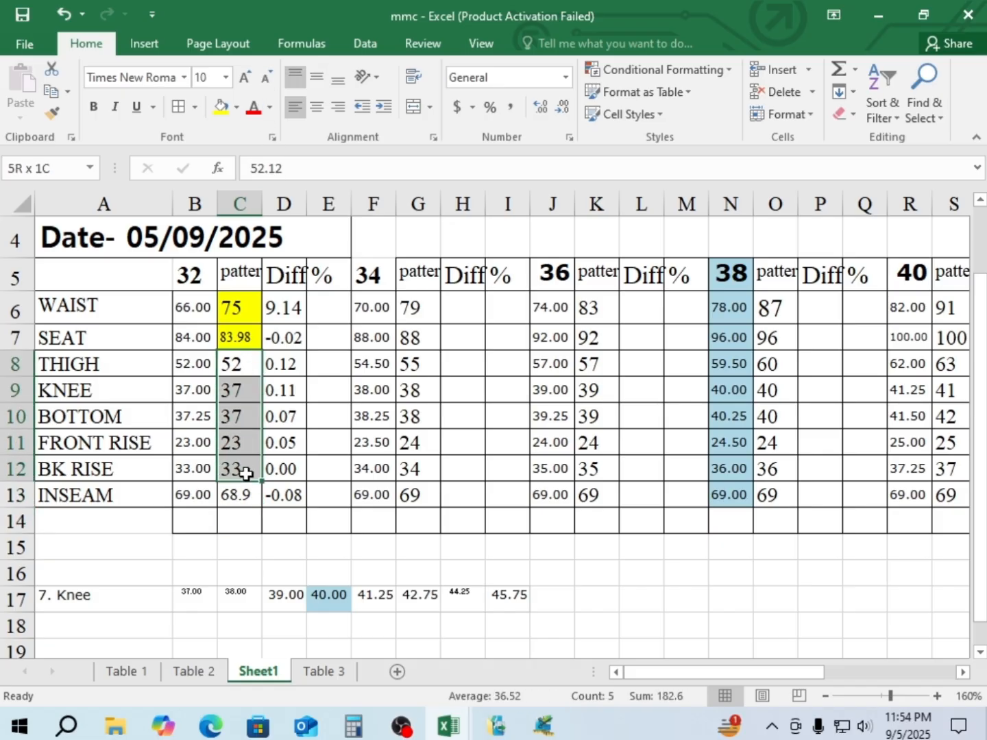
left_click(266, 81)
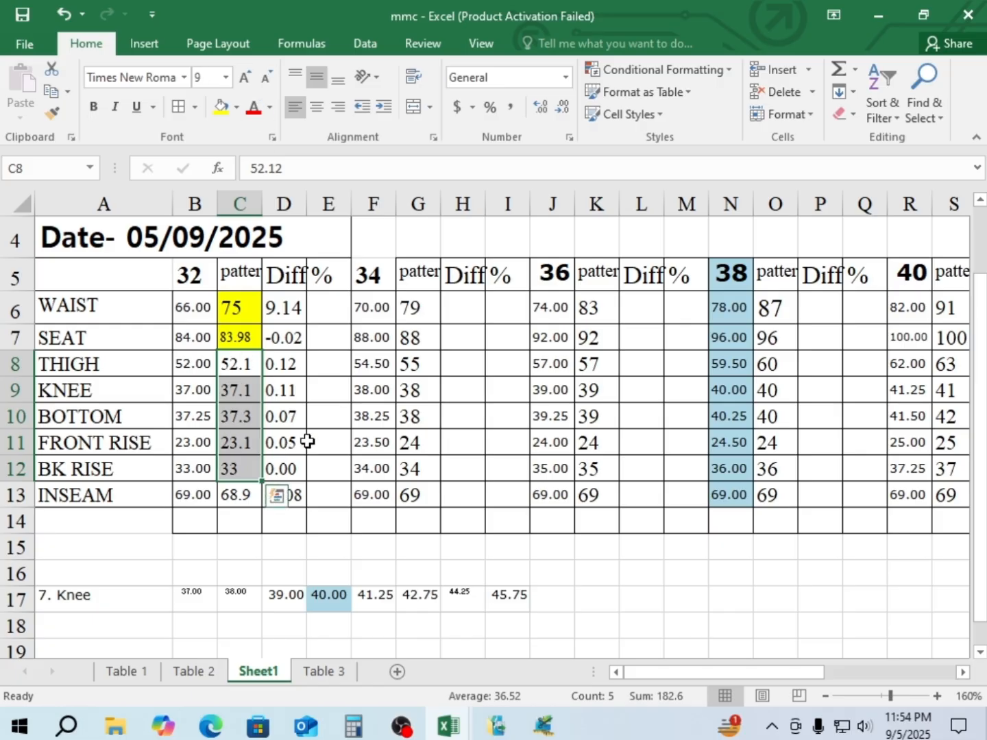
left_click(327, 435)
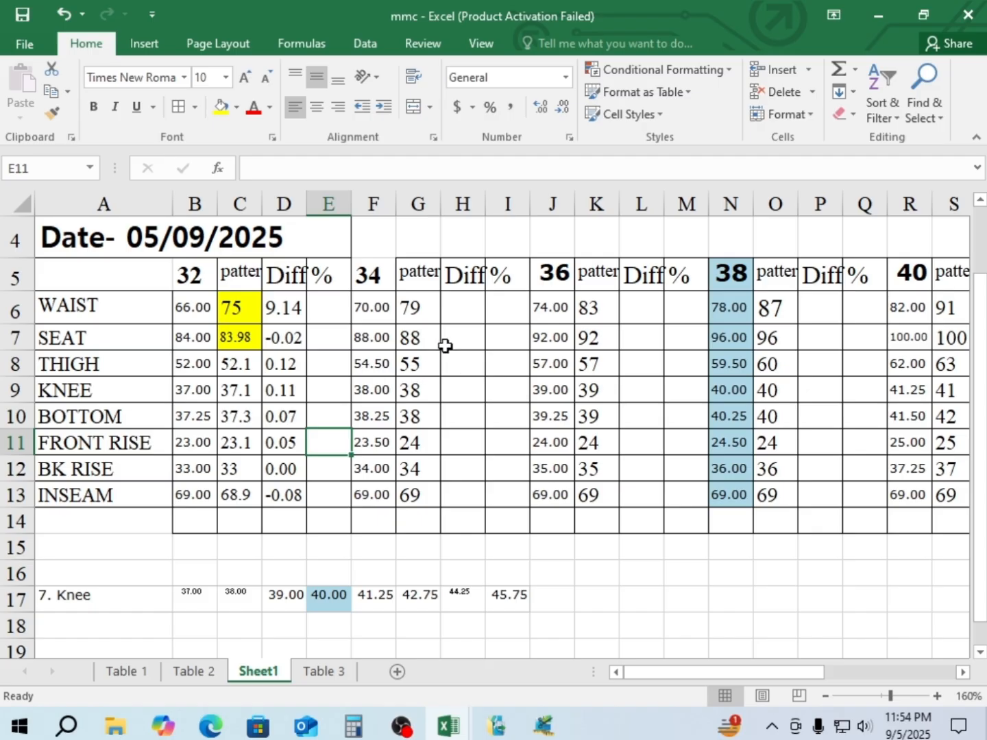
Reduce the font size of the pattern values in rows 6 to 13 for sizes 34 through 46 to 9
left_click_drag(412, 307, 409, 495)
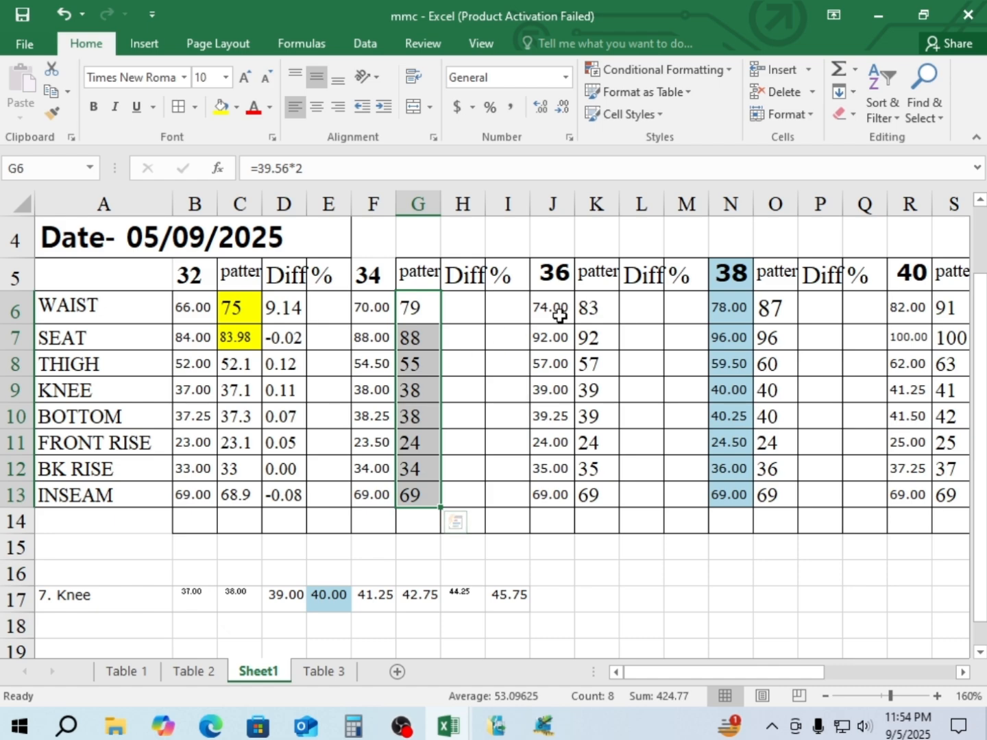
left_click_drag(594, 304, 584, 339, "ctrl")
left_click_drag(578, 482, 580, 495, "ctrl")
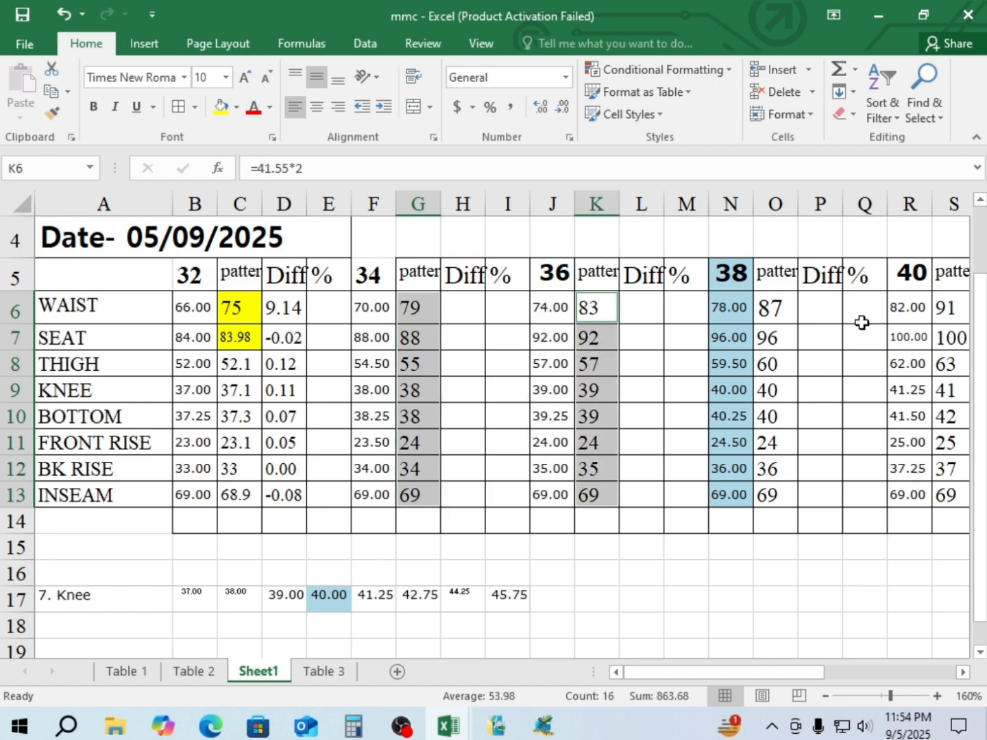
left_click_drag(776, 308, 774, 495, "ctrl")
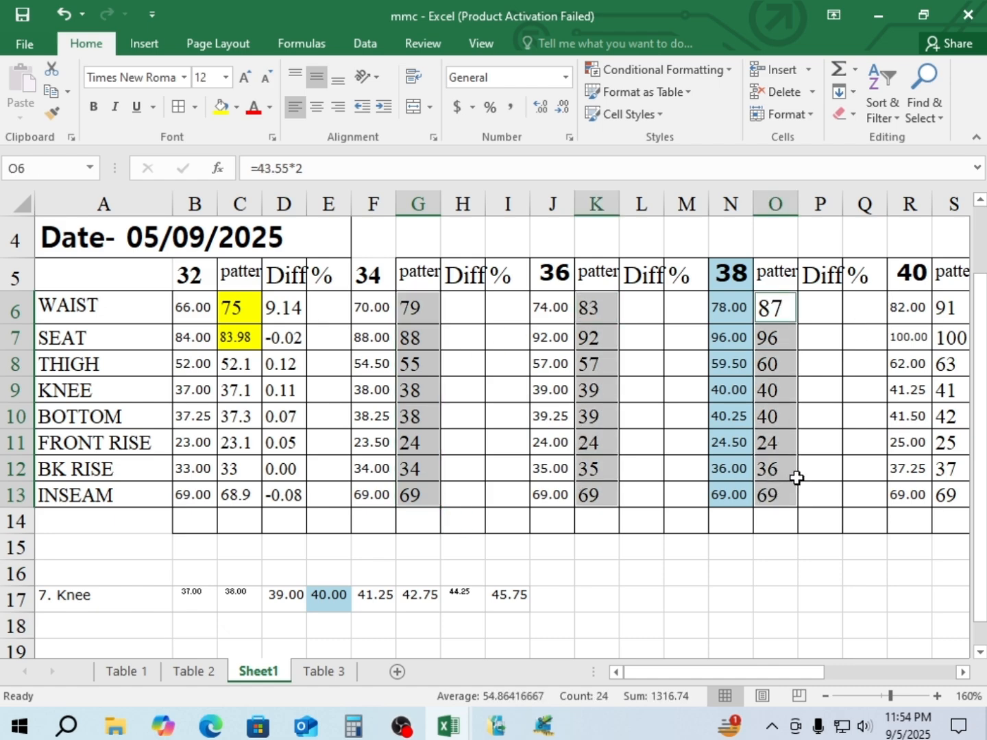
left_click_drag(754, 676, 844, 674)
left_click_drag(449, 312, 450, 495, "ctrl")
left_click_drag(637, 310, 635, 495, "ctrl")
left_click_drag(817, 309, 816, 495, "ctrl")
left_click_drag(833, 676, 884, 669)
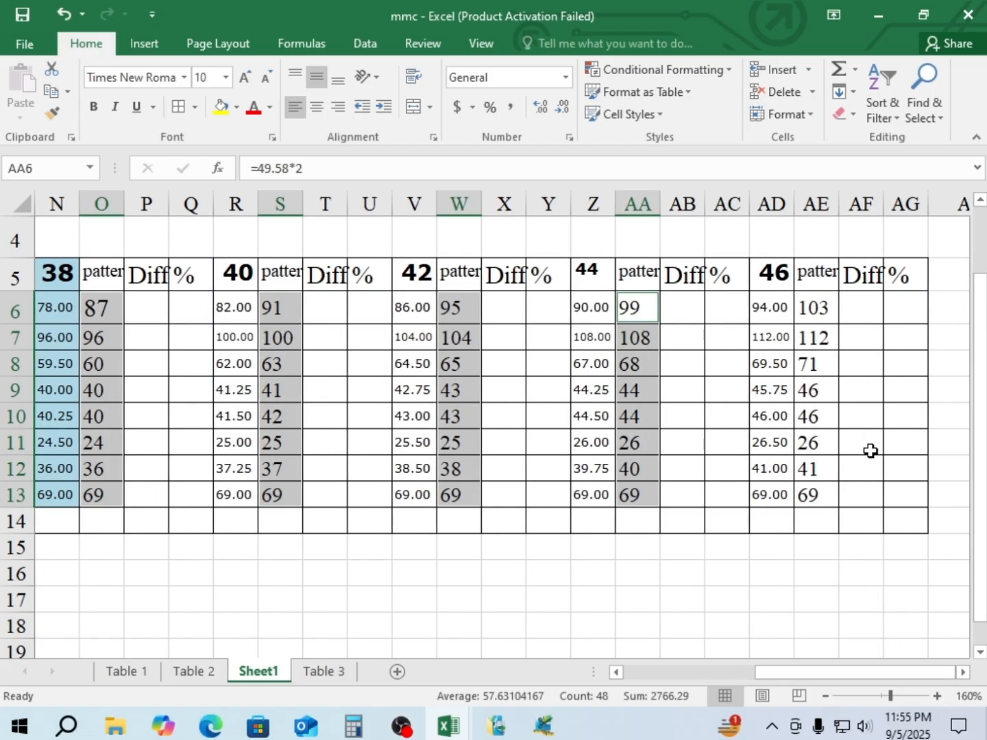
left_click_drag(812, 309, 818, 500, "ctrl")
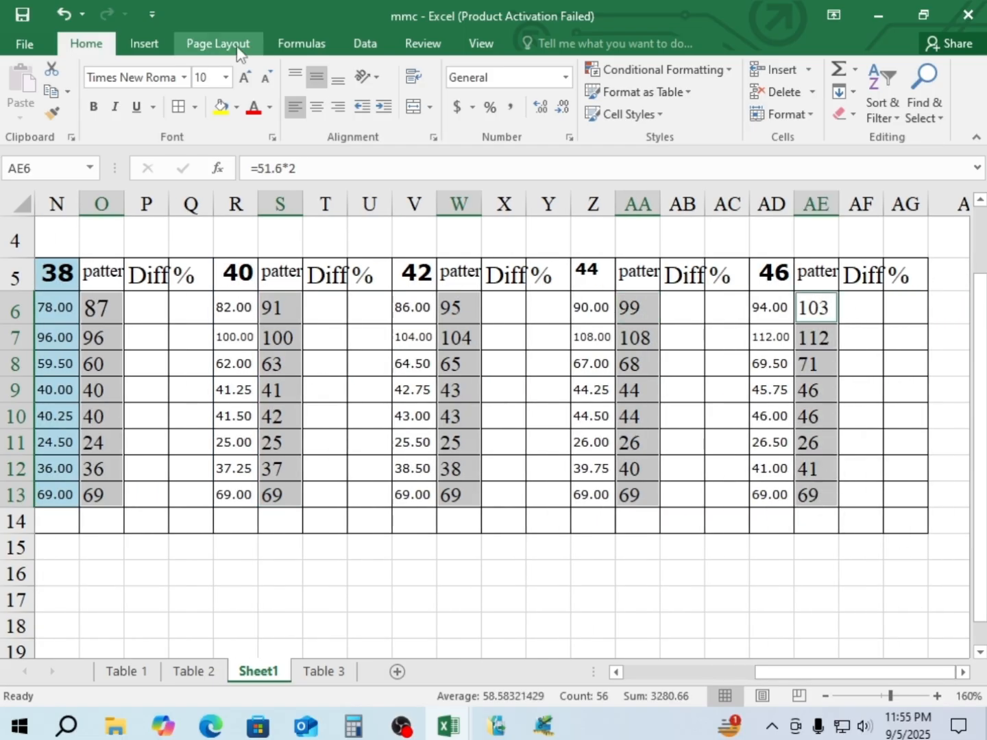
Try showing the size 42 seat pattern value in W7 with an extra decimal, and remove that decimal again
left_click(541, 109)
left_click(459, 335)
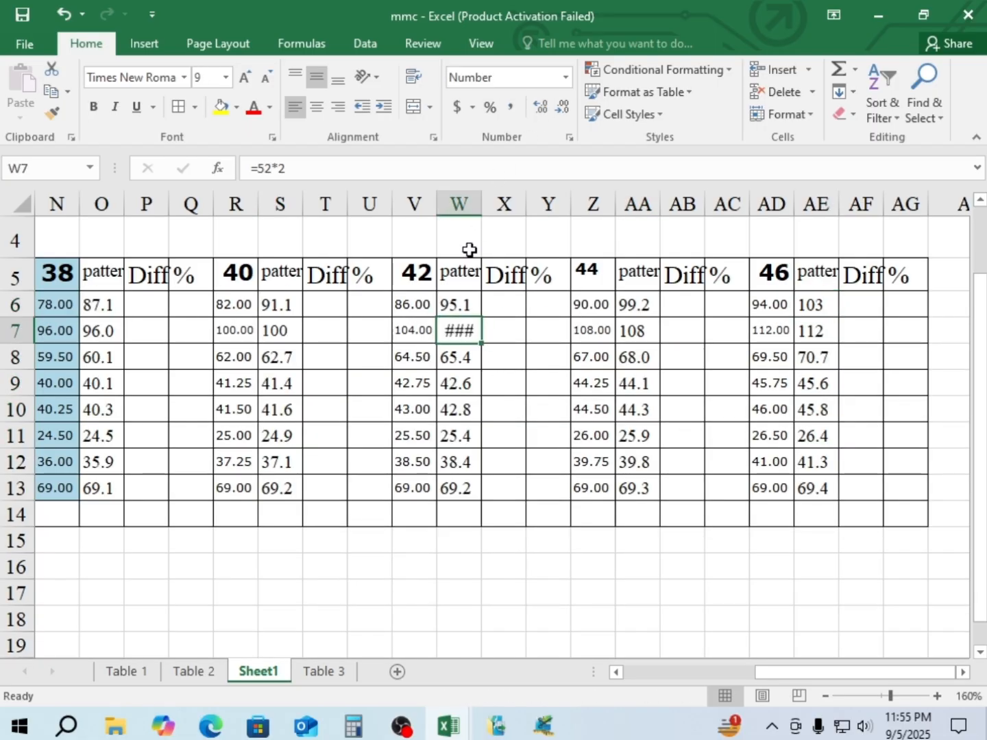
left_click(563, 108)
Calculate the size 32 waist percentage in E6 with the formula =D6*100/B6
left_click_drag(795, 674, 624, 679)
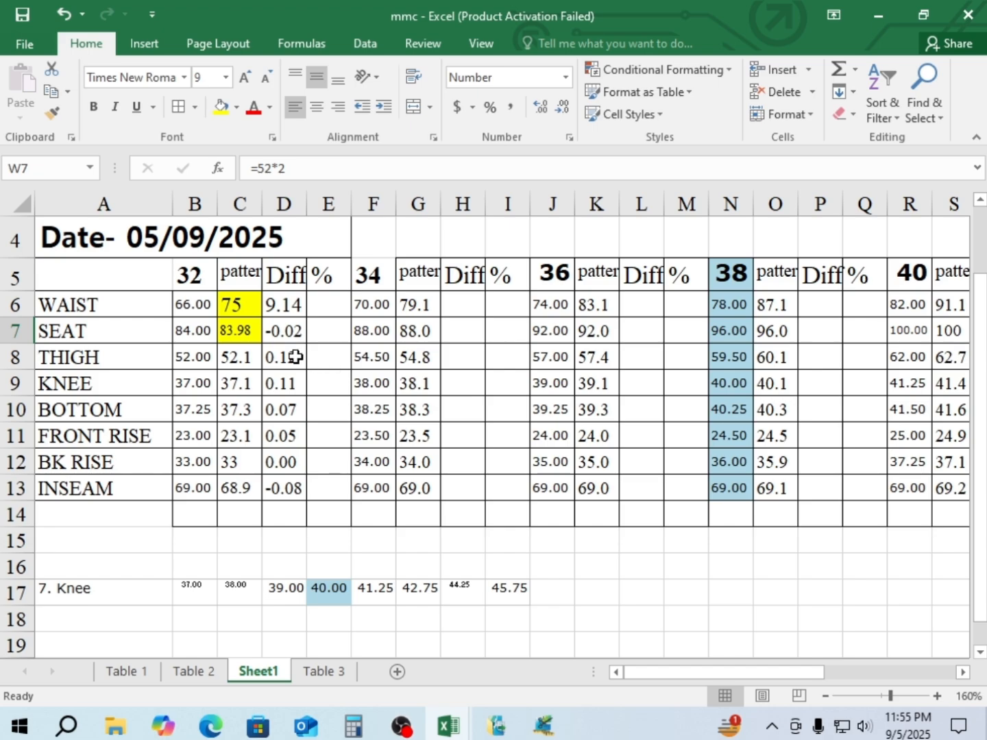
left_click(325, 305)
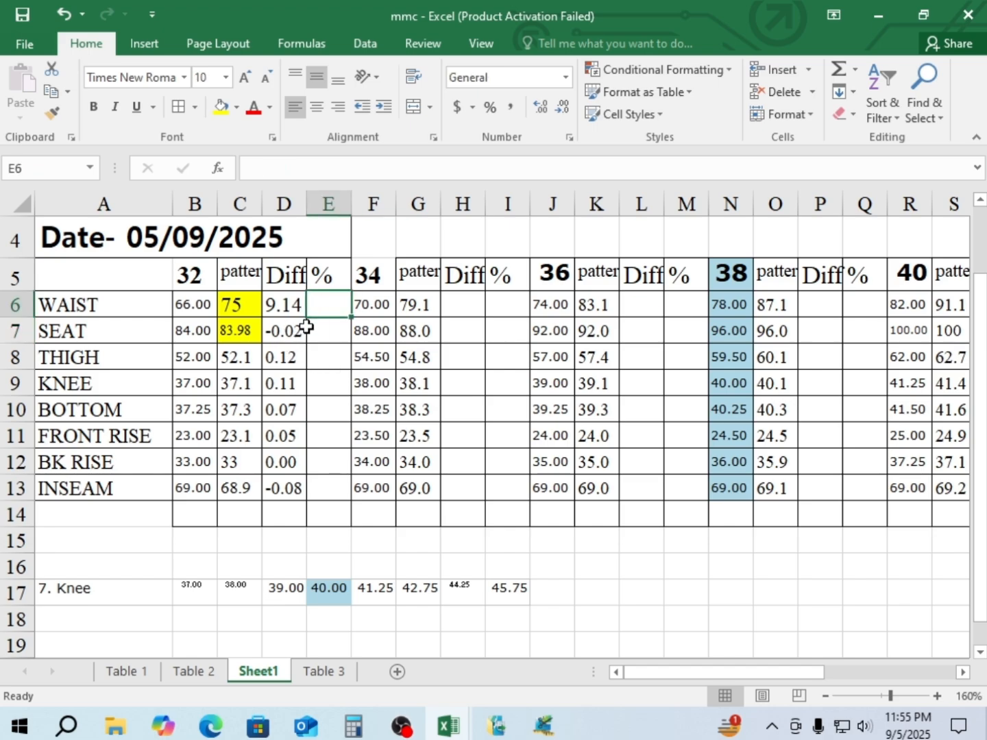
scroll(341, 299, "down", 1)
scroll(341, 300, "up", 2)
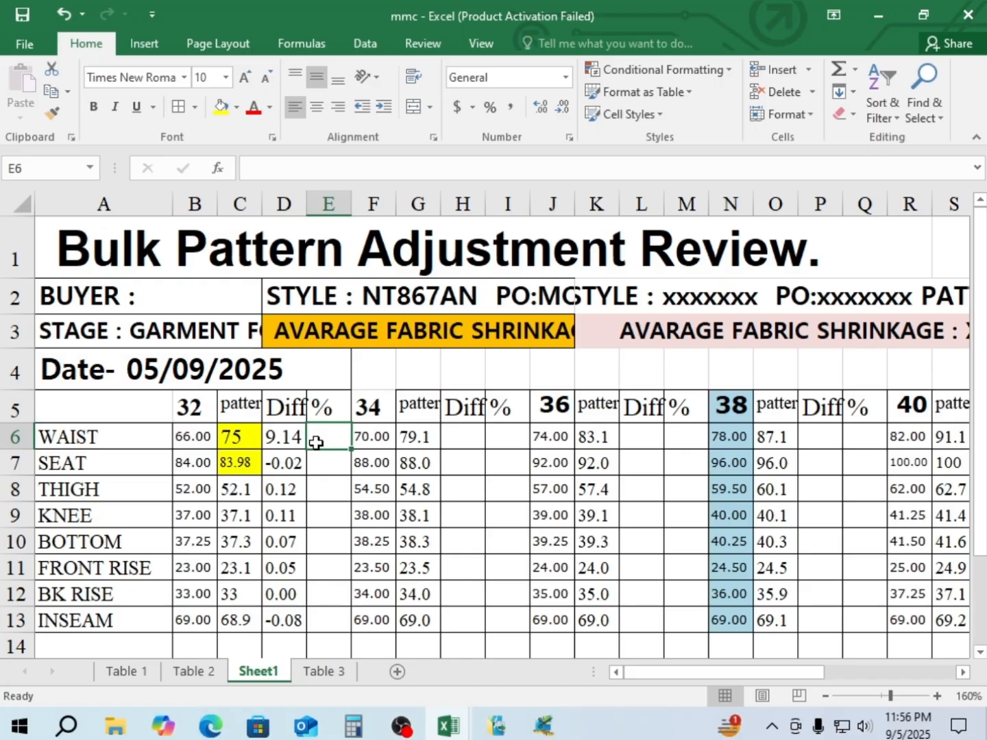
type("=")
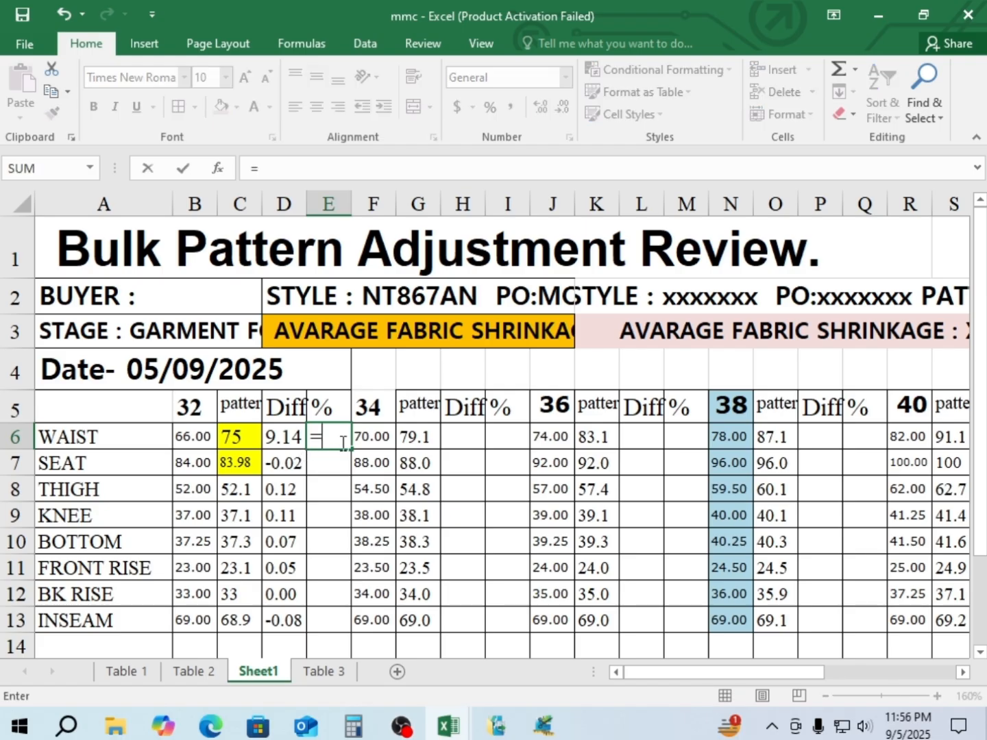
left_click(278, 439)
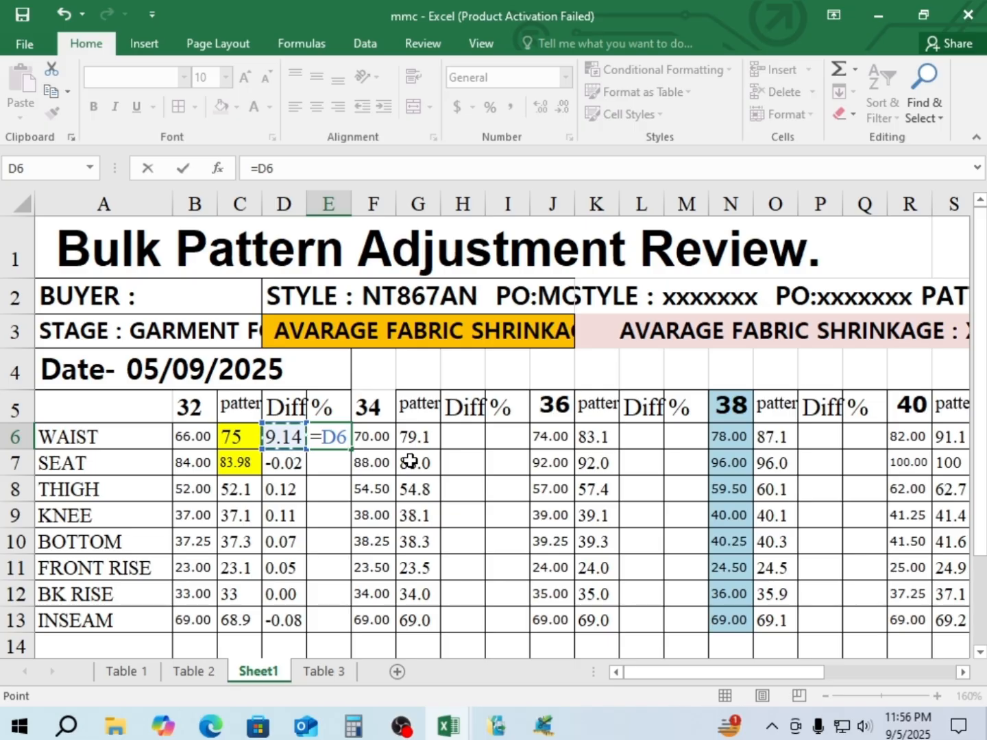
type("*")
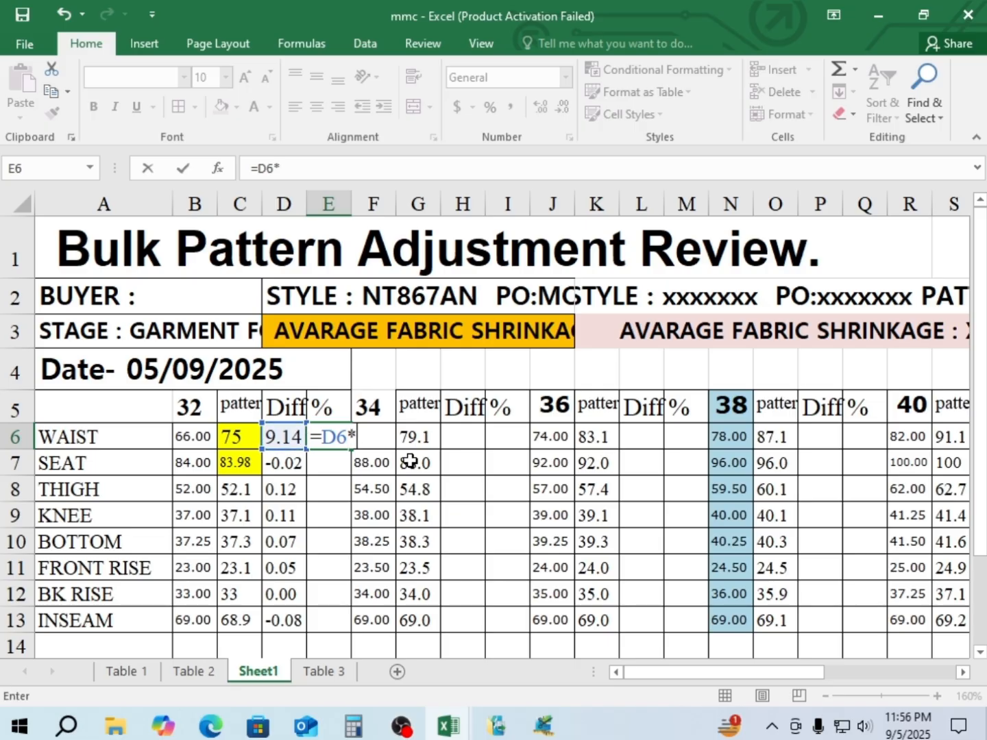
type("100/")
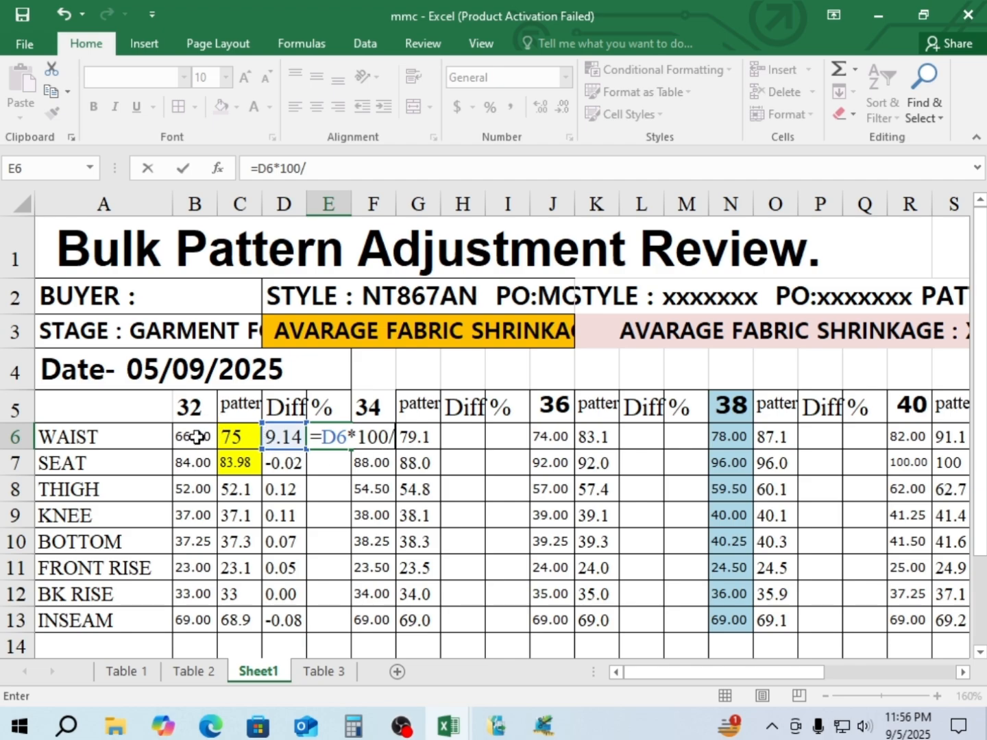
left_click(197, 436)
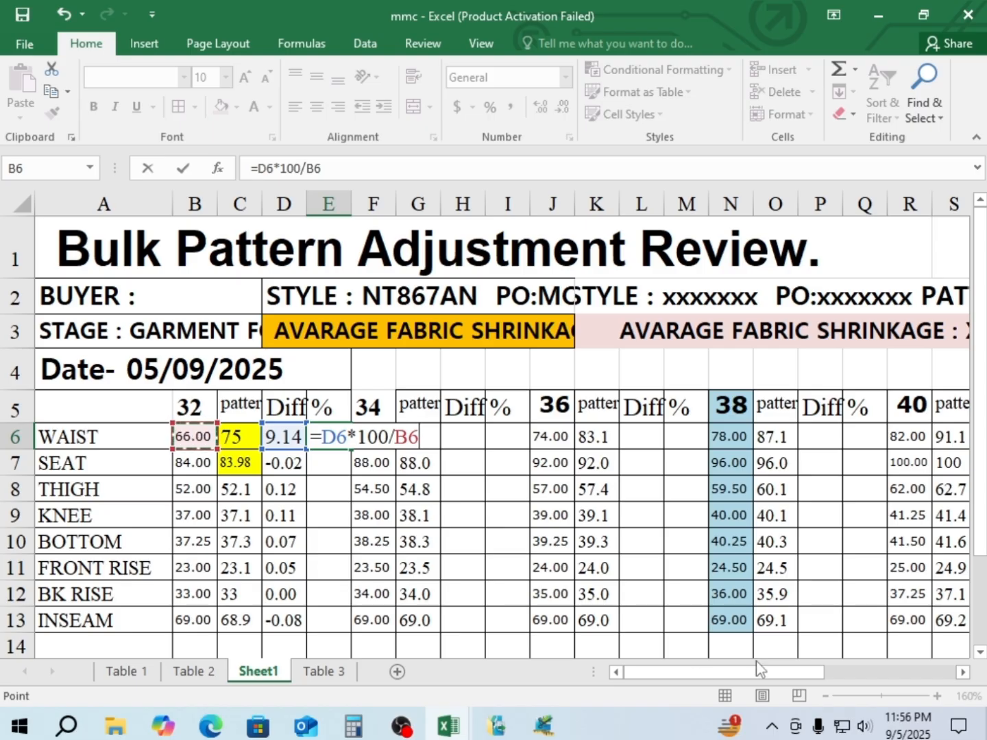
key("Return")
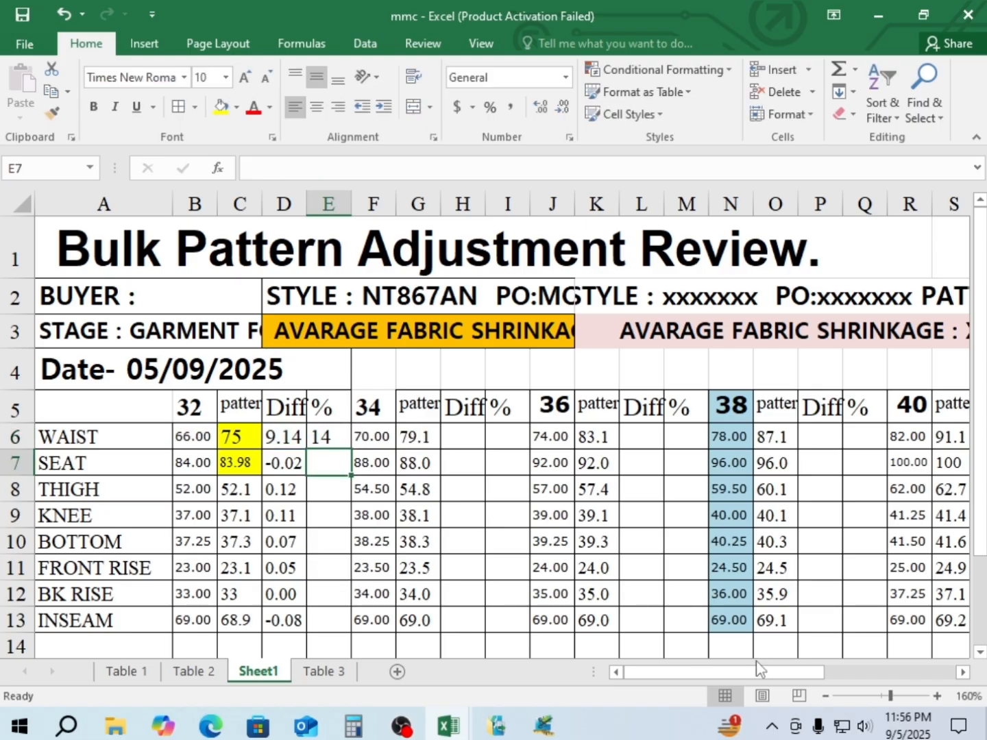
Copy the waist percentage formula from E6 into E7:E13 for the seat through inseam rows of size 32
left_click(324, 436)
right_click(324, 442)
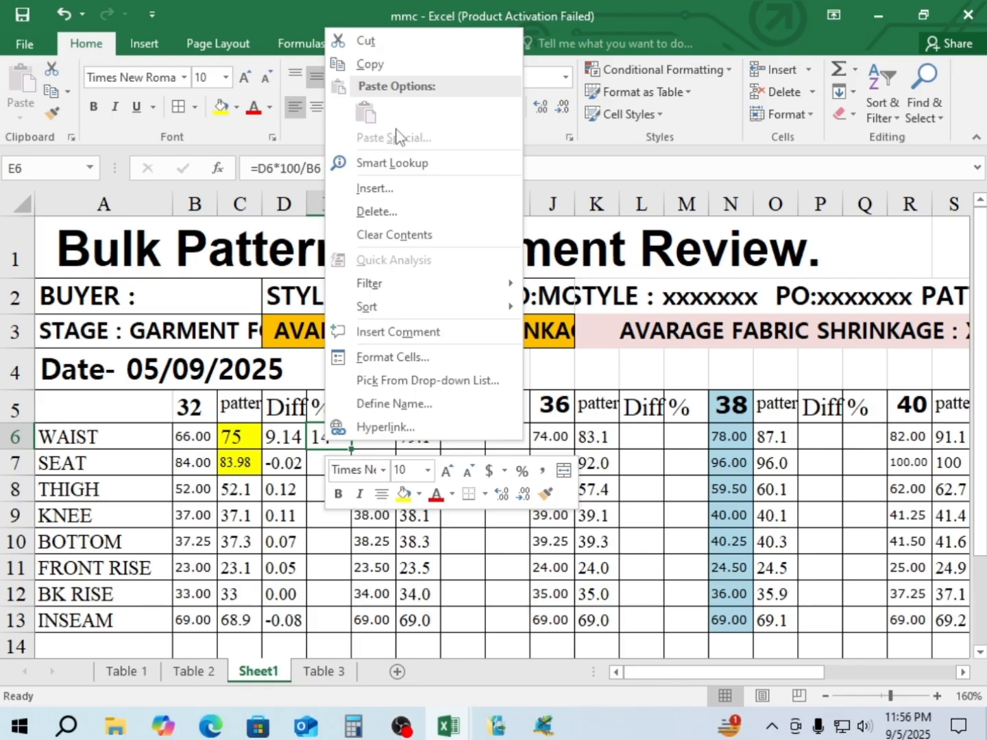
left_click(382, 64)
left_click_drag(332, 462, 333, 619)
right_click(330, 462)
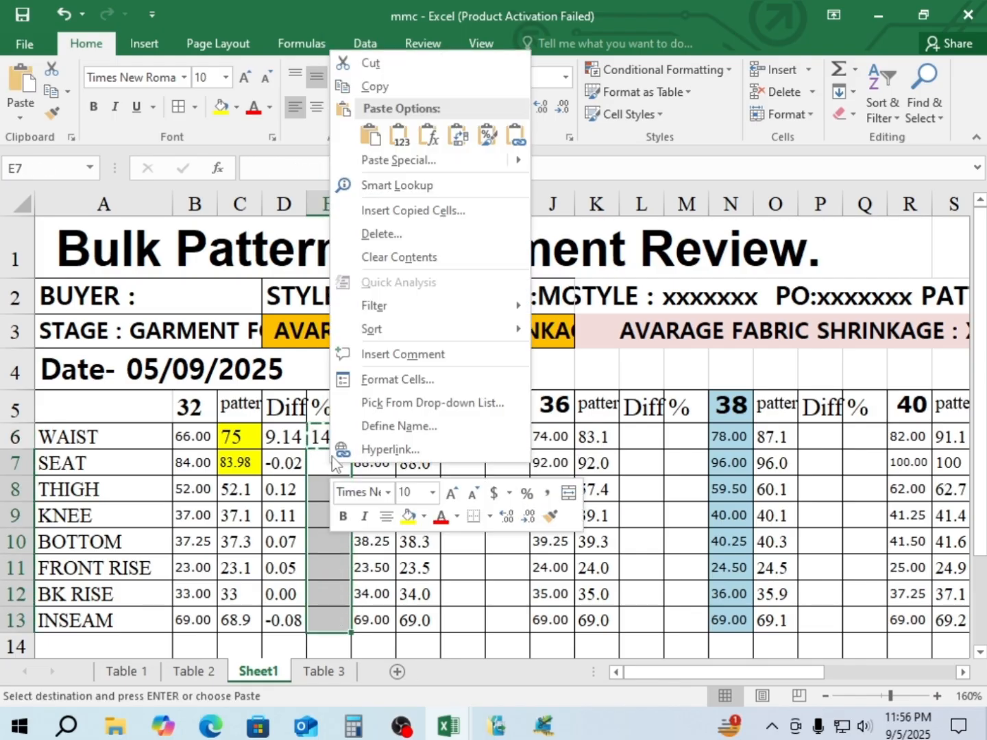
left_click(346, 131)
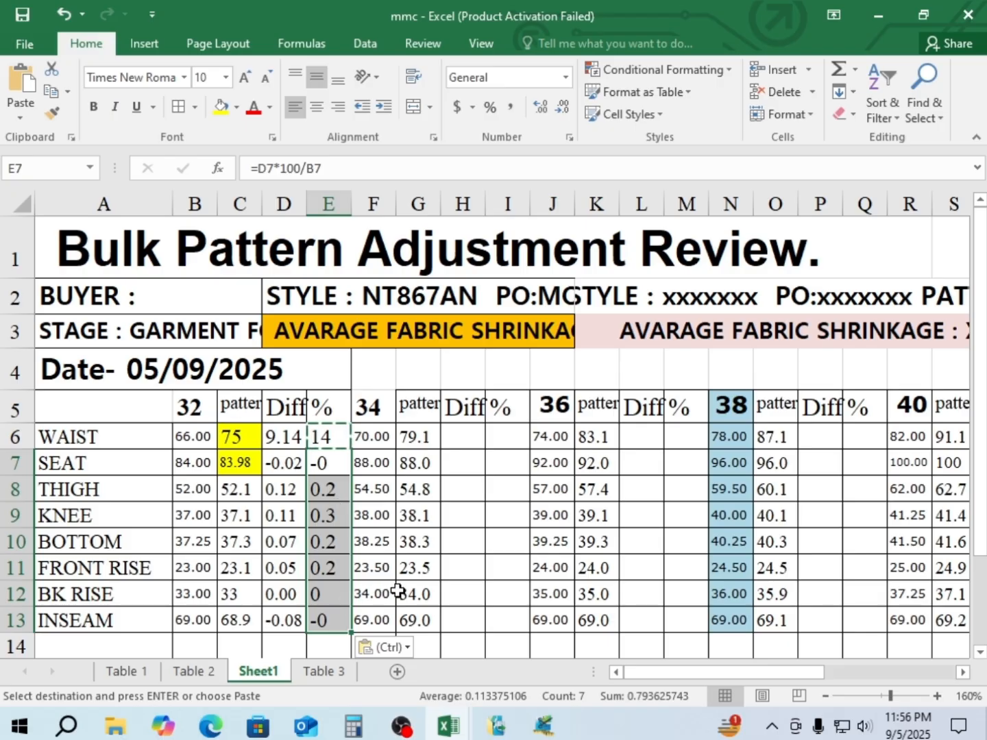
left_click(473, 573)
scroll(336, 548, "down", 1)
scroll(337, 548, "up", 1)
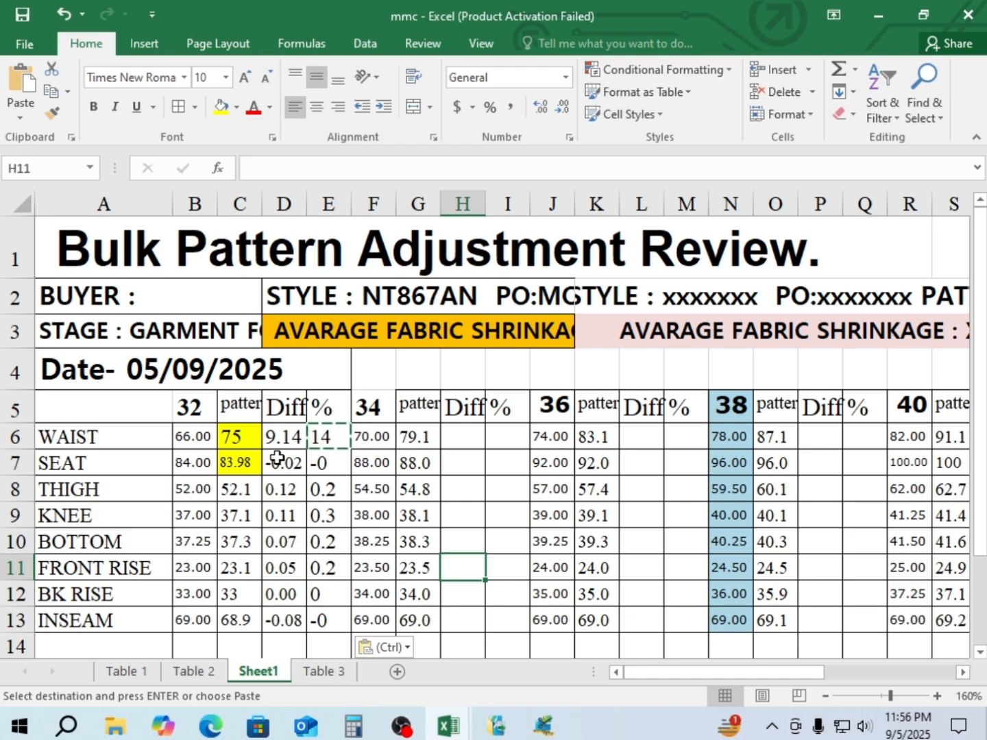
Switch to Pattern Design, move pieces 27608-150 and 27608-140 away from the Points of Measurement window, and inspect their labelled measurements
left_click(541, 721)
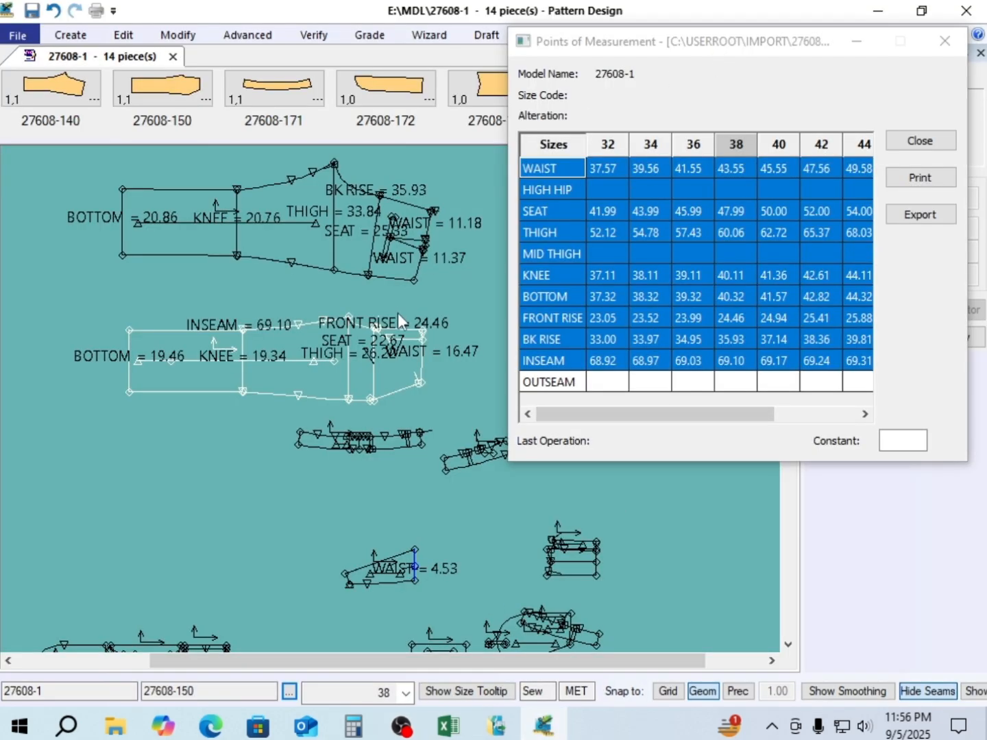
left_click_drag(409, 356, 362, 349)
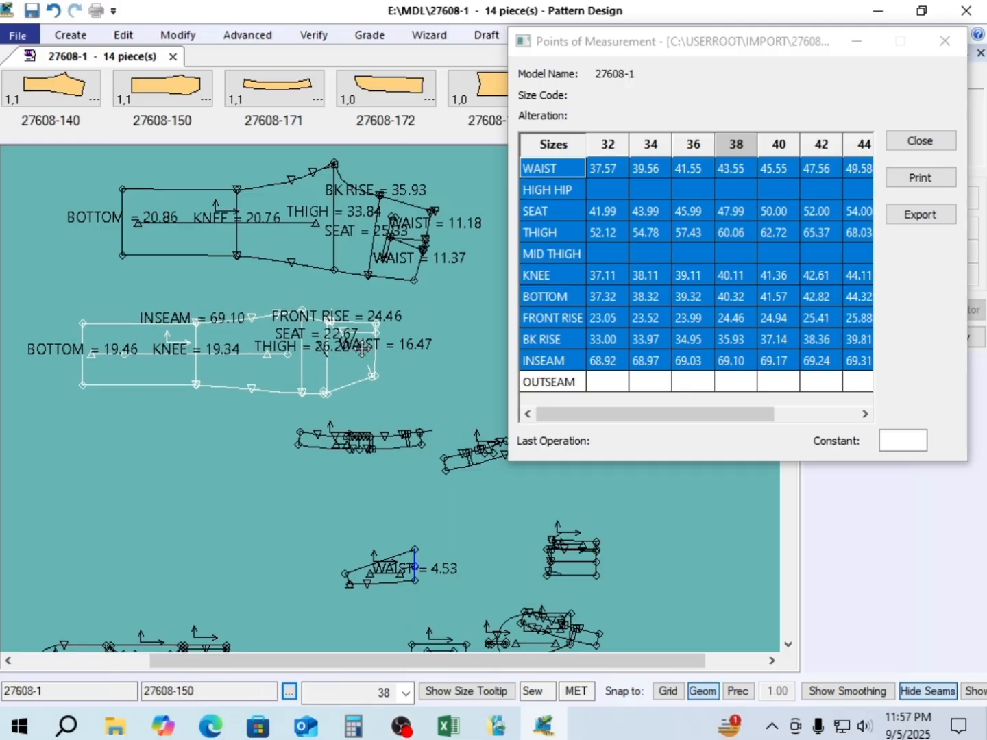
left_click_drag(400, 236, 361, 262)
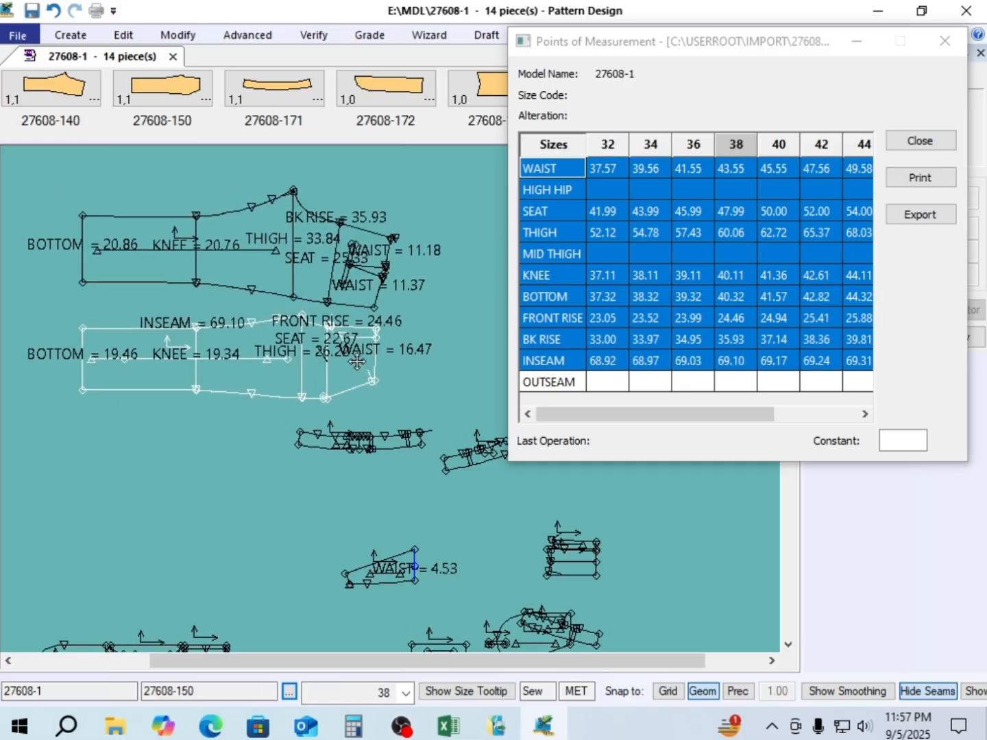
scroll(395, 247, "up", 2)
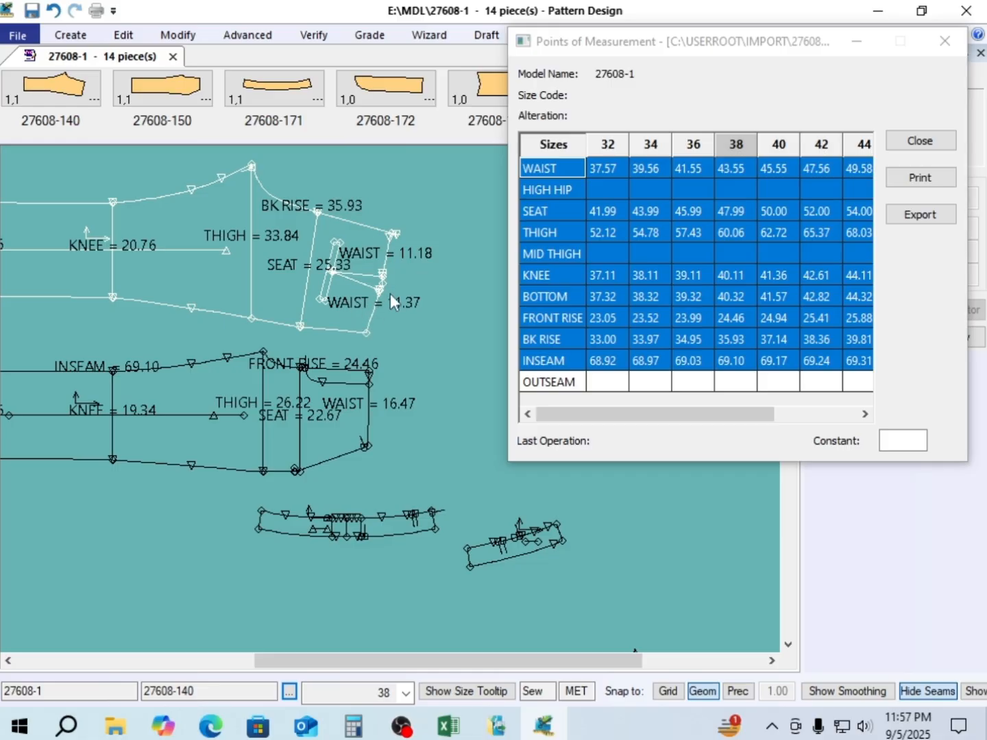
scroll(370, 293, "down", 4)
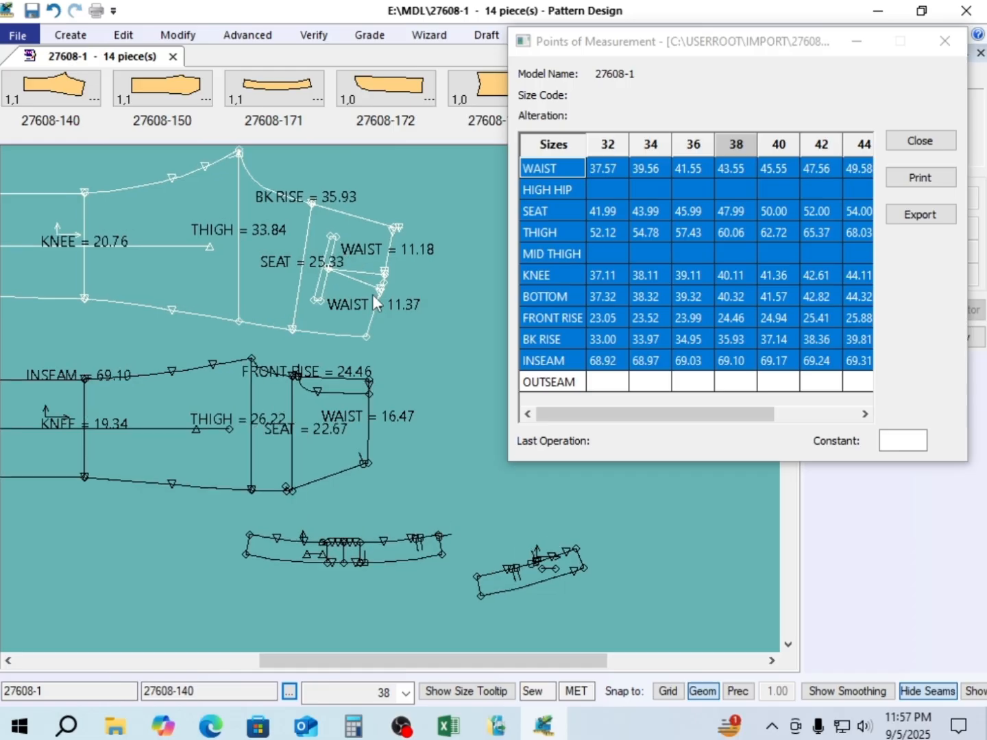
scroll(373, 300, "down", 3)
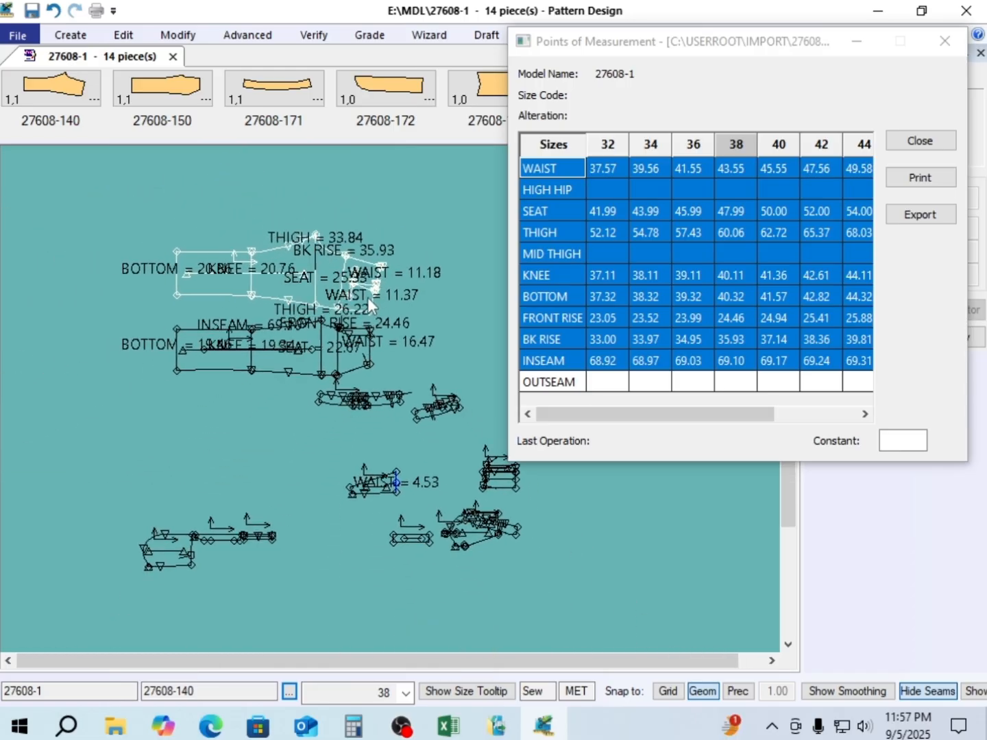
scroll(367, 306, "up", 3)
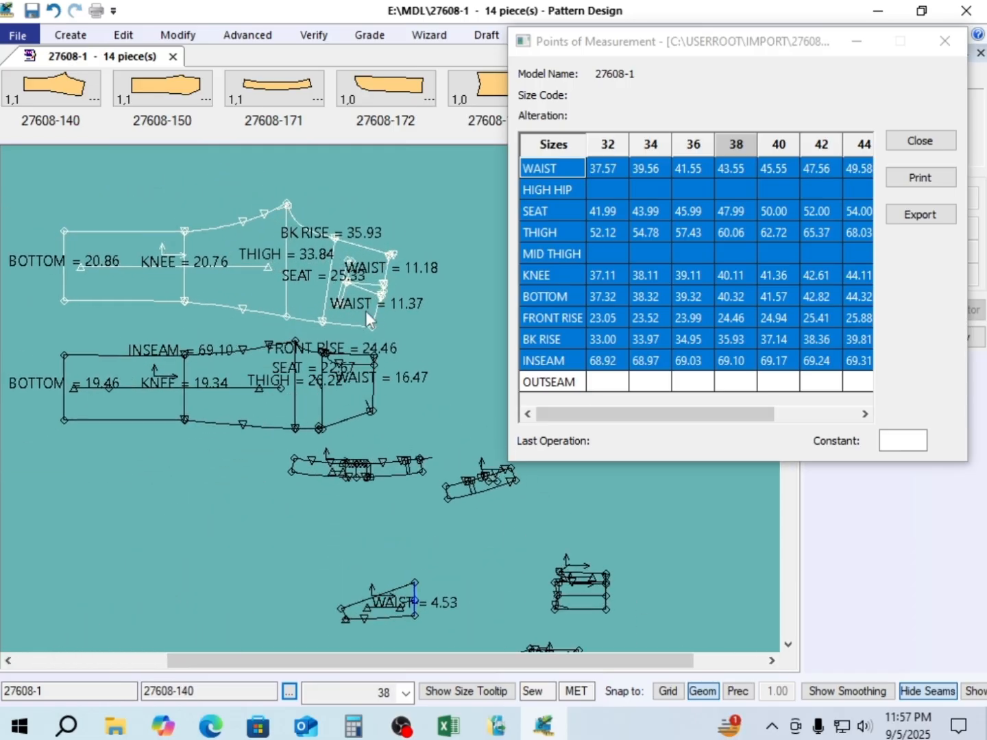
scroll(363, 318, "down", 1)
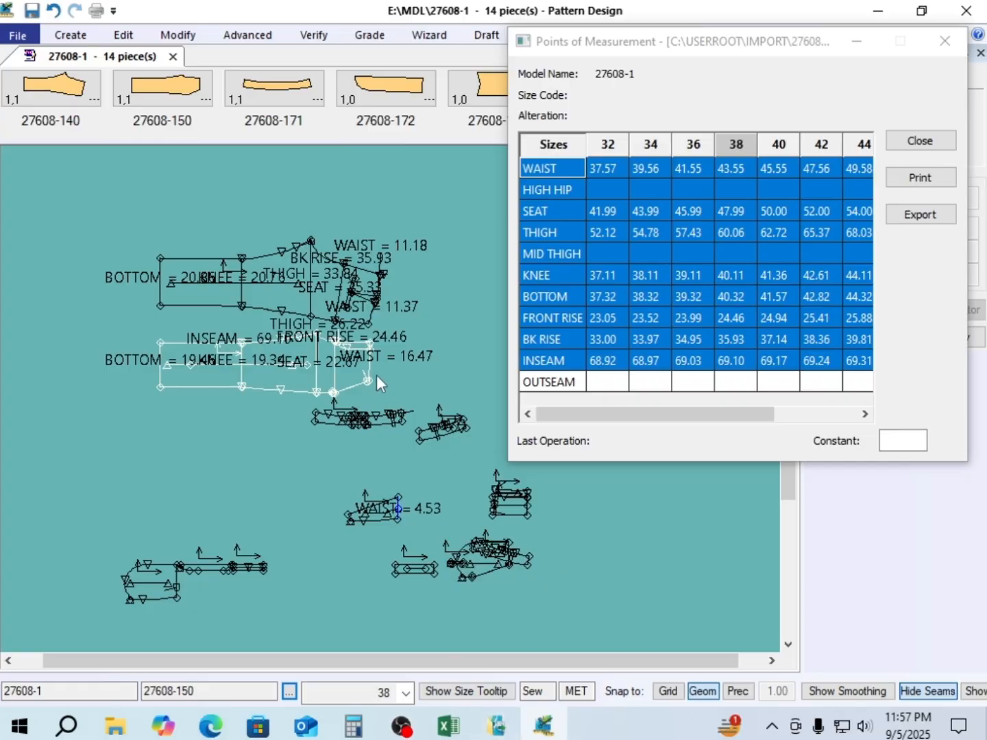
scroll(346, 323, "up", 2)
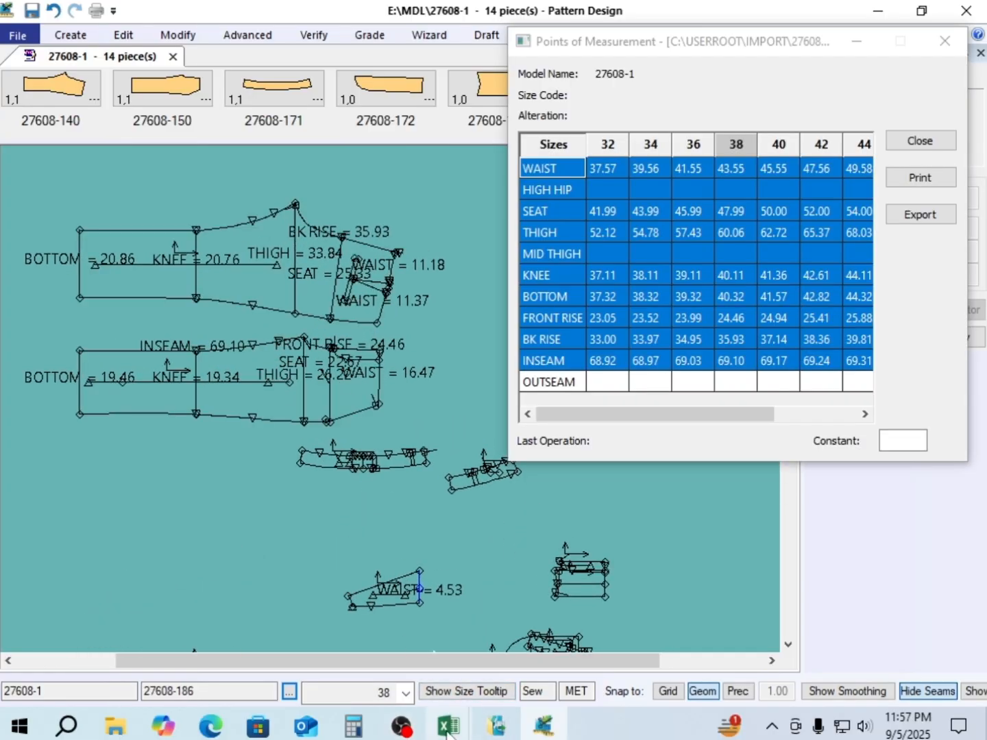
Switch back to the mmc workbook in Excel and review the size 32 Diff and % values in D6:E13
mouse_move(449, 725)
left_click(409, 663)
scroll(320, 488, "down", 2)
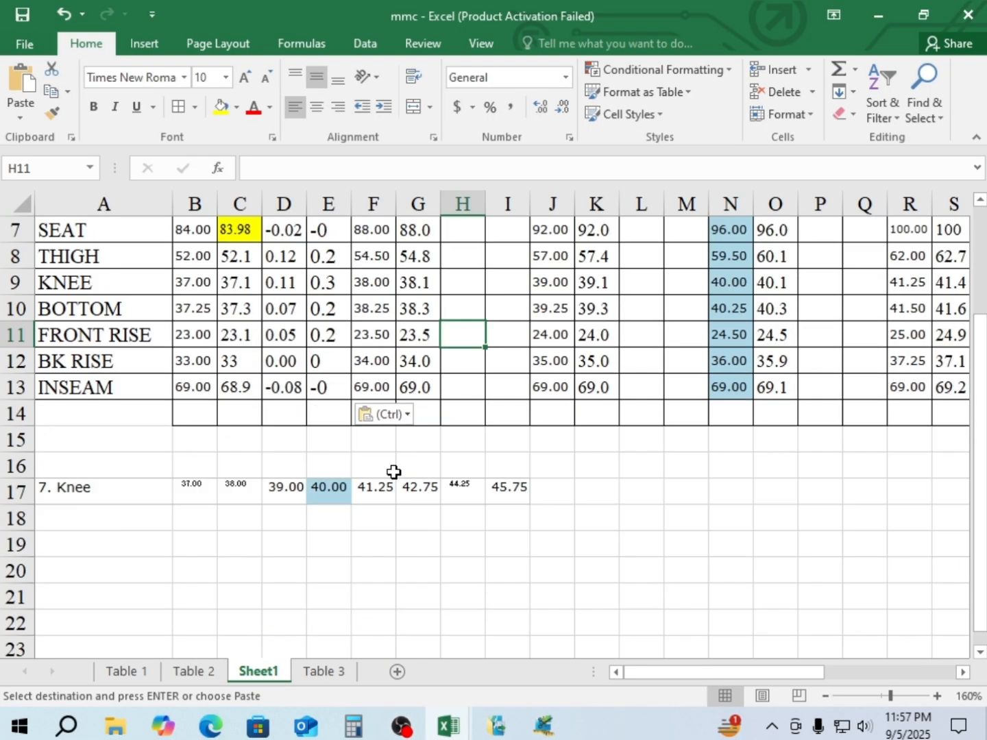
scroll(392, 472, "up", 2)
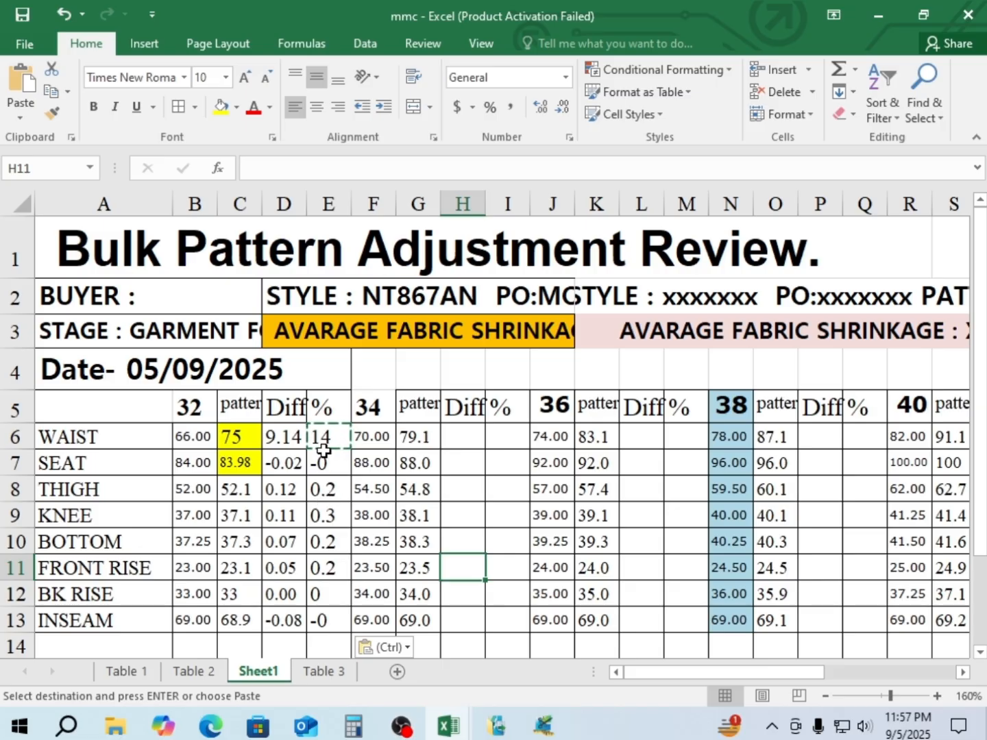
scroll(316, 546, "down", 1)
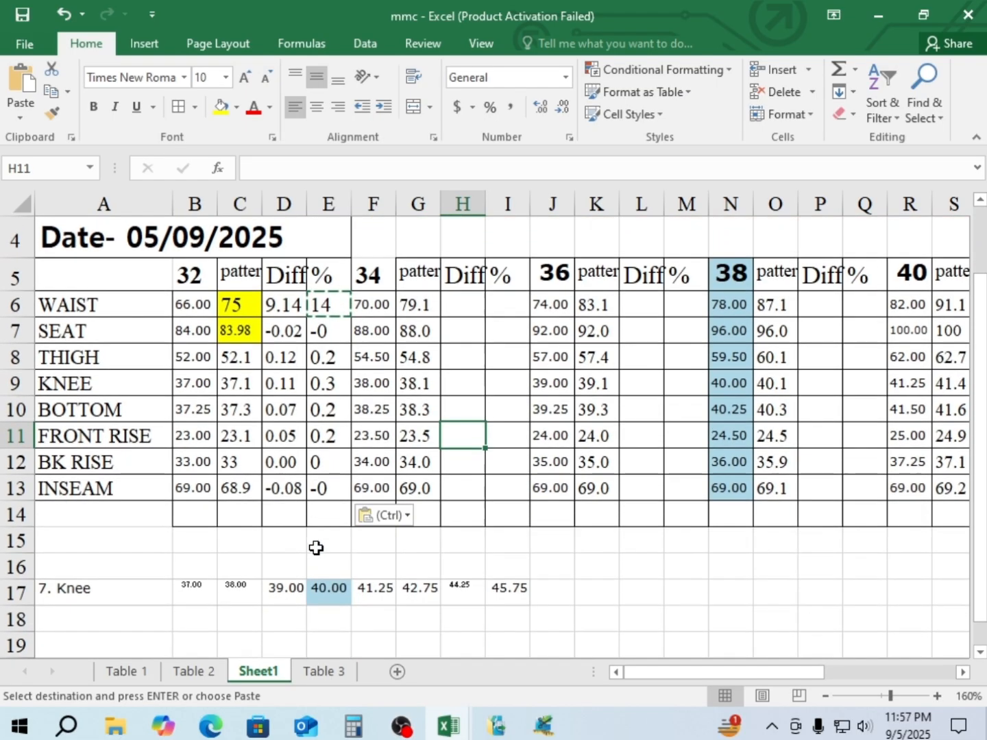
scroll(318, 547, "up", 1)
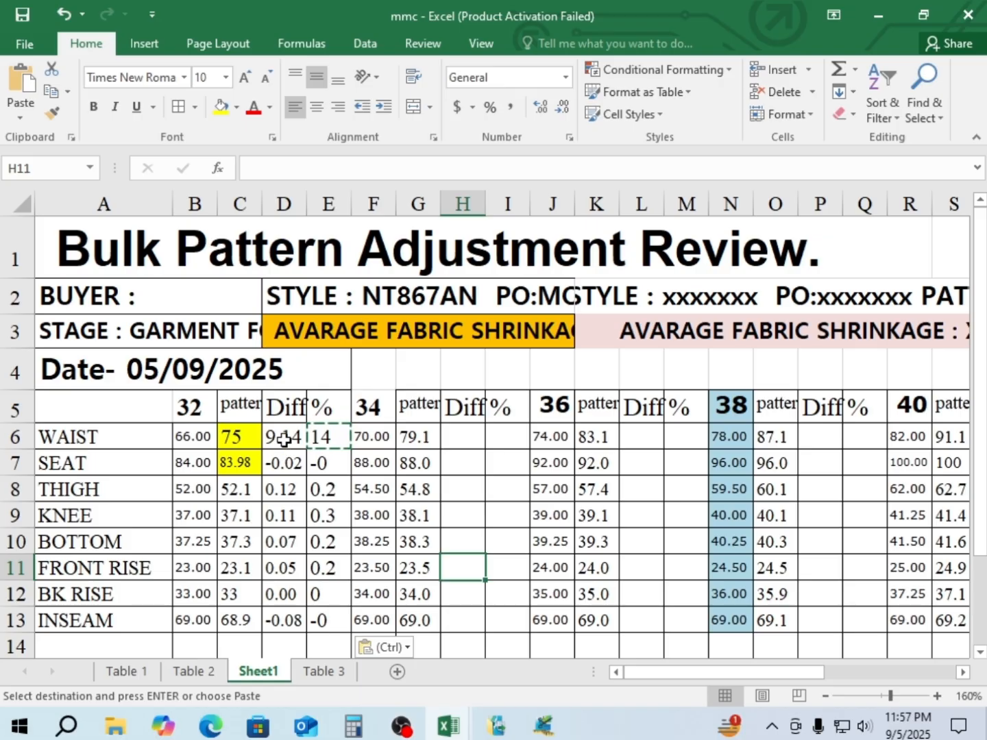
left_click_drag(281, 440, 316, 617)
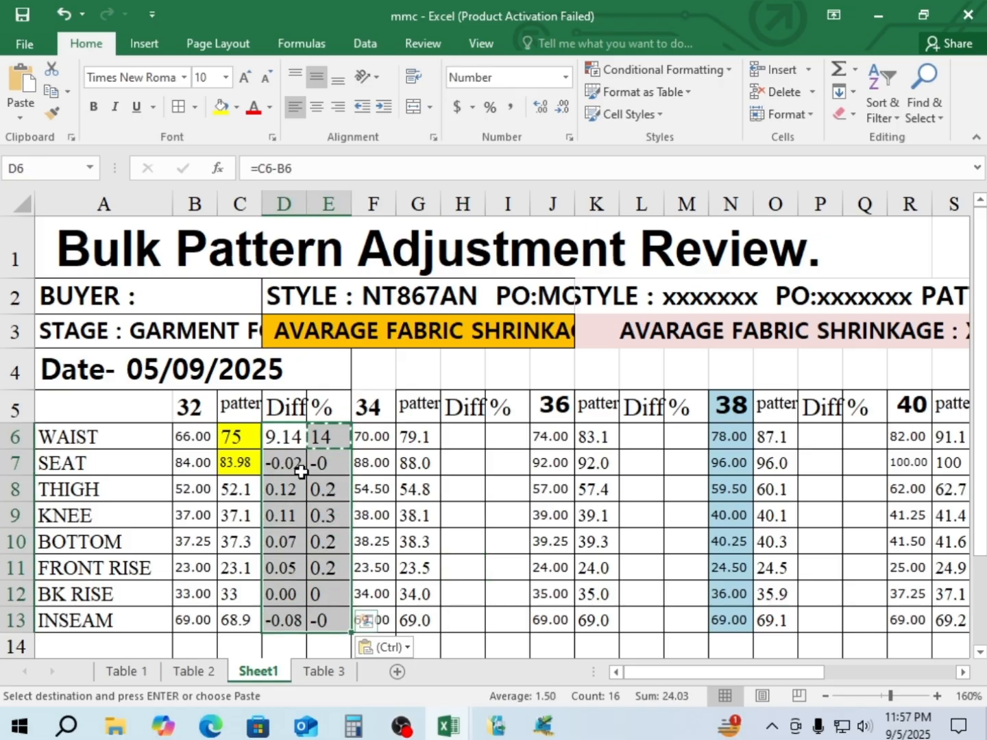
left_click(512, 566)
left_click(333, 594)
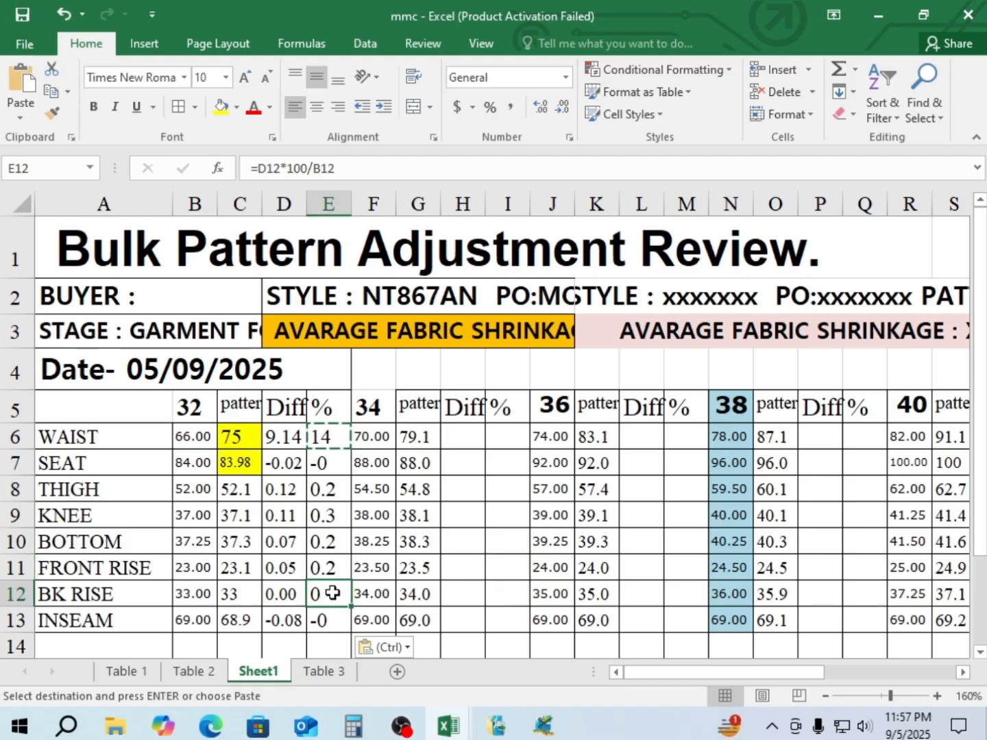
left_click_drag(331, 603, 322, 615)
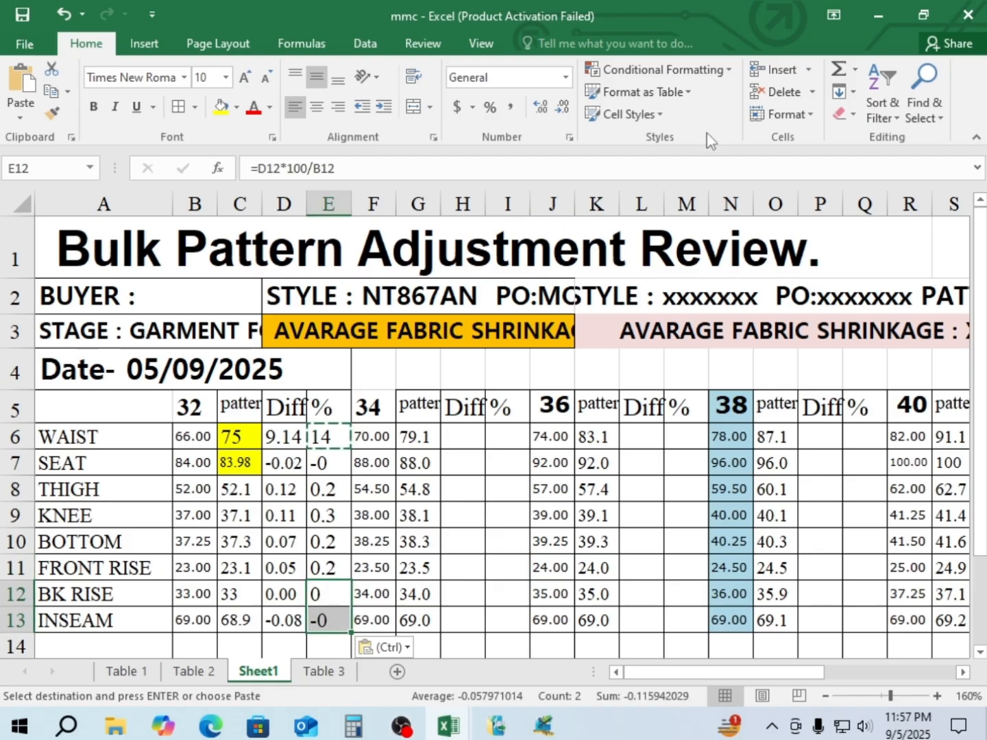
Show the size 32 BK RISE and INSEAM percentages in E12:E13 with one decimal place
left_click(564, 110)
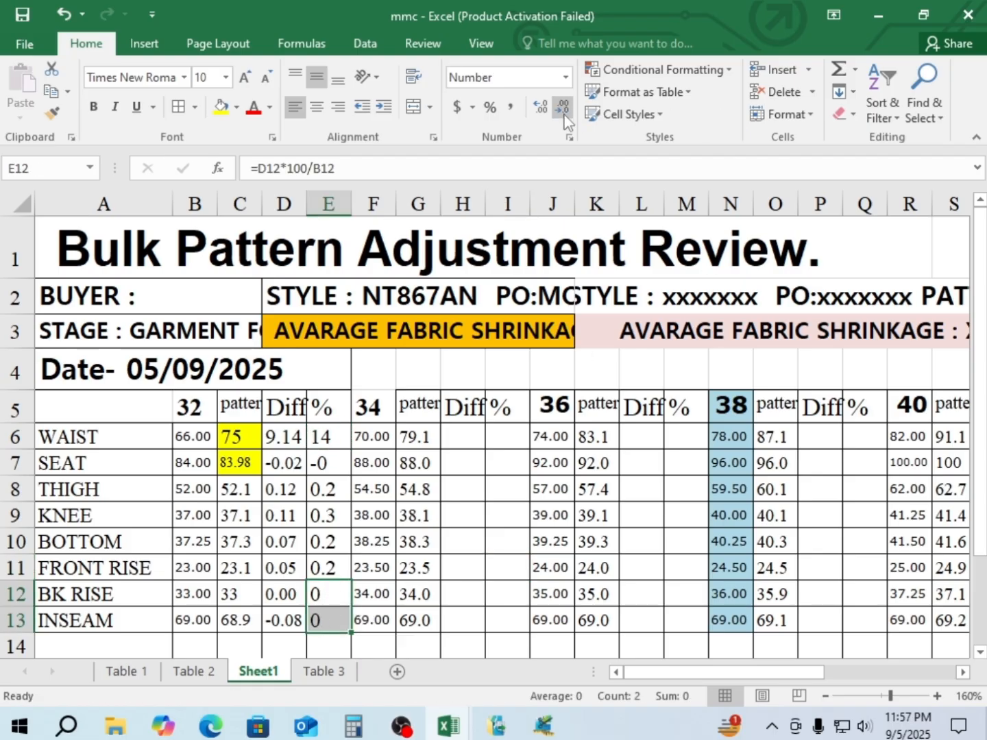
left_click(543, 108)
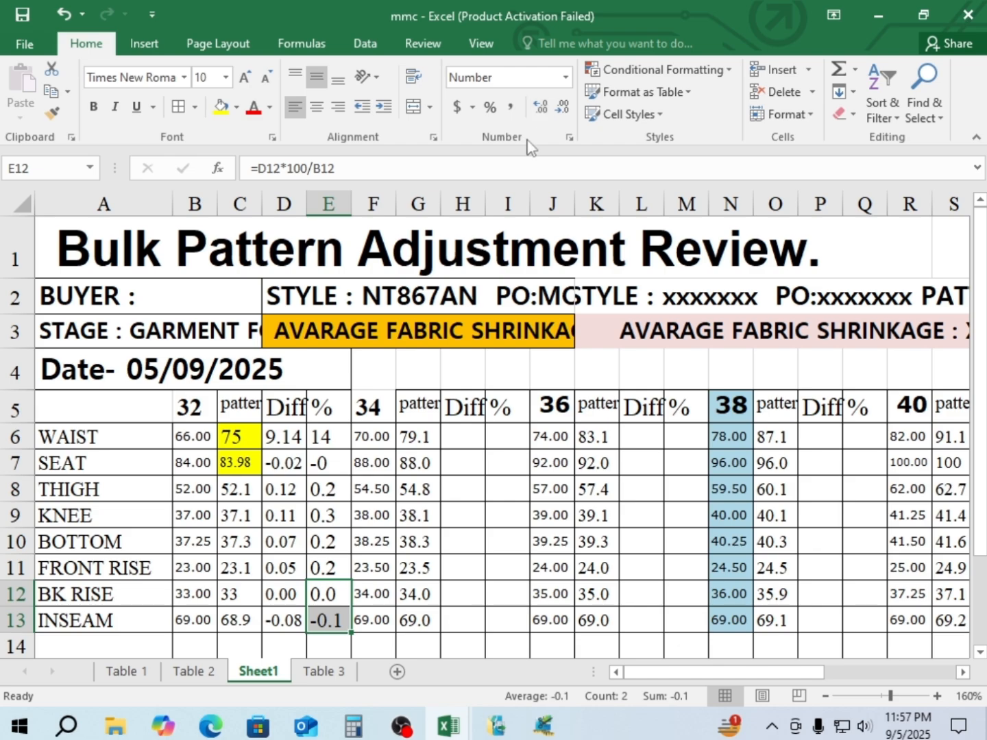
left_click(465, 522)
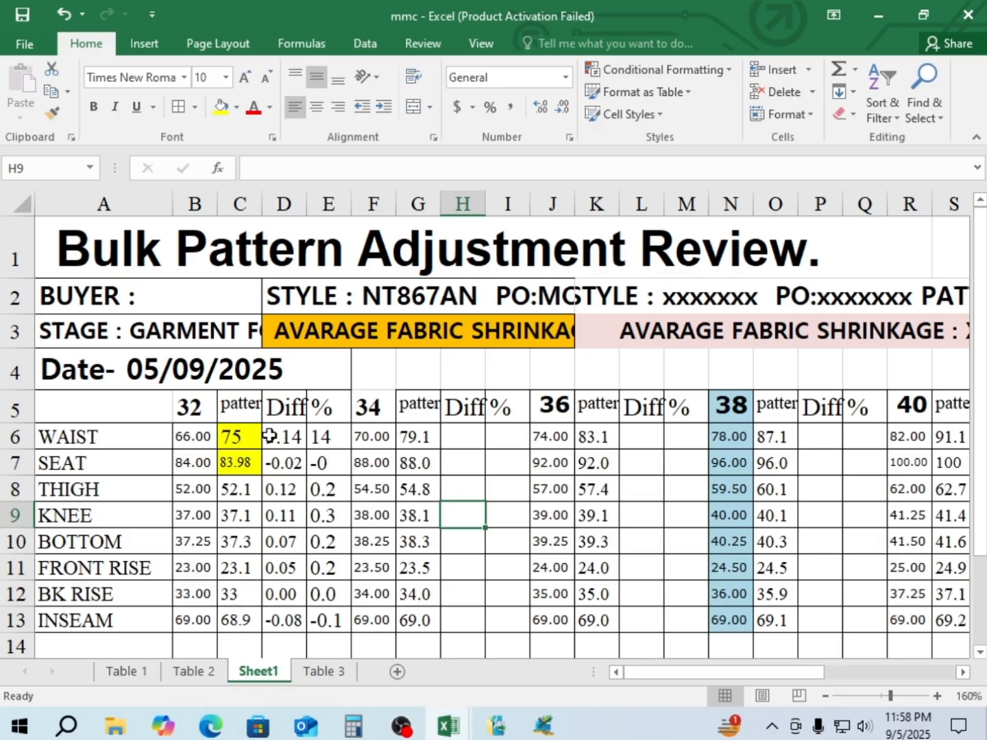
Copy the size 32 Diff and % formulas from D6:E13 into H6:I13 for size 34
left_click_drag(270, 435, 323, 617)
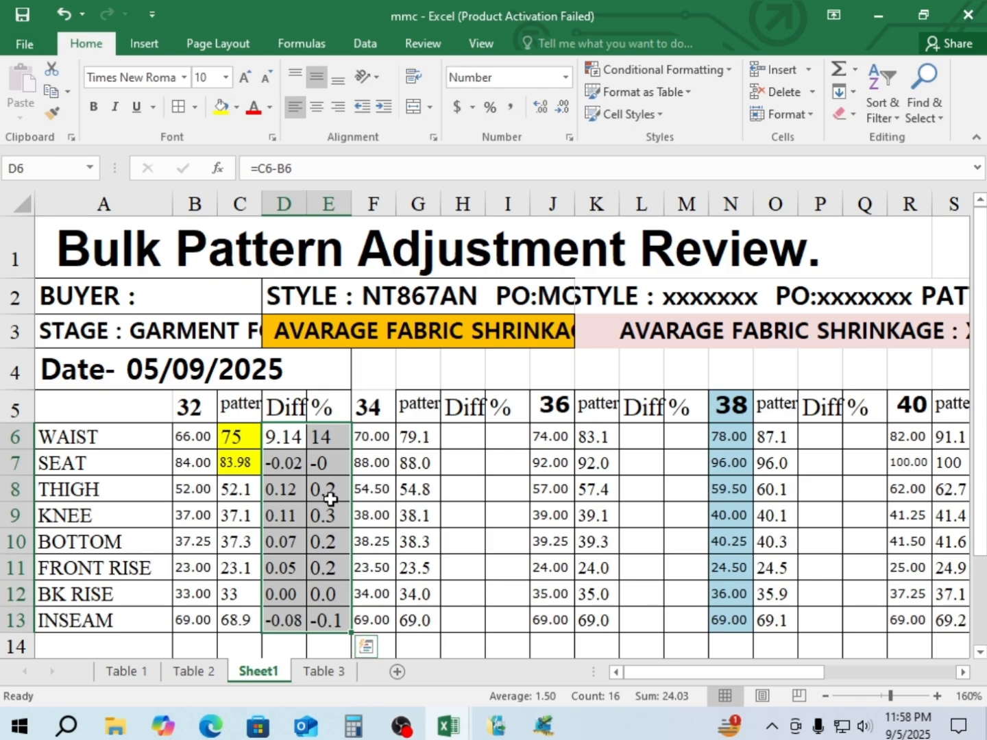
right_click(329, 450)
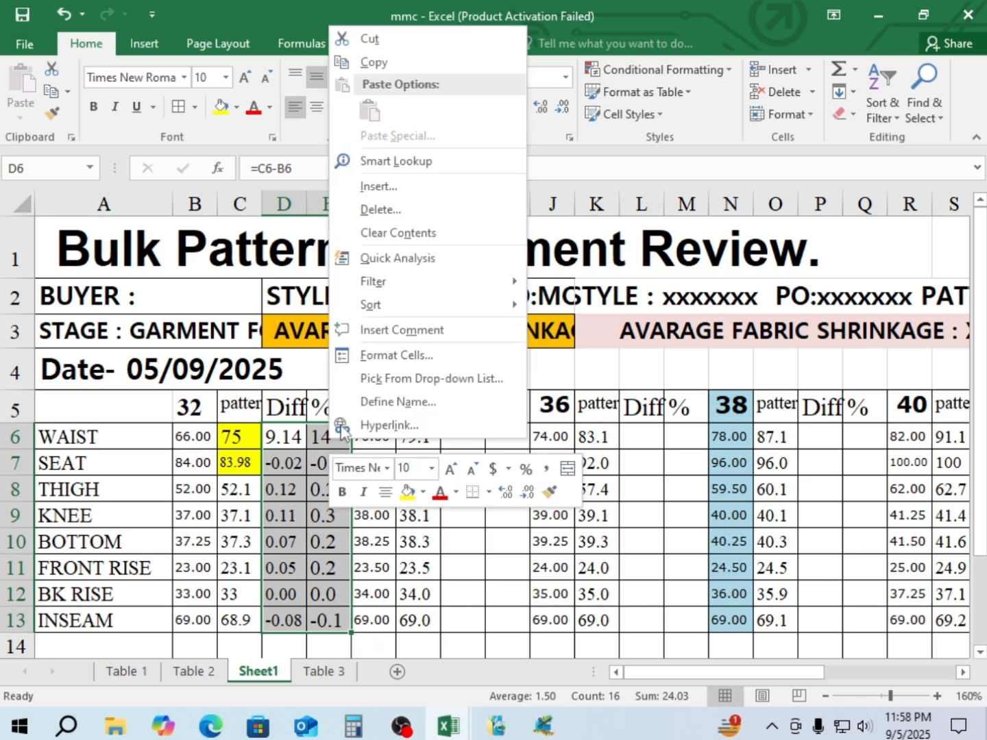
left_click(385, 64)
left_click(466, 437)
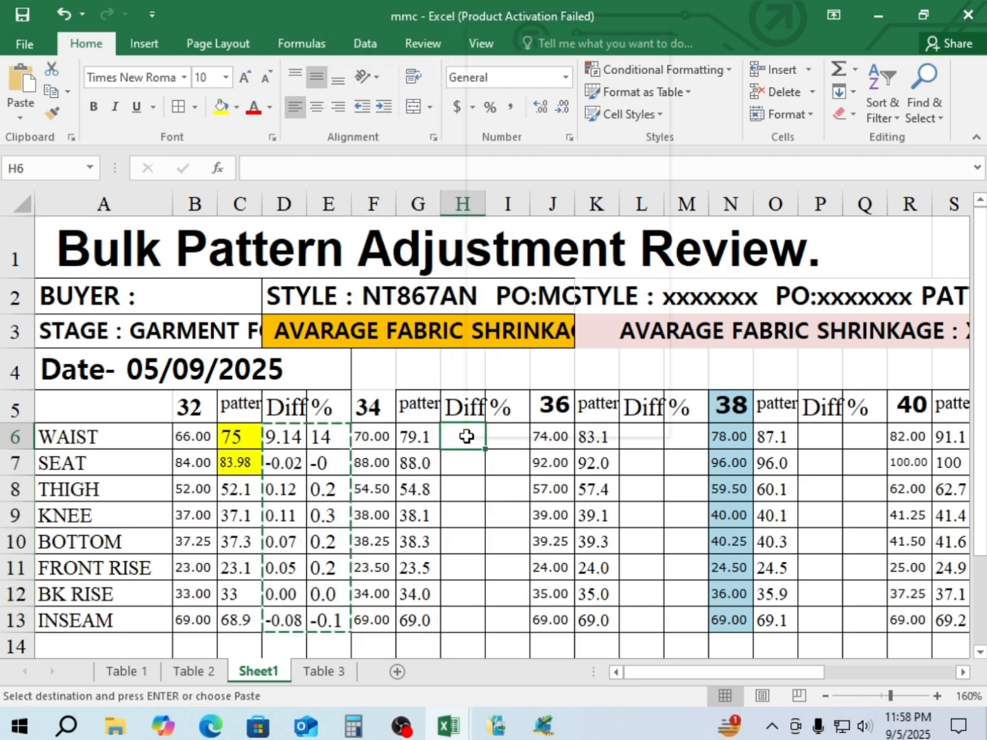
right_click(466, 436)
left_click(508, 113)
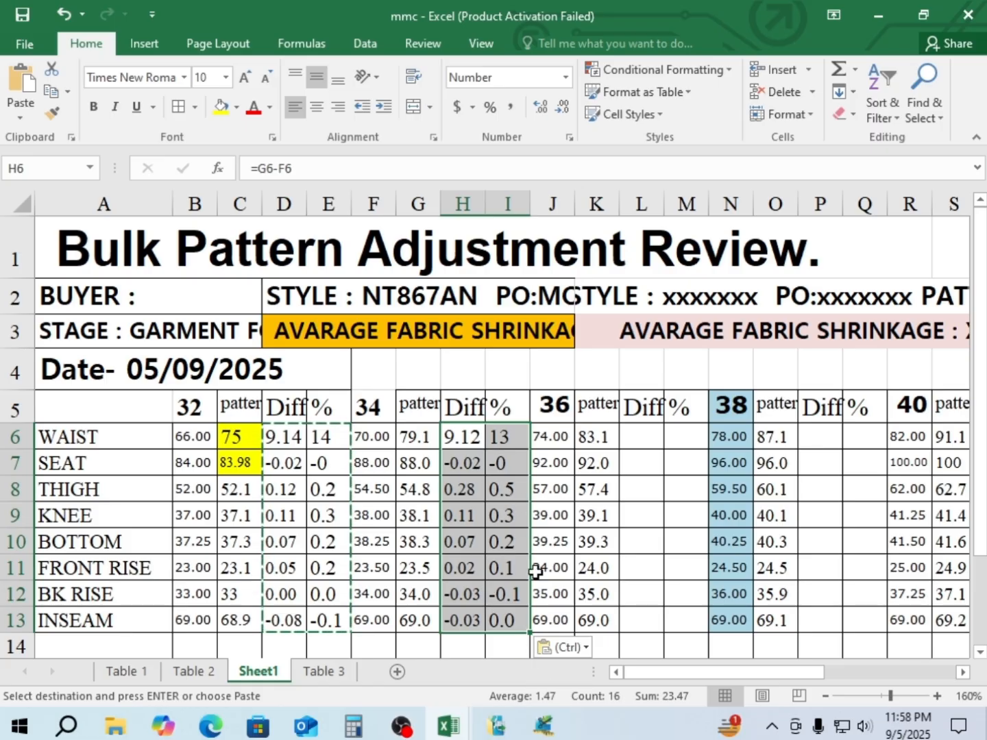
Paste the copied Diff and % formulas into L6:M13 for size 36 and P6:Q13 for size 38
left_click(651, 439)
right_click(651, 439)
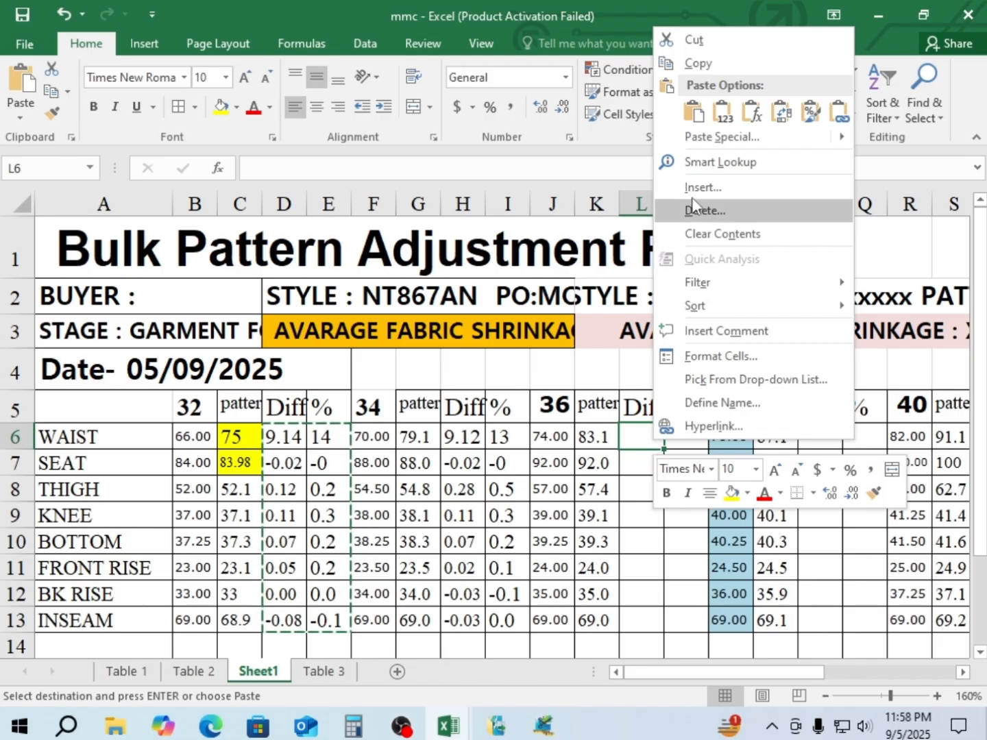
left_click(690, 109)
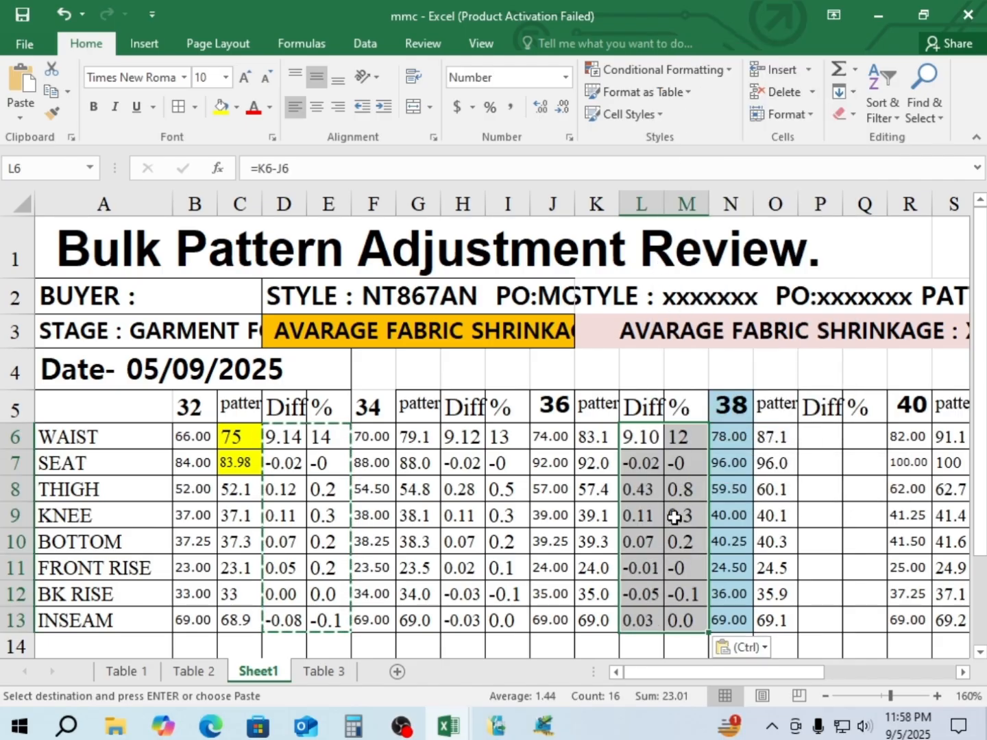
left_click(822, 434)
right_click(815, 438)
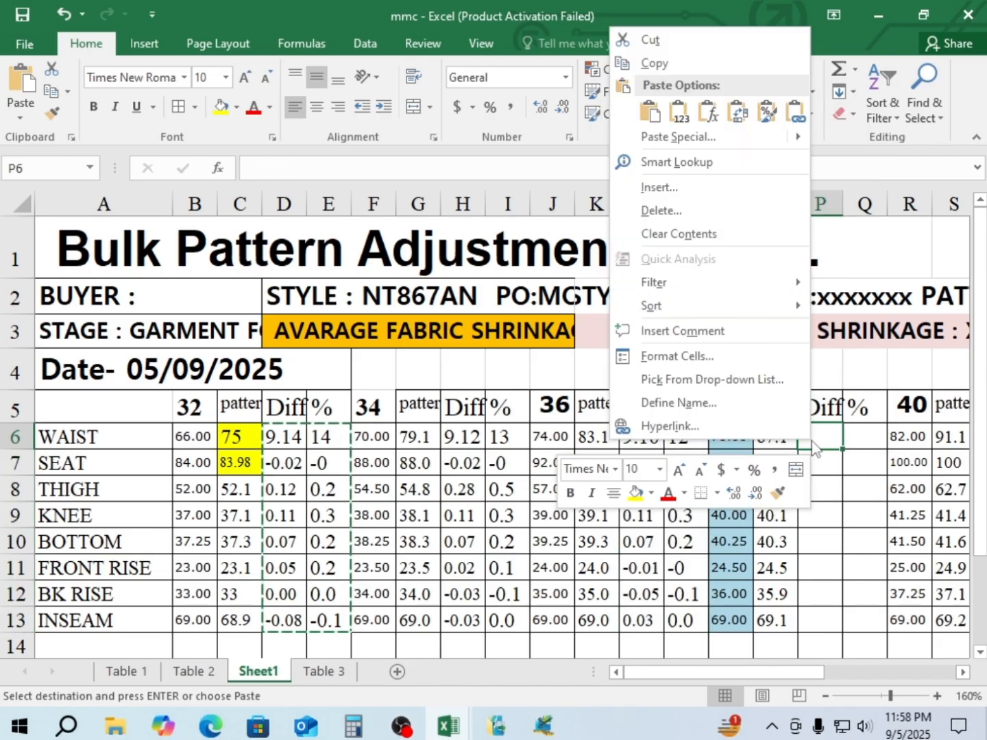
left_click(648, 113)
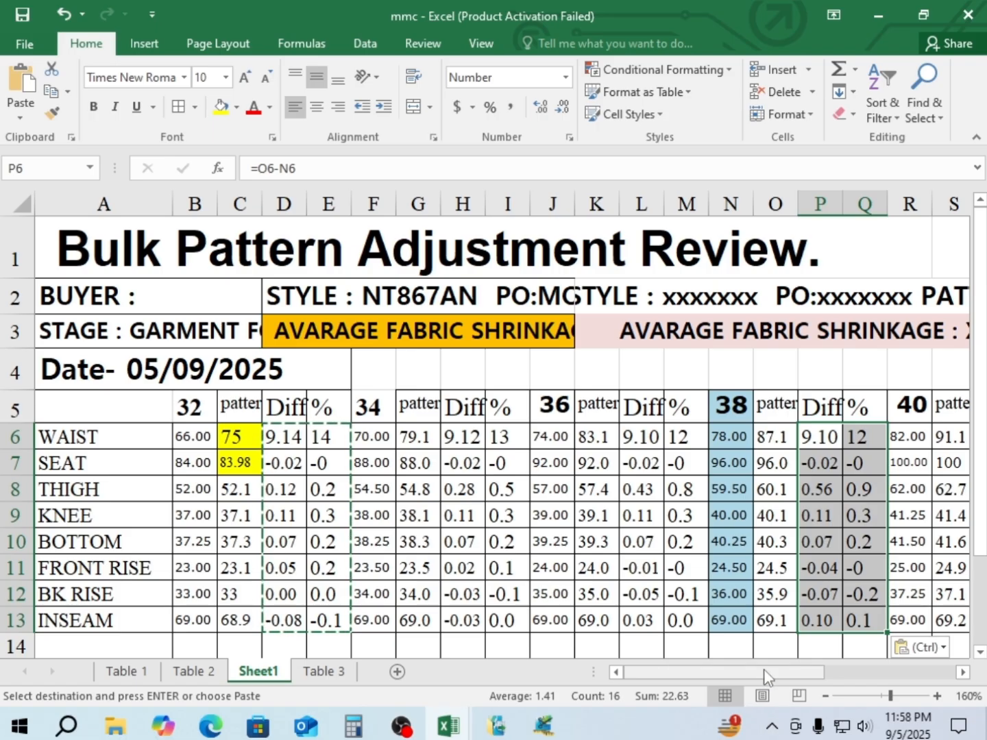
Paste the copied Diff and % formulas into T6:U13 for size 40 and X6:Y13 for size 42
left_click_drag(763, 669, 854, 670)
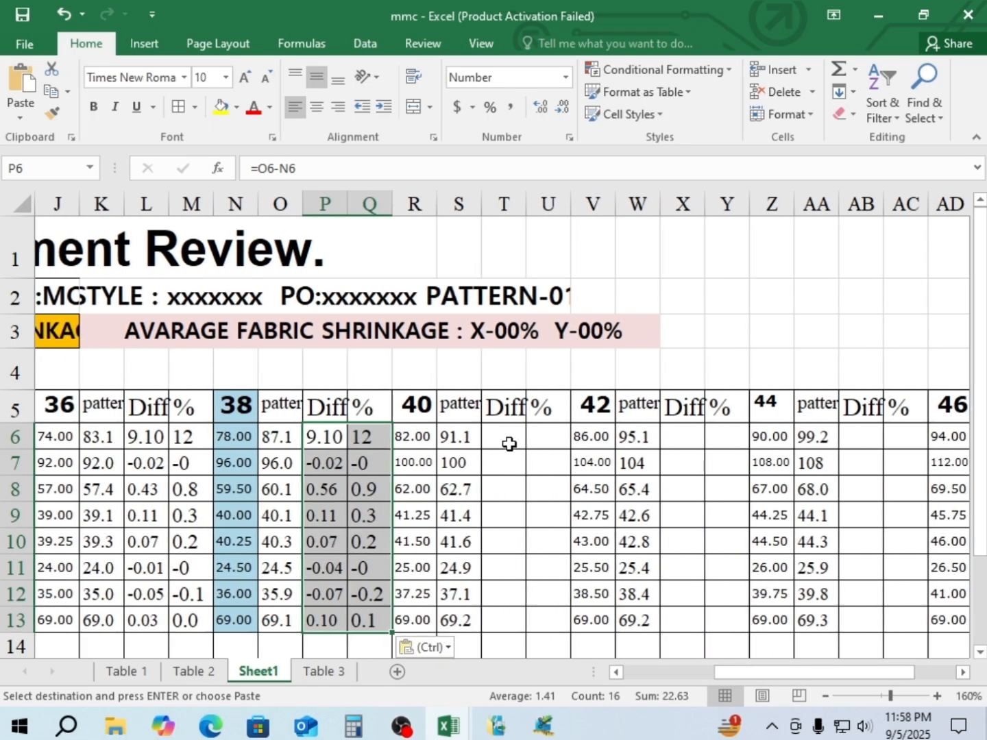
left_click(509, 442)
right_click(510, 436)
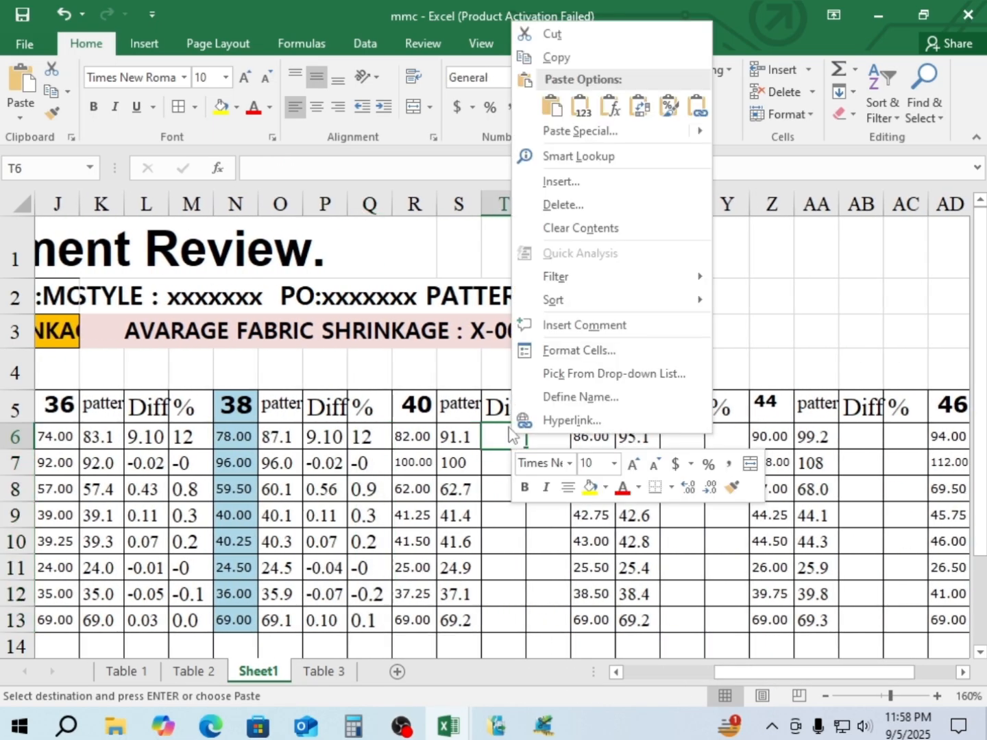
left_click(552, 107)
left_click(679, 436)
right_click(679, 436)
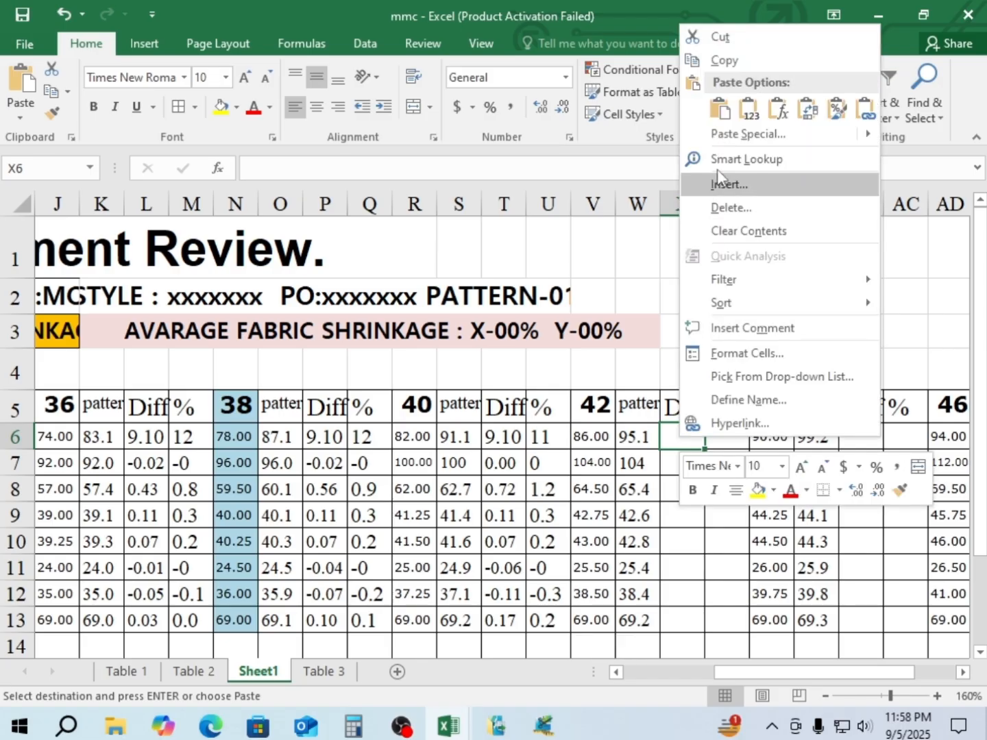
left_click(720, 107)
Paste the copied Diff and % formulas into AB6:AC13 for size 44 and AF6:AG13 for size 46
left_click(852, 448)
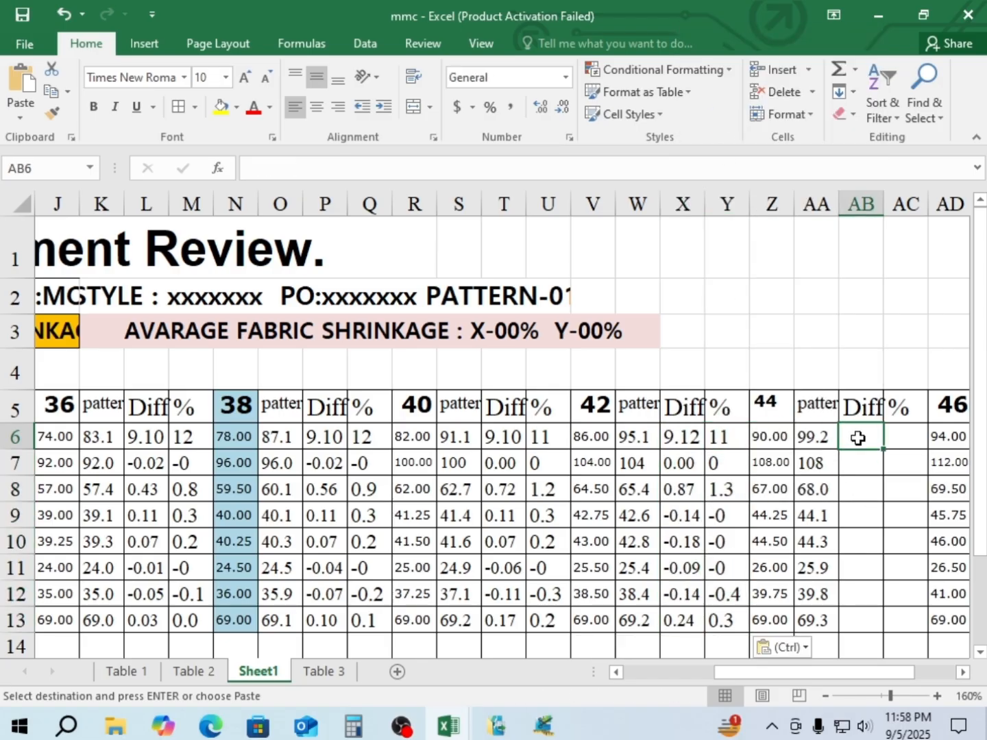
right_click(856, 444)
left_click(676, 107)
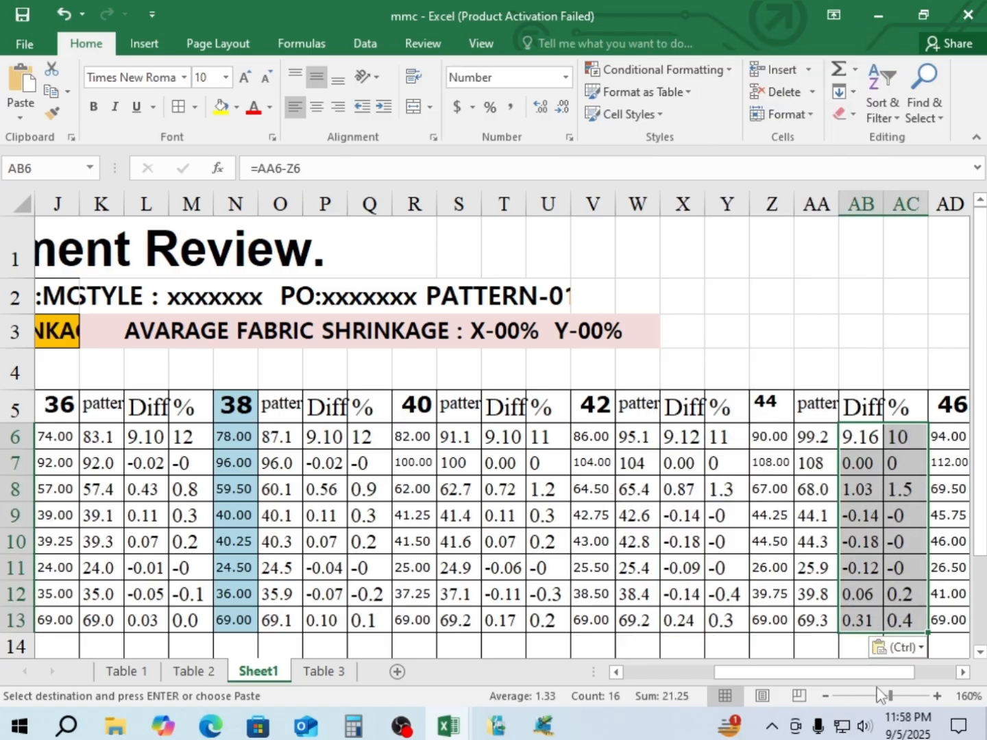
left_click_drag(904, 672, 946, 670)
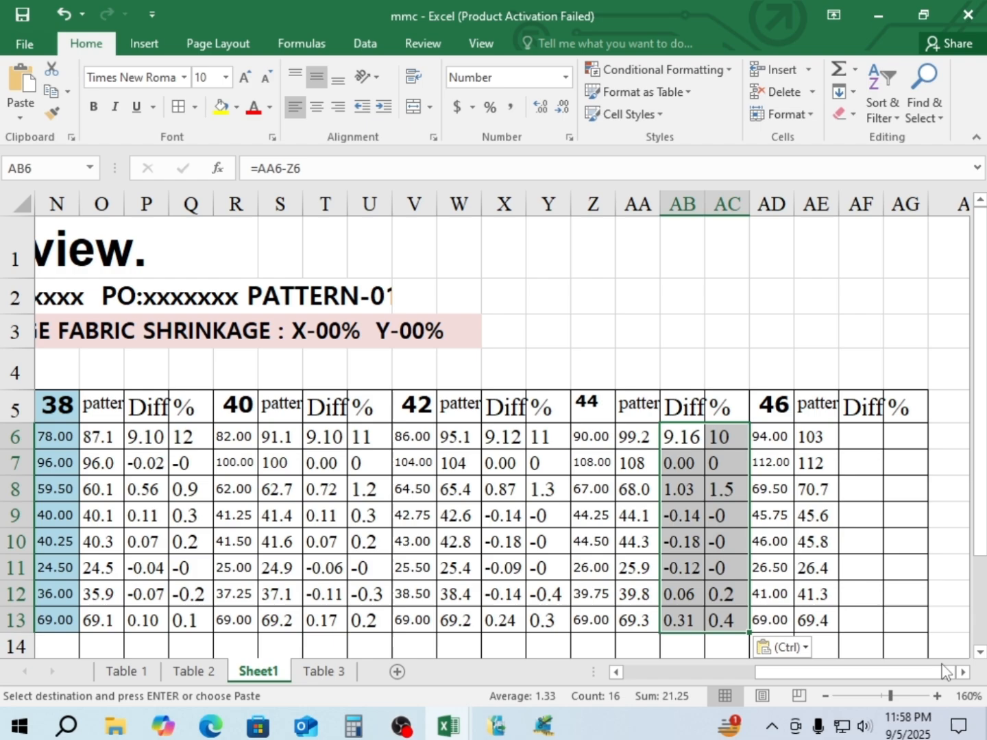
left_click(862, 439)
right_click(861, 439)
left_click(701, 107)
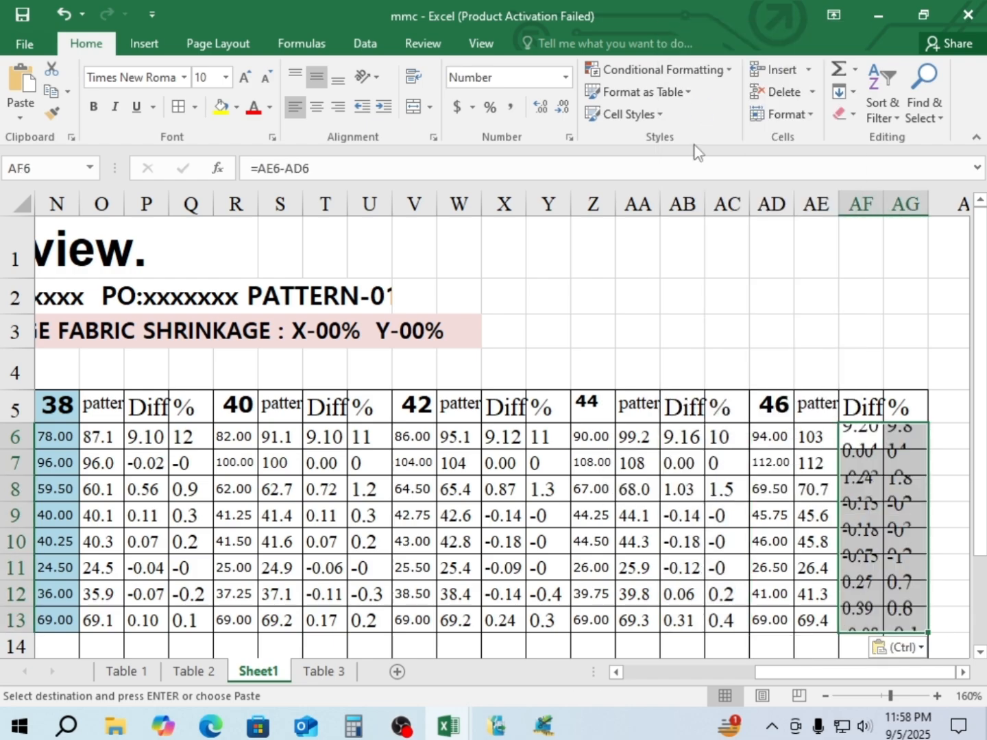
left_click_drag(833, 676, 691, 674)
left_click_drag(565, 521, 588, 511)
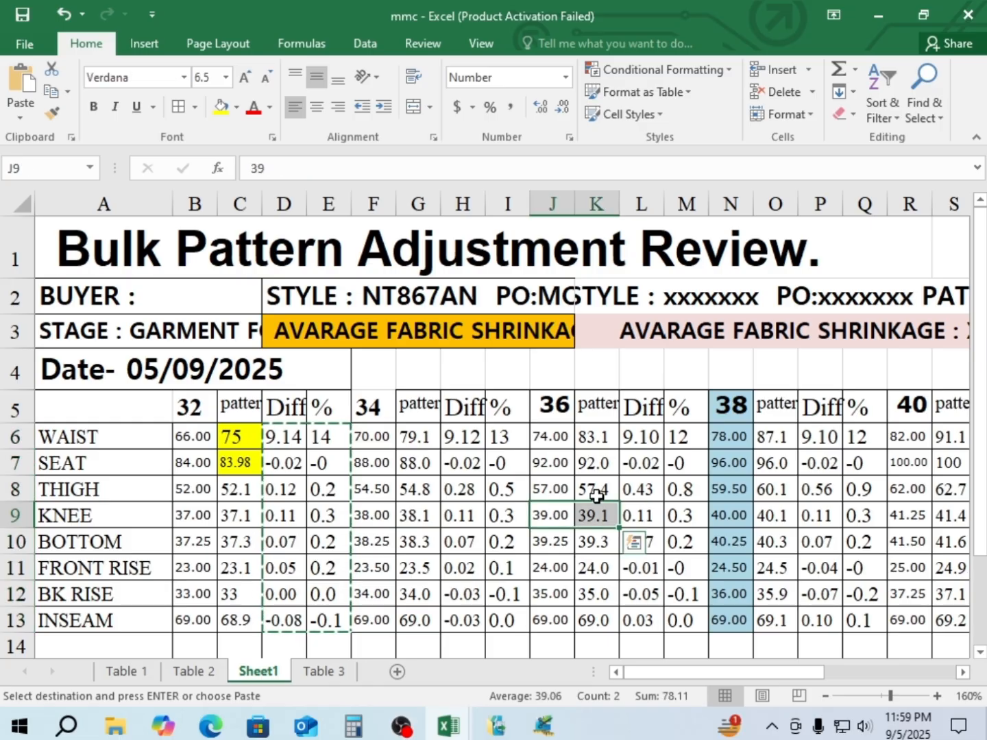
Switch to Pattern Design and rearrange leg pieces 27608-140 and 27608-150, the pocket piece and waistband 27608-171 in the work area
key("alt+Tab")
left_click_drag(359, 257, 349, 252)
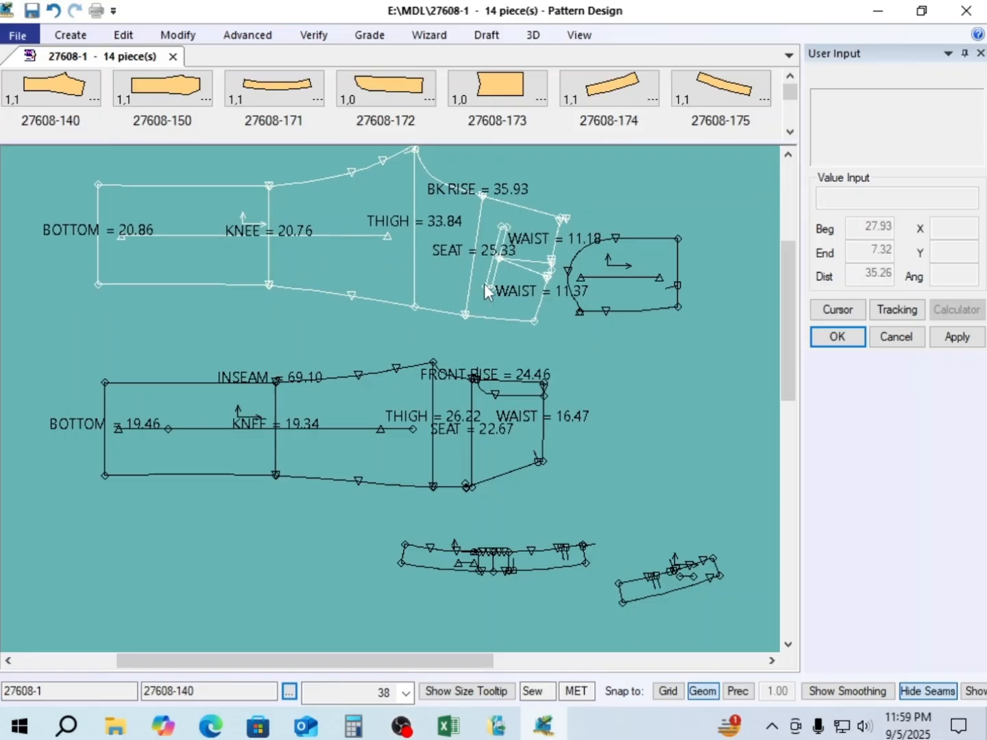
left_click_drag(582, 280, 579, 244)
left_click_drag(454, 269, 427, 281)
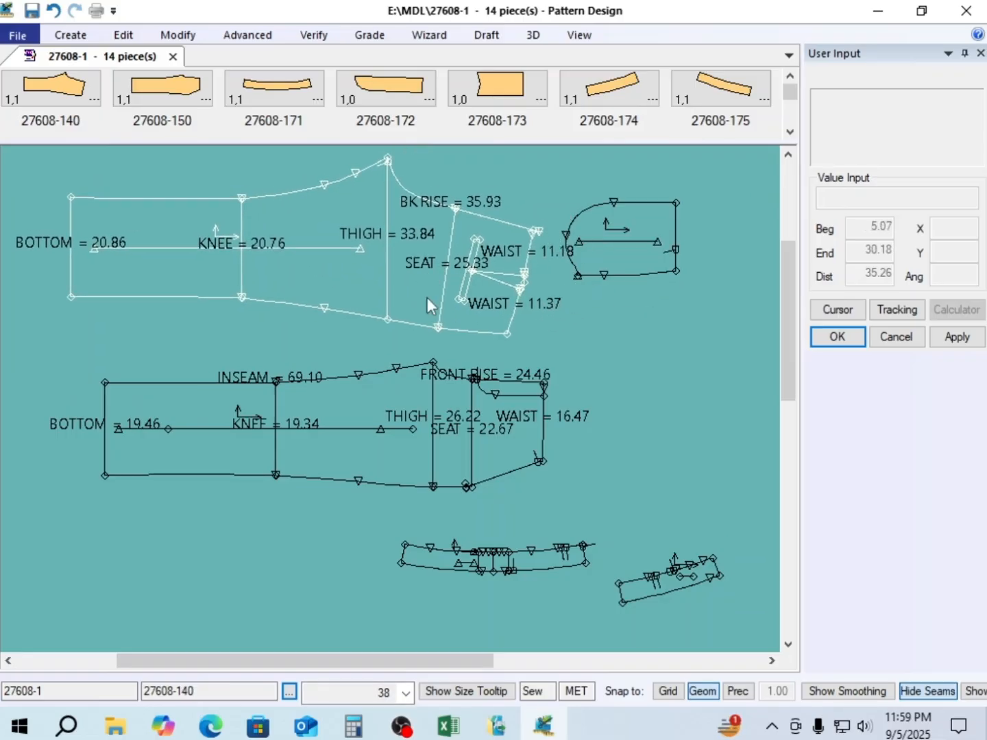
left_click_drag(397, 450, 366, 432)
left_click(460, 565)
left_click_drag(480, 559, 425, 556)
left_click(327, 485)
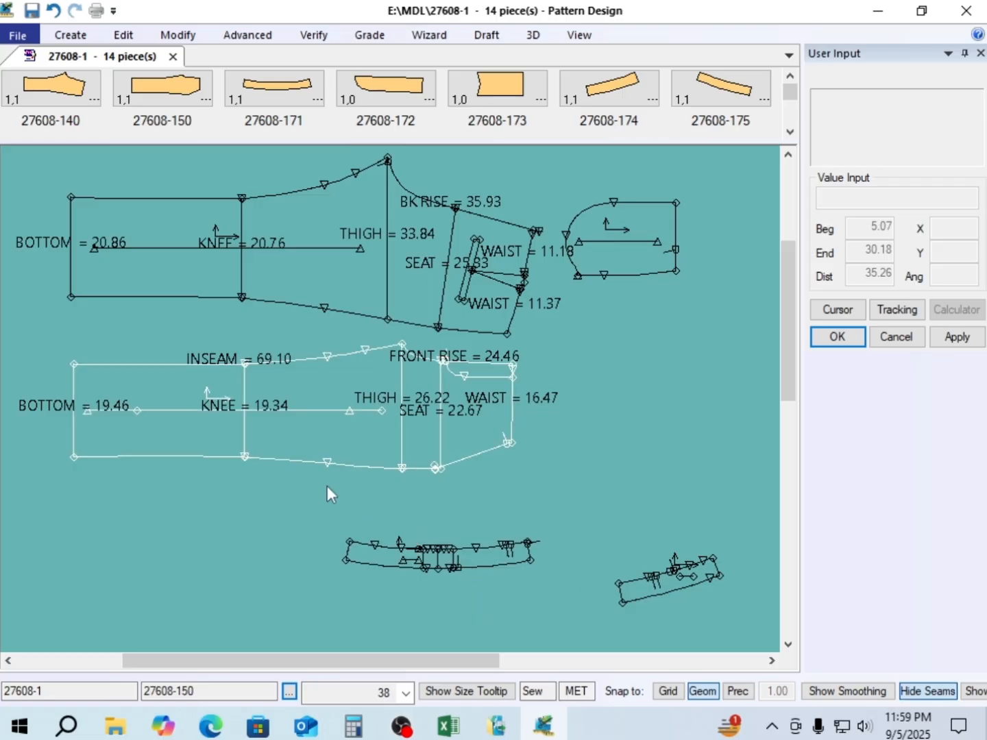
left_click_drag(318, 206, 316, 225)
left_click(257, 432)
left_click(299, 253)
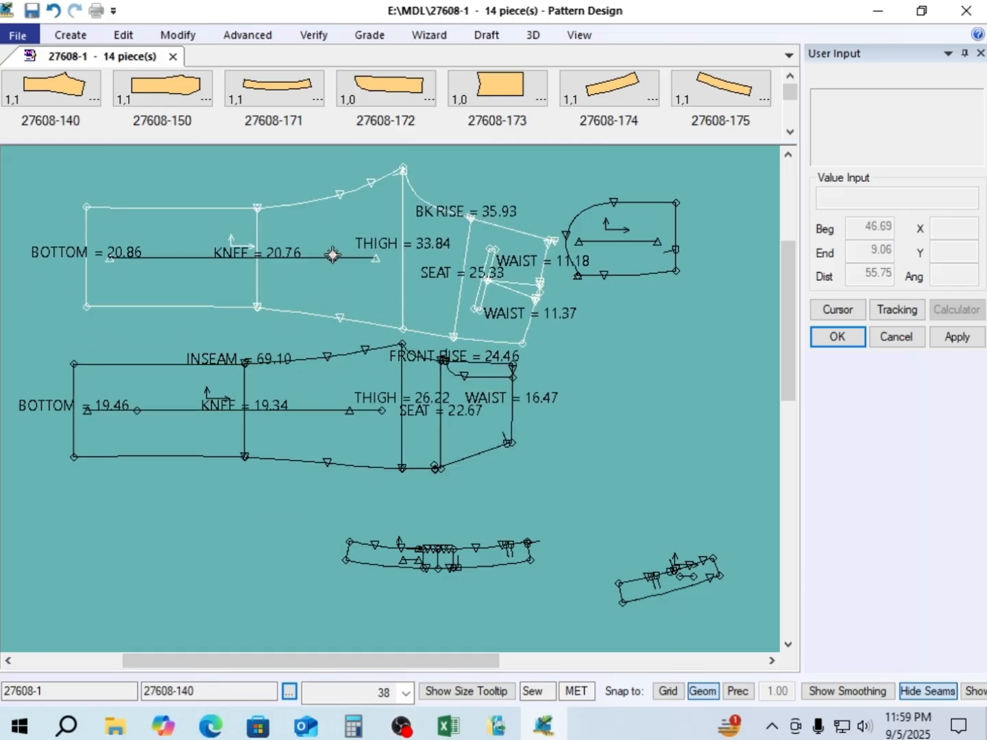
Display the full size nest for all pieces in the work area with Show Nest All
key("F9")
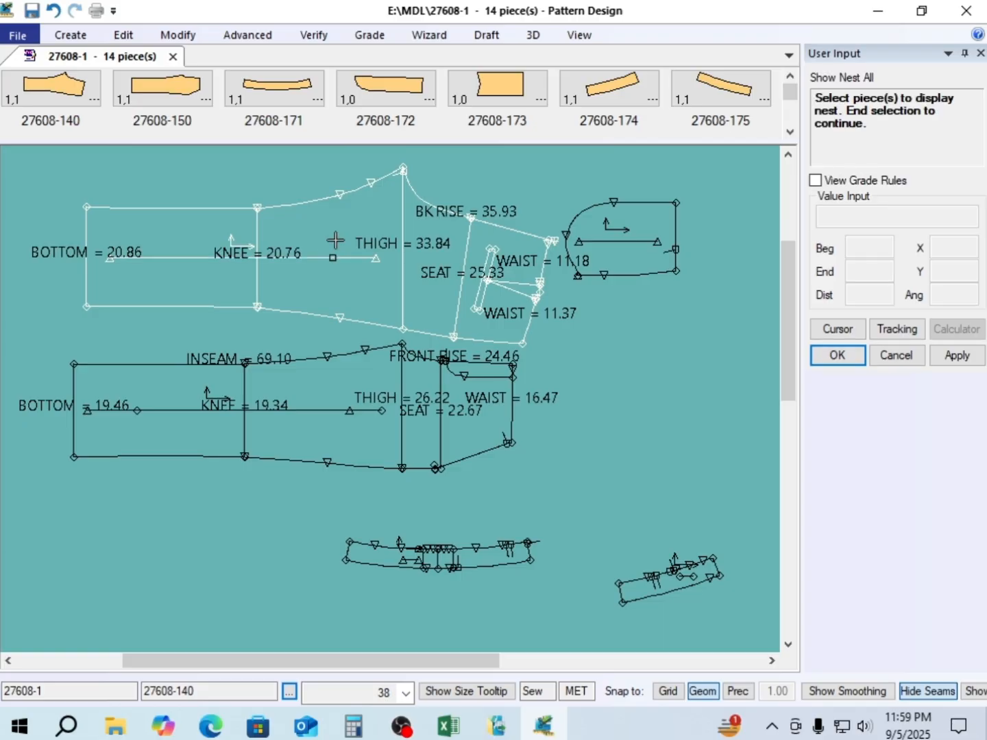
right_click(335, 206)
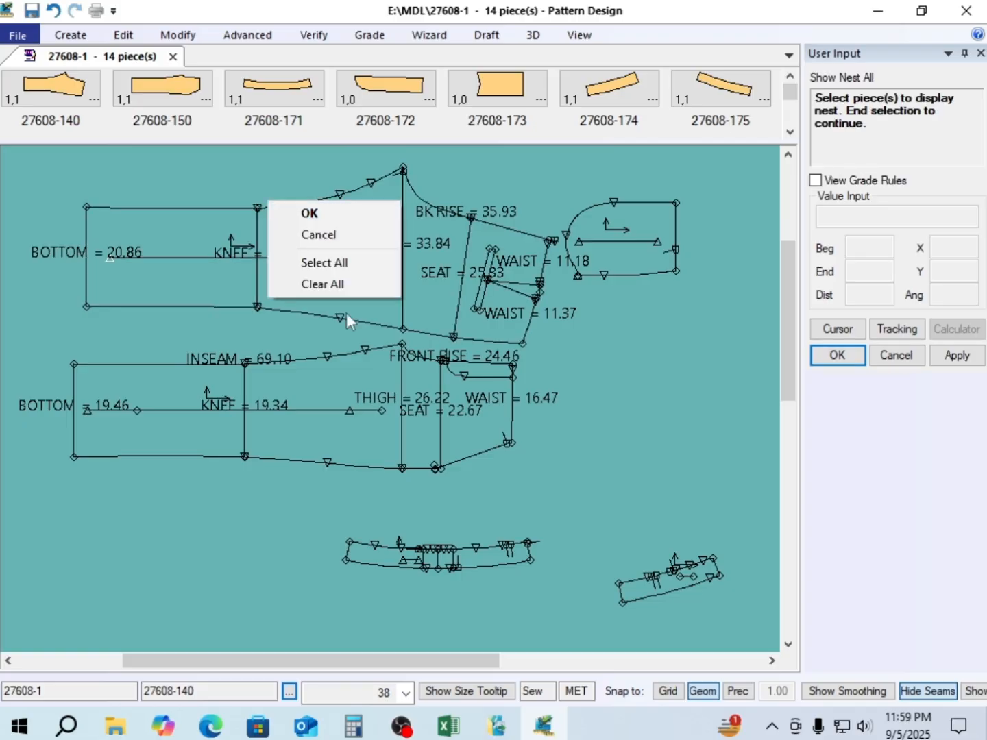
left_click(367, 263)
right_click(352, 261)
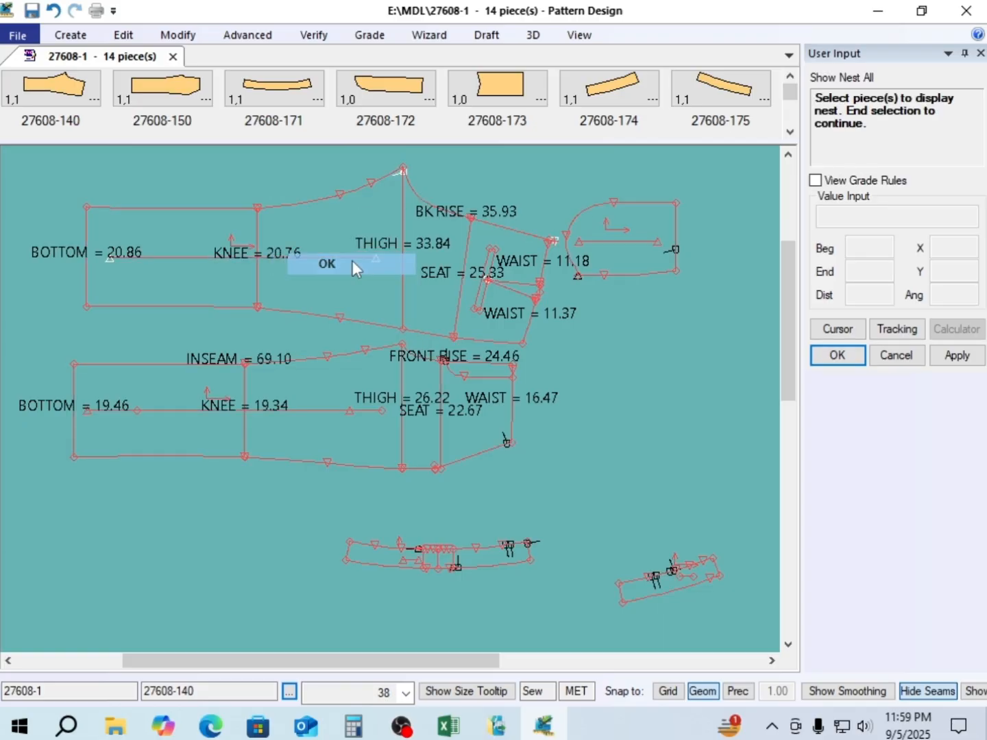
left_click(352, 261)
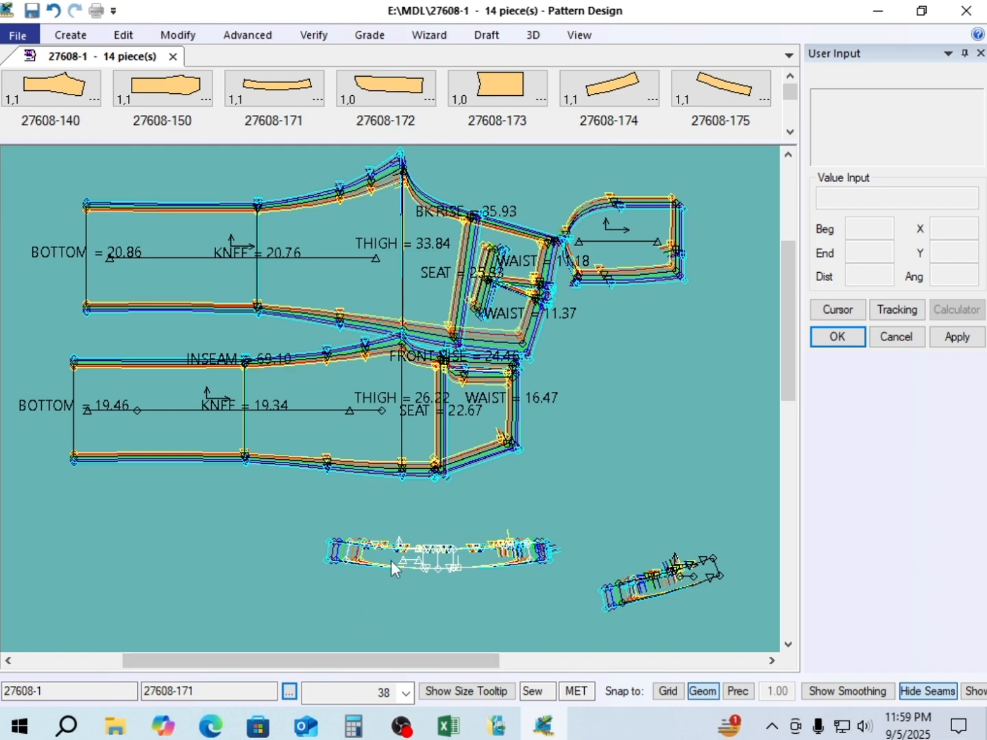
Spread the nested waistband 27608-171, leg pieces 27608-150 and 27608-140 and the pocket piece apart so they no longer overlap
left_click_drag(392, 560, 367, 628)
left_click_drag(397, 400, 429, 444)
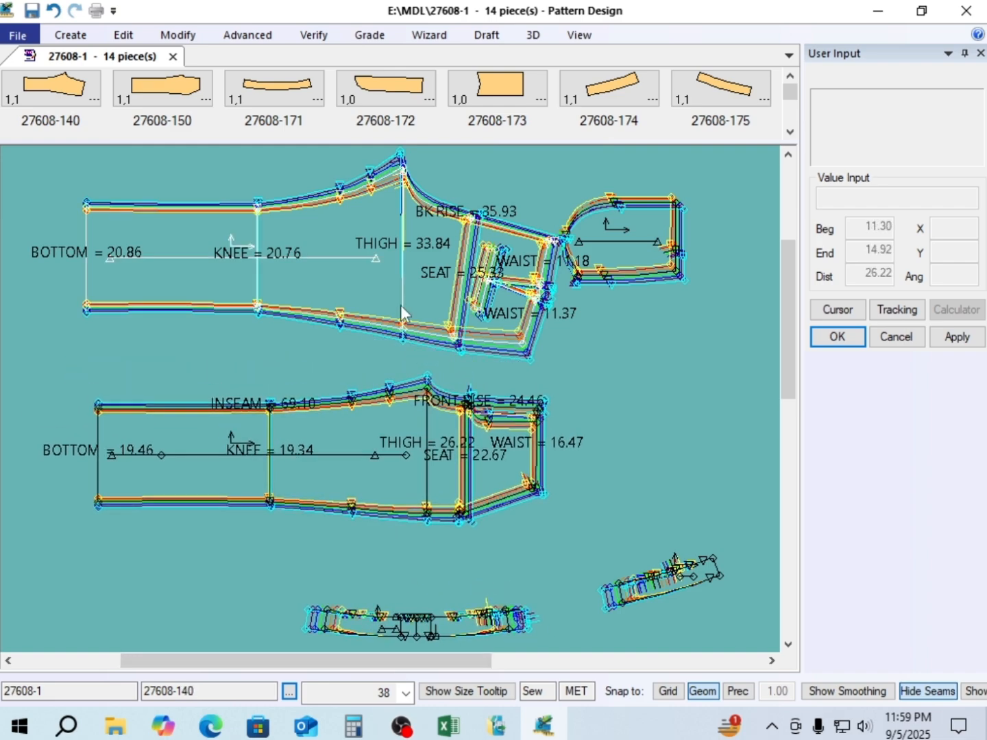
left_click_drag(434, 247, 414, 266)
left_click_drag(641, 244, 676, 242)
left_click_drag(420, 290, 447, 282)
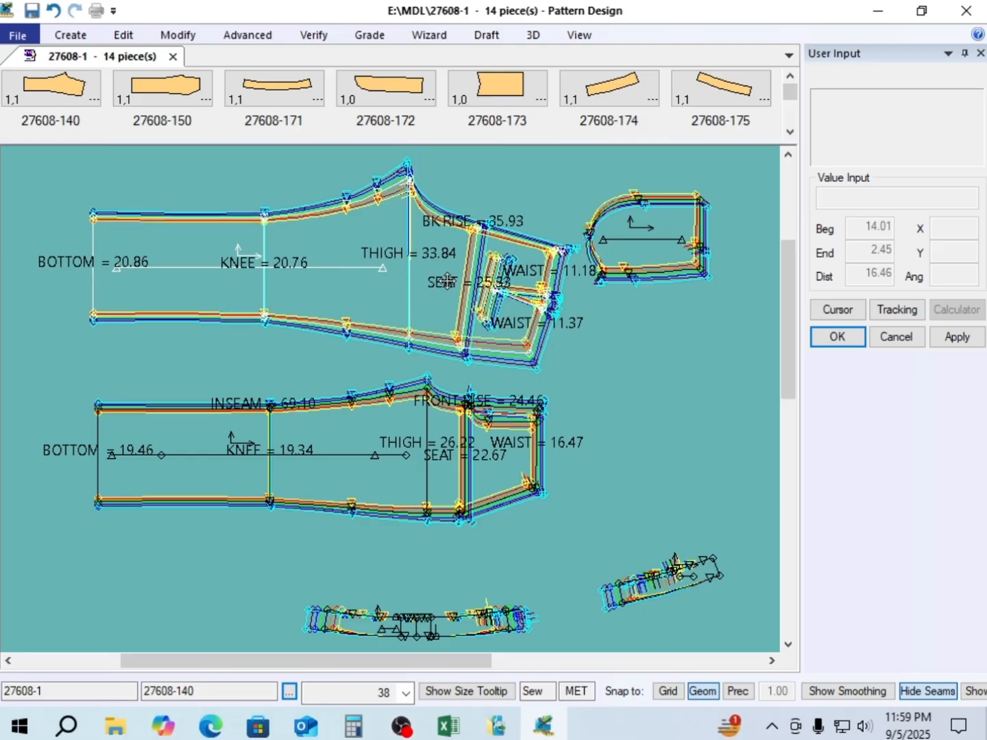
left_click_drag(400, 462, 405, 445)
Examine the nested grading and measurement labels of pieces 27608-140 and 27608-150 up close, nudging the two pieces slightly apart
scroll(404, 446, "up", 2)
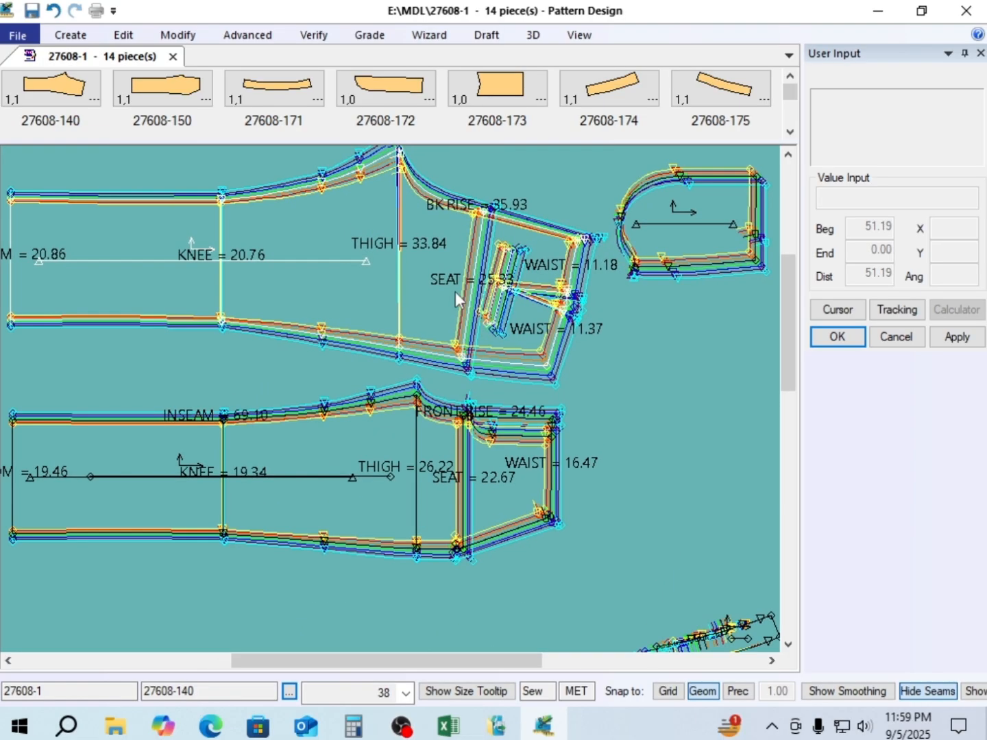
scroll(621, 330, "up", 2)
scroll(498, 320, "down", 3)
scroll(255, 202, "up", 1)
scroll(255, 202, "up", 1)
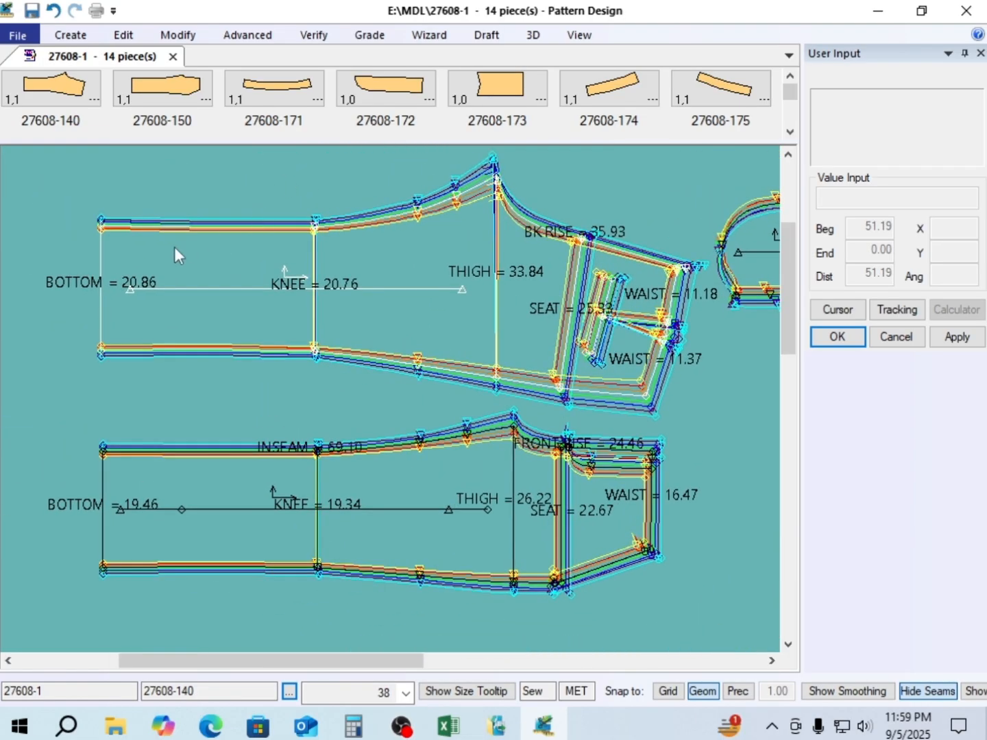
left_click_drag(471, 276, 468, 272)
left_click_drag(453, 482, 454, 488)
left_click(658, 328)
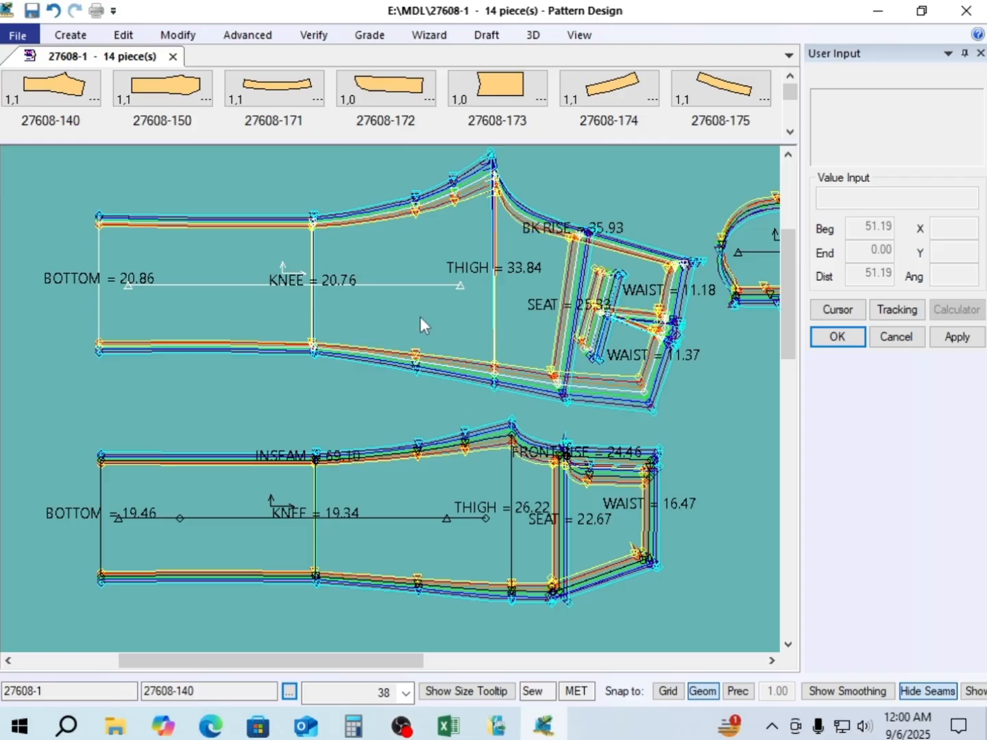
Reposition nested pieces 27608-140 and 27608-150 one above the other and compare their graded outlines
left_click_drag(421, 310, 416, 300)
left_click_drag(406, 471, 414, 480)
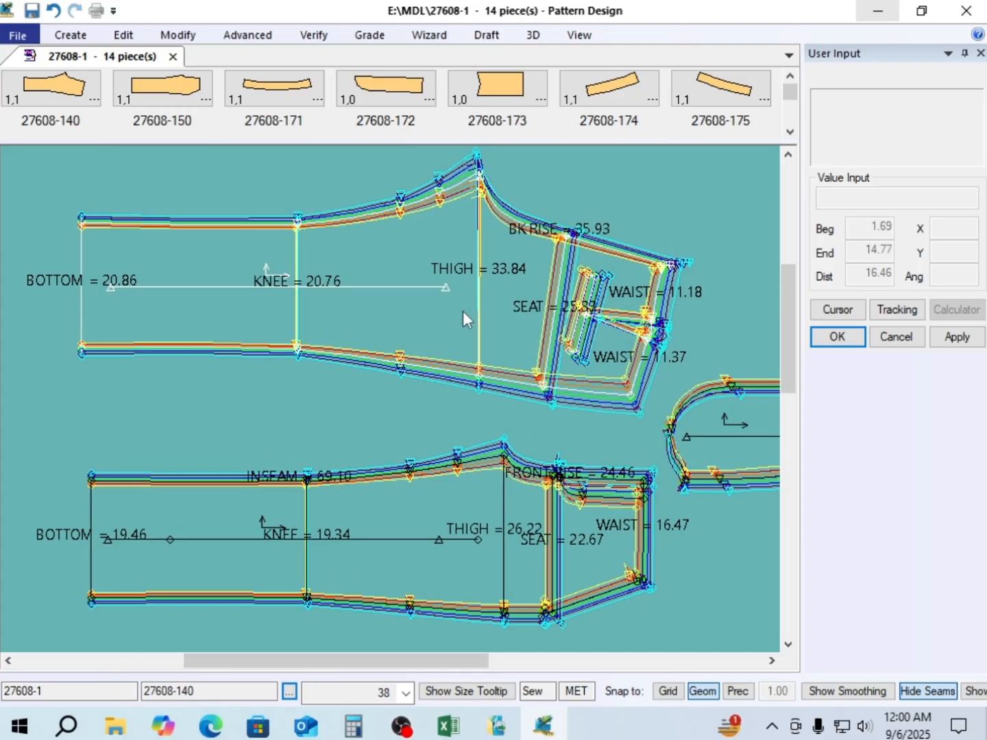
left_click_drag(463, 311, 444, 315)
left_click_drag(425, 549, 396, 540)
left_click(439, 322)
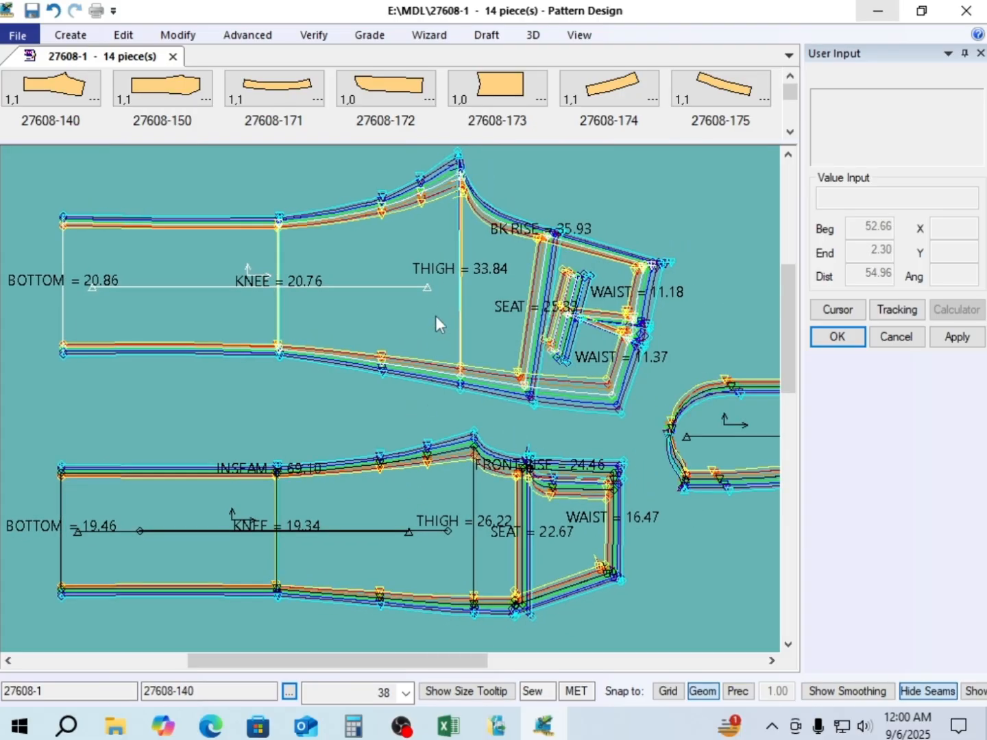
mouse_move(438, 321)
left_mouse_down()
mouse_move(436, 306)
mouse_move(437, 326)
left_mouse_up()
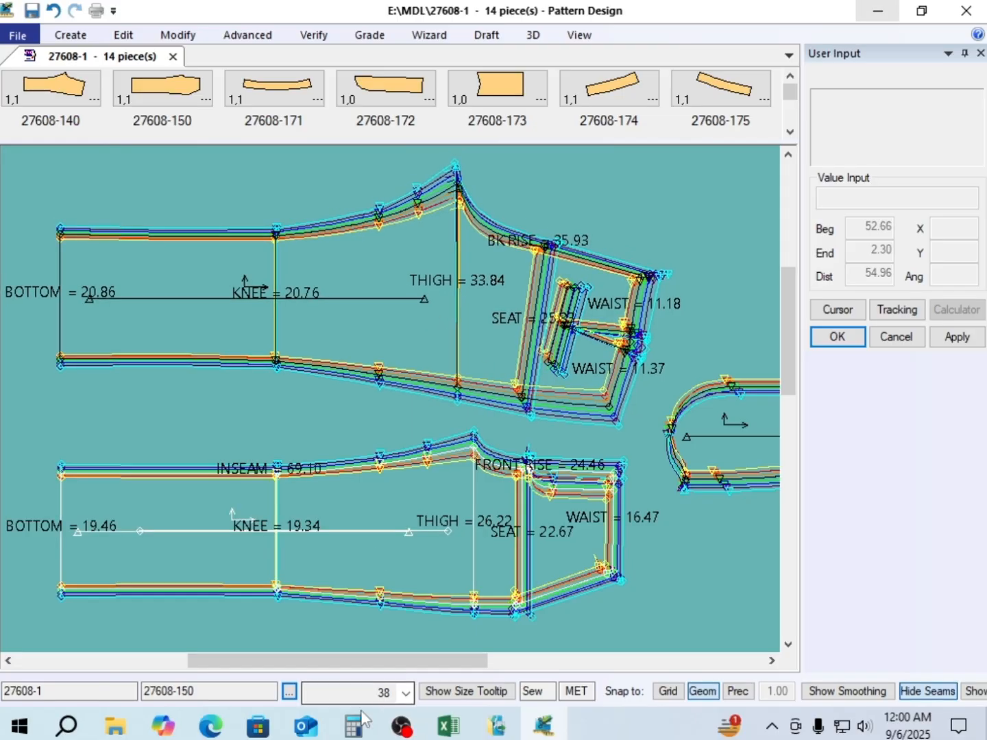
Switch to the mmc workbook in Excel and look over the Bulk Pattern Adjustment Review table
mouse_move(446, 732)
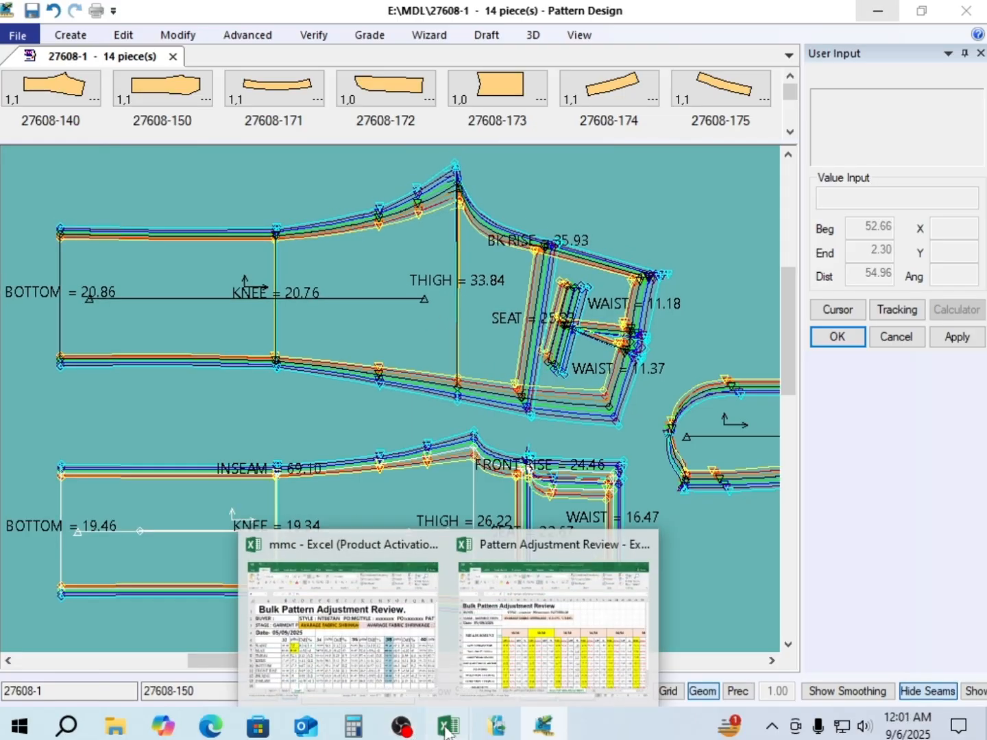
left_click(393, 655)
scroll(323, 515, "down", 3)
scroll(357, 480, "up", 3)
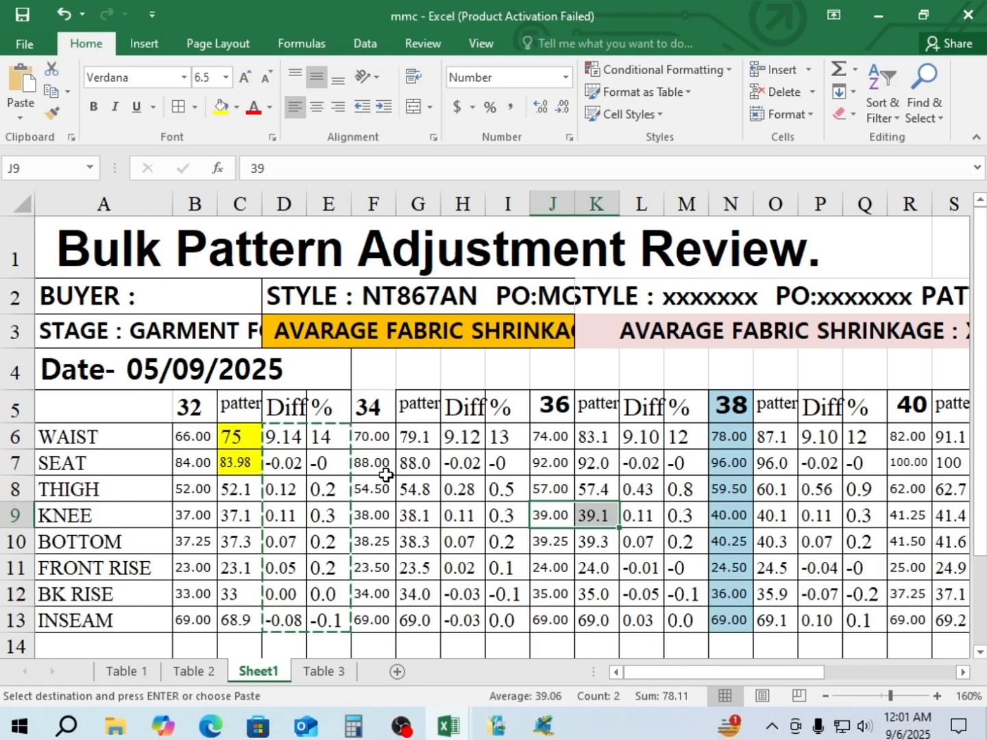
scroll(360, 479, "down", 1)
scroll(268, 459, "up", 1)
Set the size 32 WAIST pattern measurement in cell C6 to 67
left_click(238, 437)
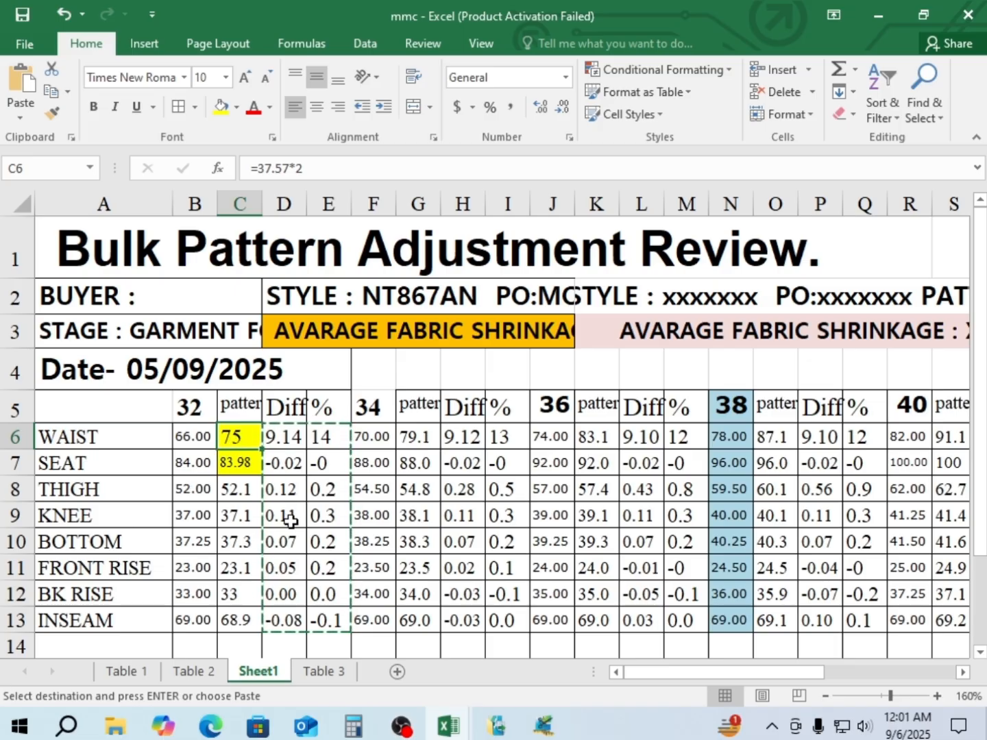
type("6")
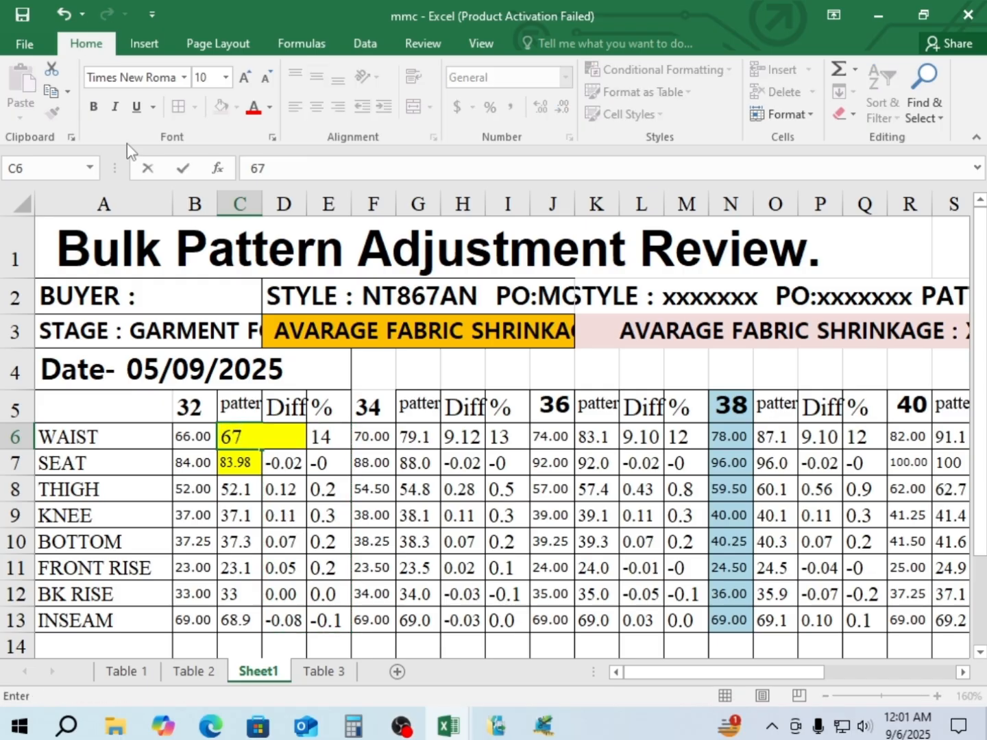
type("7")
left_click(333, 464)
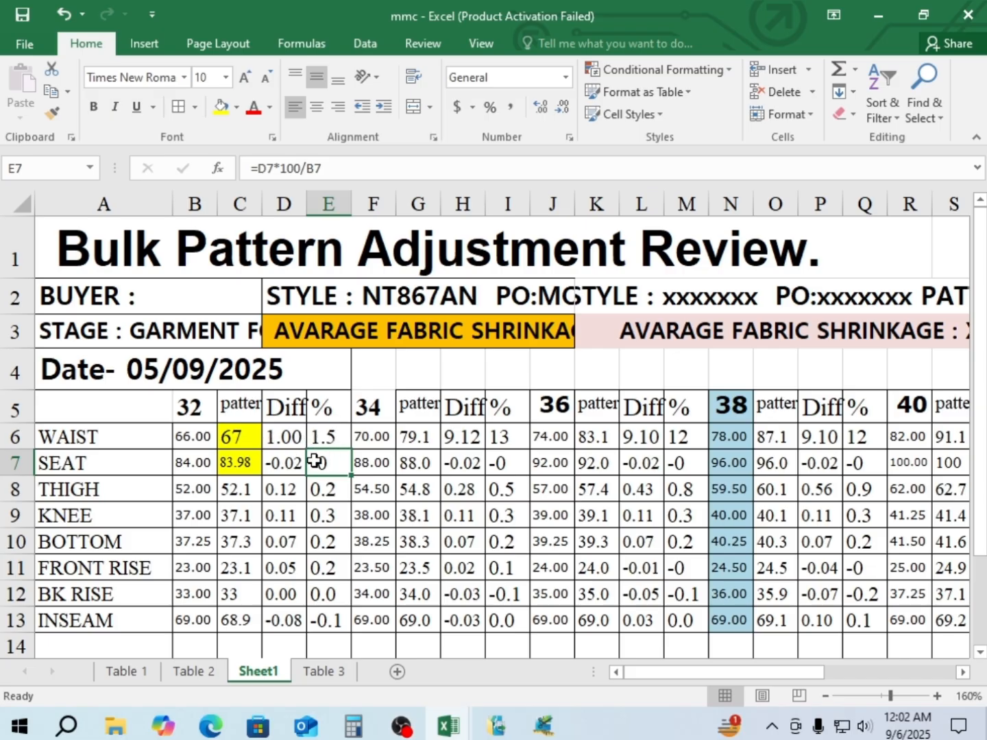
Review the Diff and % columns of the comparison table across all sizes from 32 to 46
scroll(315, 460, "down", 1)
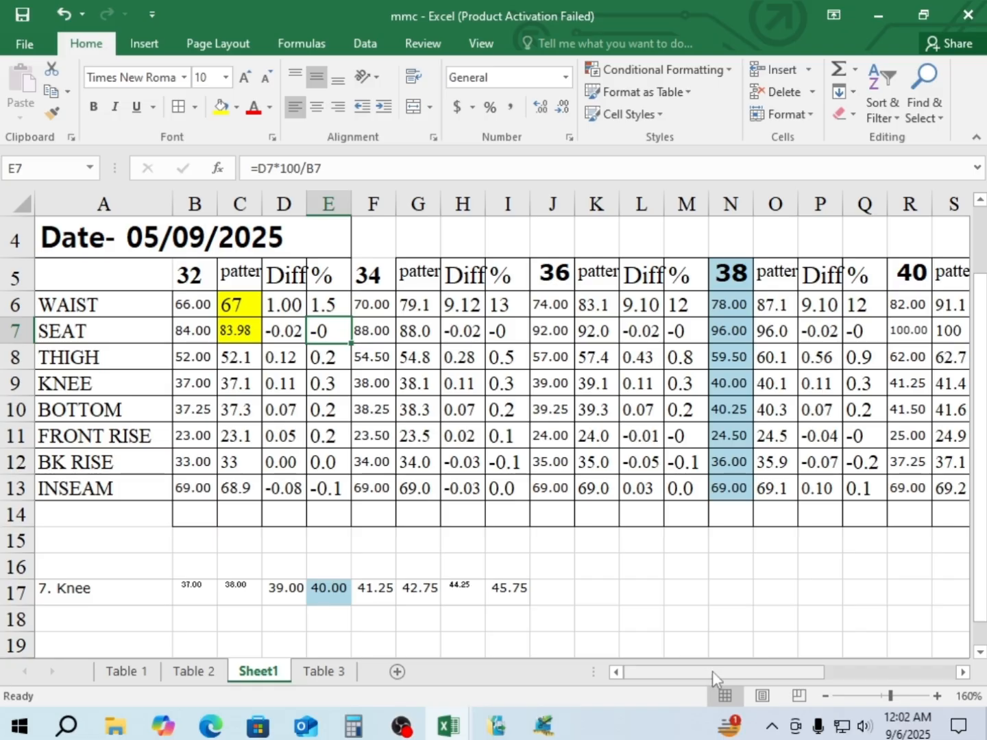
left_click_drag(712, 676, 867, 630)
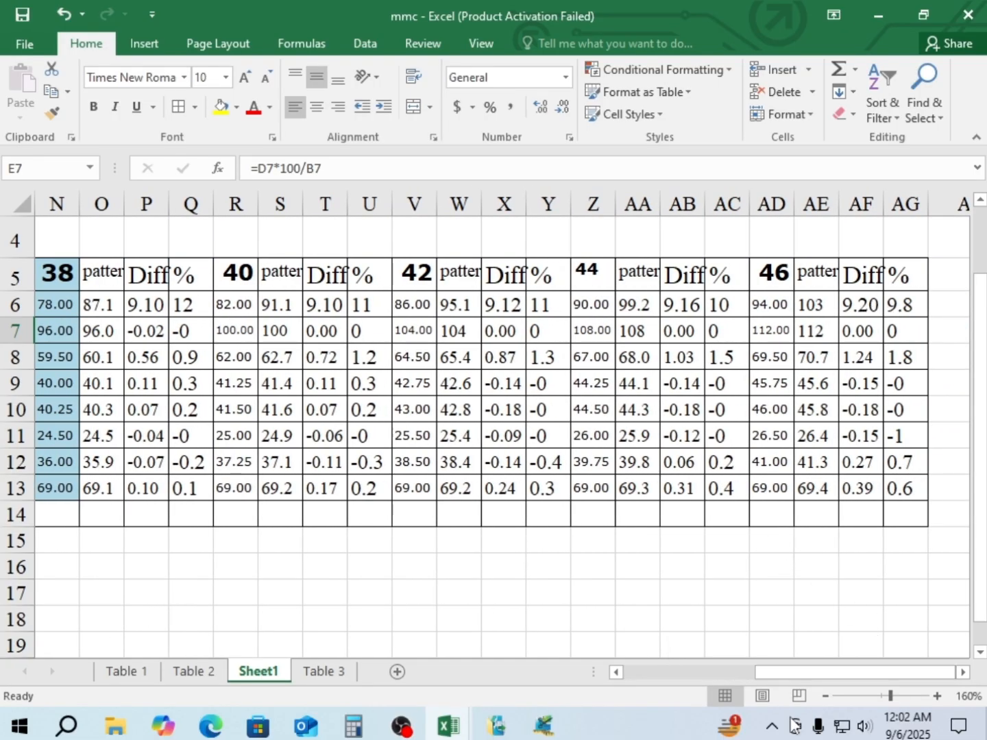
left_click_drag(827, 673, 663, 676)
scroll(333, 322, "up", 1)
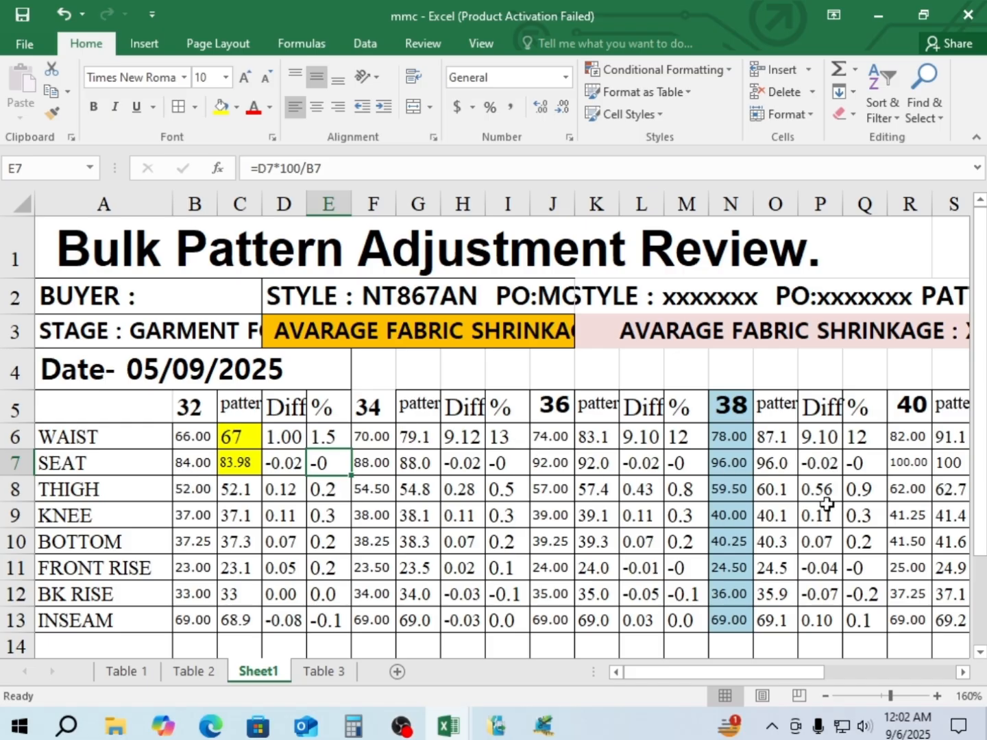
left_click_drag(739, 672, 825, 671)
left_click_drag(865, 665, 885, 662)
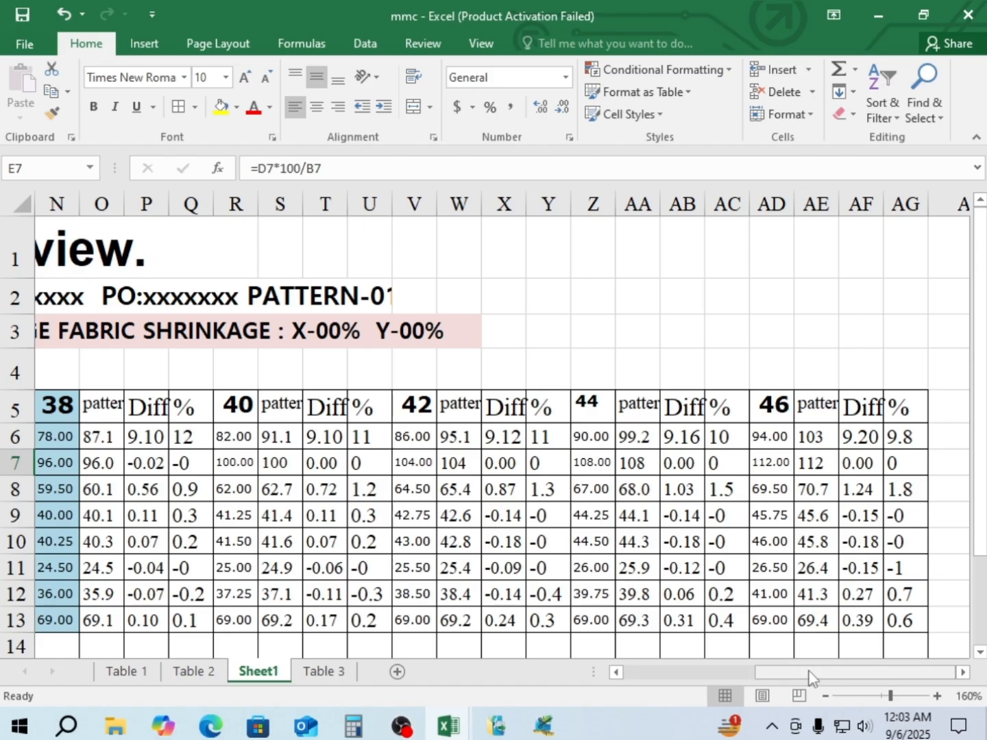
left_click_drag(803, 673, 658, 672)
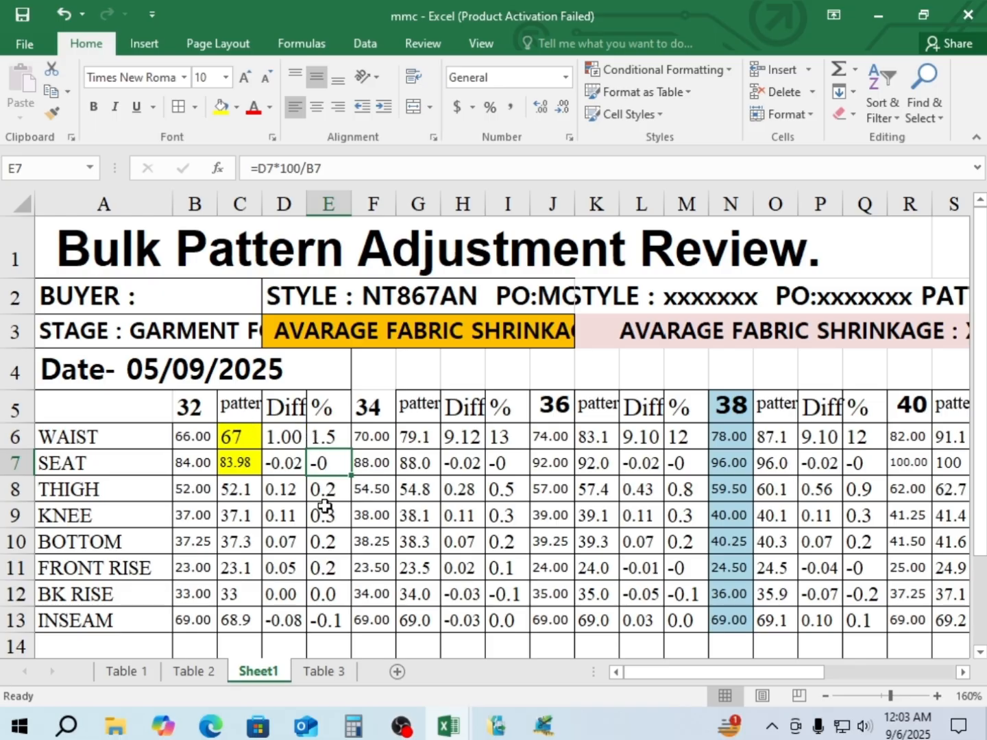
Change the size 32 WAIST pattern measurement in cell C6 to 75
left_click(238, 440)
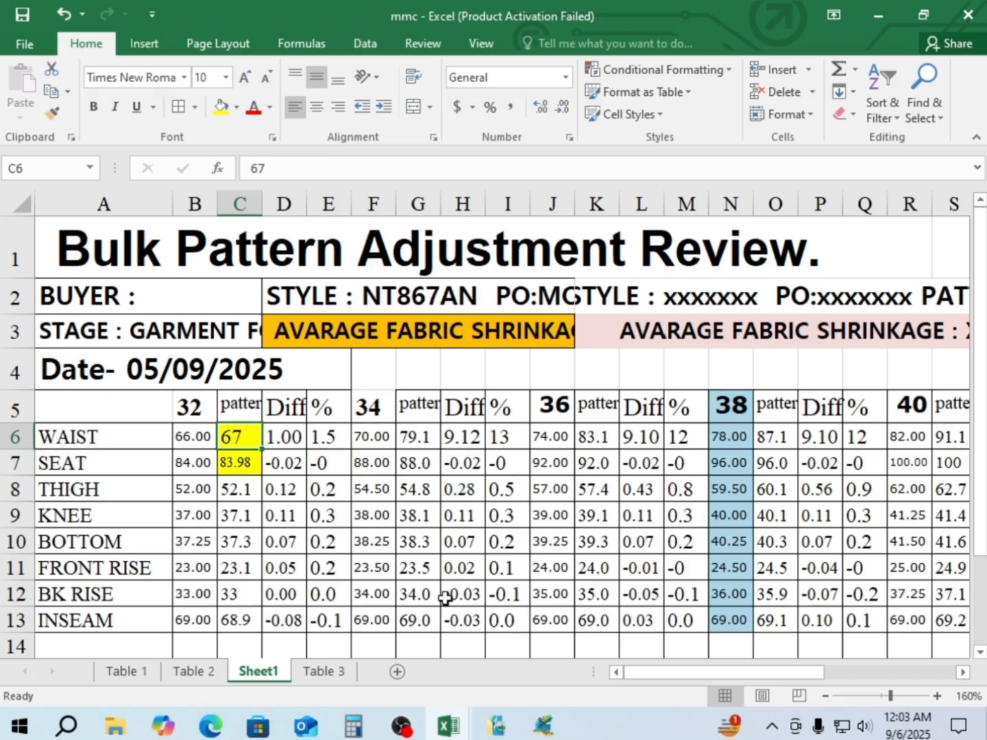
type("7")
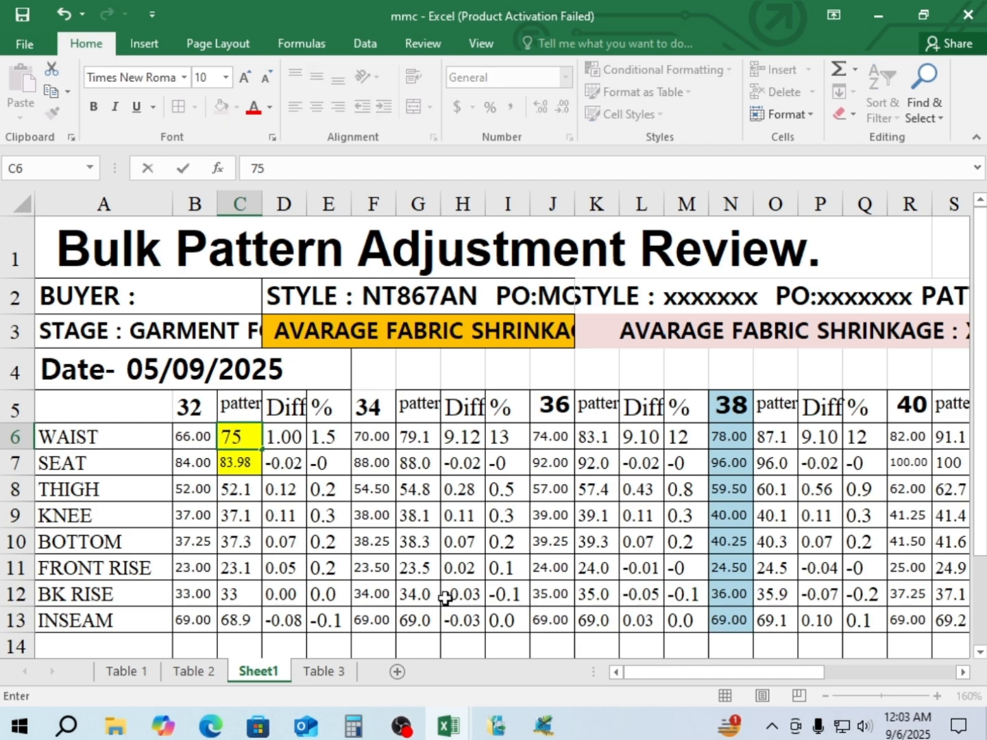
type("5")
left_click(334, 487)
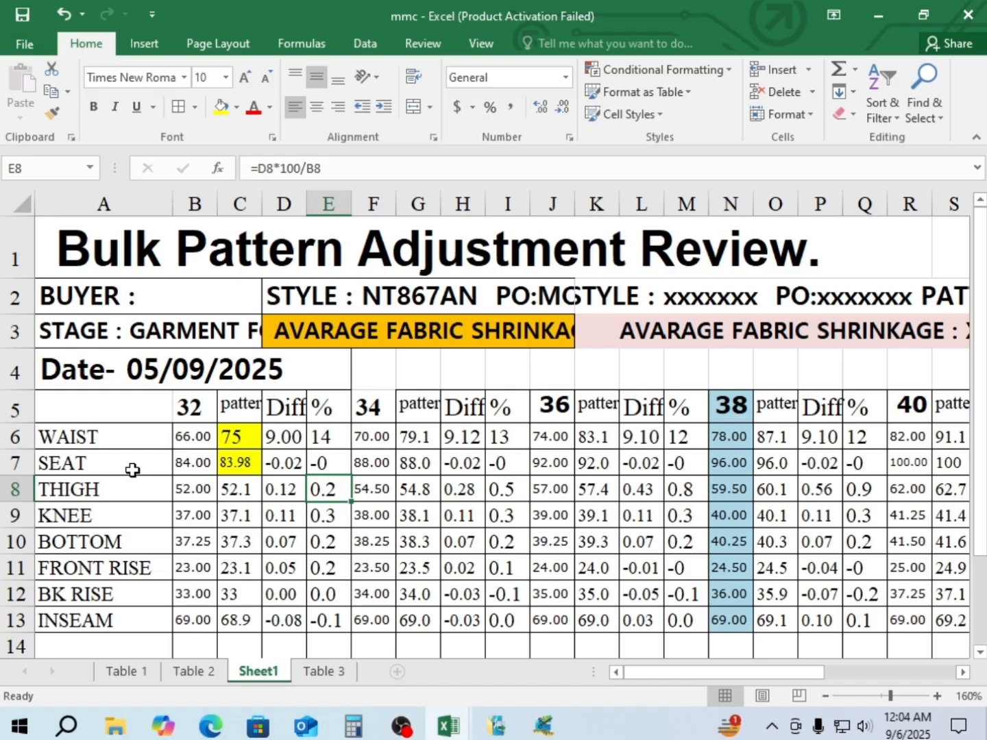
Go through the measurement names from WAIST down to INSEAM and back up to check the list of measured points
left_click(125, 446)
left_click(131, 466)
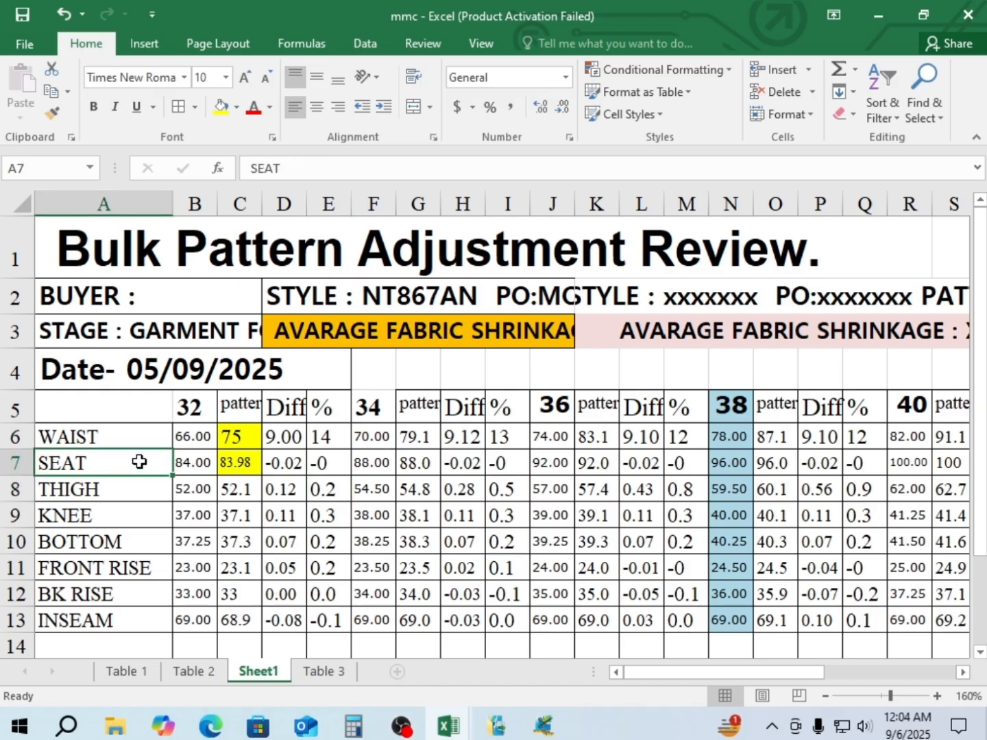
left_click(141, 436)
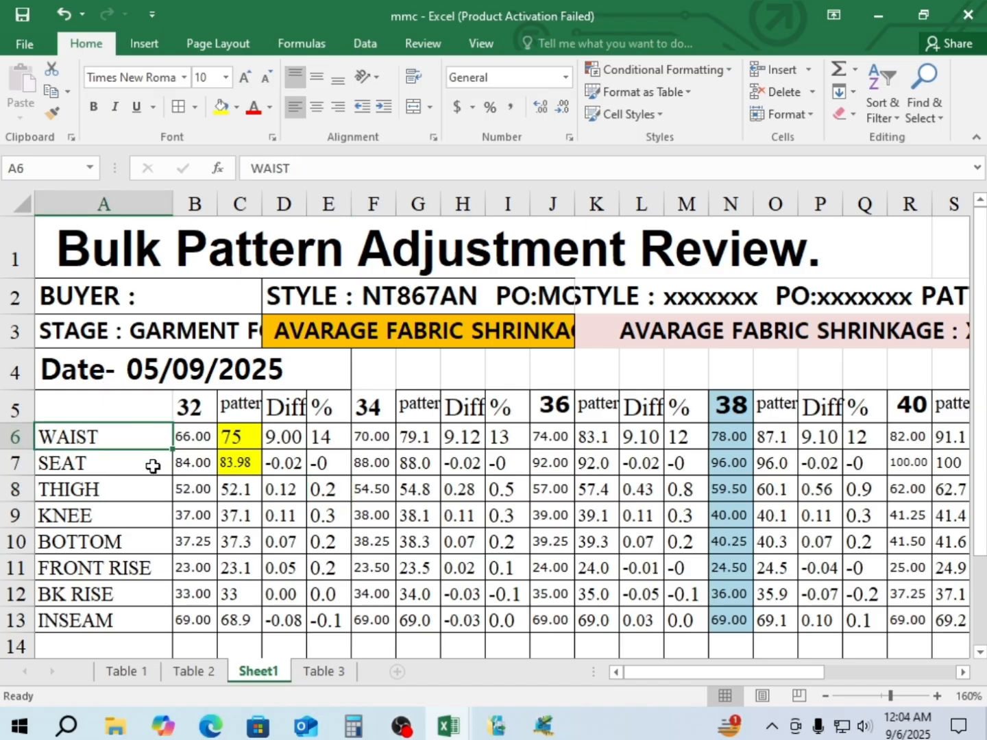
left_click(153, 467)
left_click(150, 493)
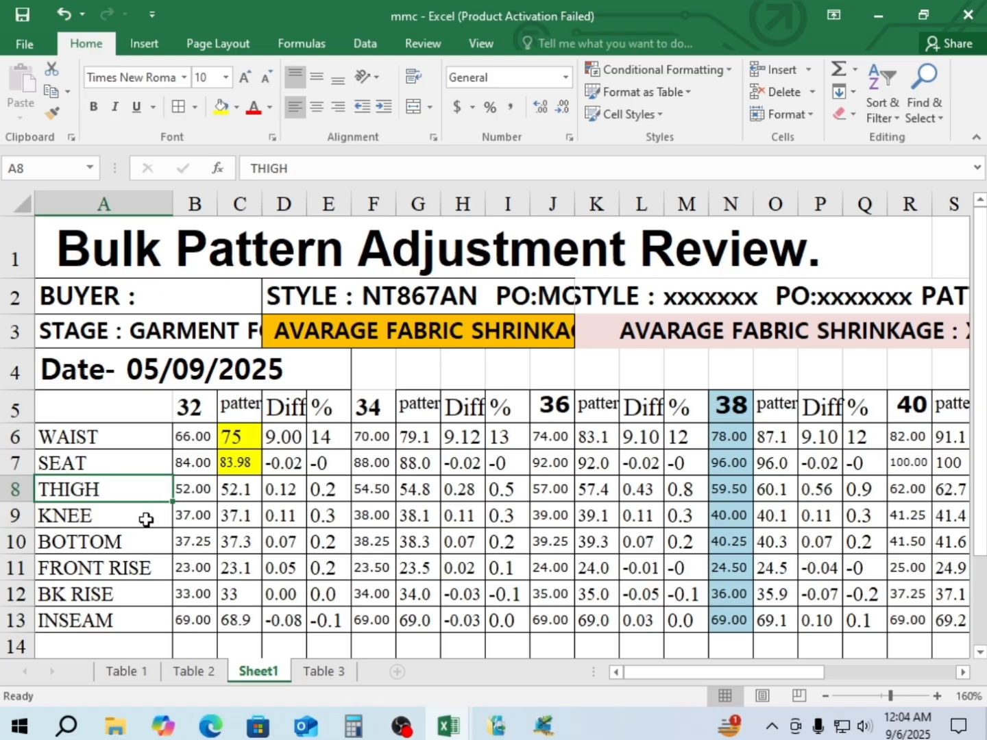
left_click(144, 519)
left_click(140, 545)
left_click(146, 569)
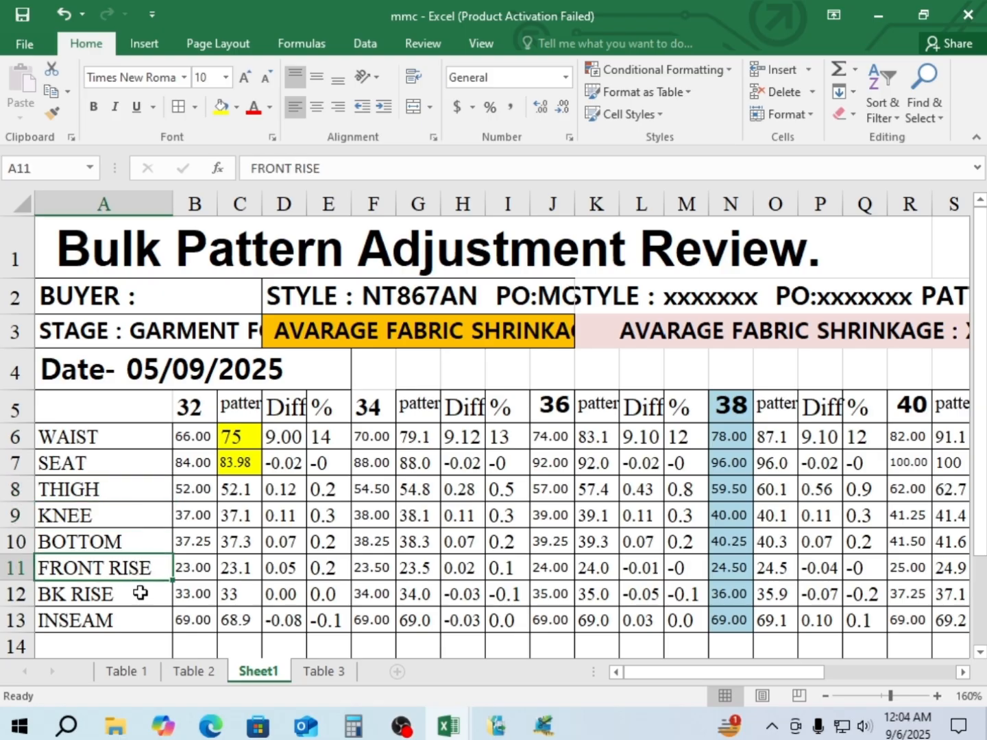
left_click(139, 594)
left_click(139, 620)
left_click(142, 594)
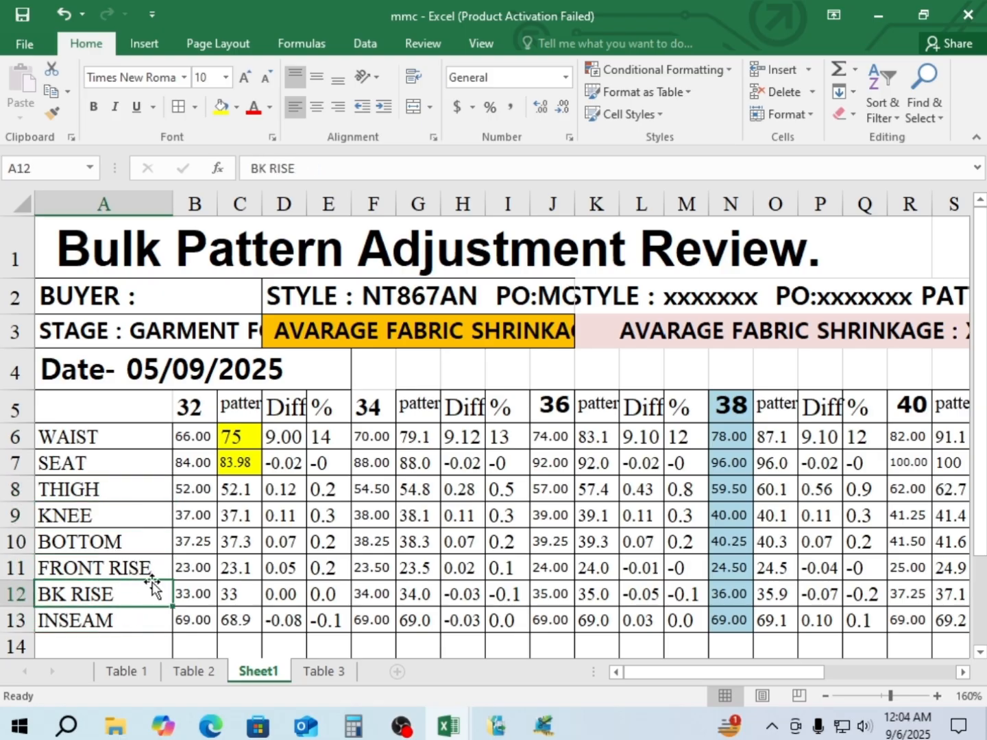
left_click(151, 565)
left_click(148, 543)
left_click(149, 511)
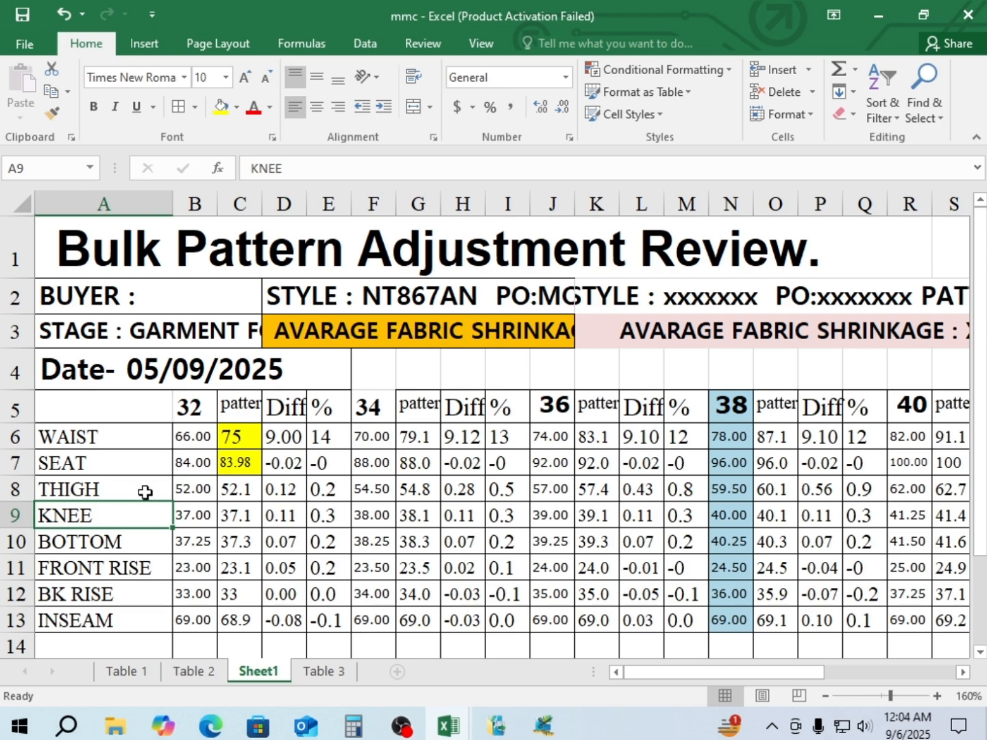
left_click(144, 491)
left_click(147, 462)
left_click(150, 436)
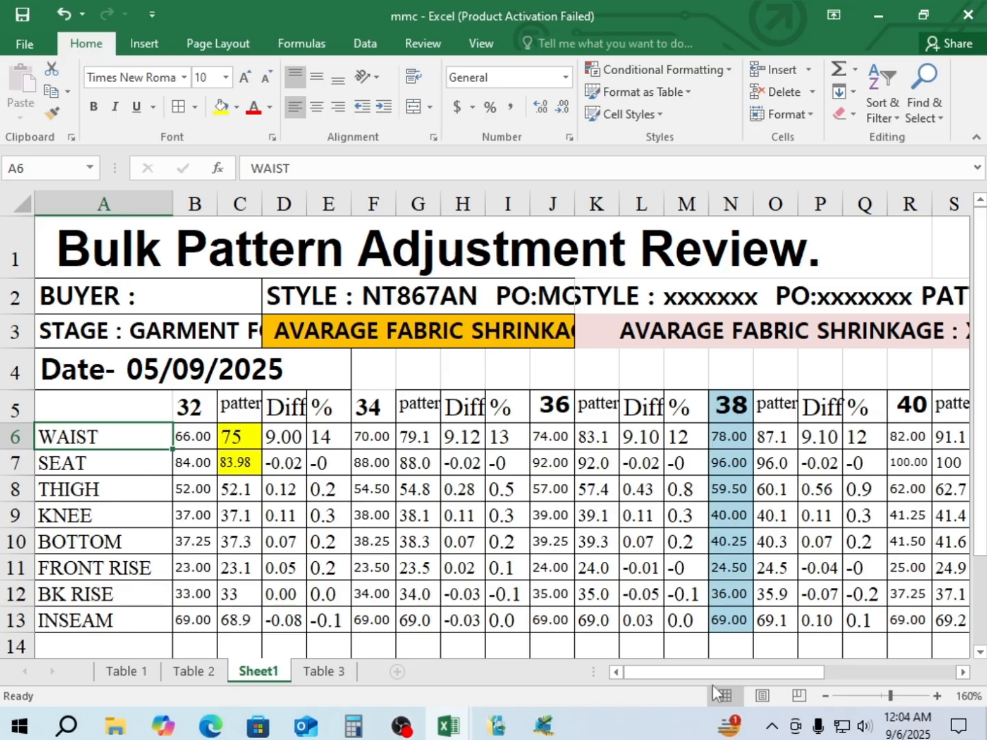
Clear the open windows from the desktop and open the MCT folder inside the NEW folder
left_click(543, 724)
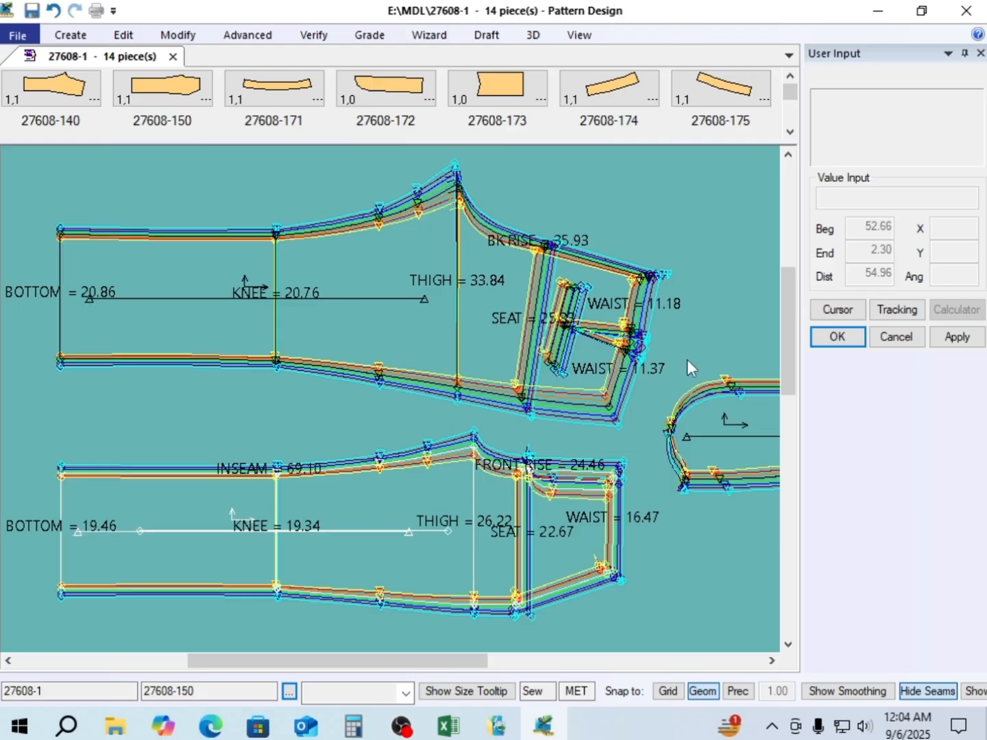
left_click(876, 15)
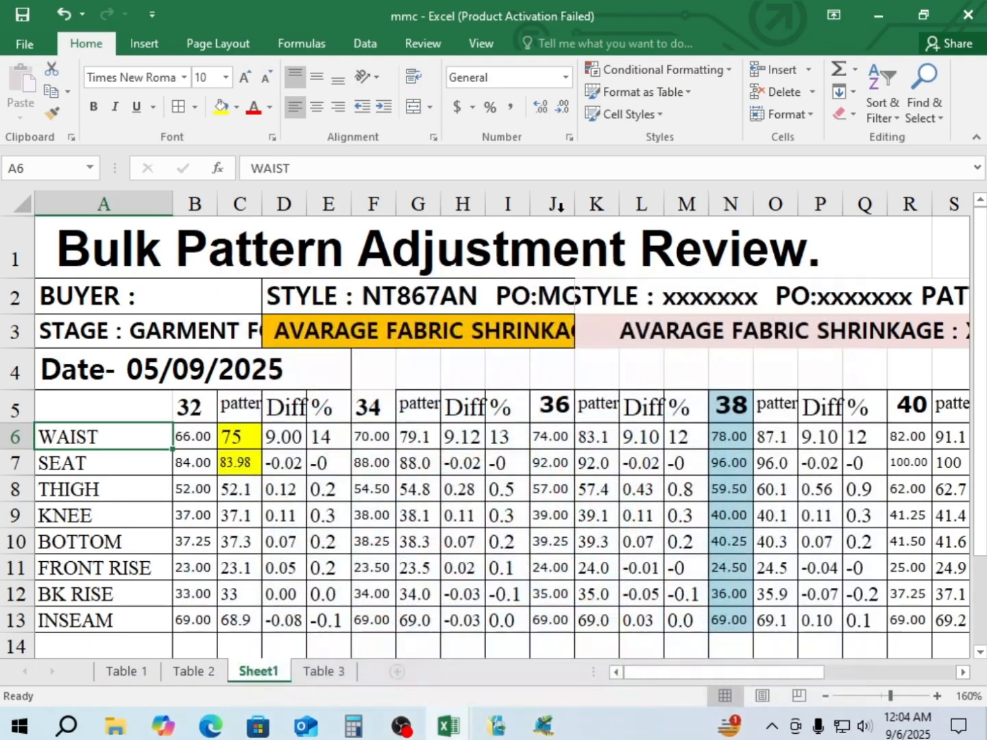
key("super+d")
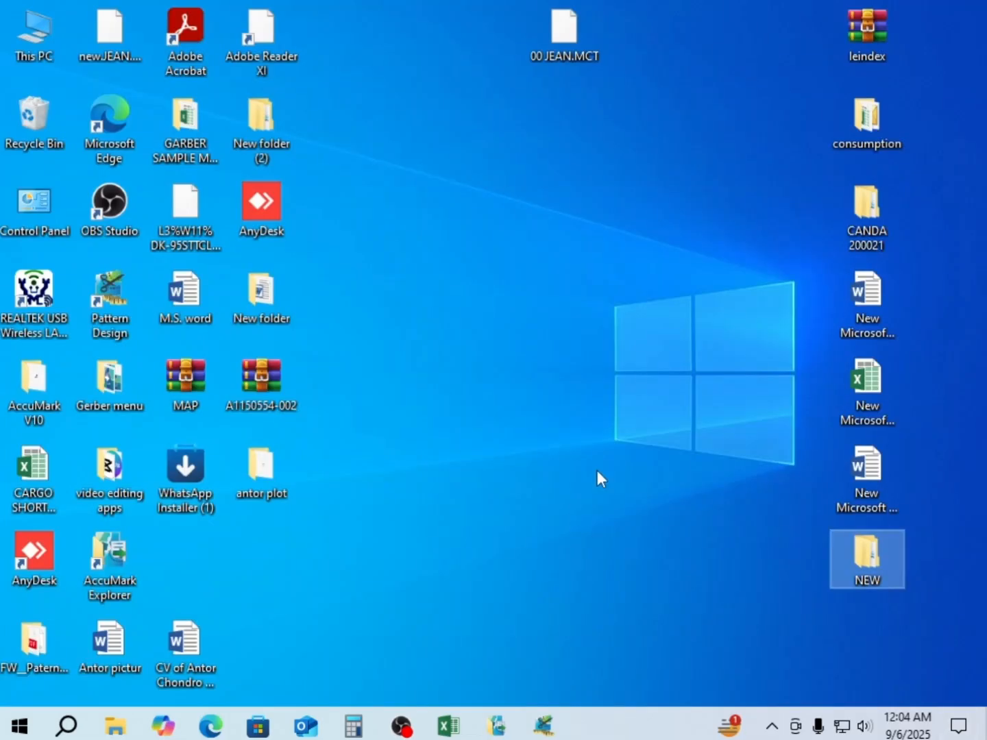
double_click(870, 559)
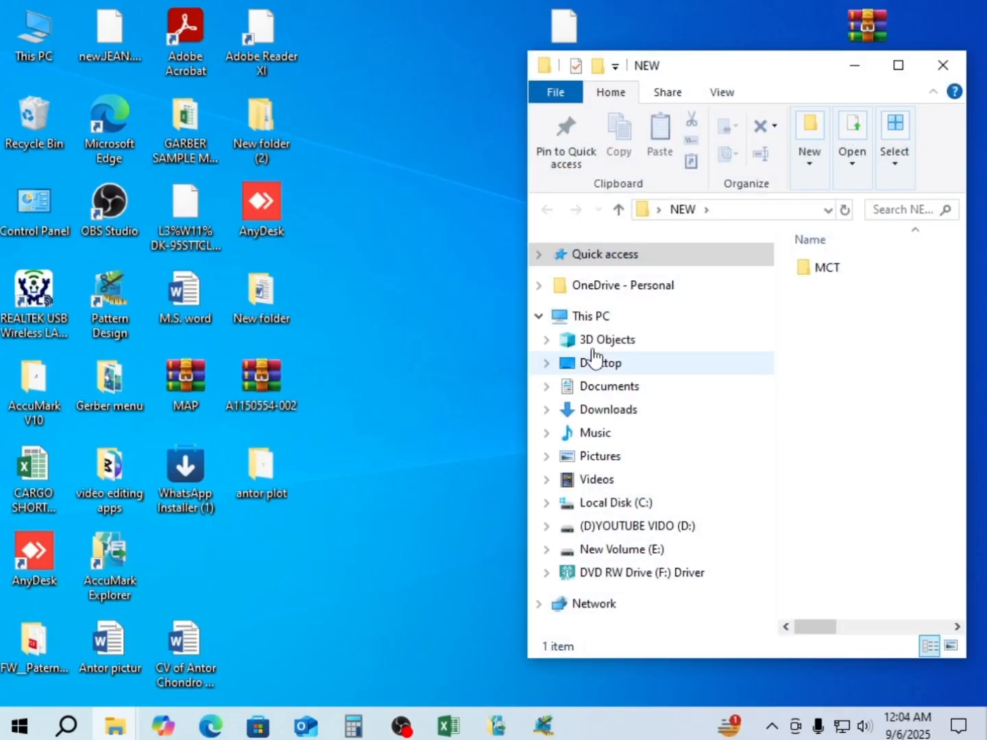
double_click(809, 269)
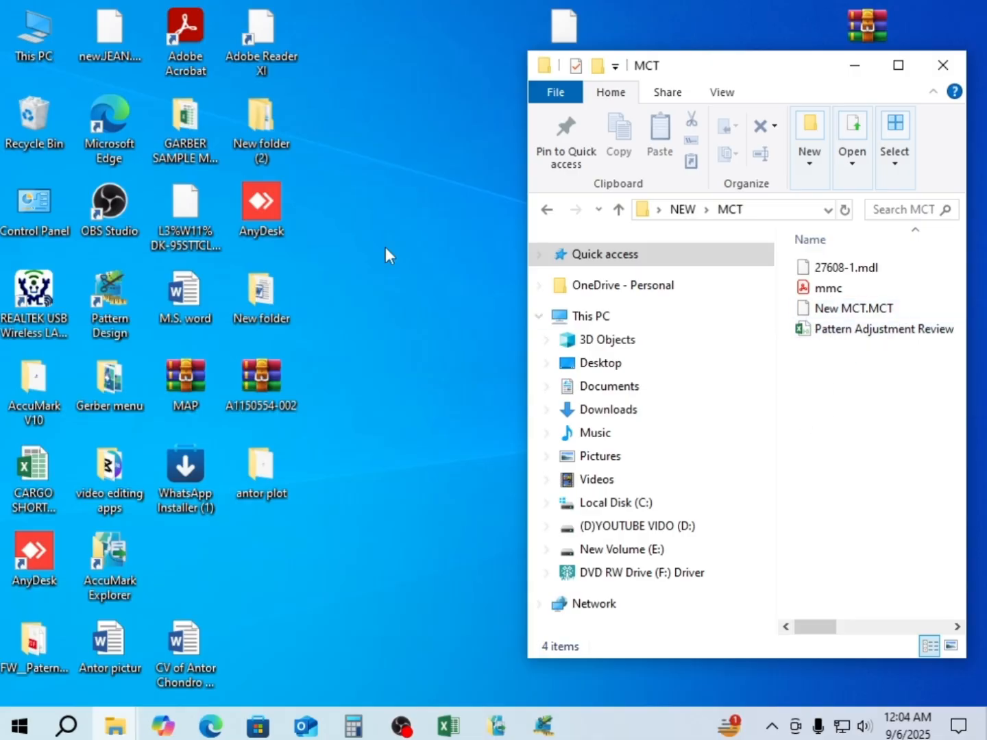
Open This PC in a separate maximized window and browse to the userroot\import folder on drive D
left_click(372, 157)
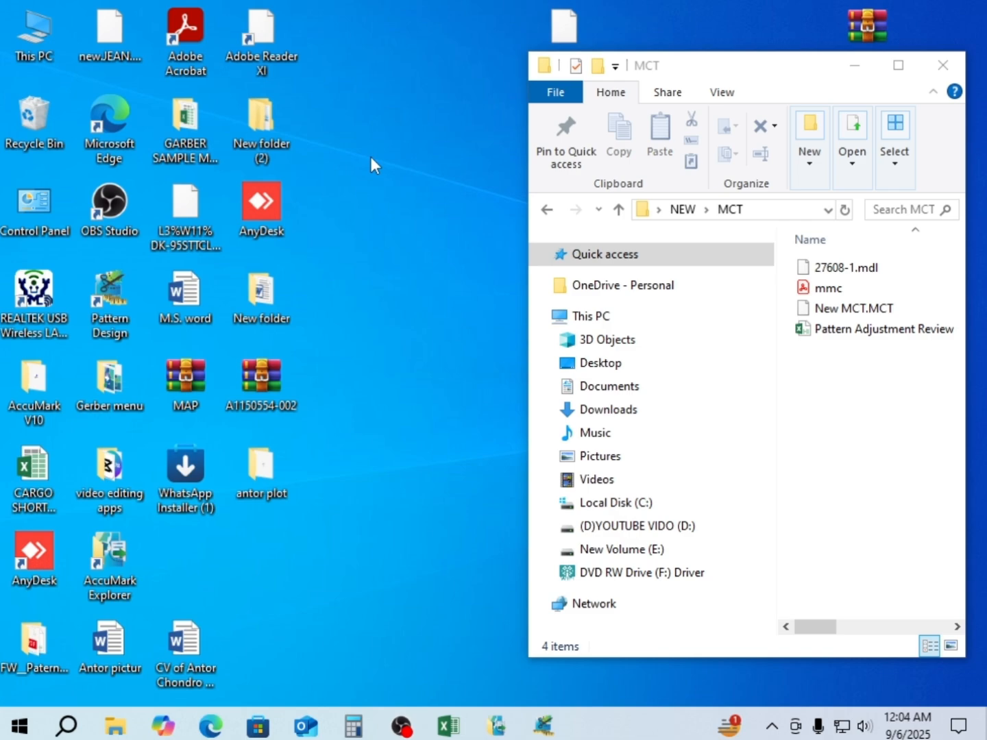
double_click(31, 38)
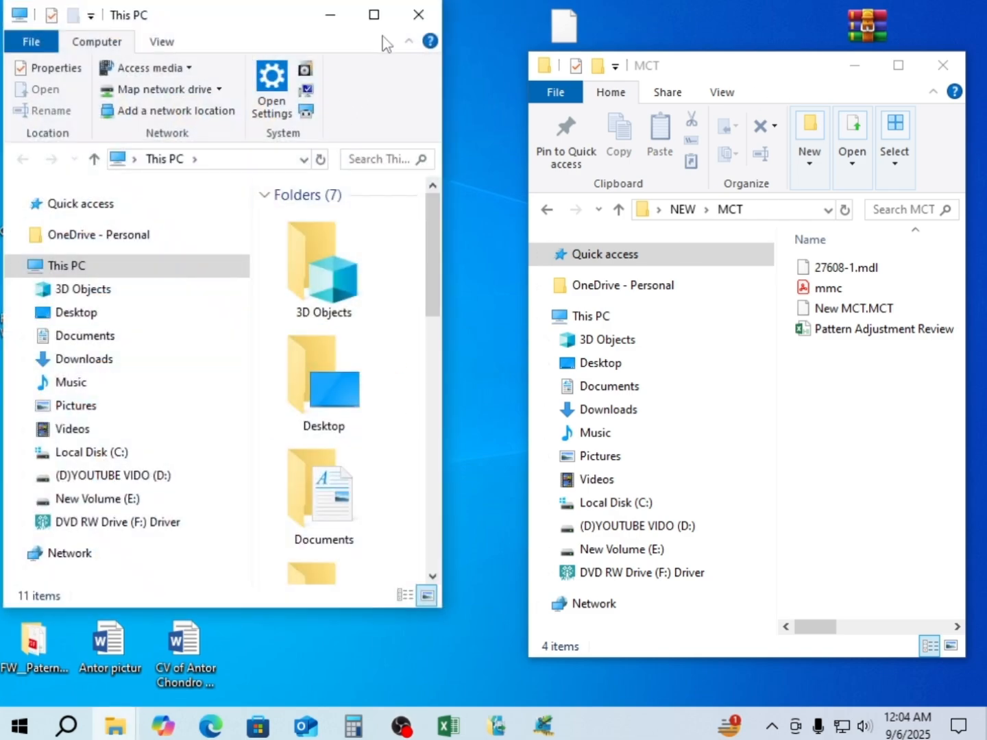
double_click(370, 17)
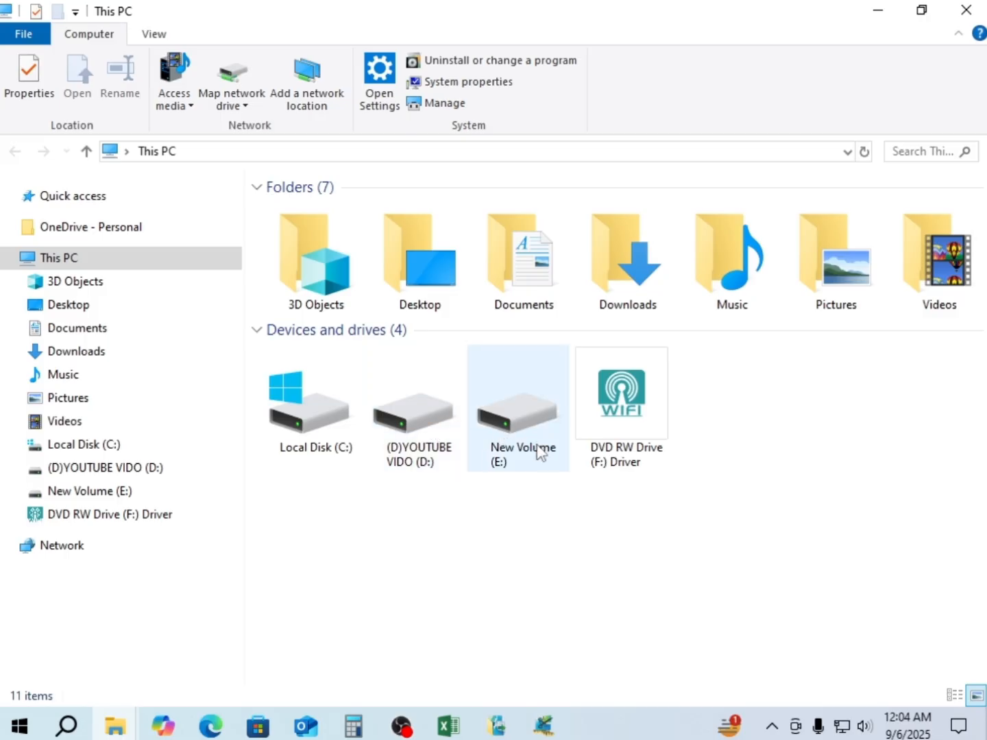
double_click(410, 421)
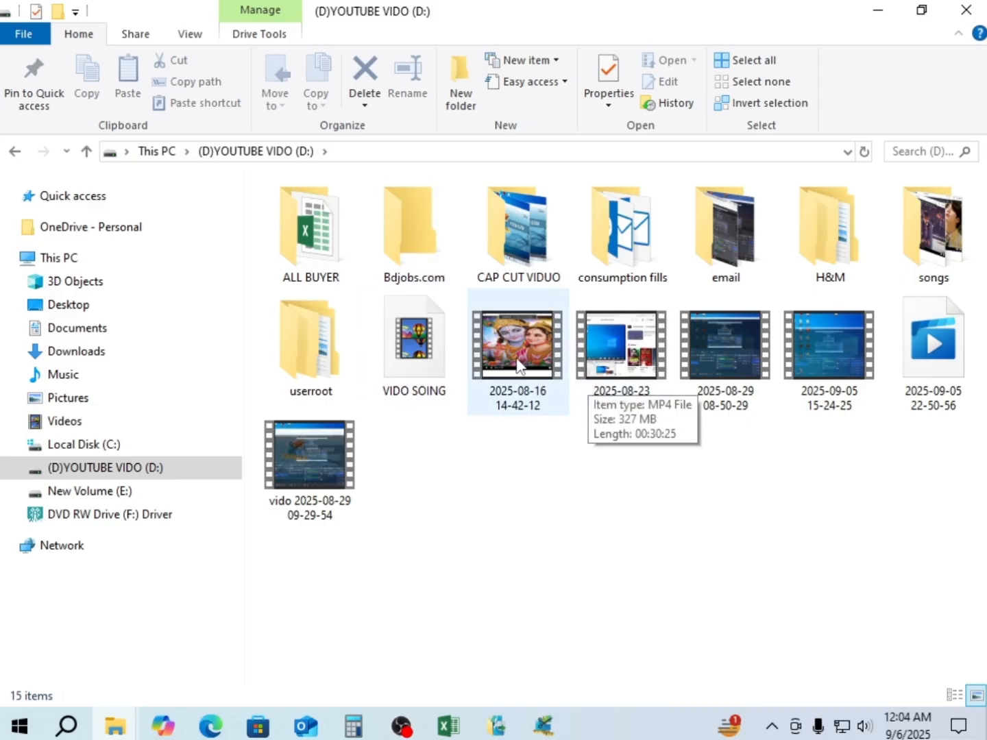
left_click(313, 384)
double_click(312, 376)
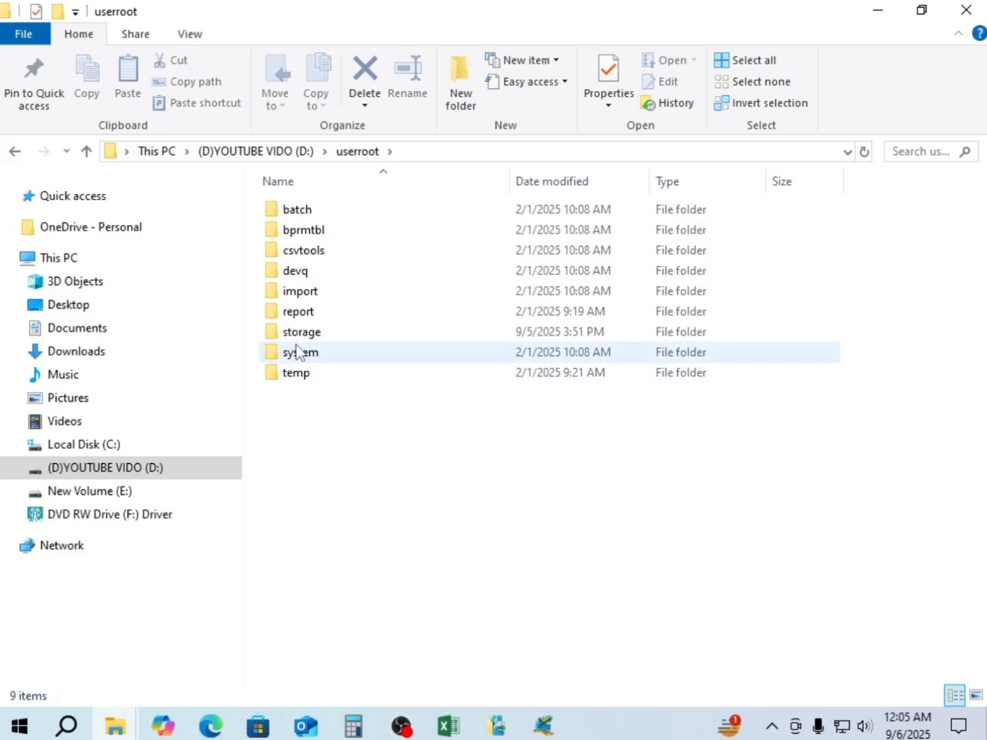
double_click(300, 293)
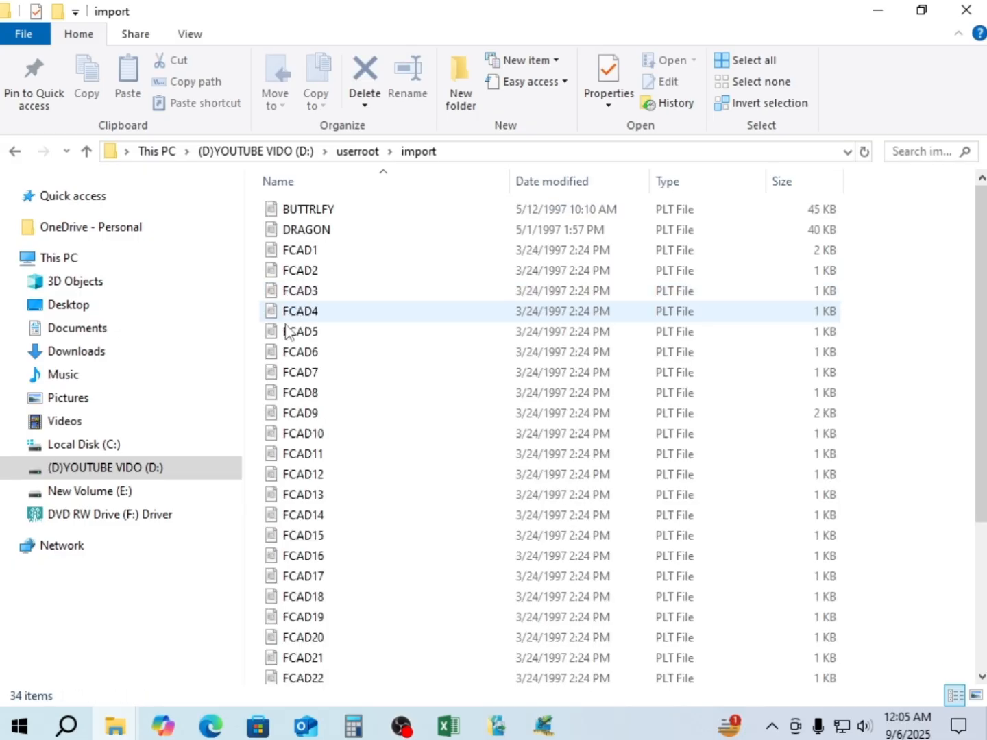
Copy the JEAN.MCT file from the import folder and minimize that window to get back to the MCT folder
scroll(295, 432, "down", 4)
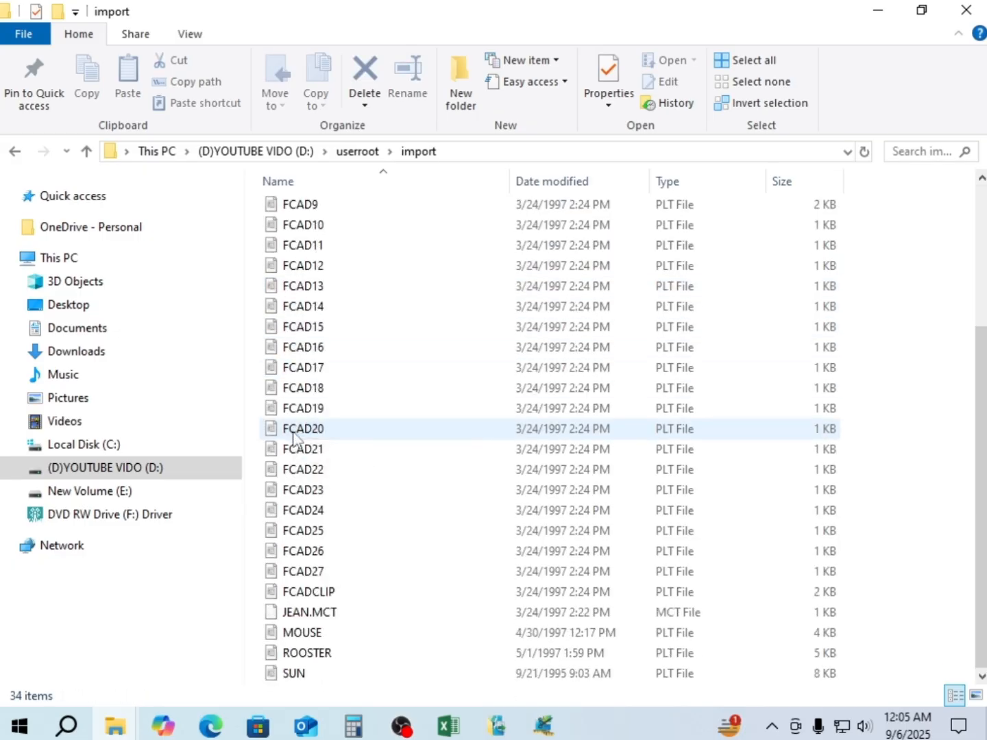
right_click(306, 619)
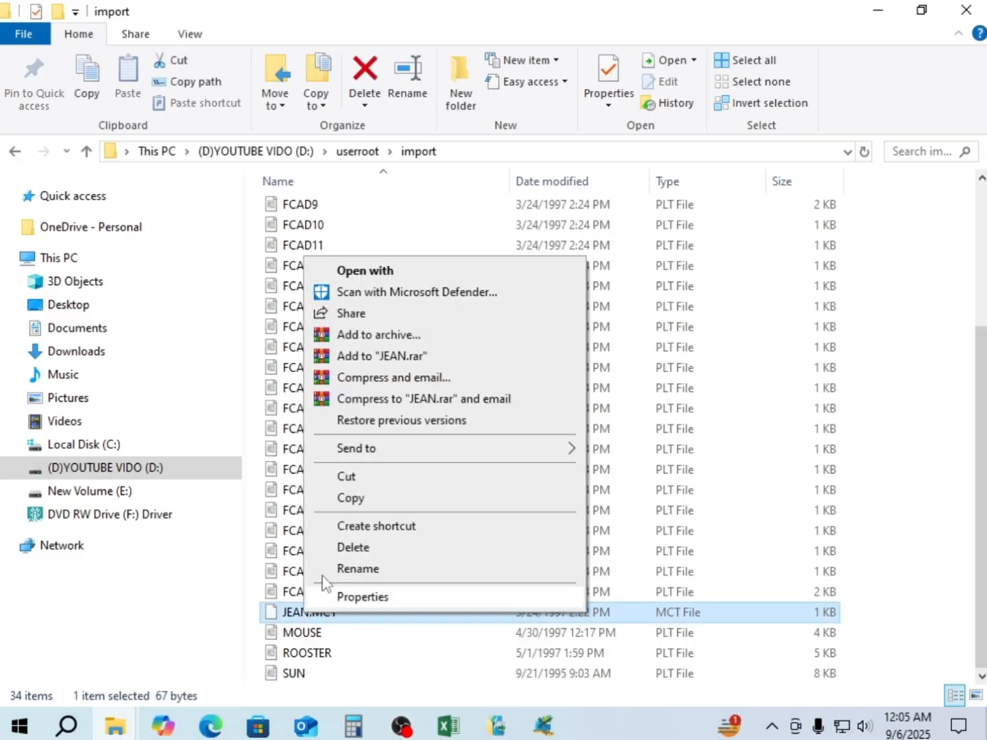
left_click(368, 502)
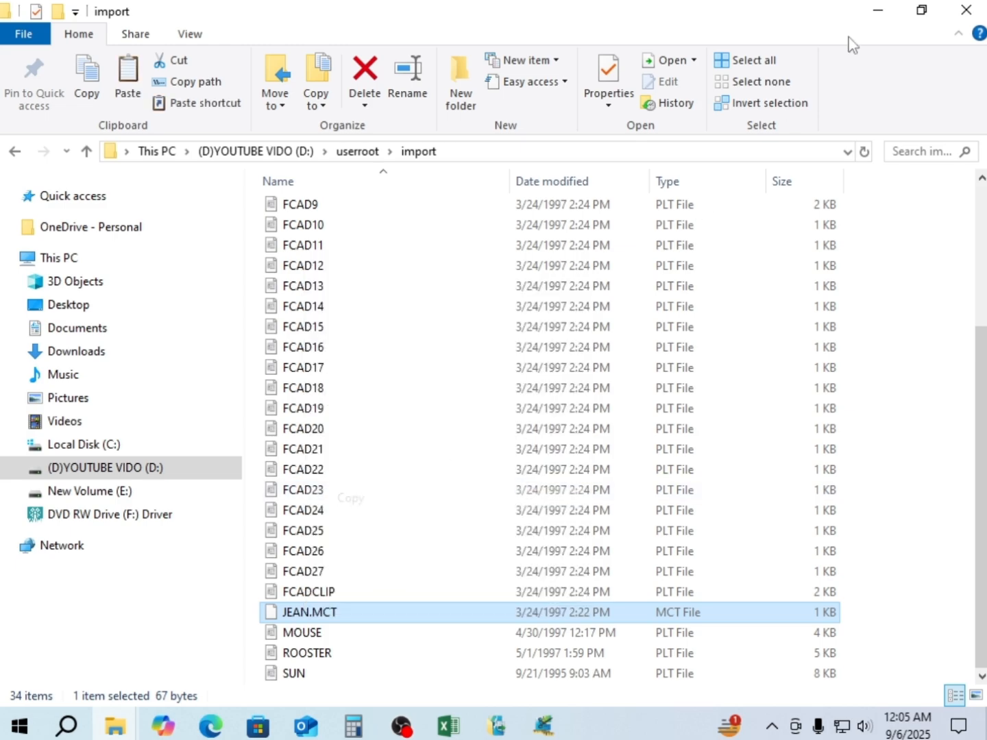
left_click(878, 10)
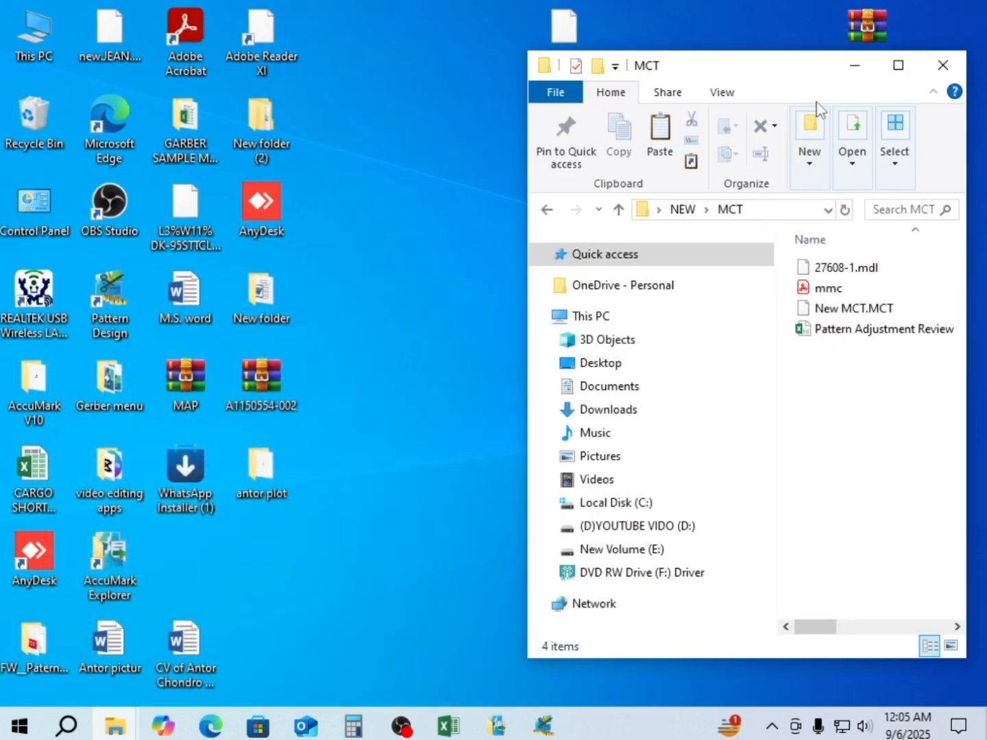
Paste the copied JEAN.MCT file into the MCT folder and rename it as 00 JEAN.MCT
left_click_drag(811, 82, 525, 85)
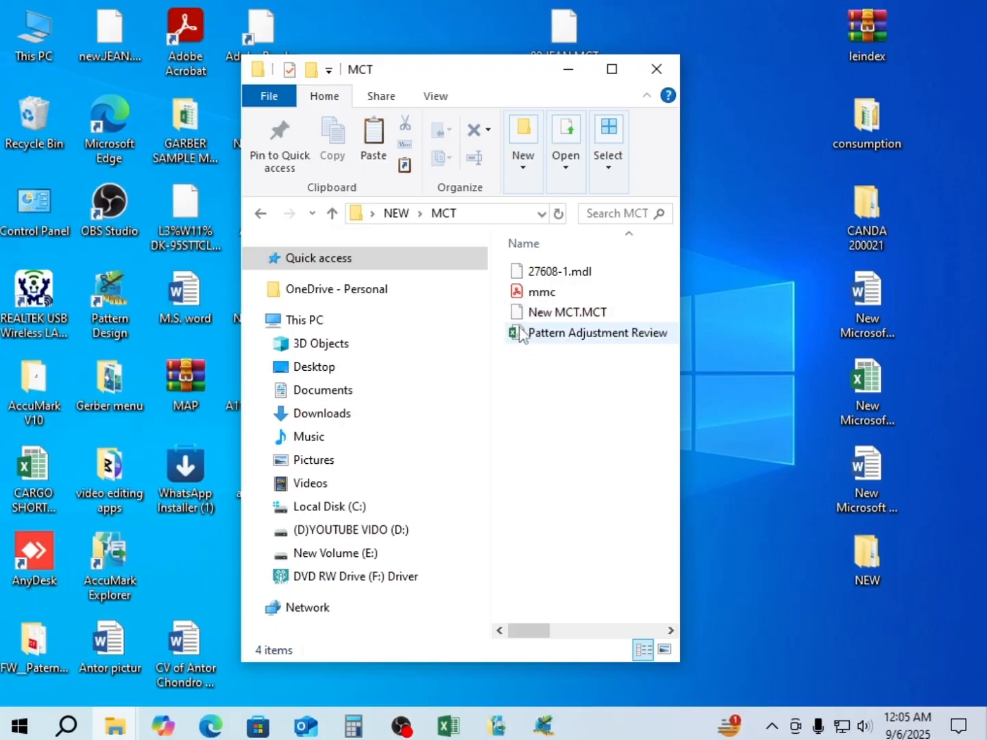
right_click(535, 406)
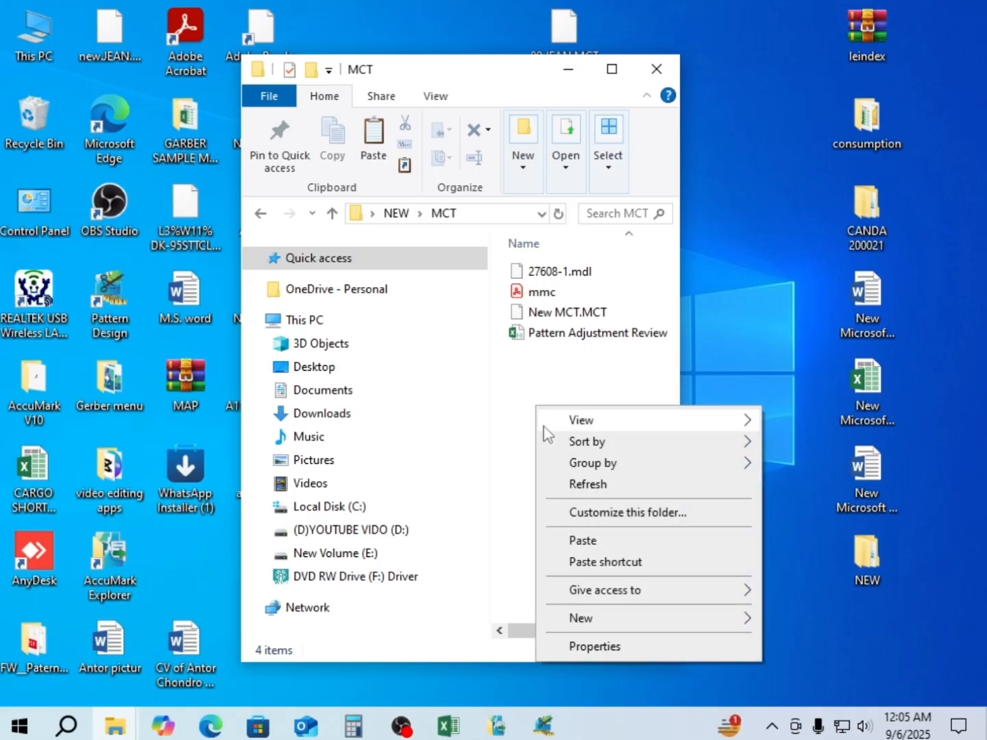
left_click(584, 541)
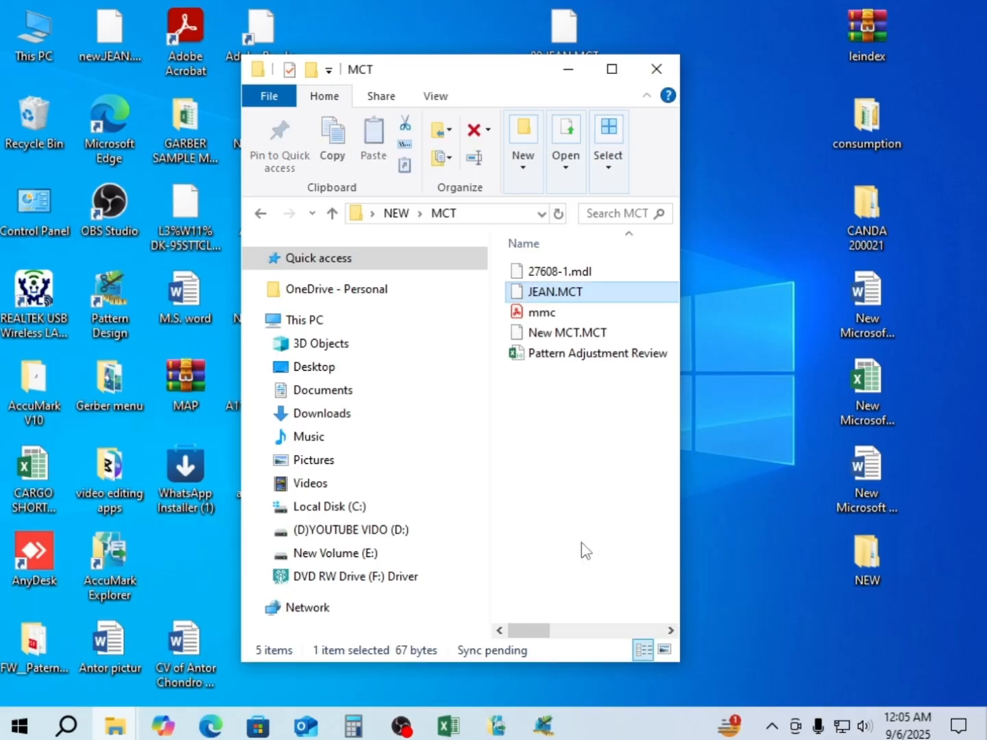
left_click(529, 292)
left_click(529, 291)
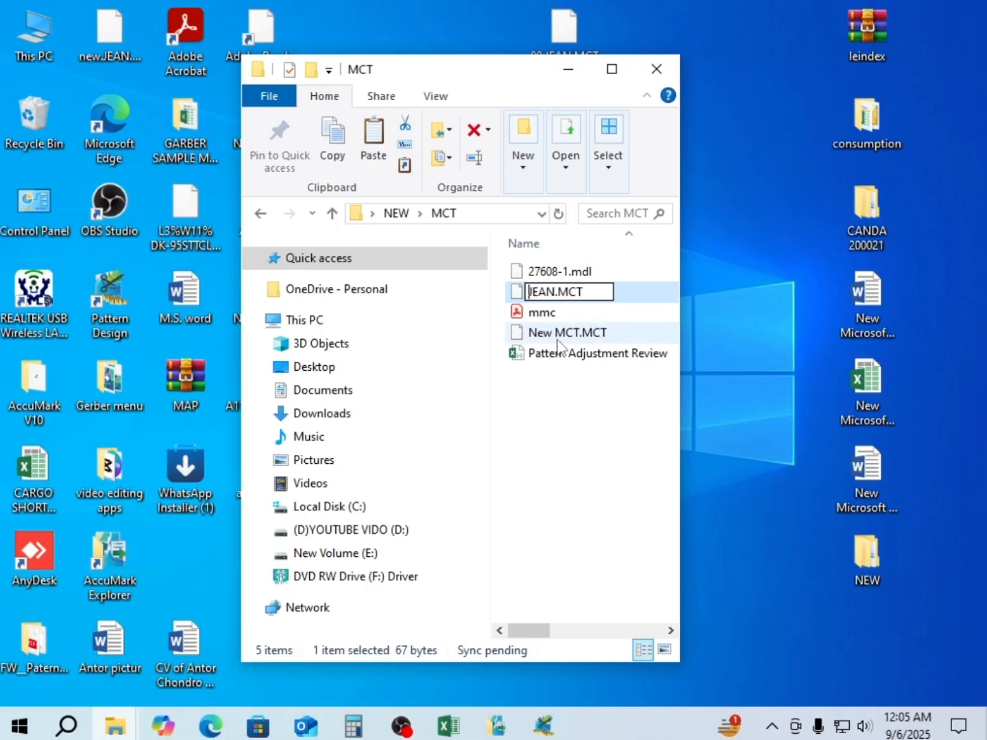
type("00")
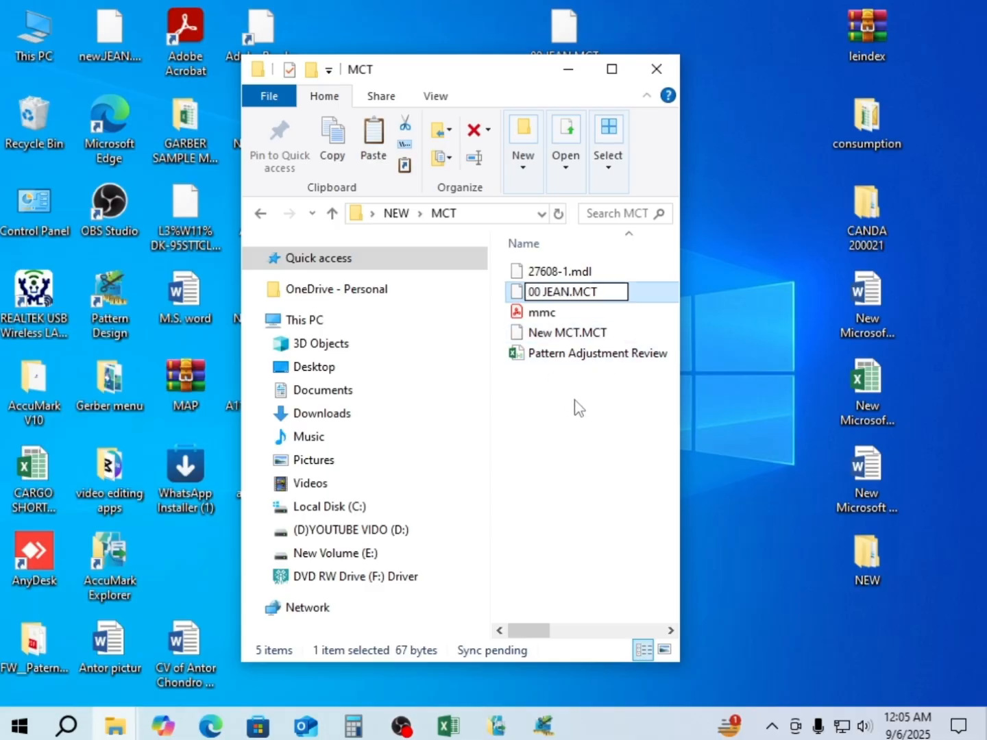
left_click(589, 387)
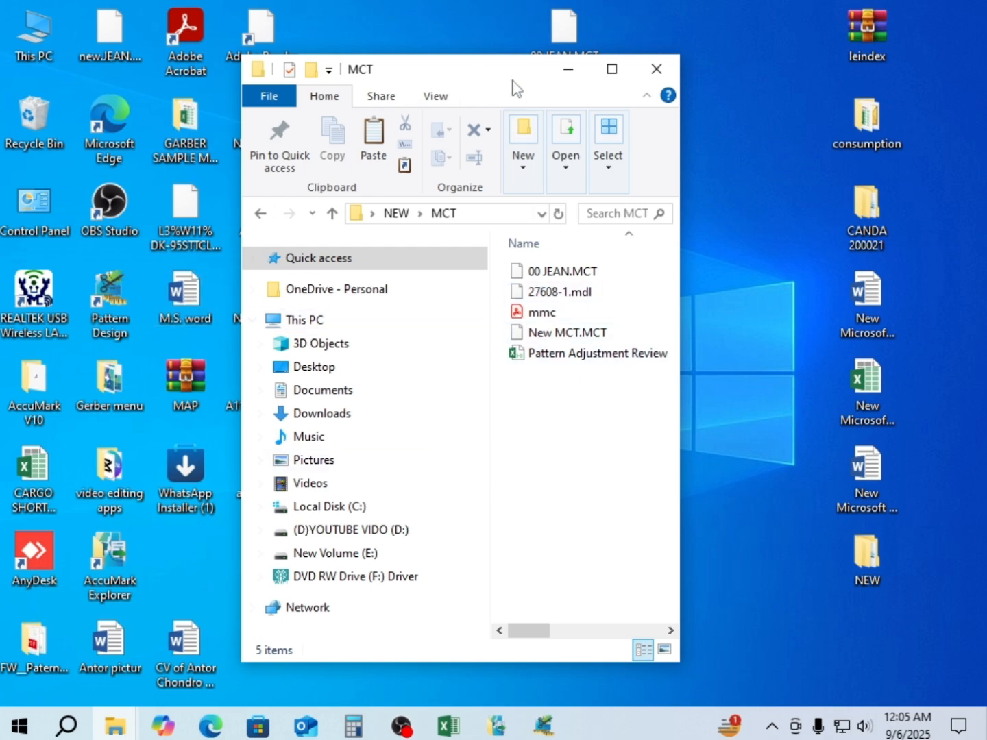
Open This PC in a maximized window, browse to userroot\import on drive C and look through its MCT files
left_click_drag(519, 78, 713, 74)
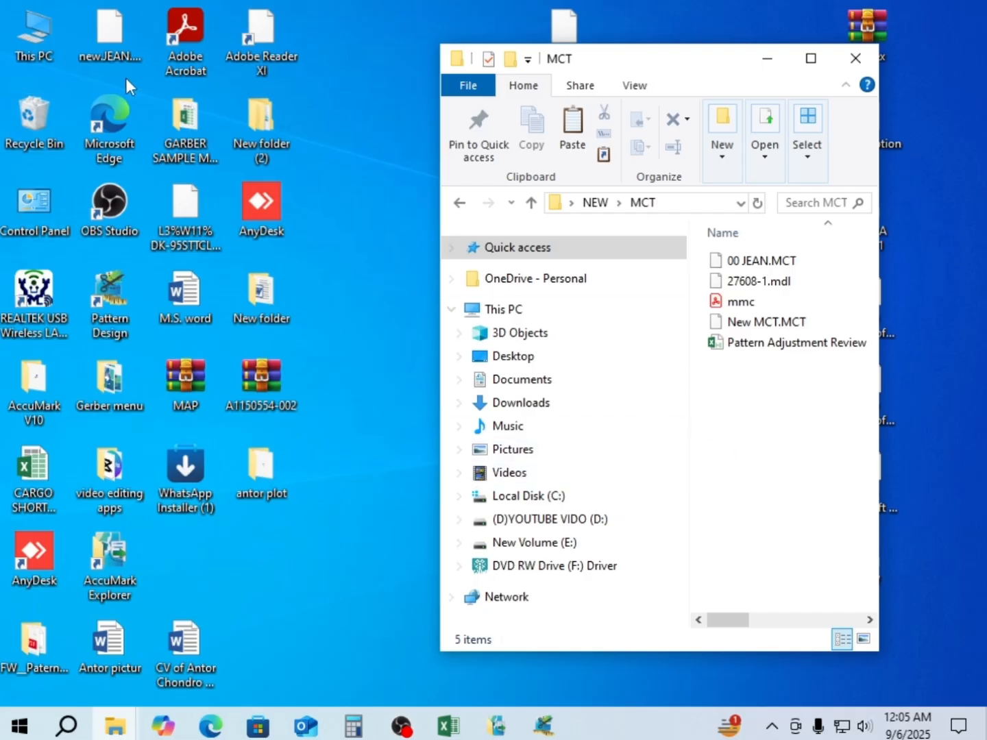
double_click(36, 38)
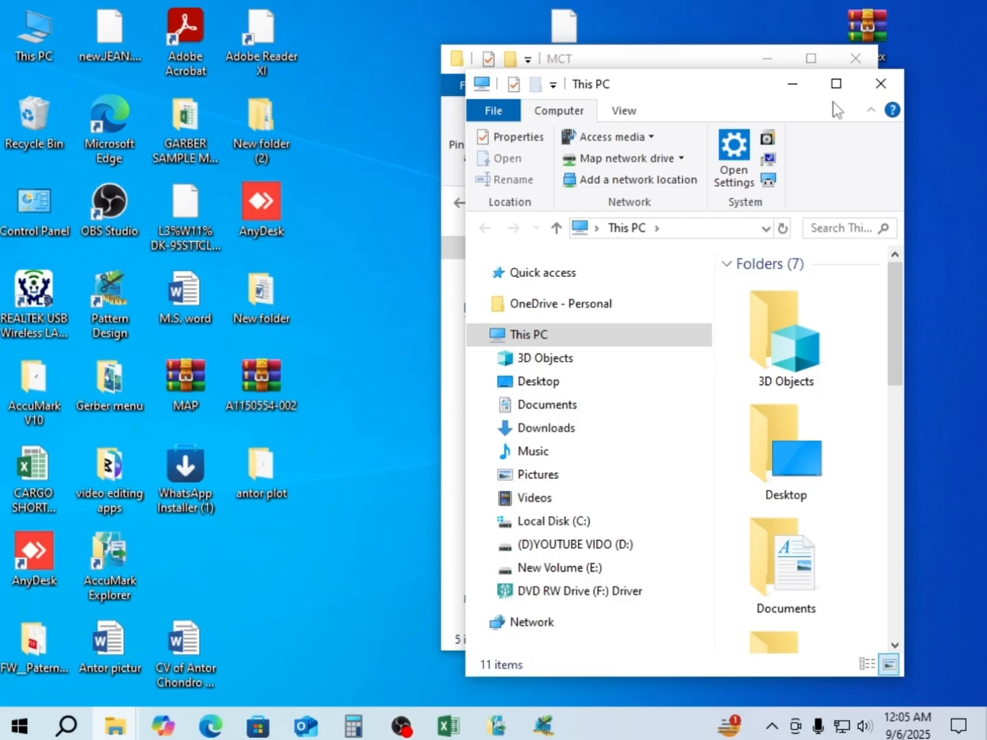
left_click(835, 83)
double_click(309, 384)
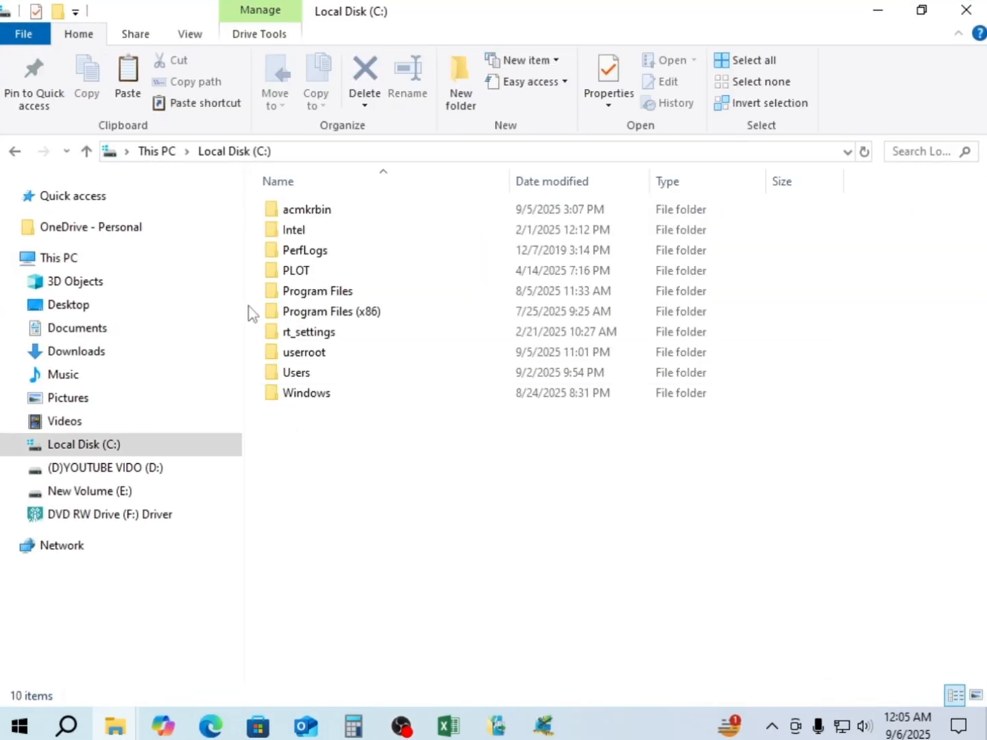
double_click(294, 352)
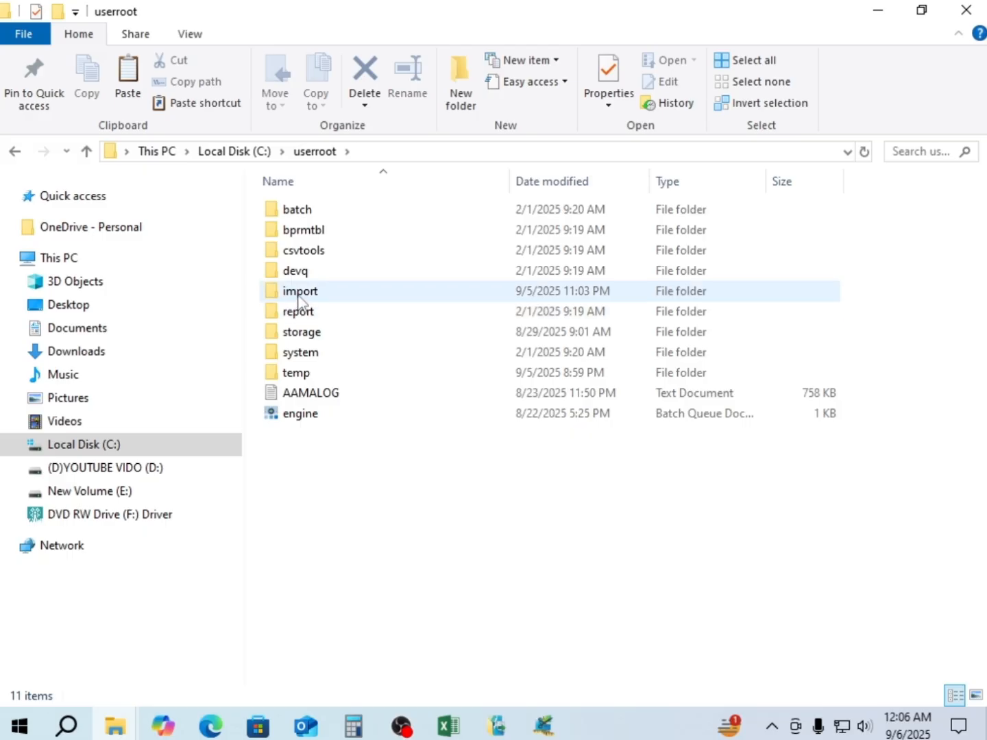
double_click(298, 291)
scroll(287, 514, "down", 4)
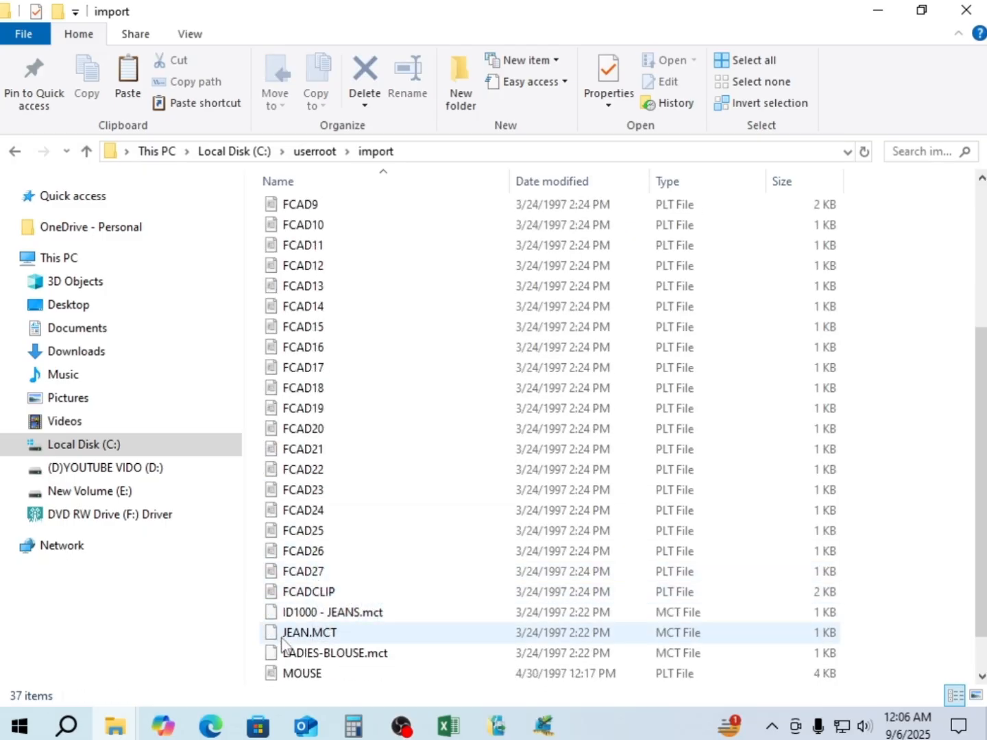
scroll(288, 658, "down", 1)
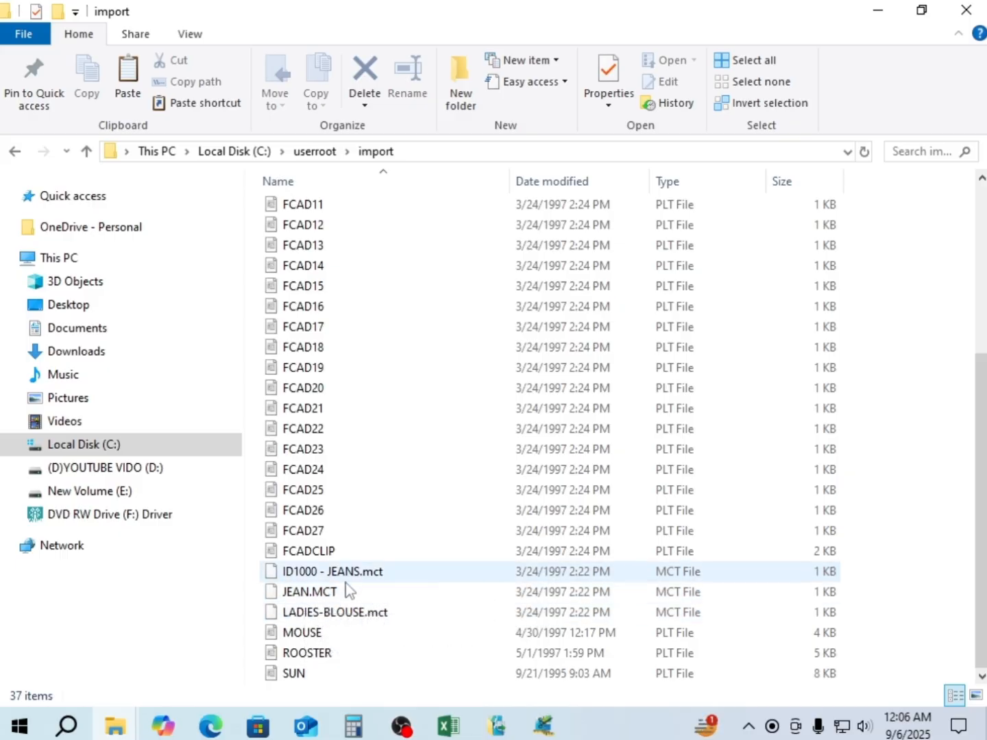
Close the import folder window and switch to Pattern Design with the 27608-1 model
left_click(975, 13)
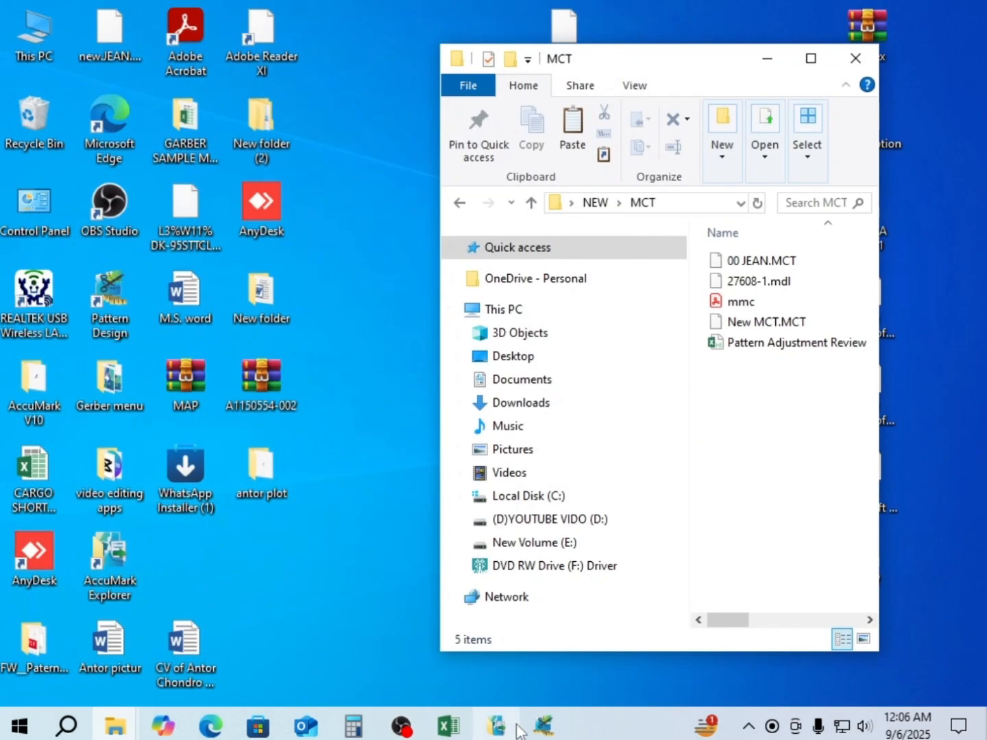
left_click(544, 725)
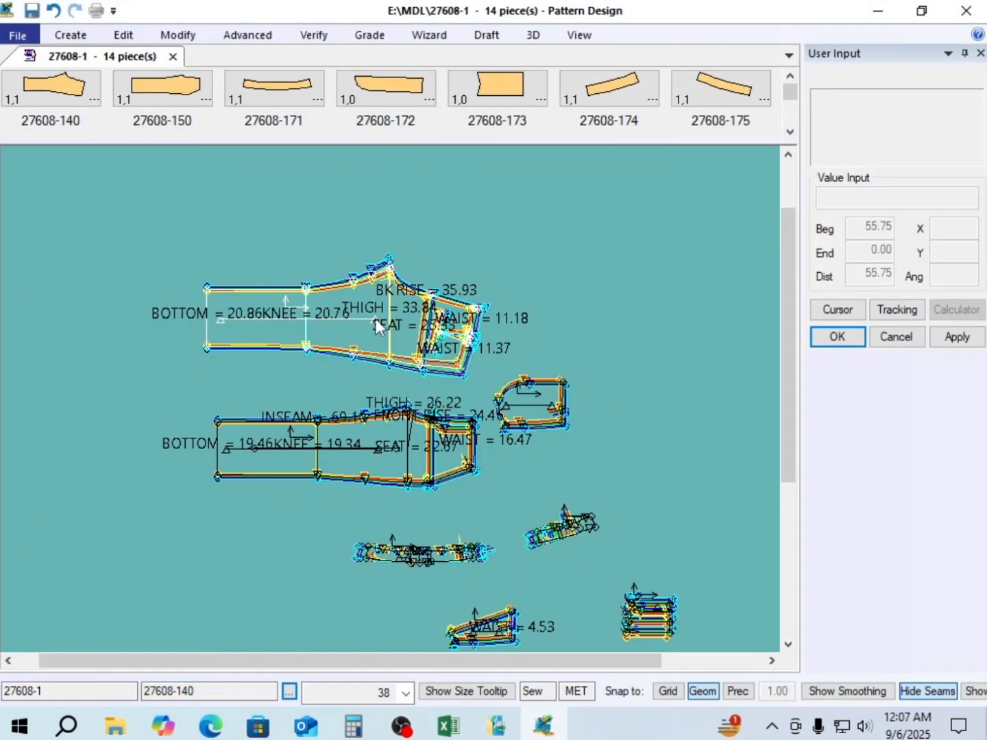